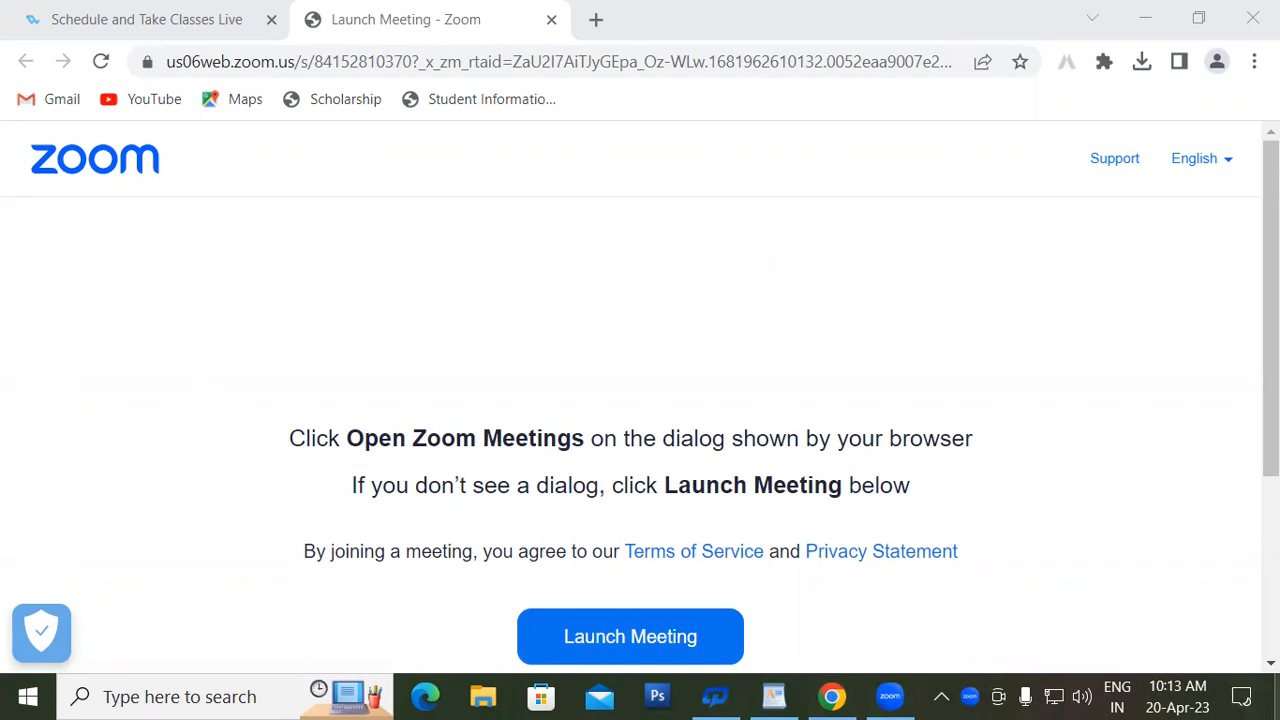
Copy the three lines from "Click Open Zoom Meetings" to "Privacy Statement" on the Zoom launch page in Chrome.
click(775, 695)
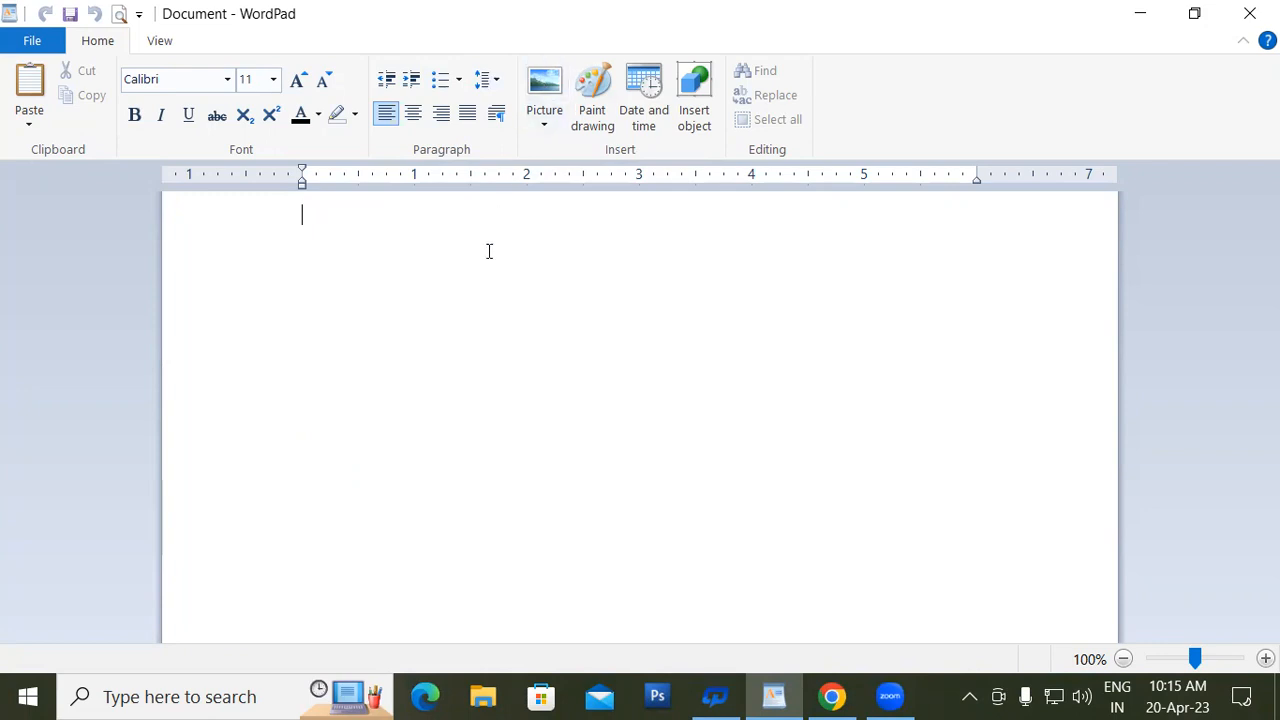
click(832, 696)
scroll(684, 350, down, 2)
scroll(687, 370, up, 1)
drag(288, 320, 971, 440)
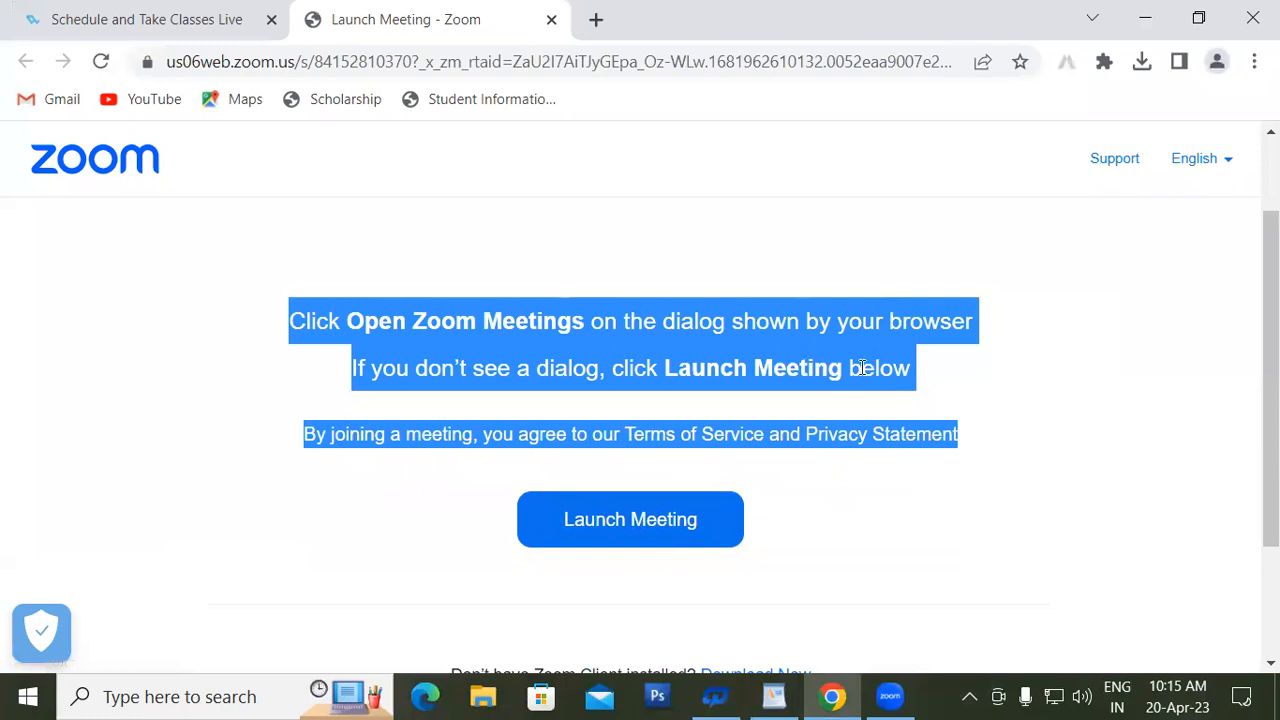
right_click(860, 328)
click(866, 342)
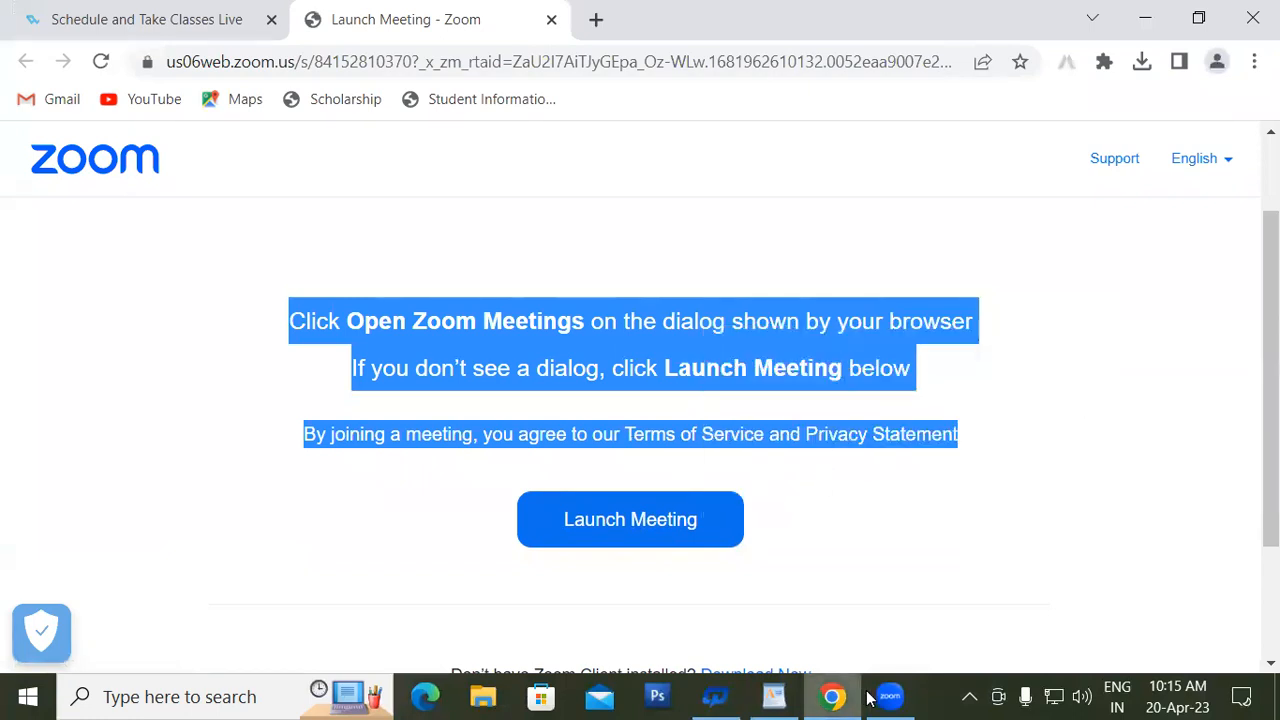
Switch to WordPad and paste the copied lines into the empty document.
click(780, 697)
right_click(397, 246)
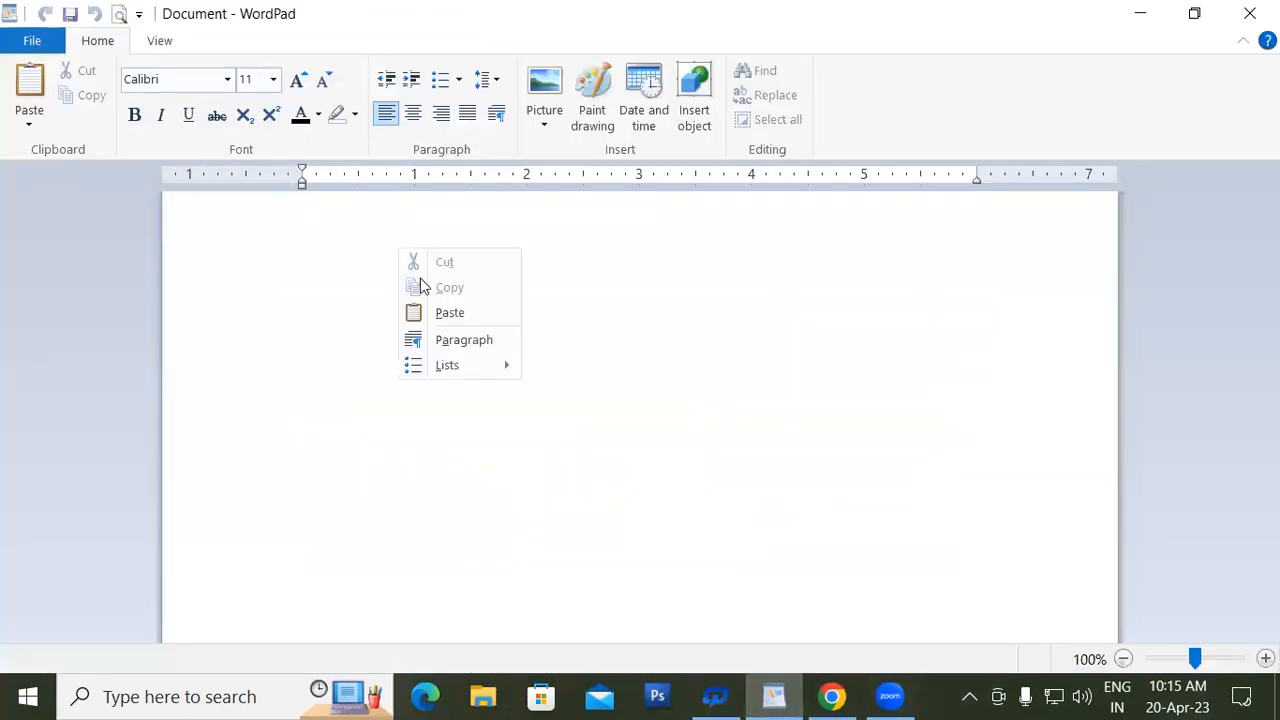
click(449, 313)
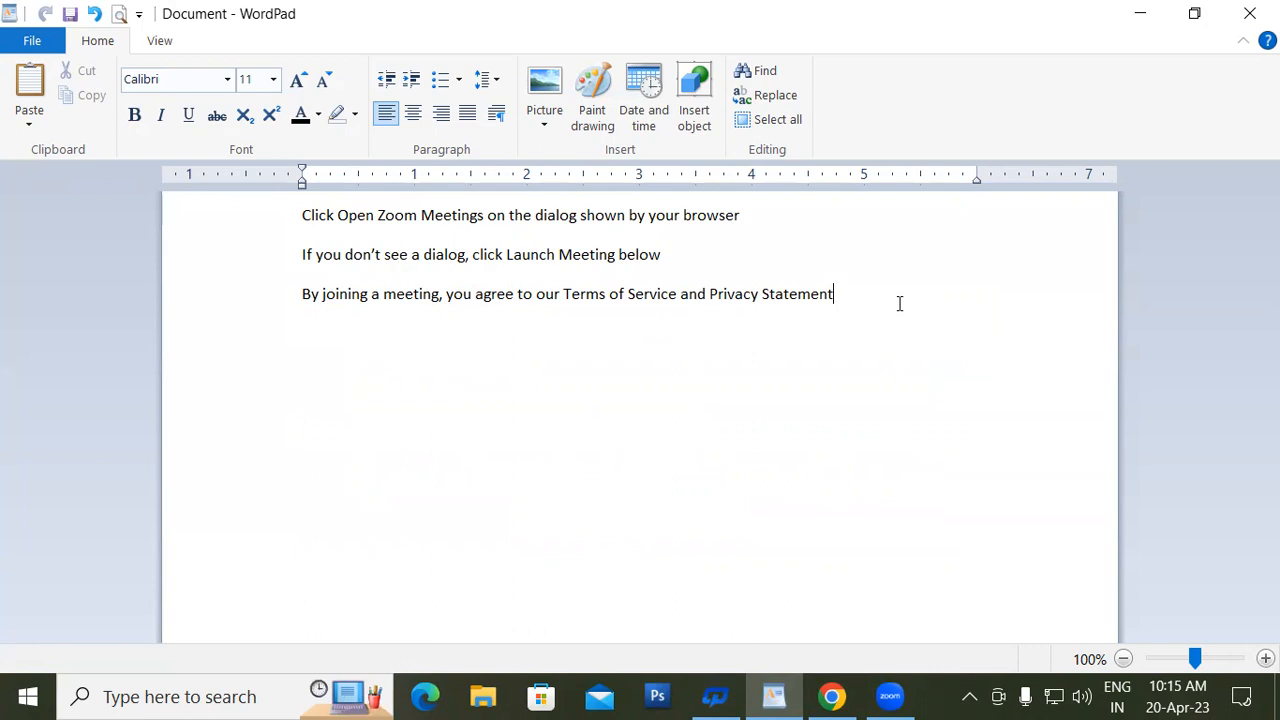
Set the line spacing of all three pasted lines to 2.
click(304, 217)
drag(304, 217, 847, 294)
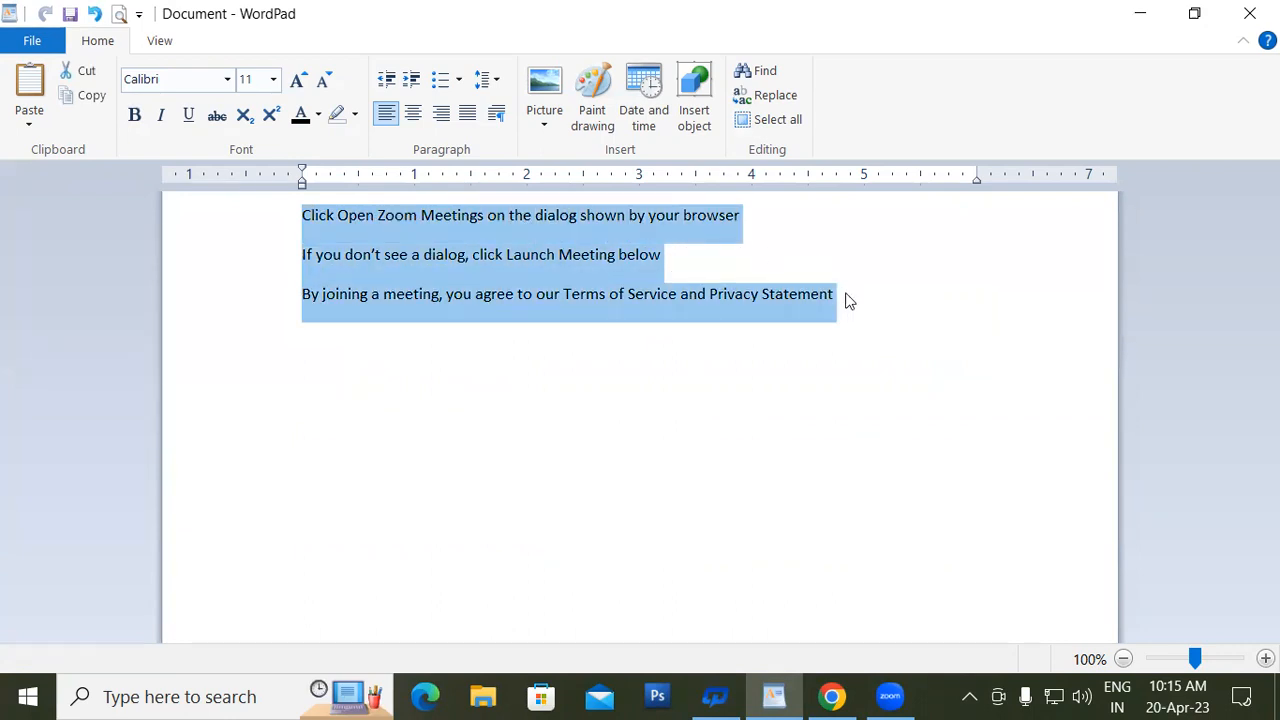
click(497, 82)
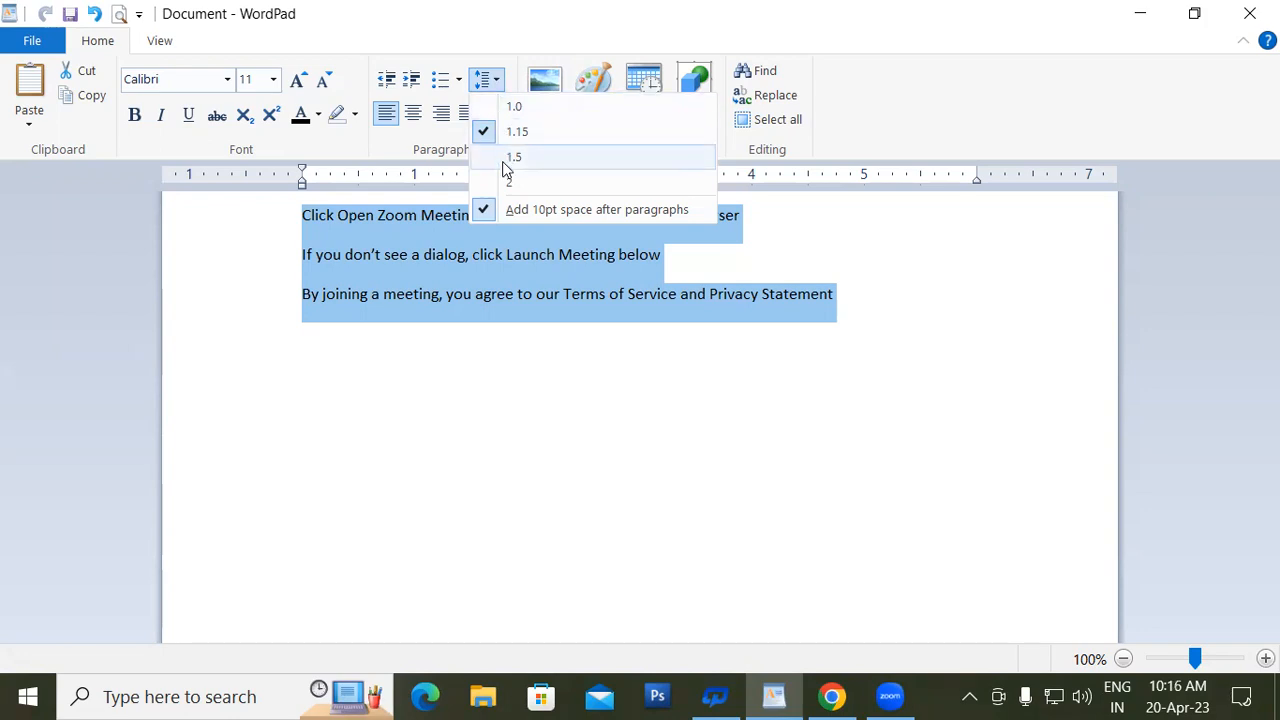
click(556, 186)
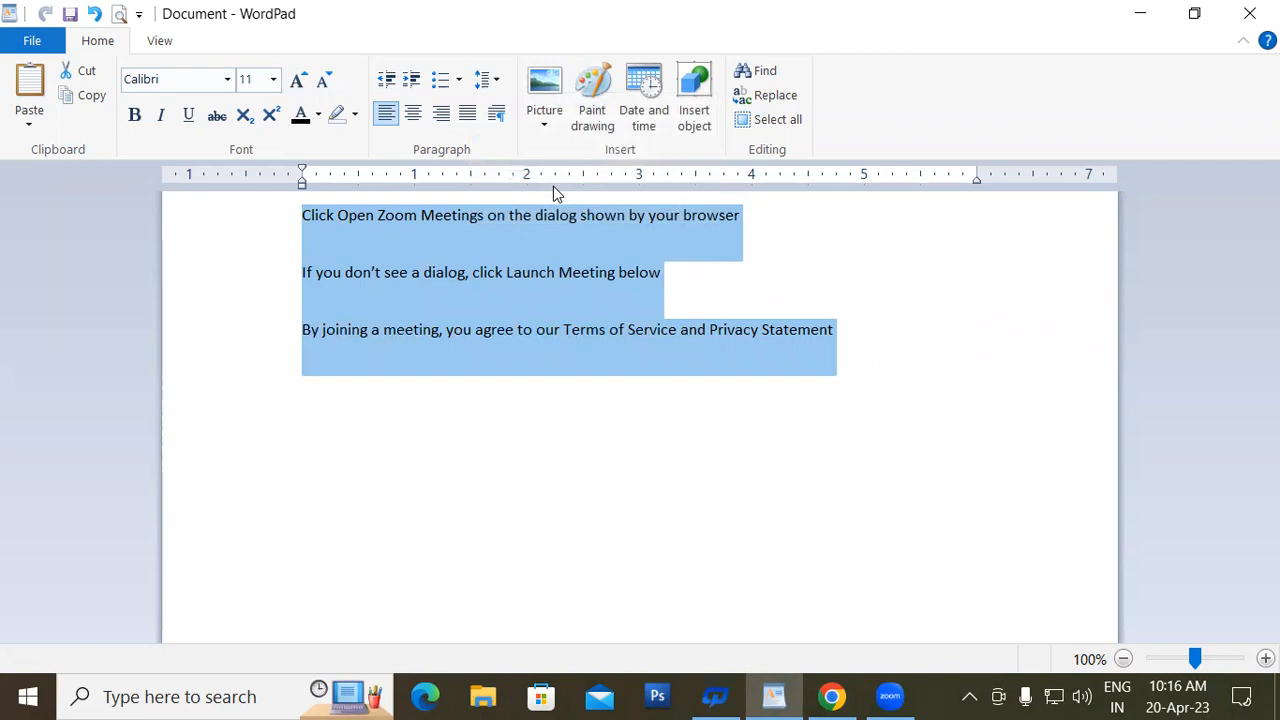
Set the selected lines' spacing to 1.0 and turn off the 10pt space after paragraphs.
click(487, 82)
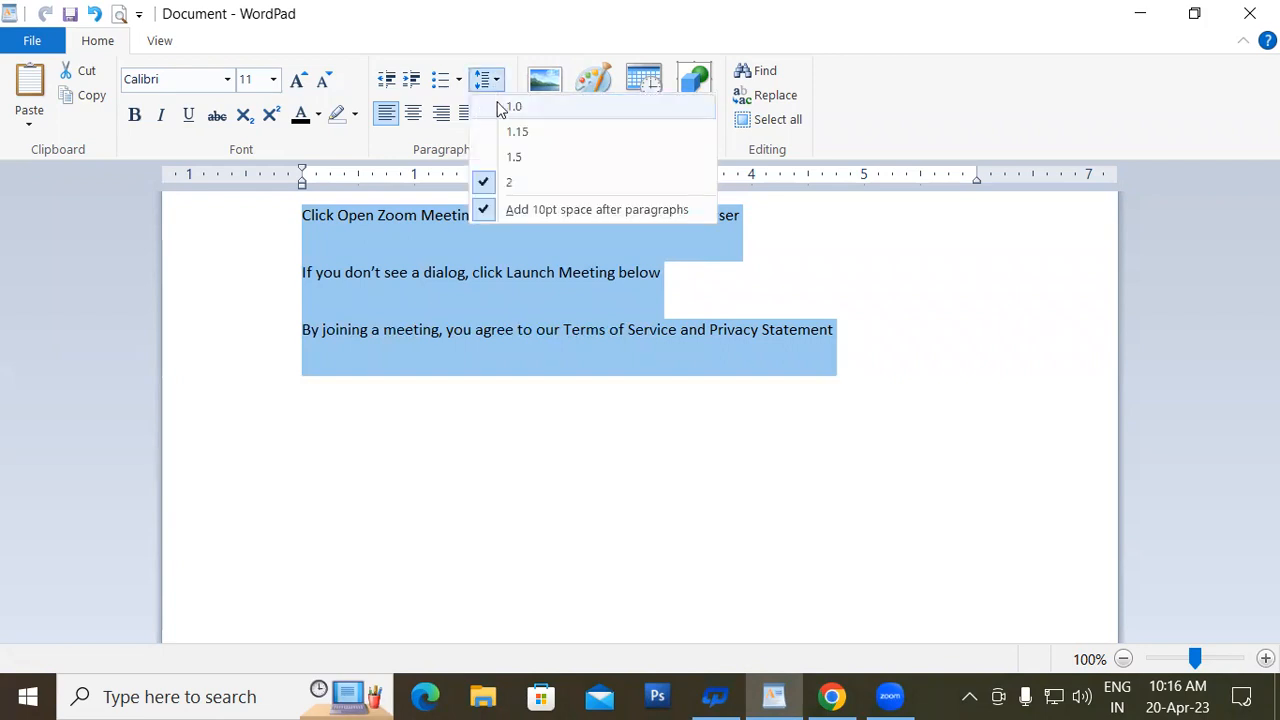
click(502, 107)
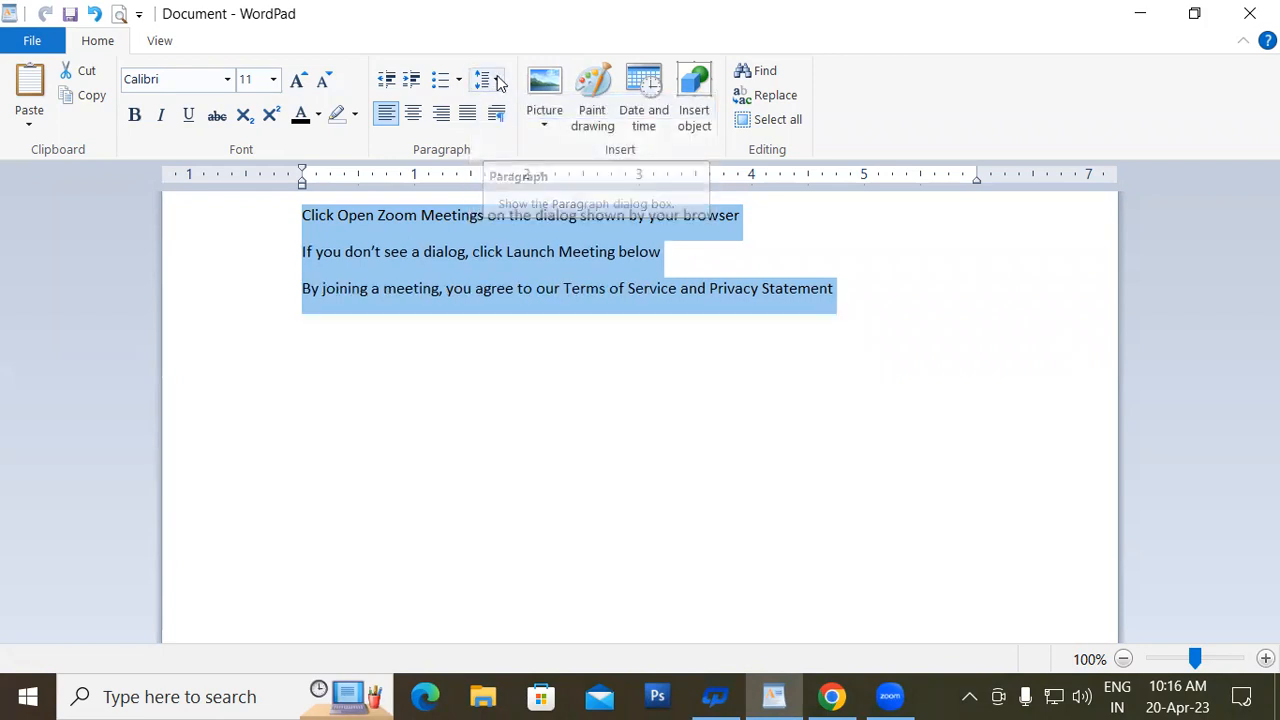
click(499, 82)
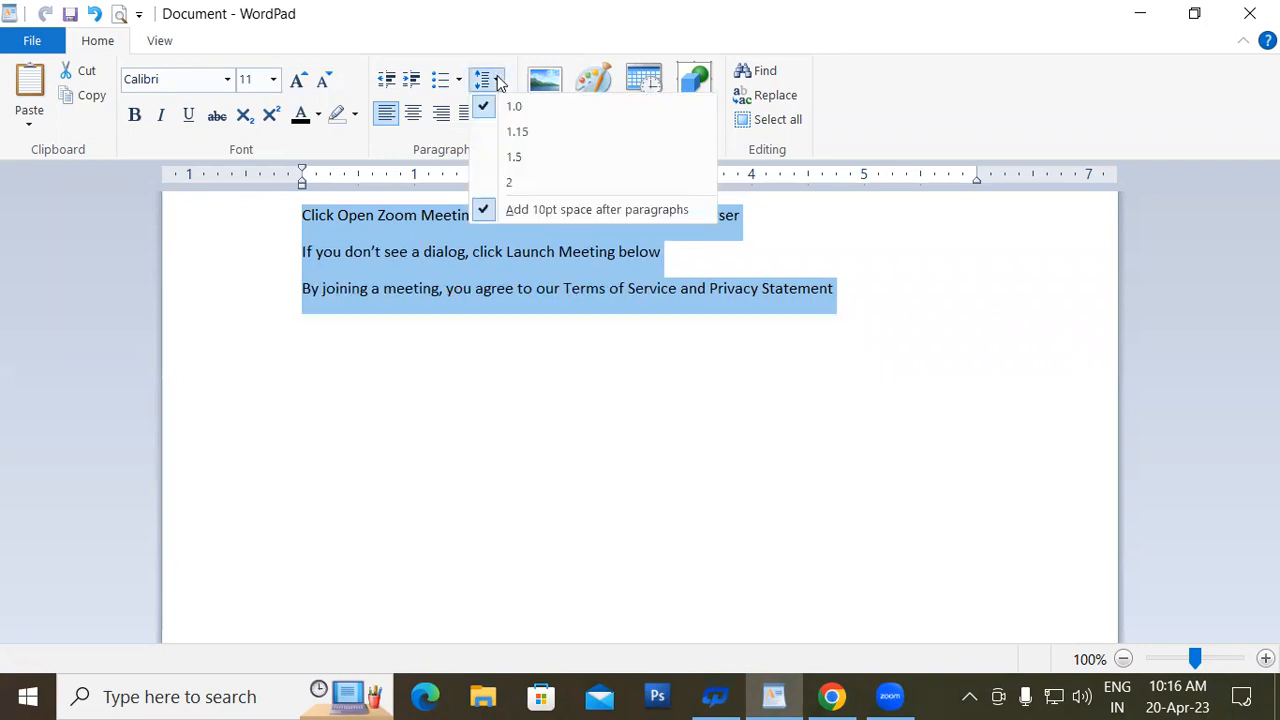
click(519, 213)
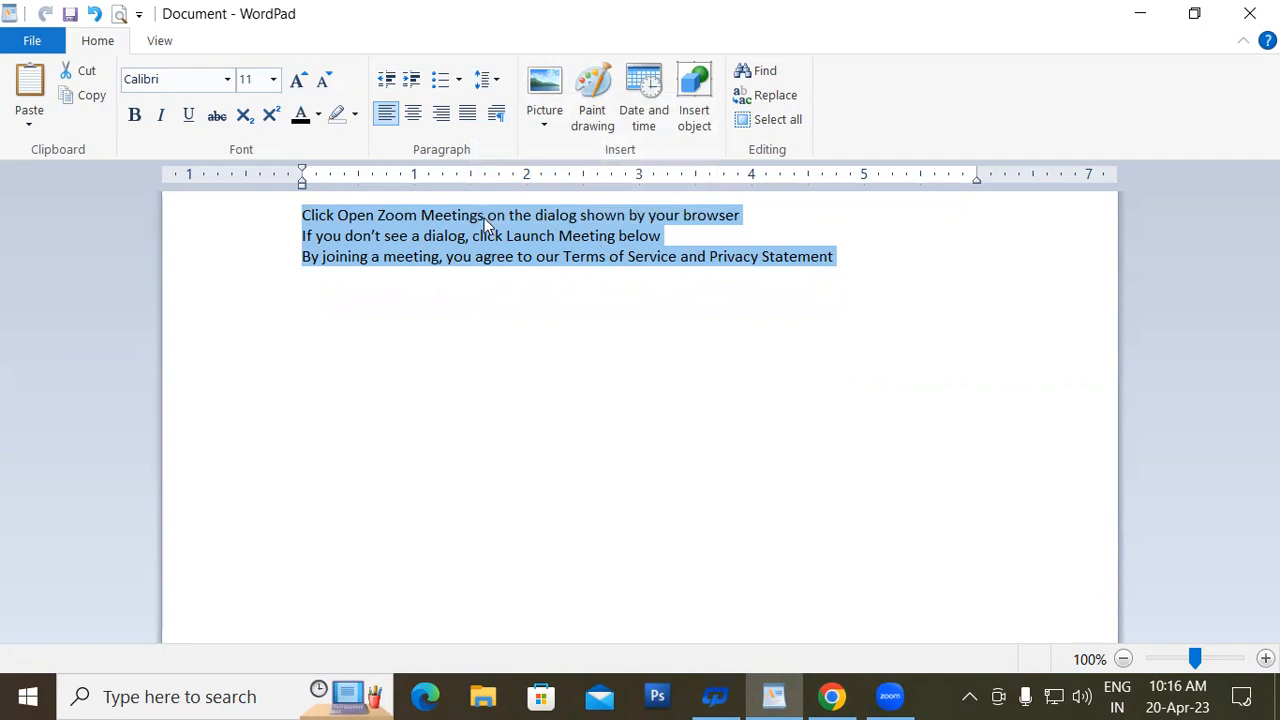
Undo the removal of the 10pt space after paragraphs.
click(604, 331)
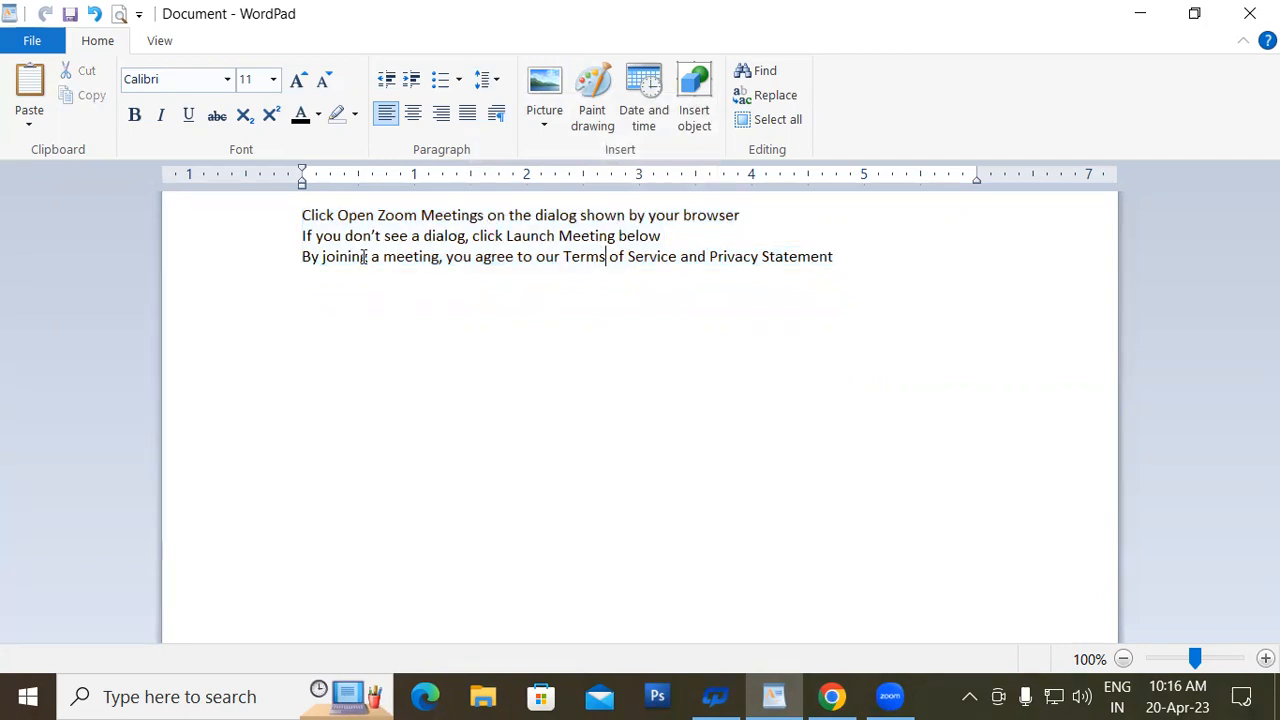
key(ctrl+a)
key(ctrl+2)
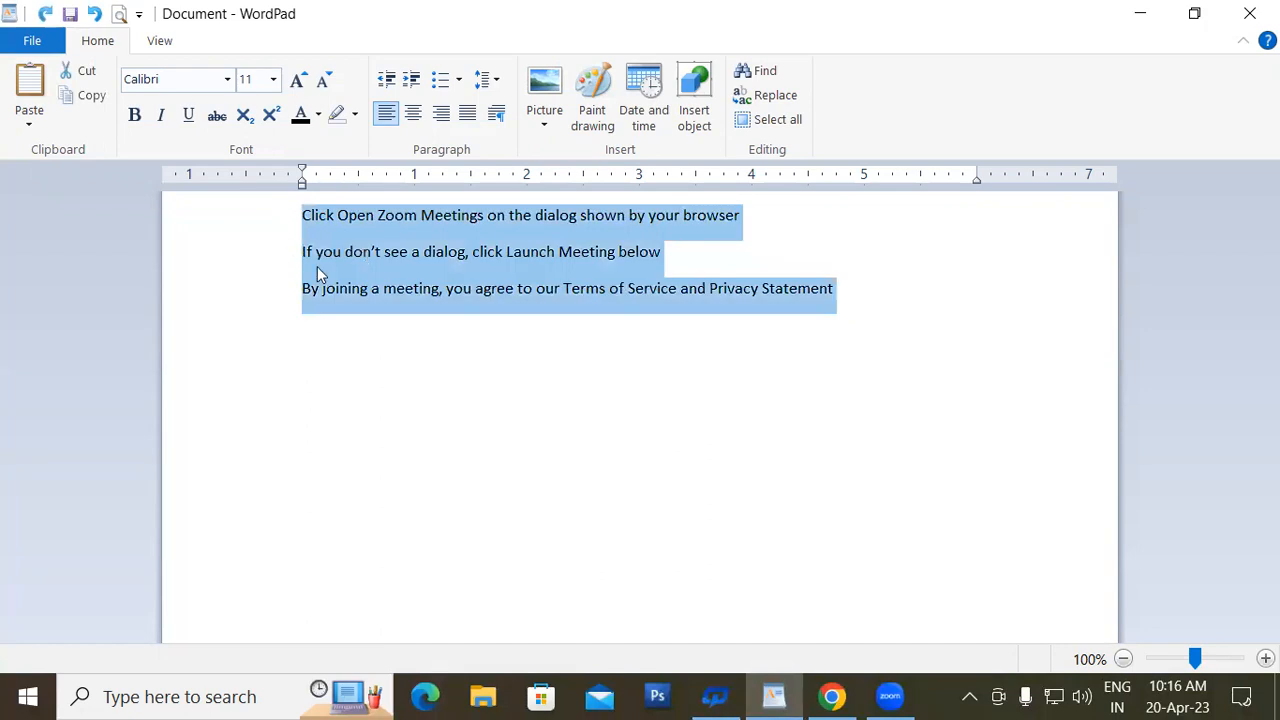
Turn off the 10pt space after paragraphs for the three selected lines.
click(488, 80)
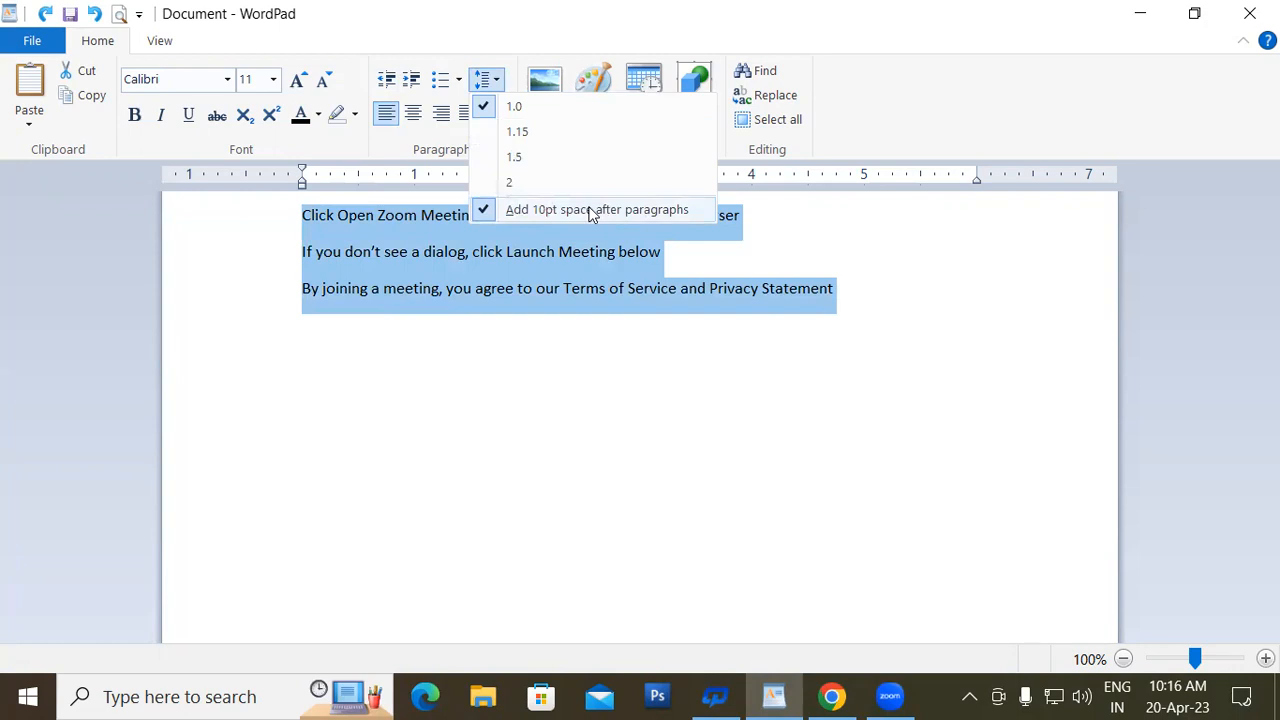
click(482, 212)
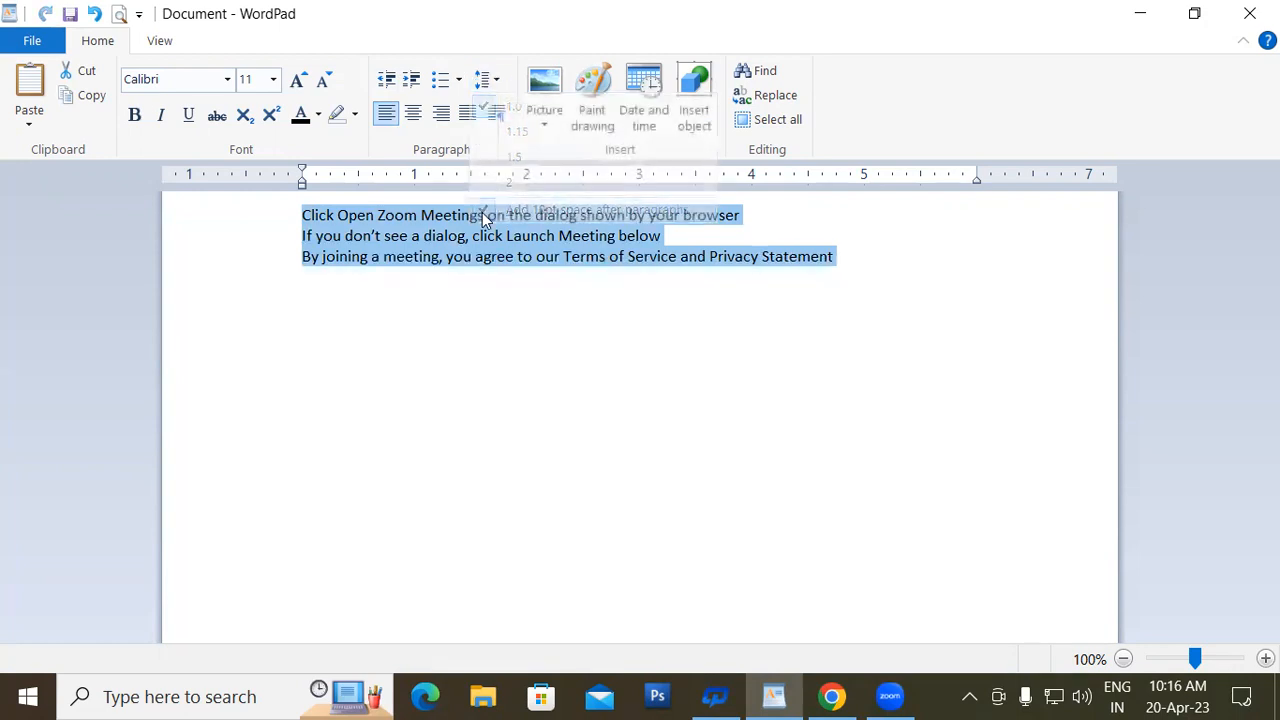
click(459, 280)
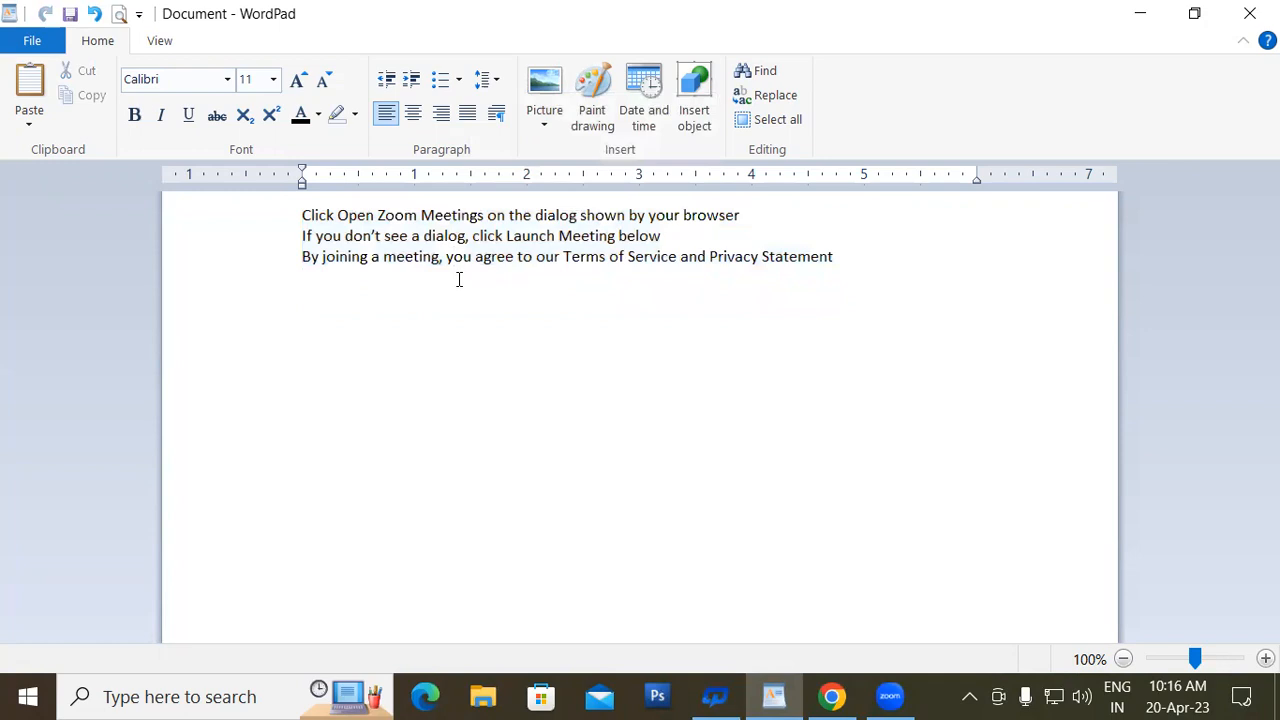
drag(303, 214, 862, 273)
click(862, 273)
drag(296, 216, 857, 257)
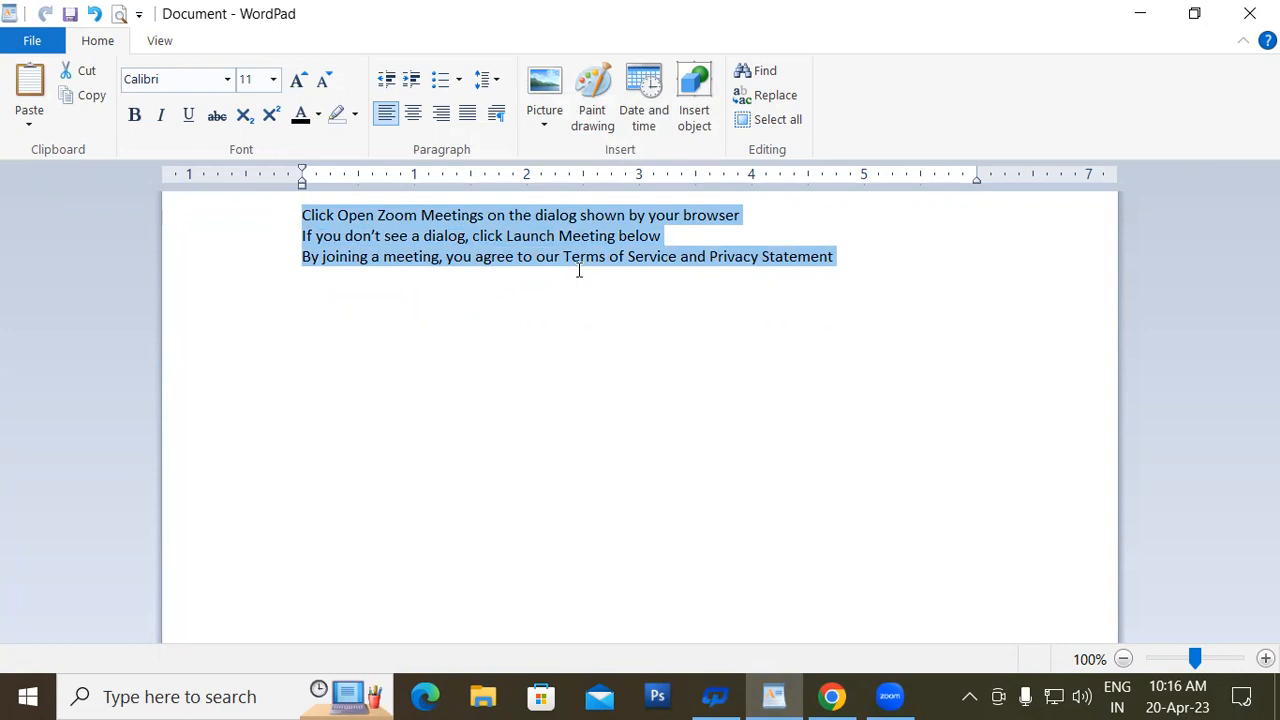
click(500, 85)
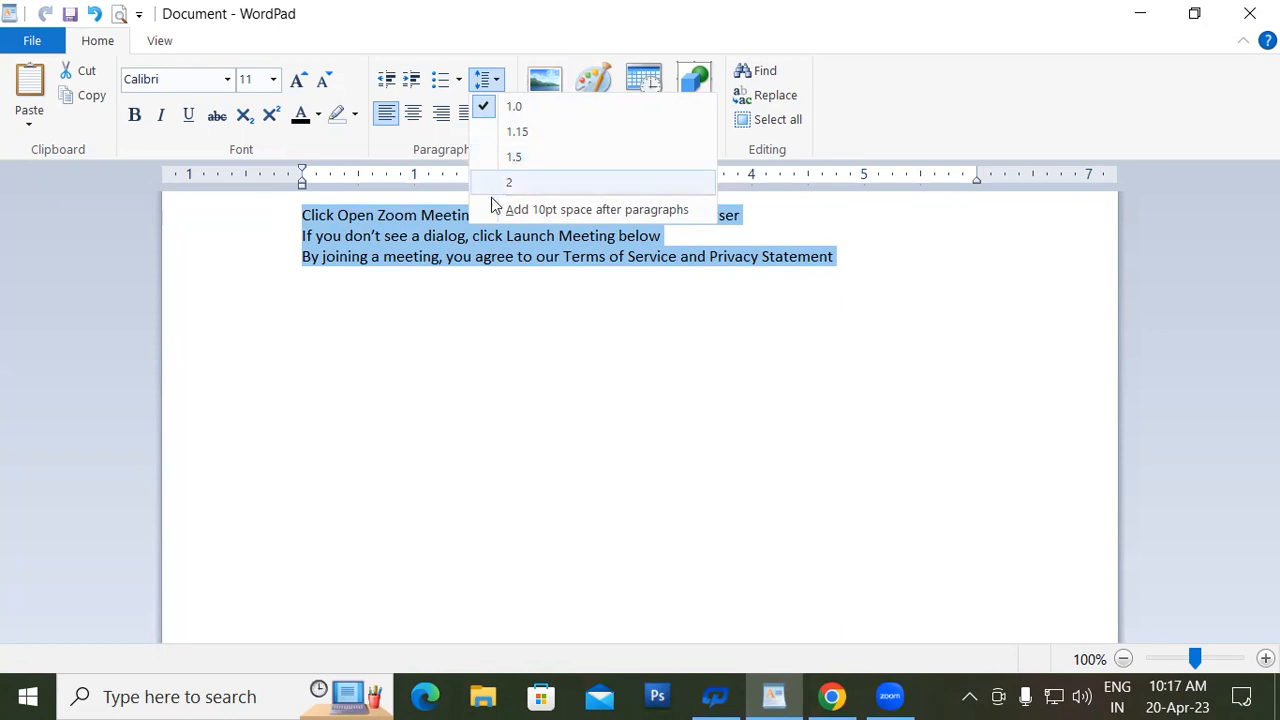
click(453, 306)
Set the line spacing of all three lines to 1.5.
drag(303, 217, 834, 257)
click(499, 82)
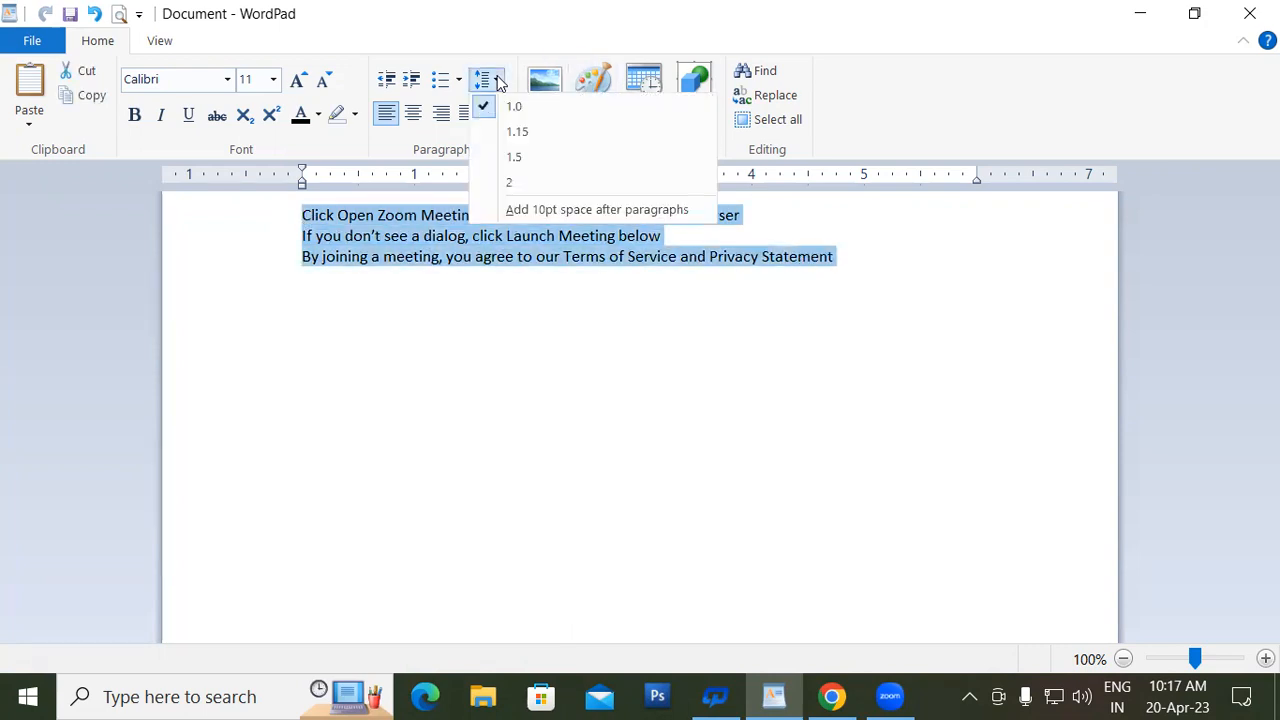
click(516, 160)
click(723, 411)
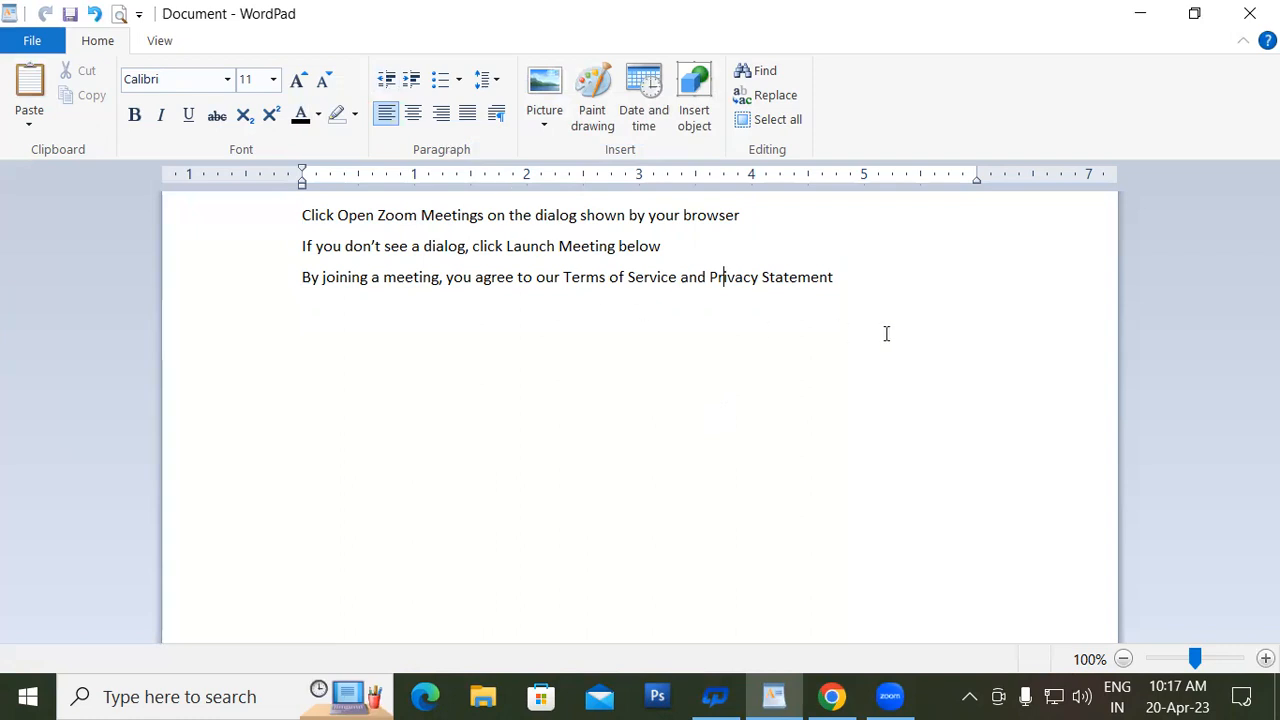
click(920, 315)
Insert a new line above the first sentence and enter the heading "Zoom" on it.
click(302, 215)
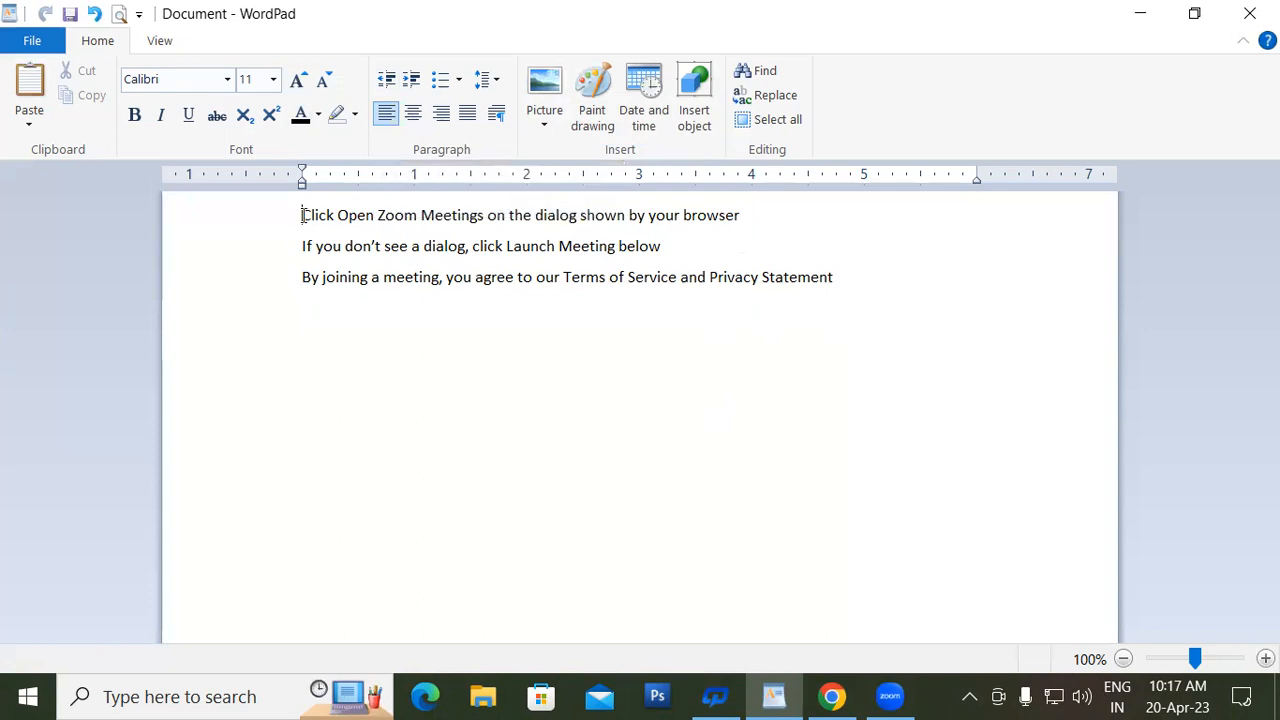
key(Return)
click(292, 217)
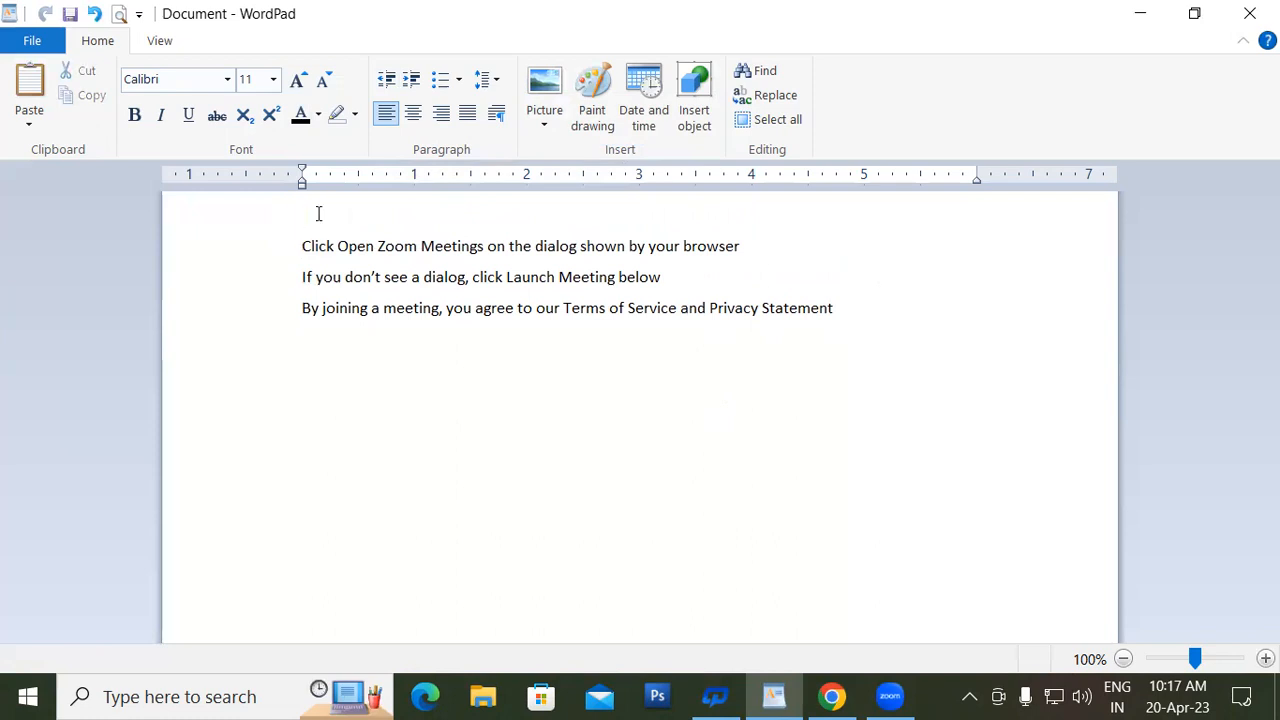
text(Zoom)
Make the "Zoom" heading bold and increase its font size to 16.
double_click(315, 214)
click(134, 114)
click(300, 82)
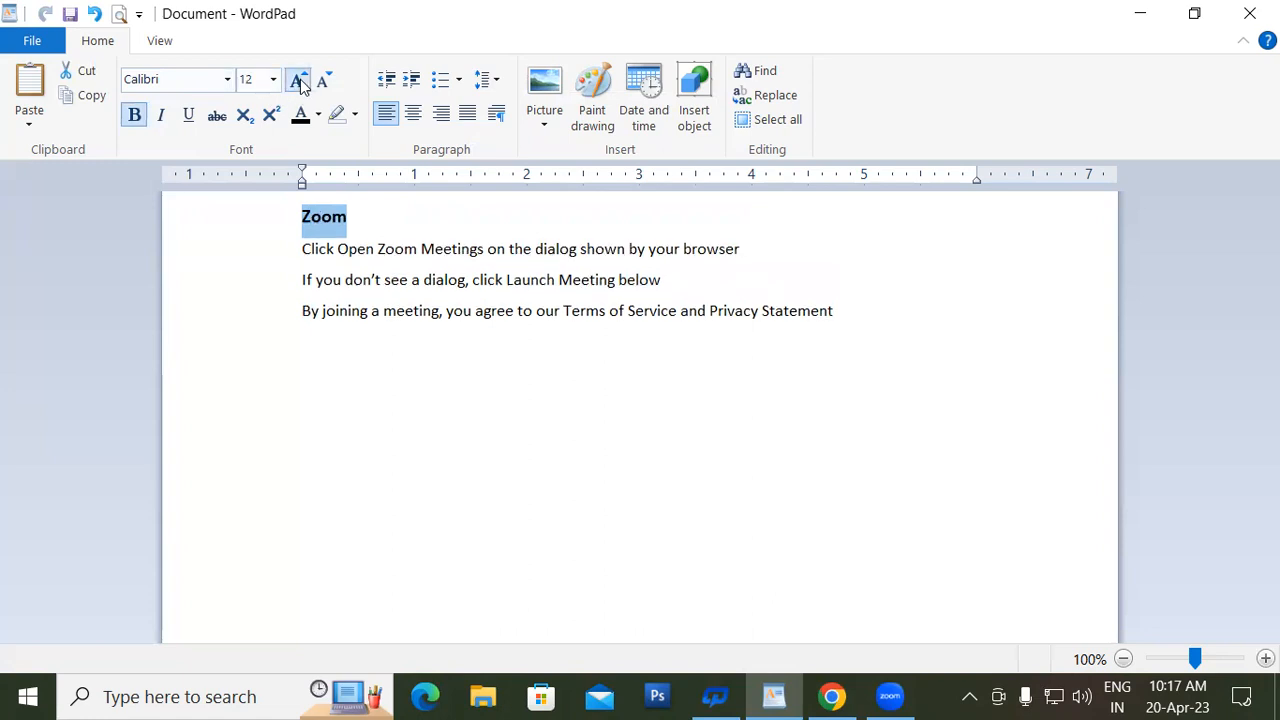
click(300, 82)
click(300, 82)
click(830, 352)
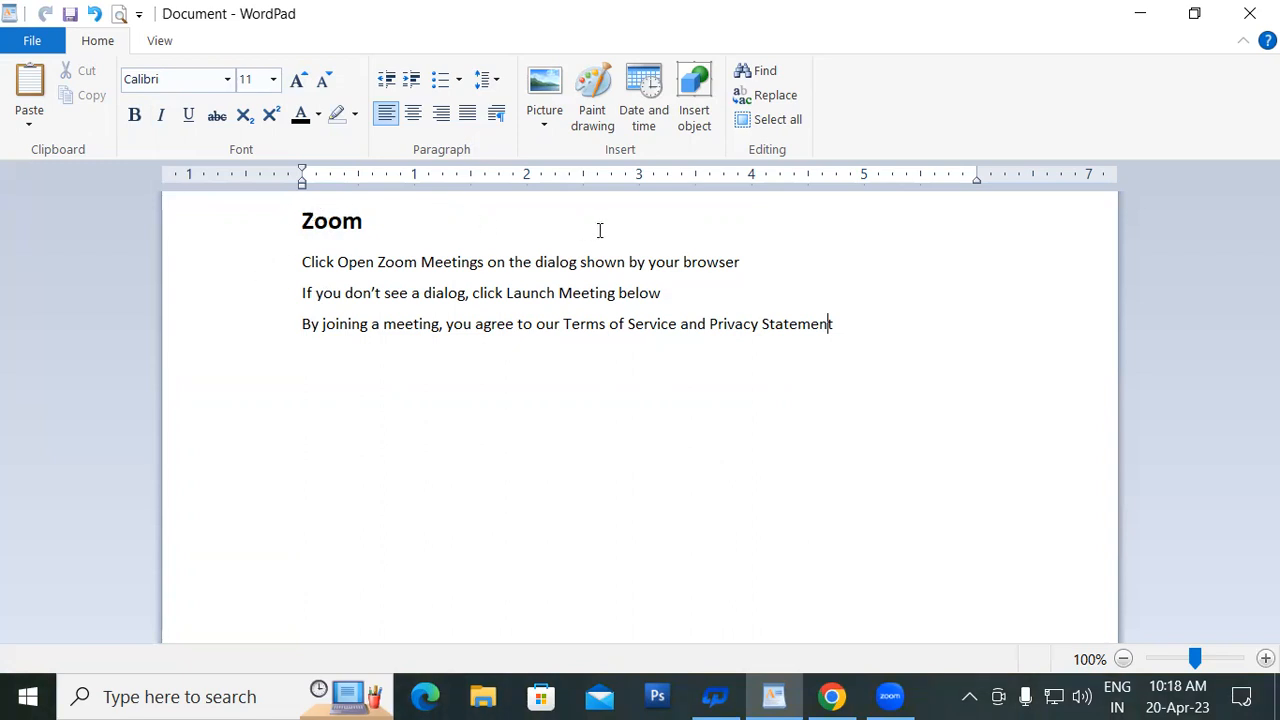
Try shifting the "Zoom" heading toward the page centre with leading spaces, and undo it.
click(303, 220)
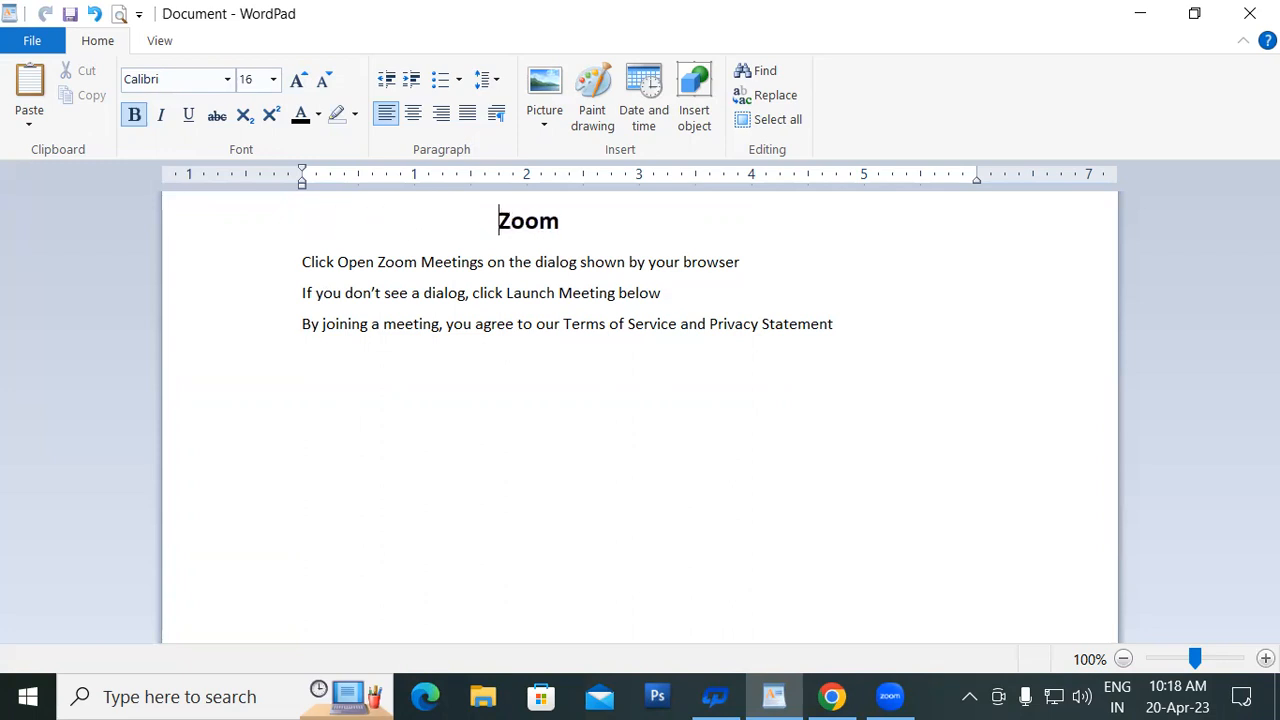
key(ctrl+z)
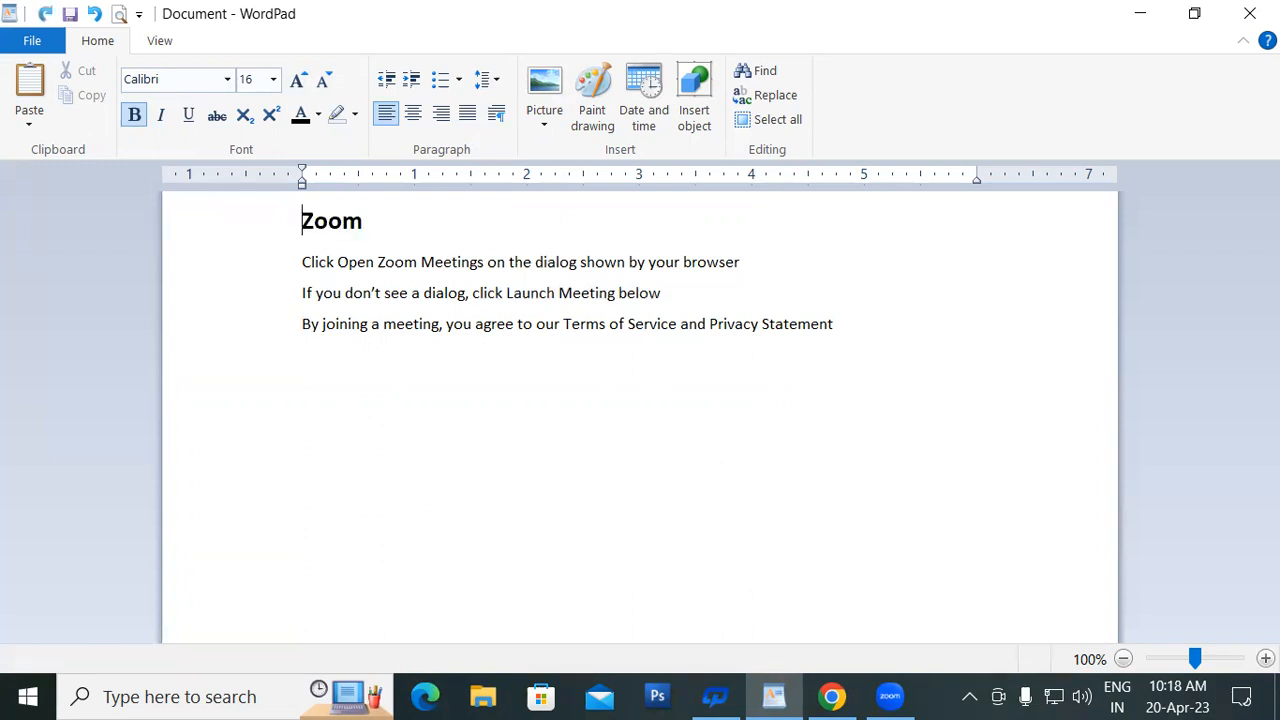
click(381, 232)
Try centre, right and left alignment on the "Zoom" heading, ending with right alignment.
drag(302, 220, 364, 224)
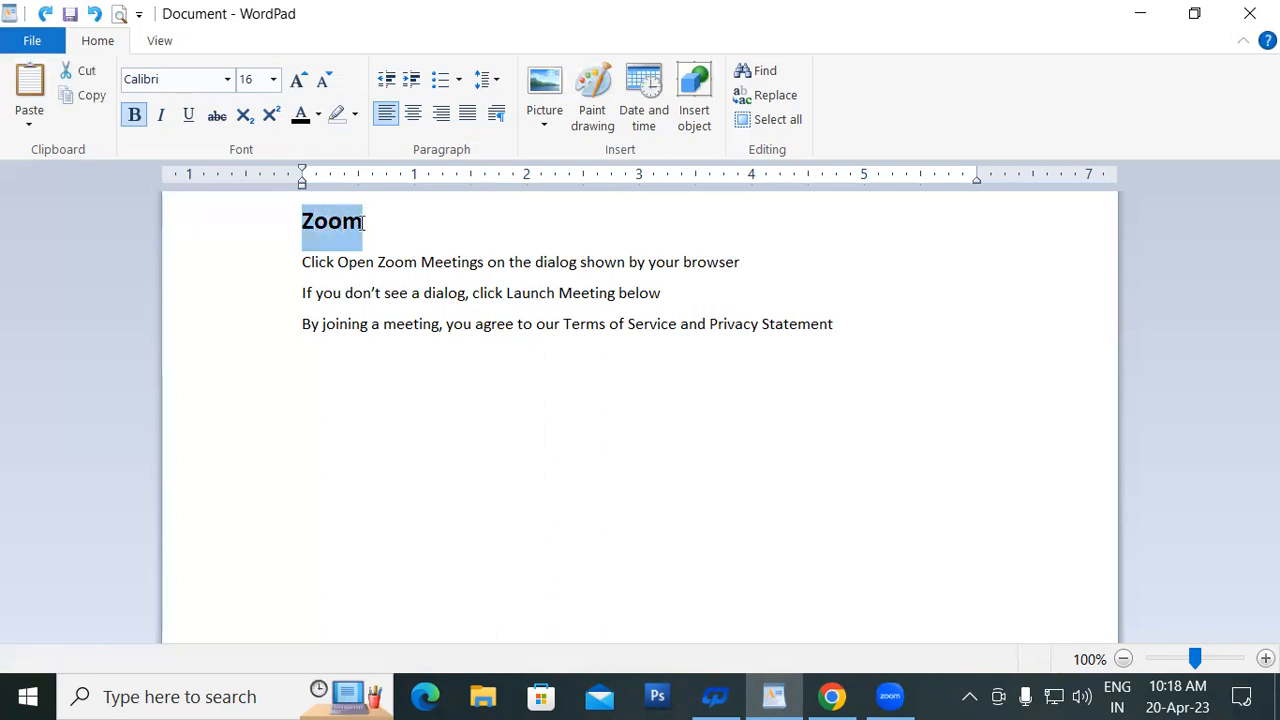
click(412, 113)
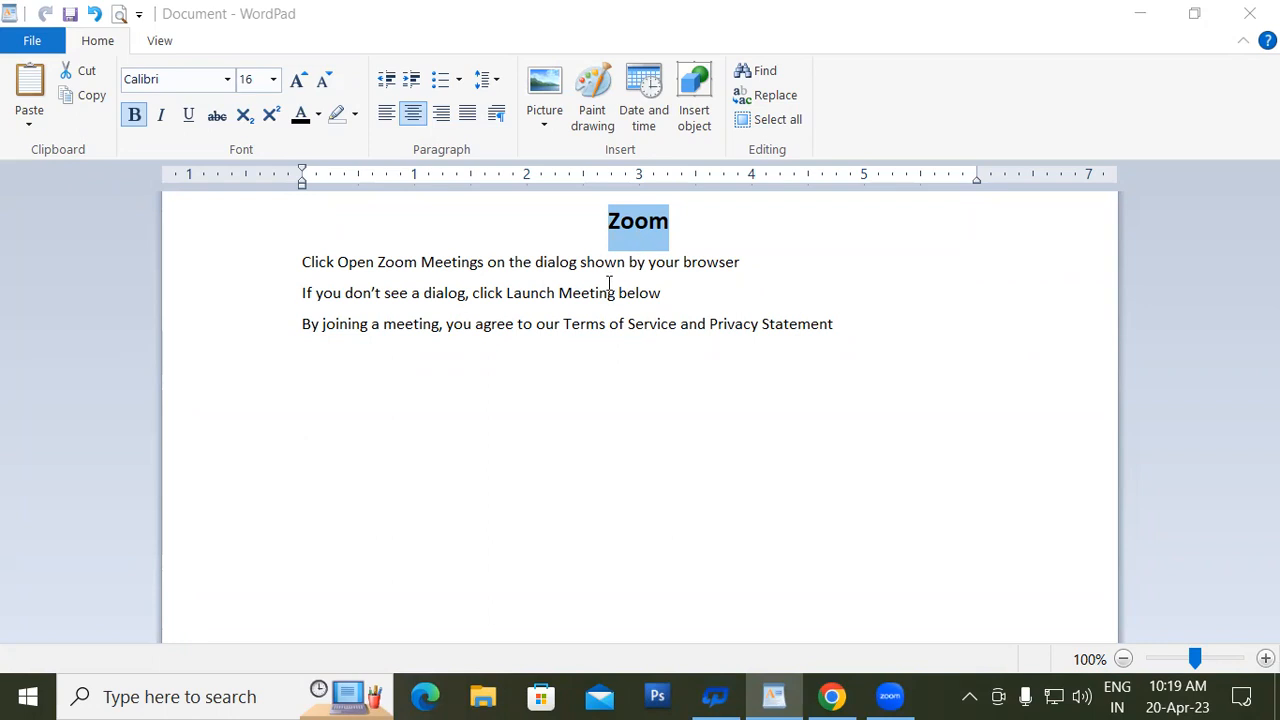
click(441, 114)
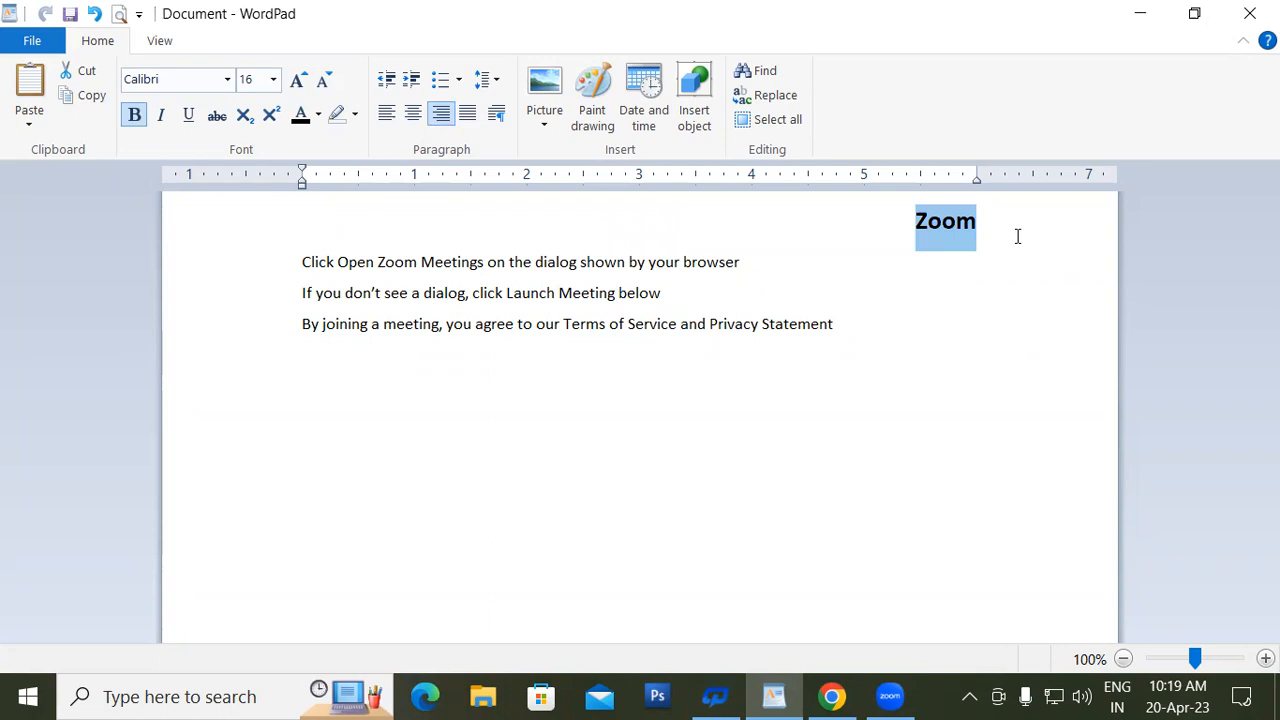
click(389, 116)
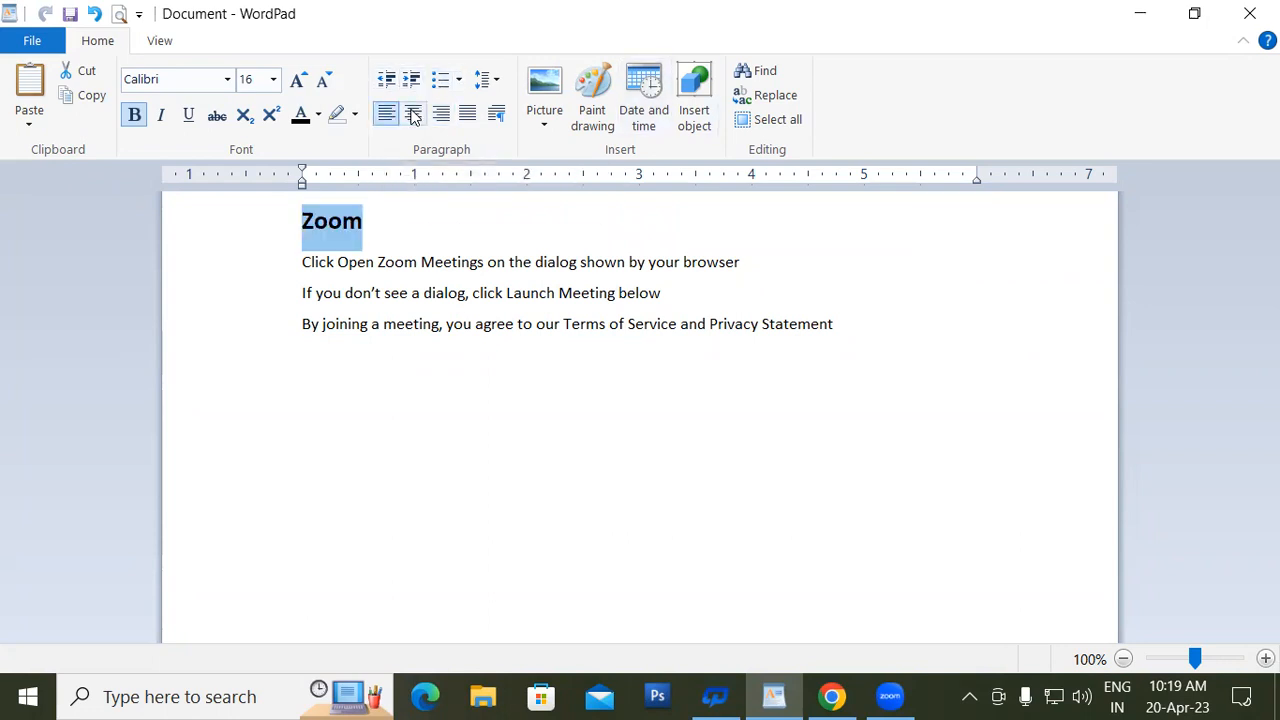
click(413, 116)
click(443, 115)
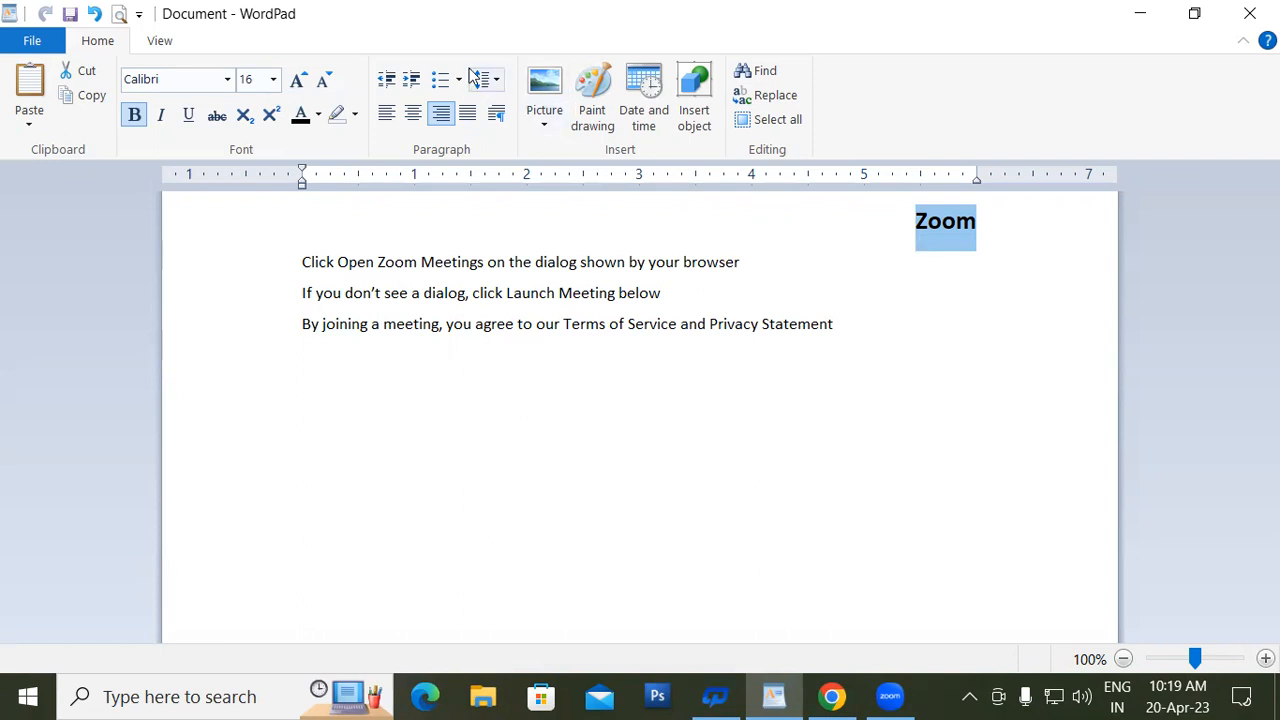
Justify the "Zoom" heading and place the cursor at the start of the first body line.
click(467, 113)
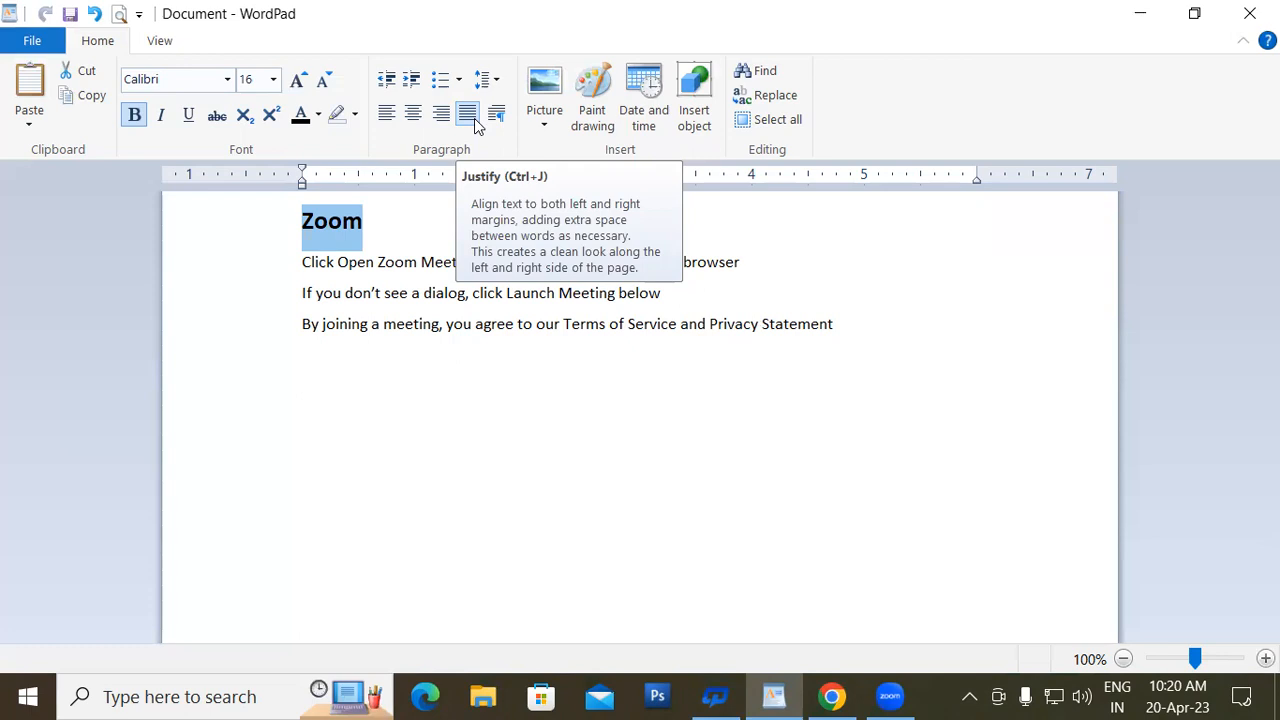
click(451, 296)
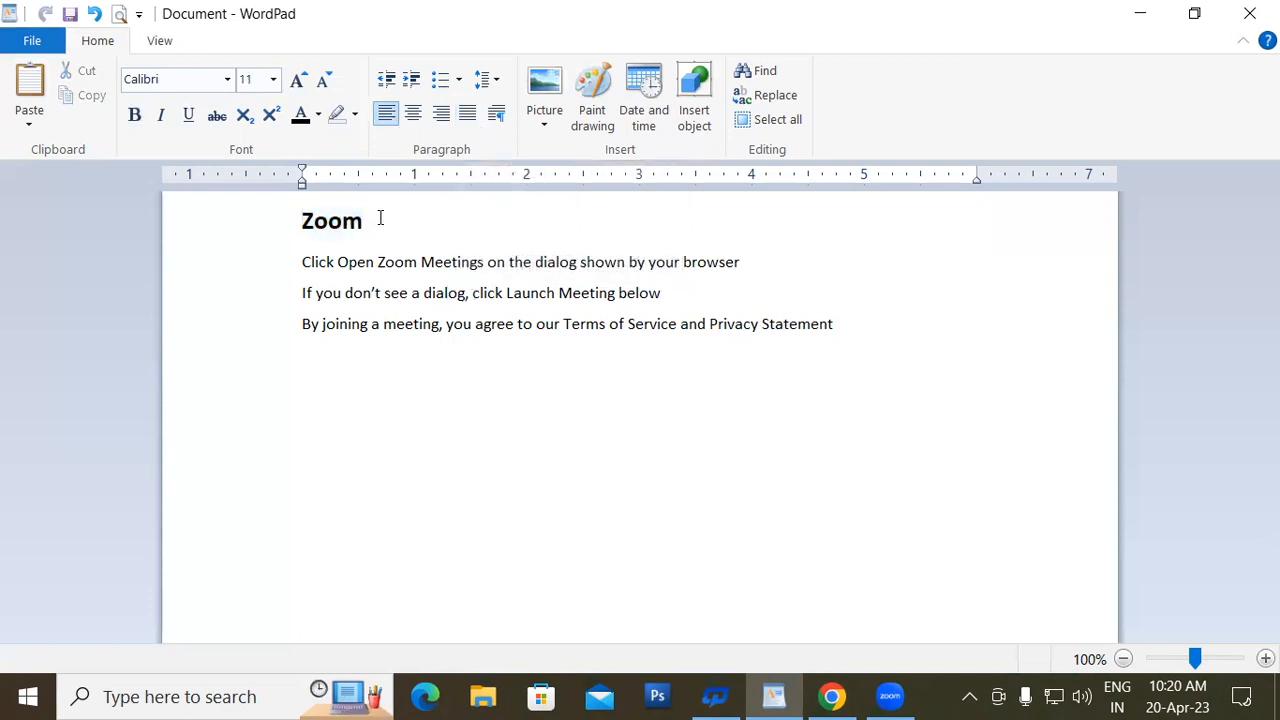
click(366, 326)
click(304, 259)
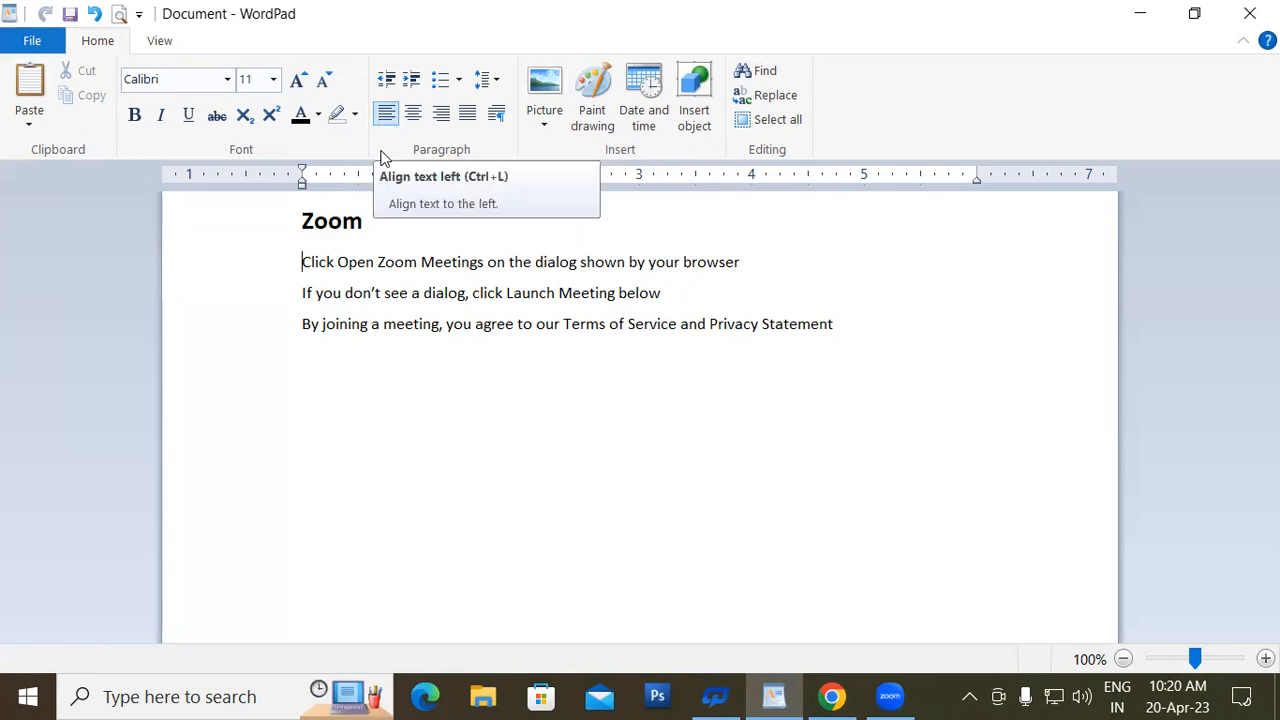
Try right and centre alignment on the three body lines below the heading, ending with justified alignment.
click(414, 324)
drag(305, 267, 846, 320)
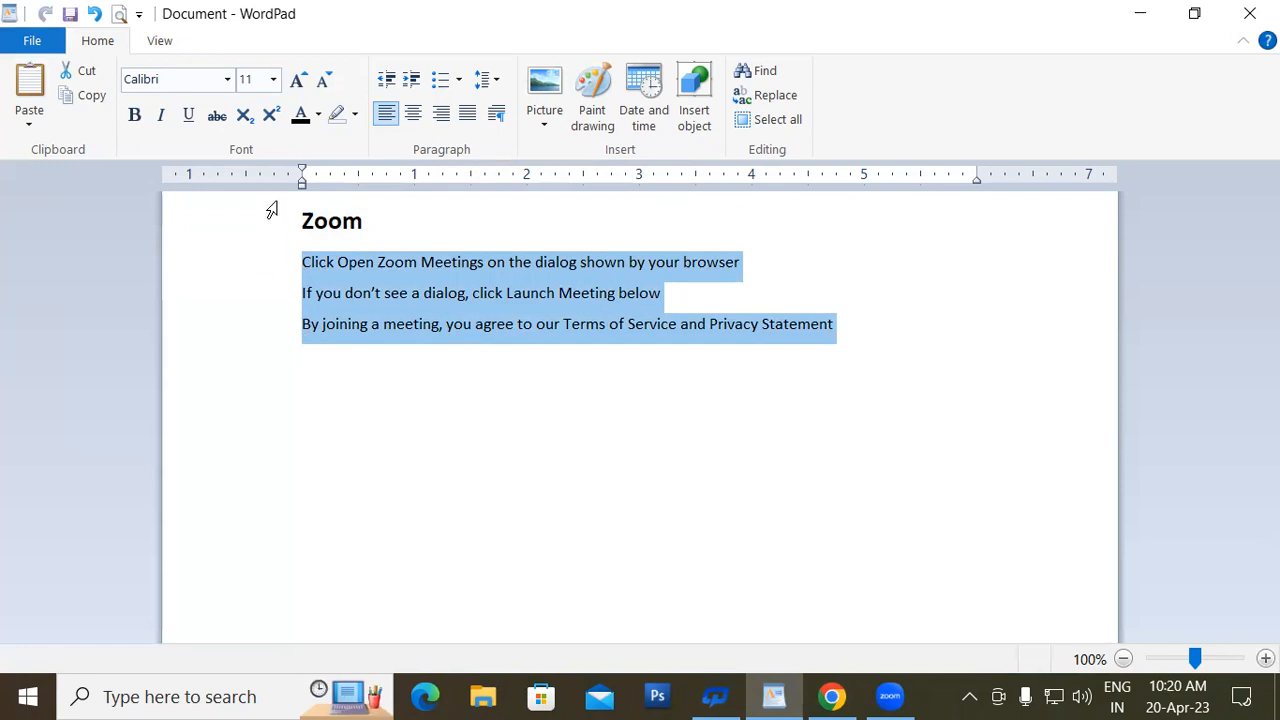
click(443, 115)
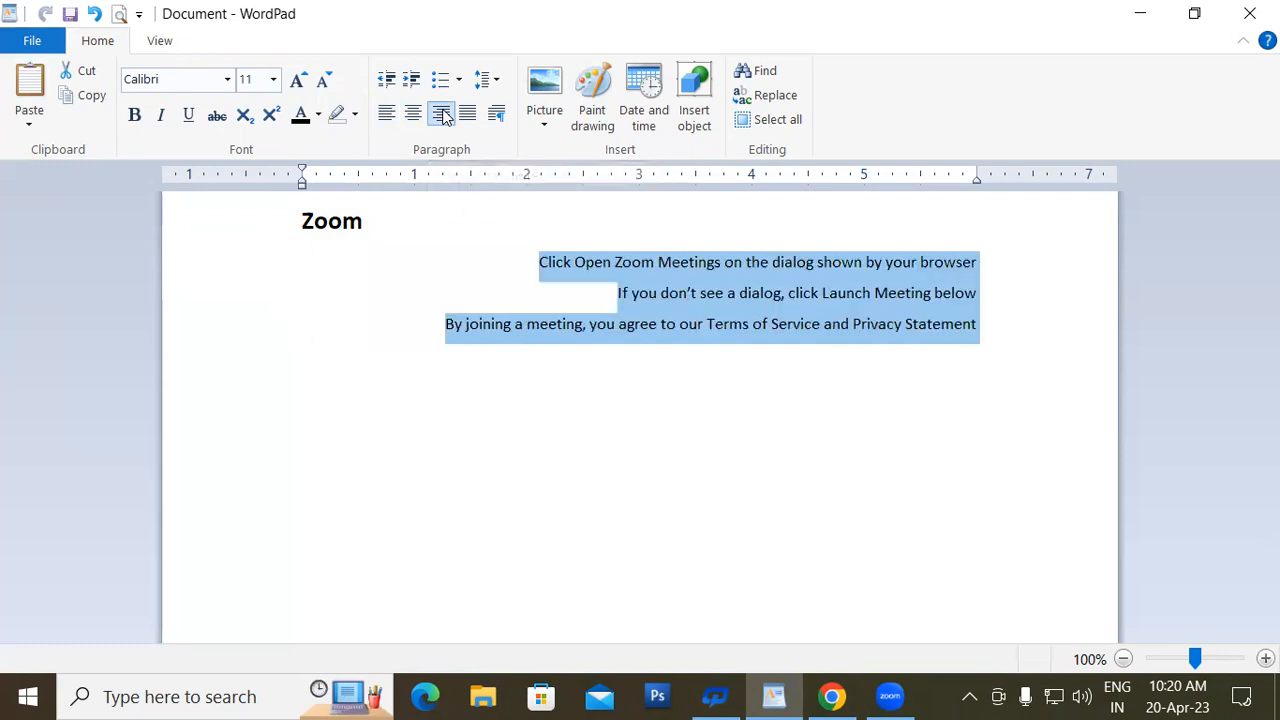
triple_click(543, 303)
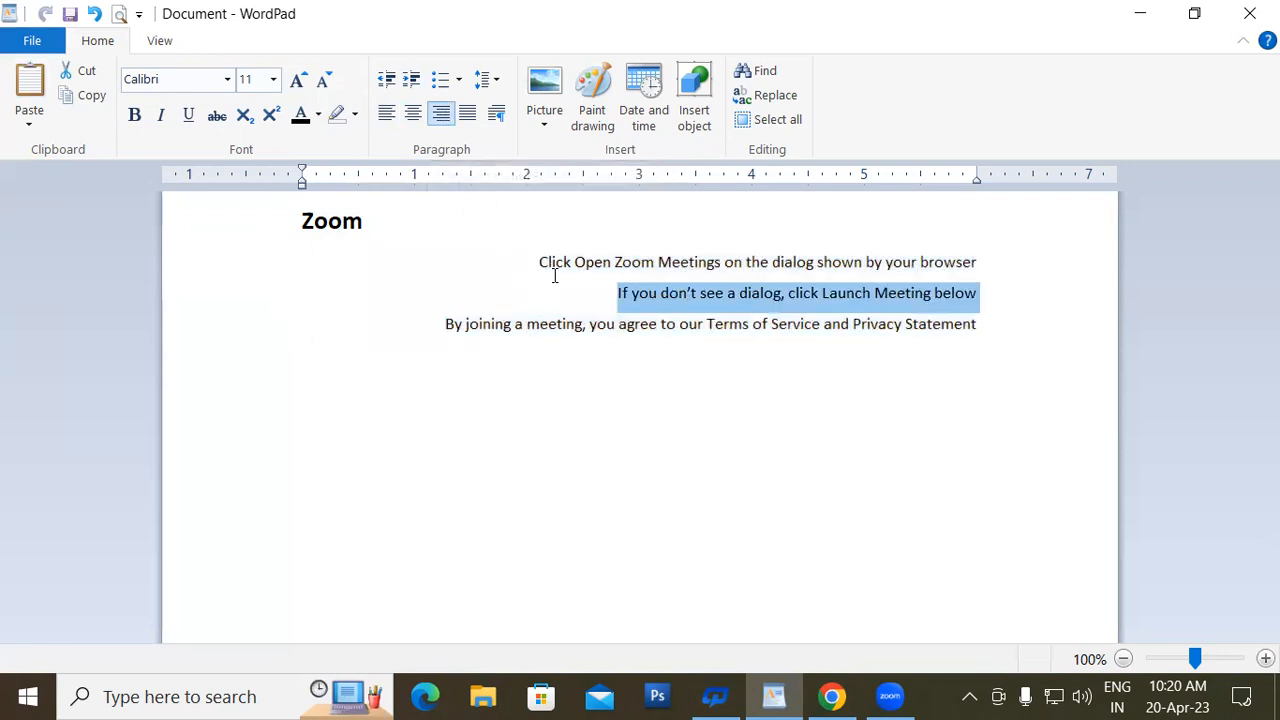
drag(545, 256, 930, 360)
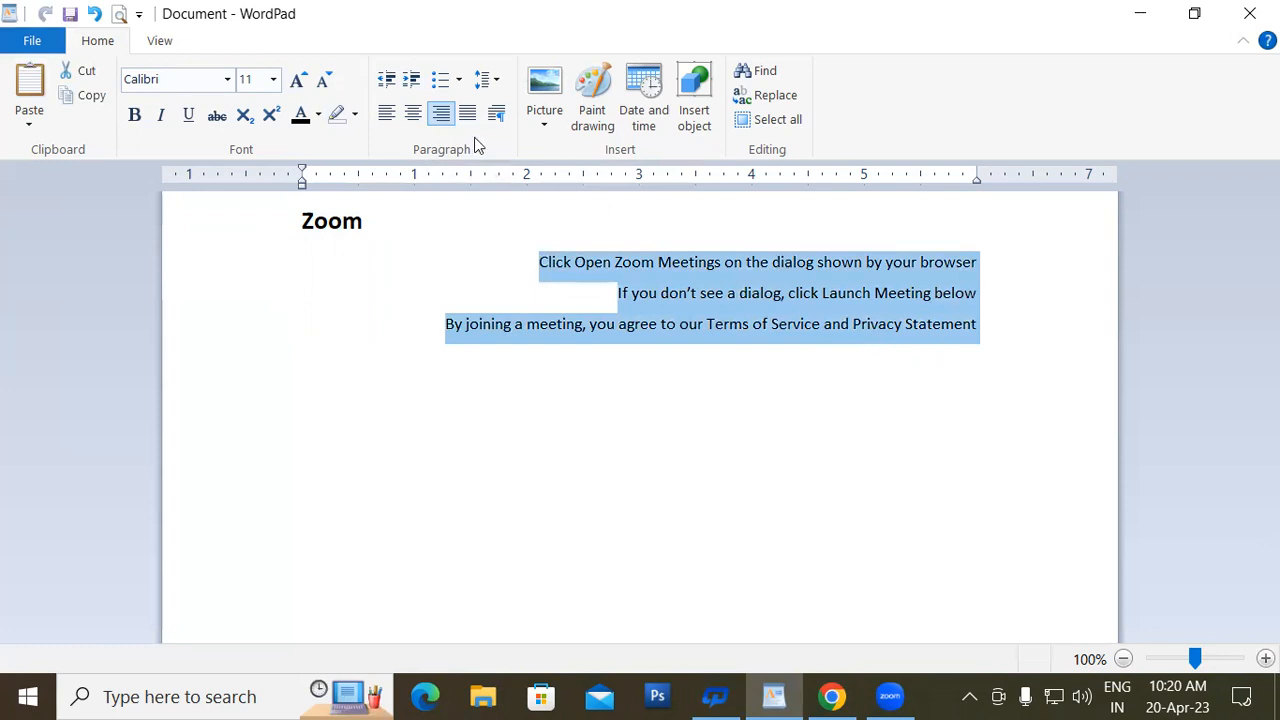
click(413, 116)
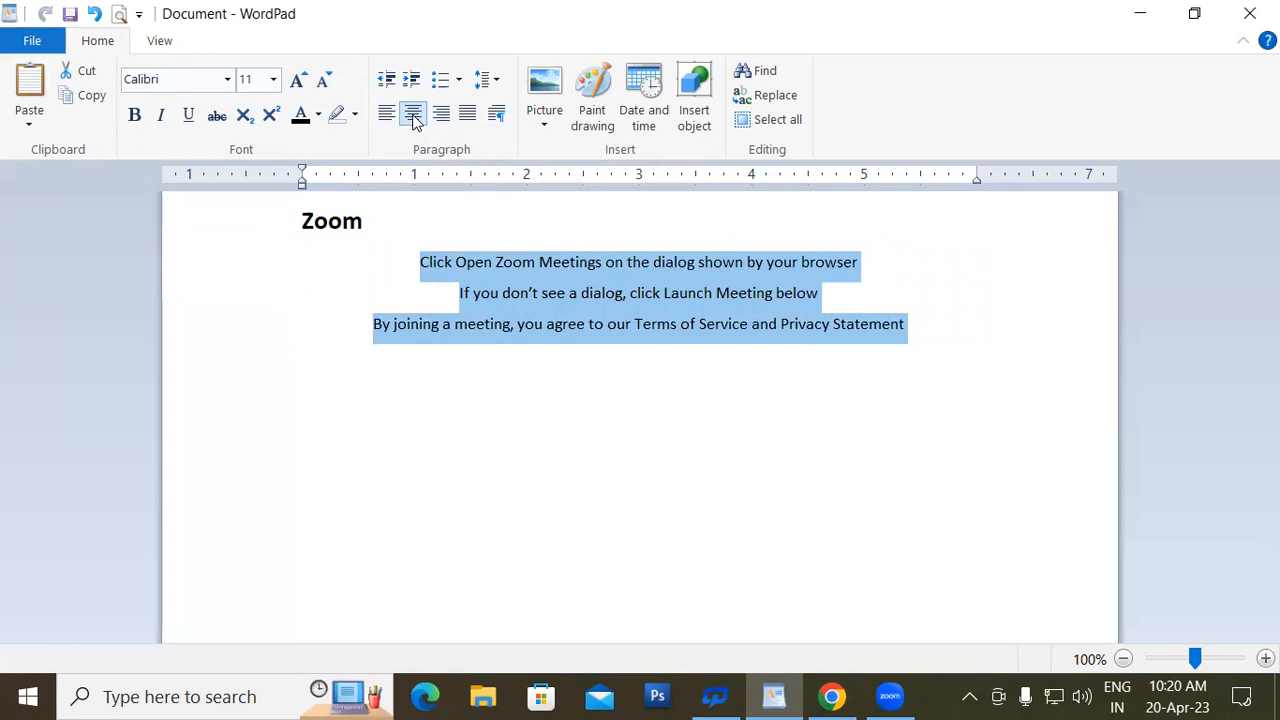
click(467, 114)
click(524, 362)
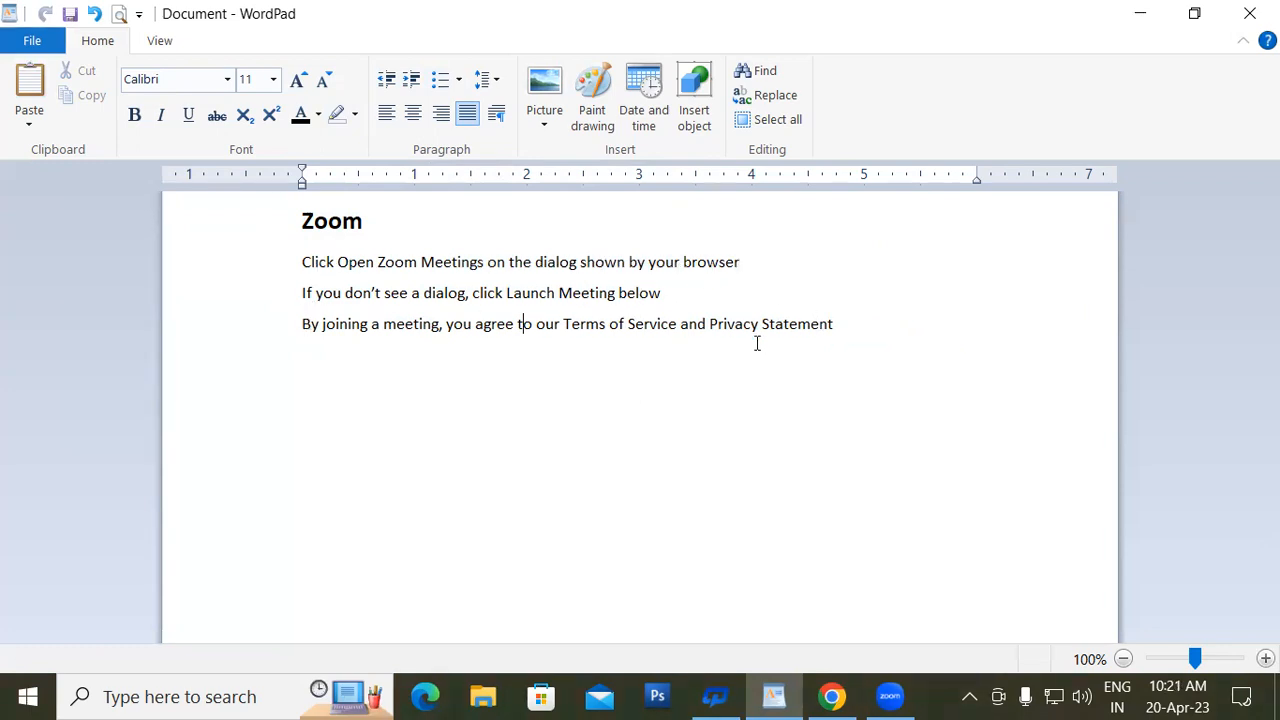
Place the cursor at the end of the last body line, after "Privacy Statement".
drag(424, 288, 757, 303)
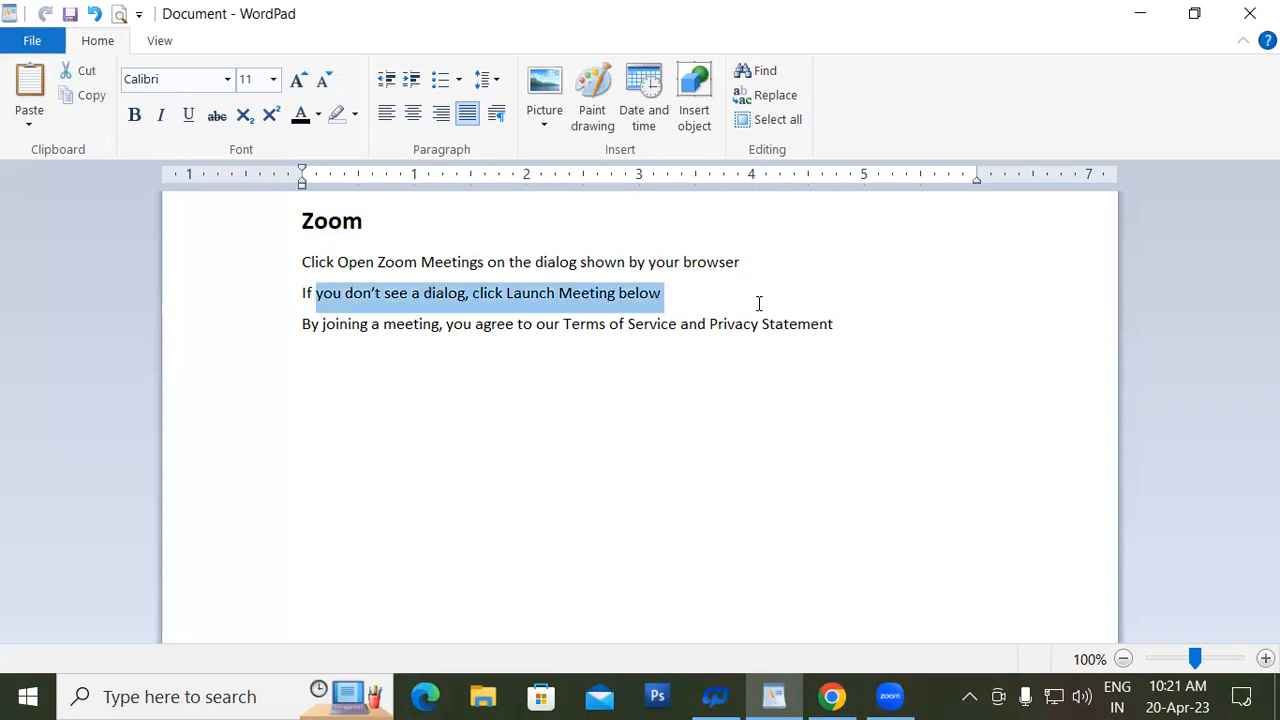
click(759, 303)
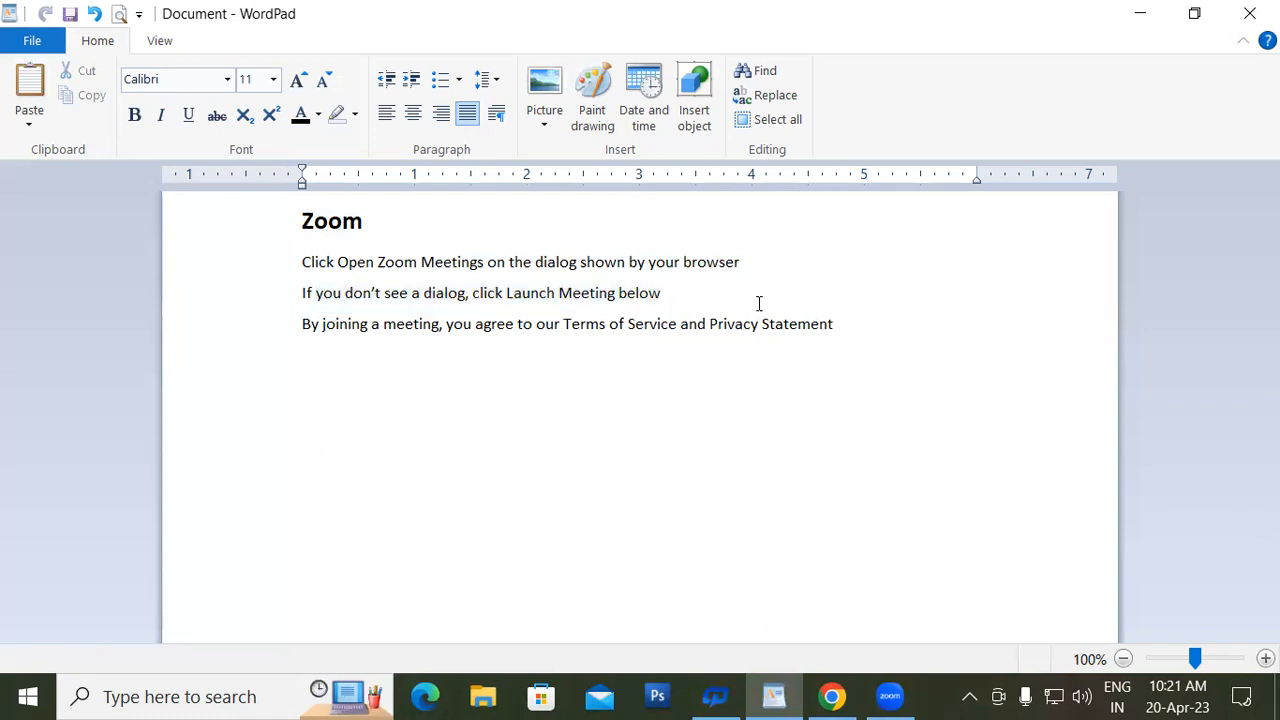
click(825, 380)
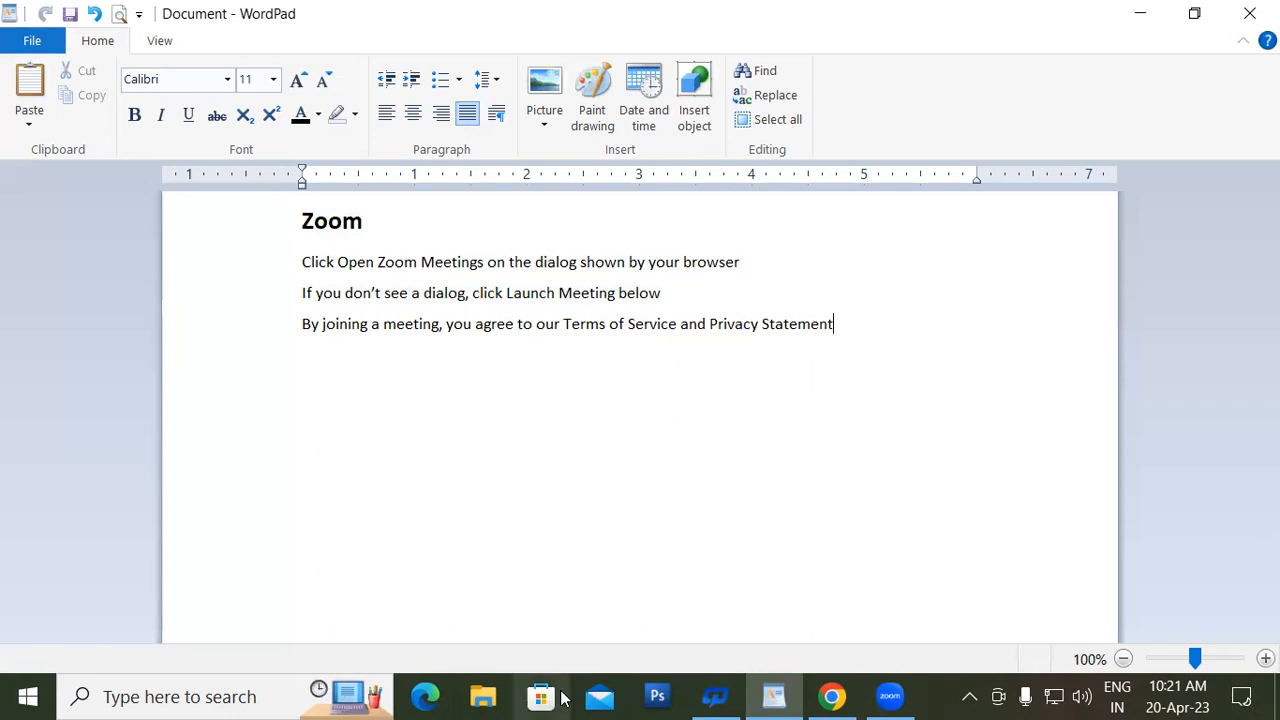
Switch to Chrome and search Google for "what is wordpad" in a new tab.
click(832, 697)
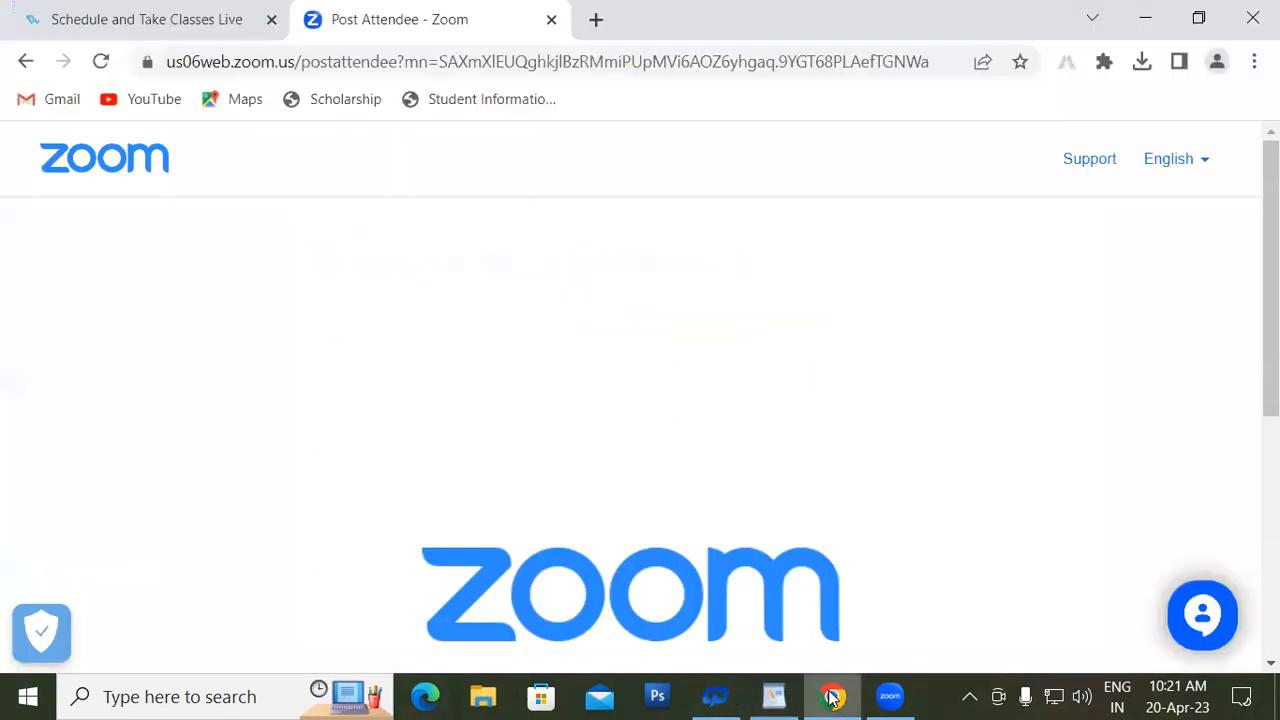
scroll(589, 366, down, 5)
click(212, 30)
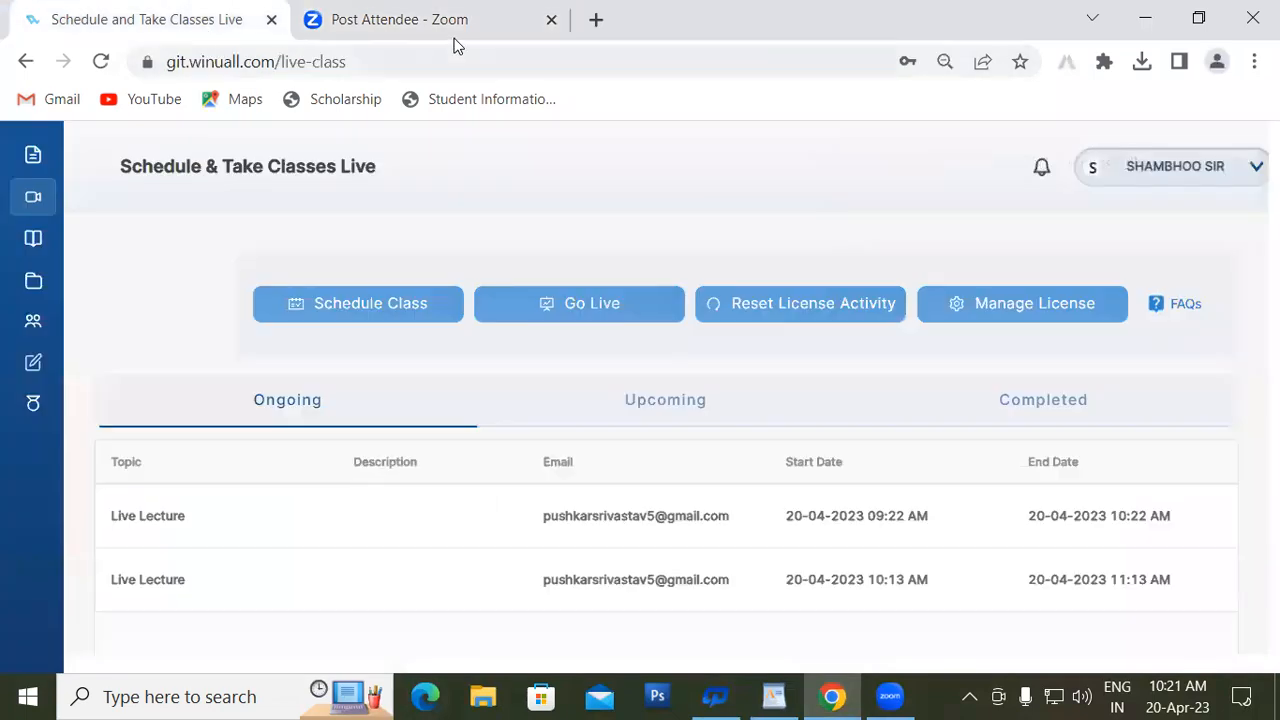
click(470, 26)
click(595, 19)
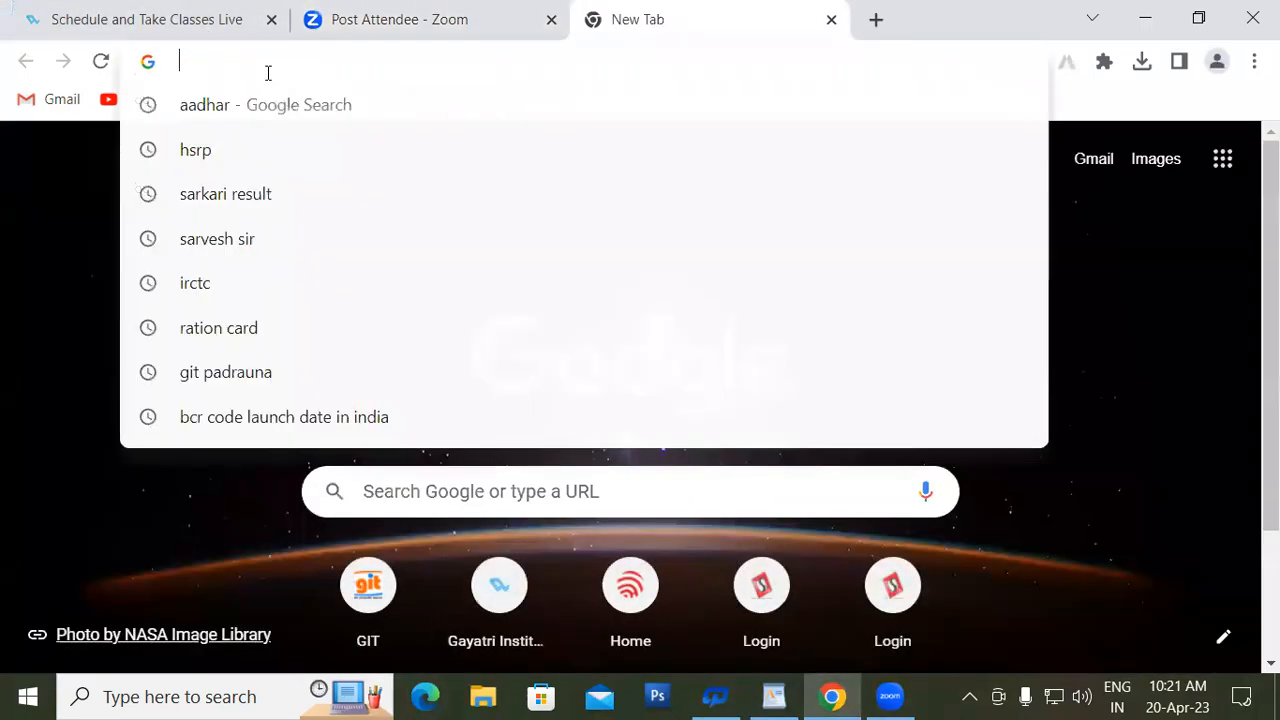
text(what is)
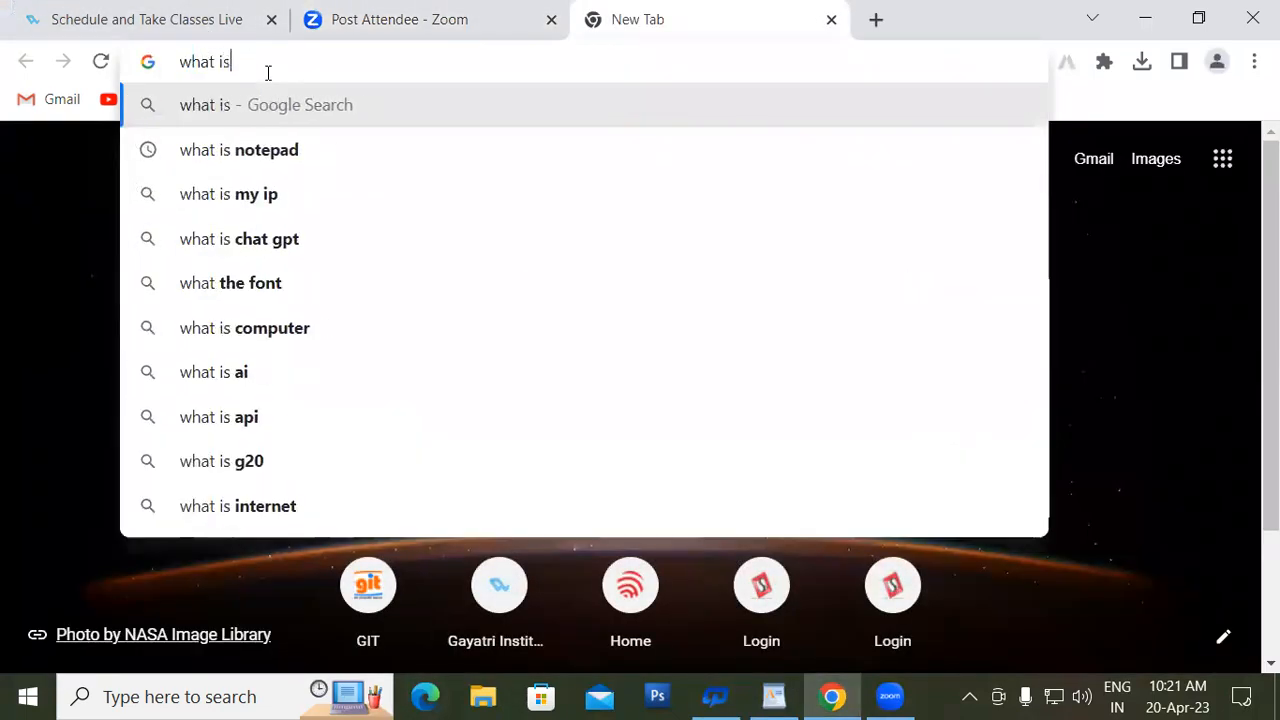
text( wordpad)
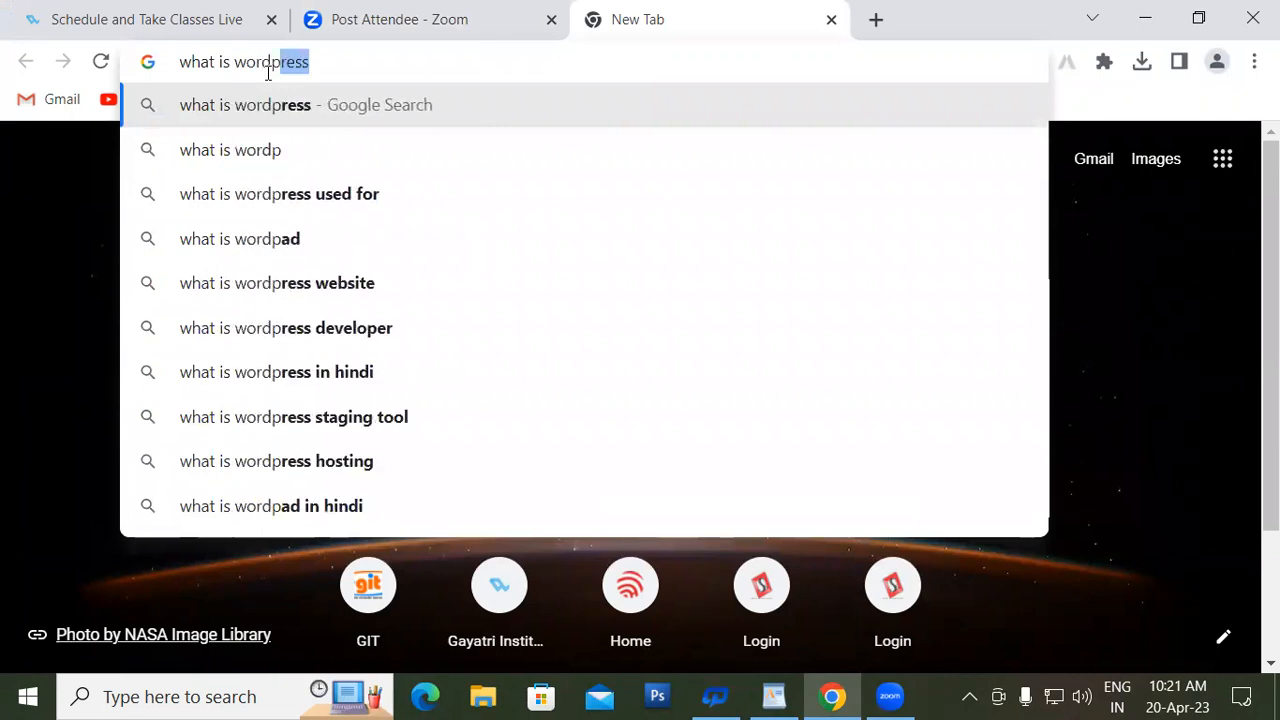
key(Return)
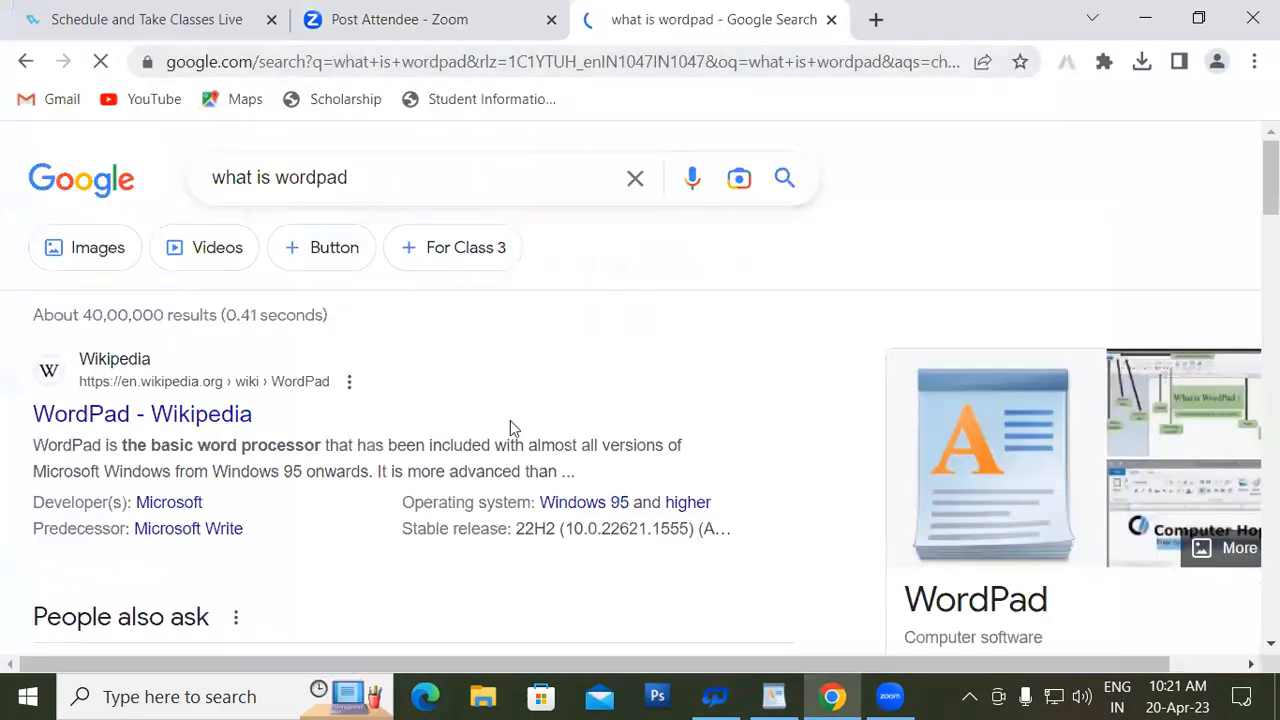
Copy the WordPad description from the search results' knowledge panel and paste it below the last body line in WordPad.
scroll(940, 368, down, 3)
drag(904, 350, 948, 479)
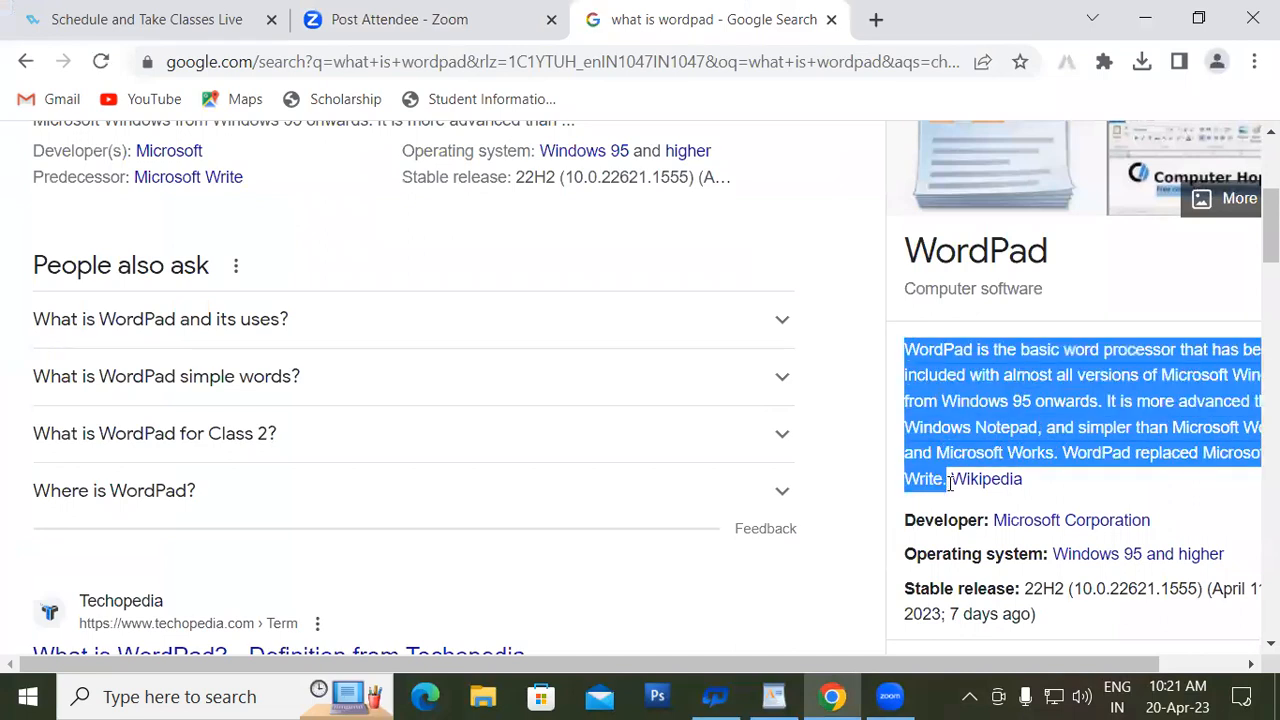
right_click(982, 346)
click(751, 365)
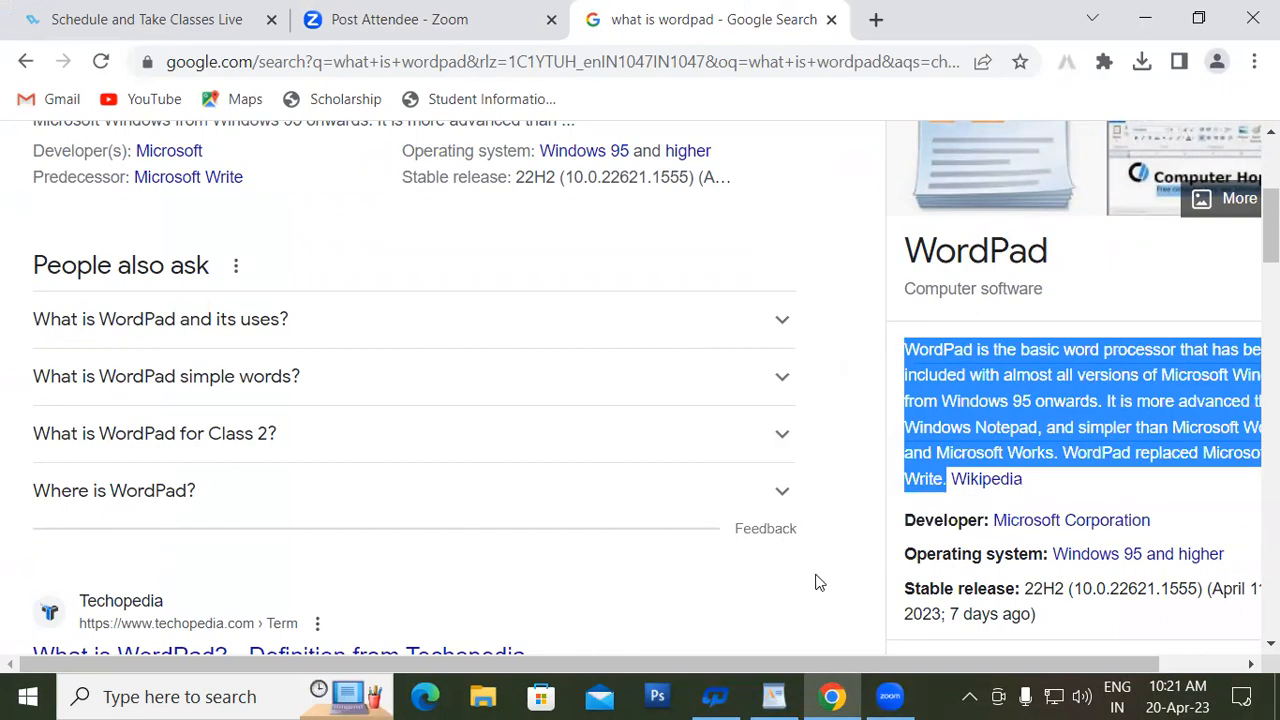
click(774, 697)
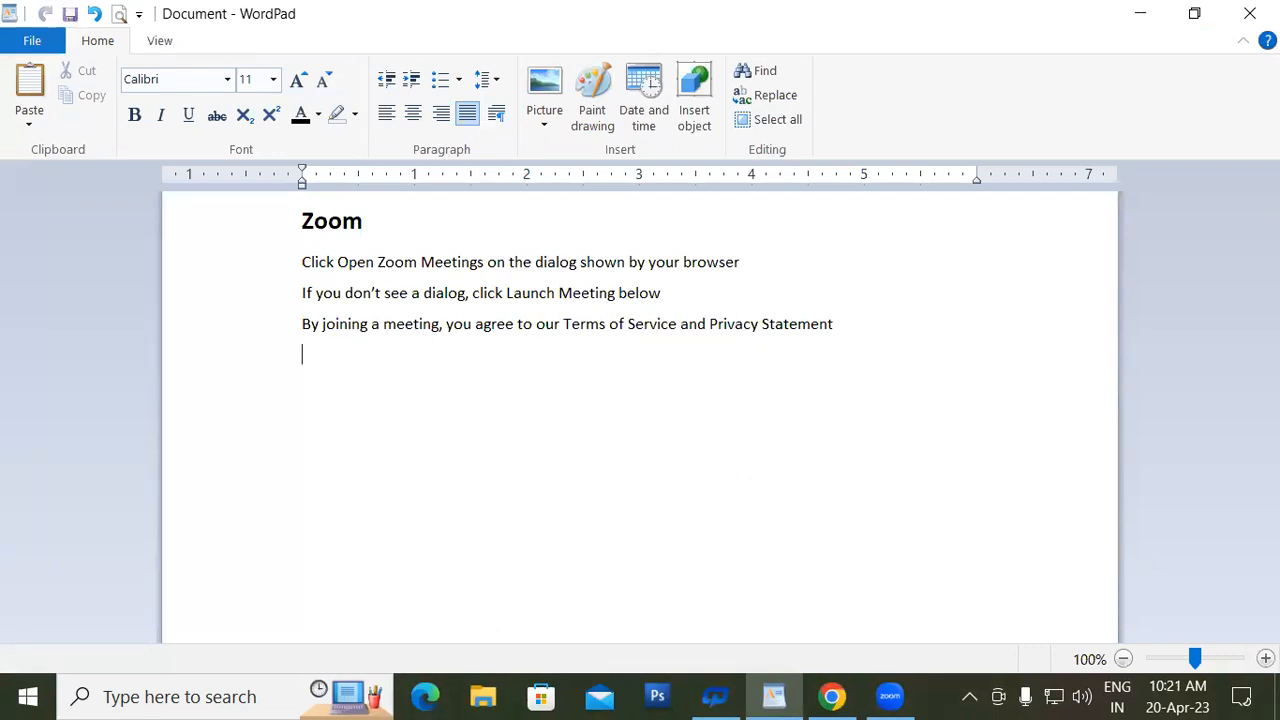
key(ctrl+v)
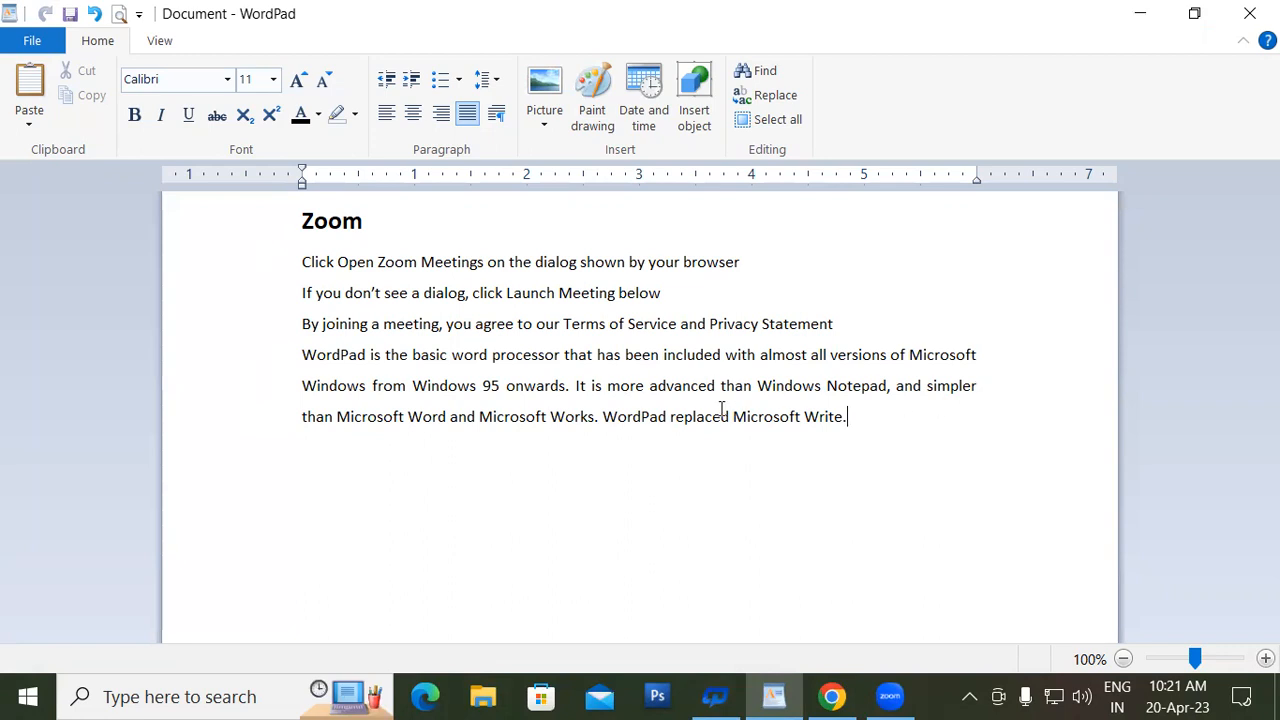
Add repeated "rt" filler letters after "Write." until the pasted WordPad paragraph wraps onto a fourth line.
drag(304, 416, 803, 418)
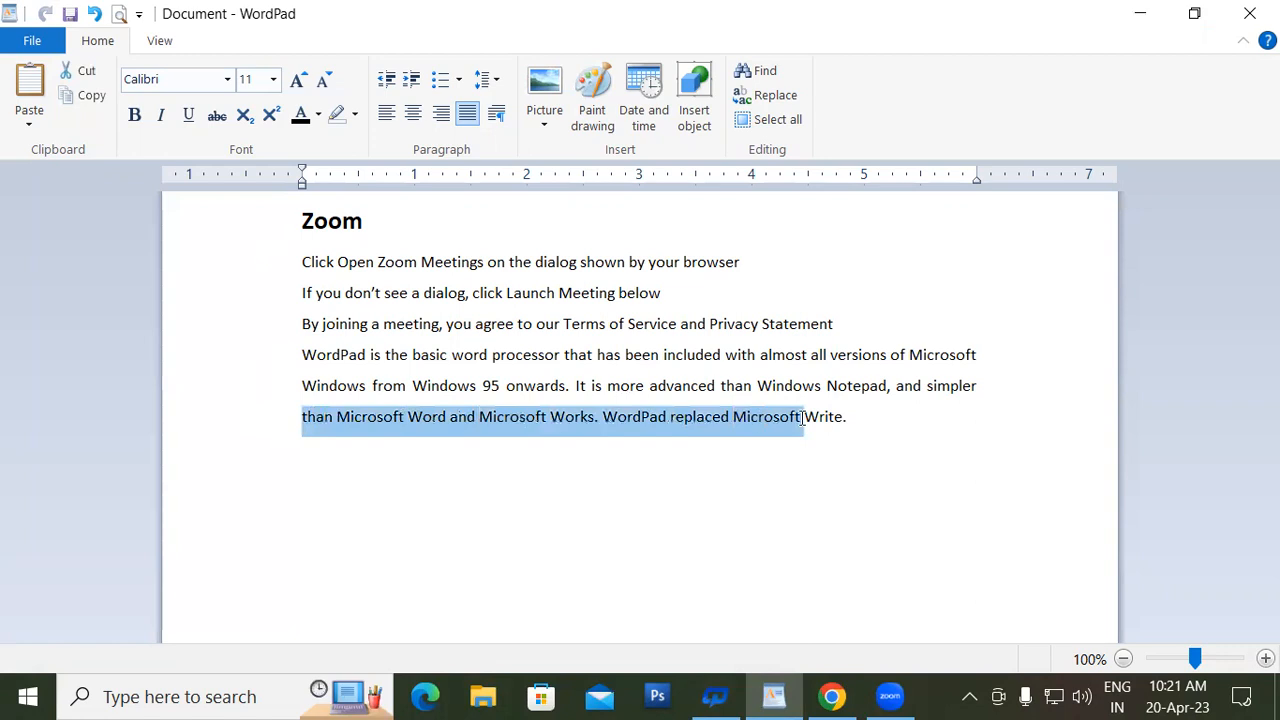
click(840, 418)
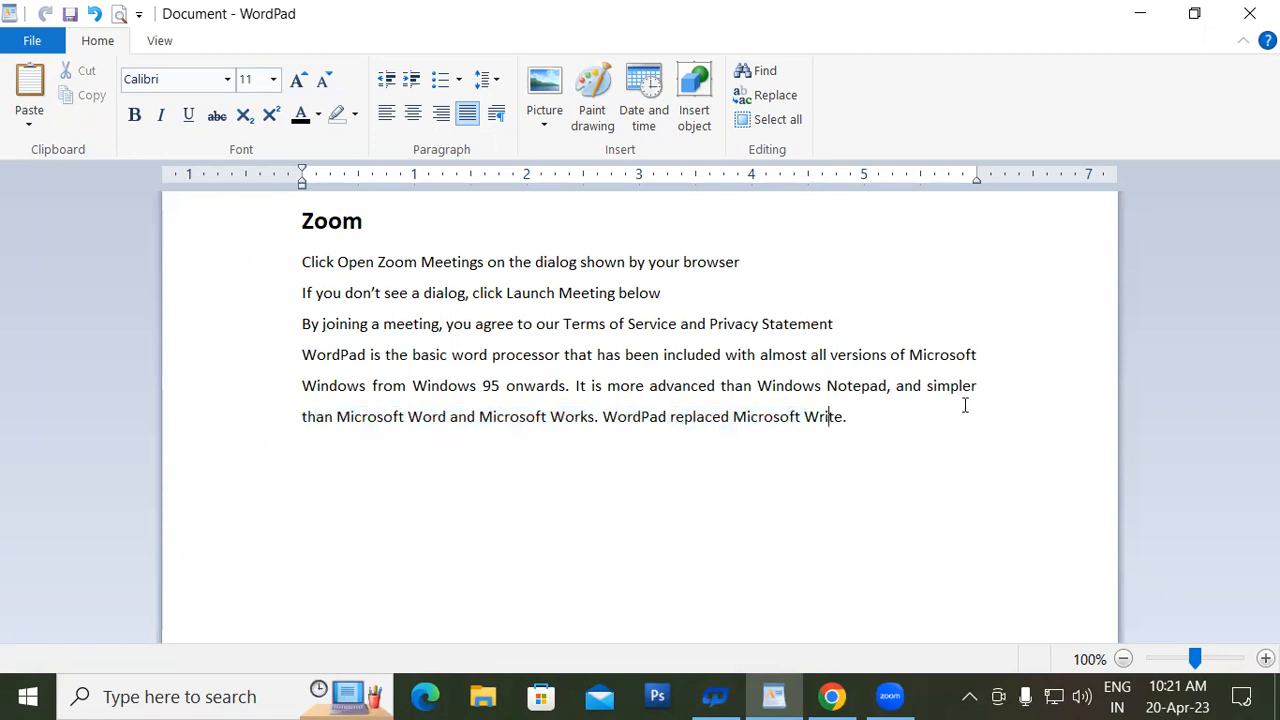
click(858, 414)
text(rtrtrtrtrtrtrtrtrtrtrtrtr)
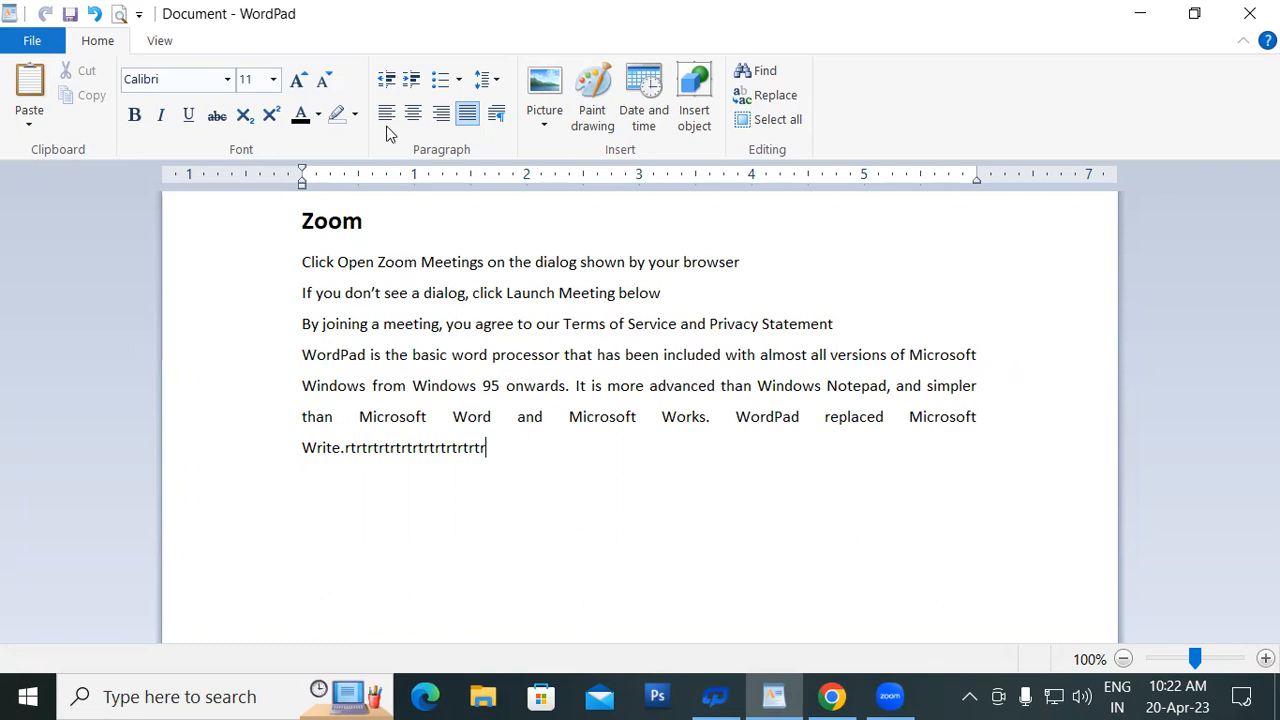
Try centre alignment and left alignment on the whole pasted WordPad paragraph.
drag(303, 354, 500, 462)
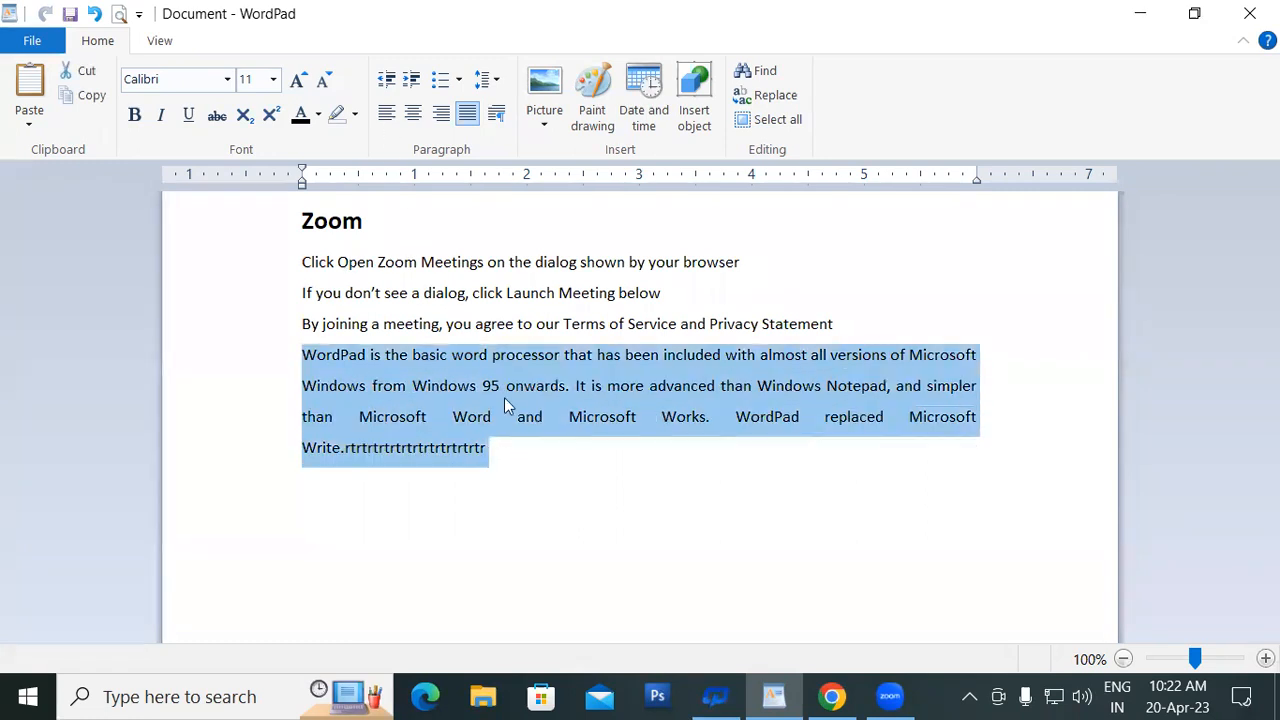
click(414, 113)
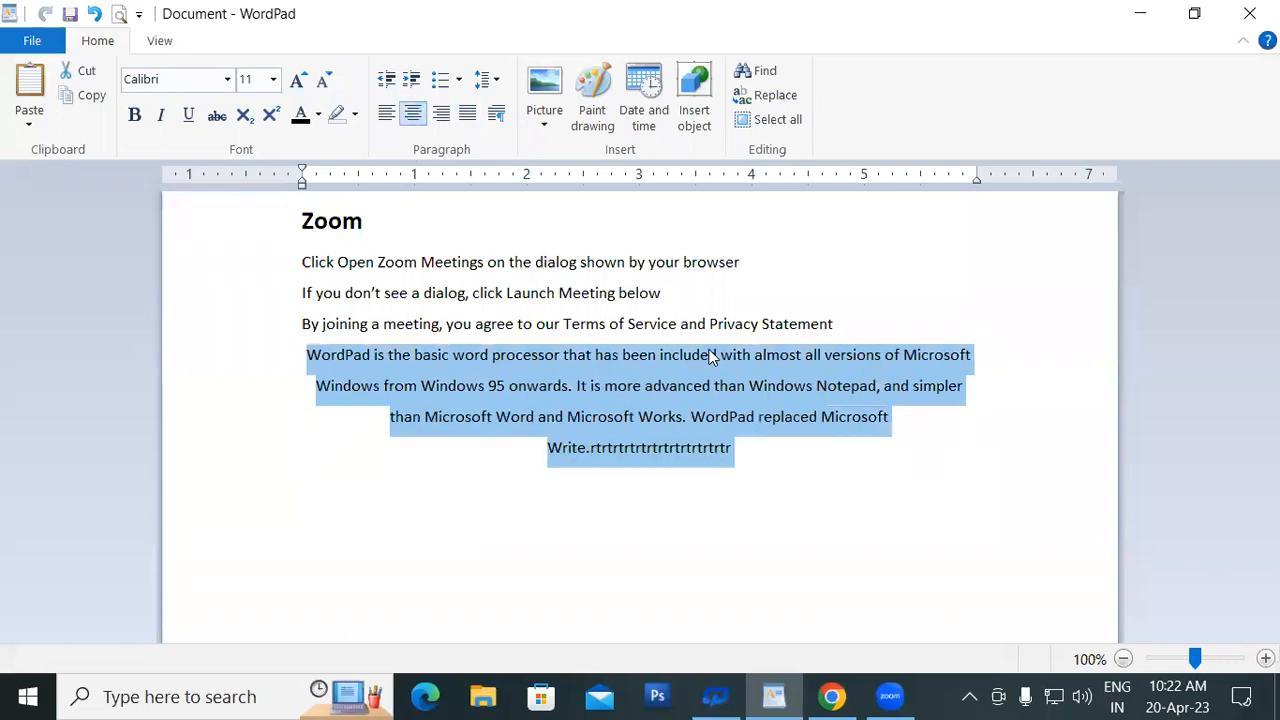
click(856, 467)
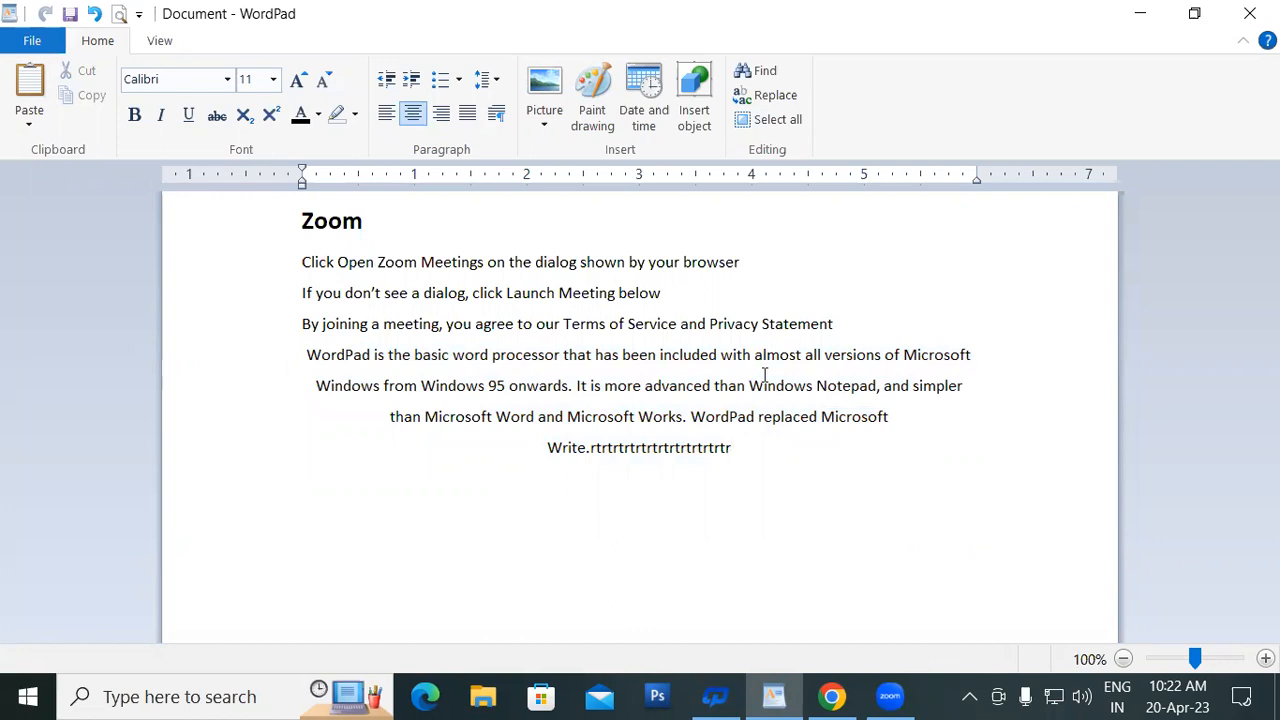
drag(744, 443, 327, 357)
click(387, 116)
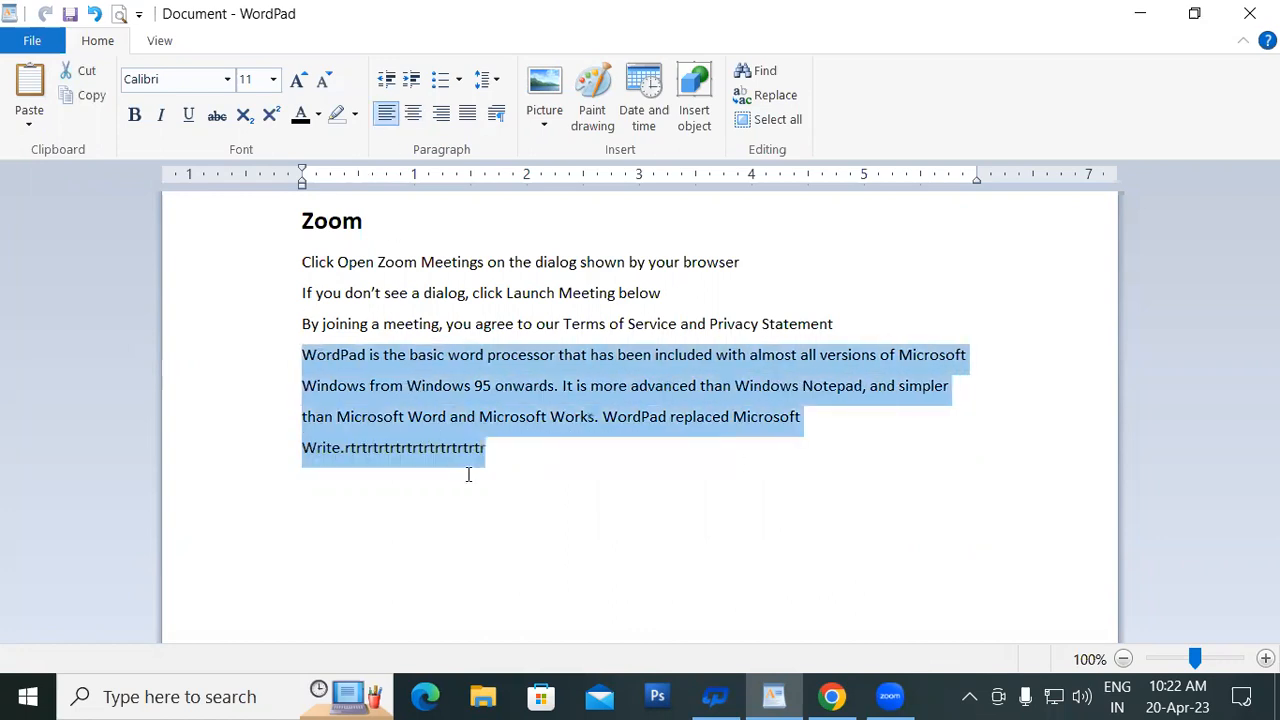
click(506, 482)
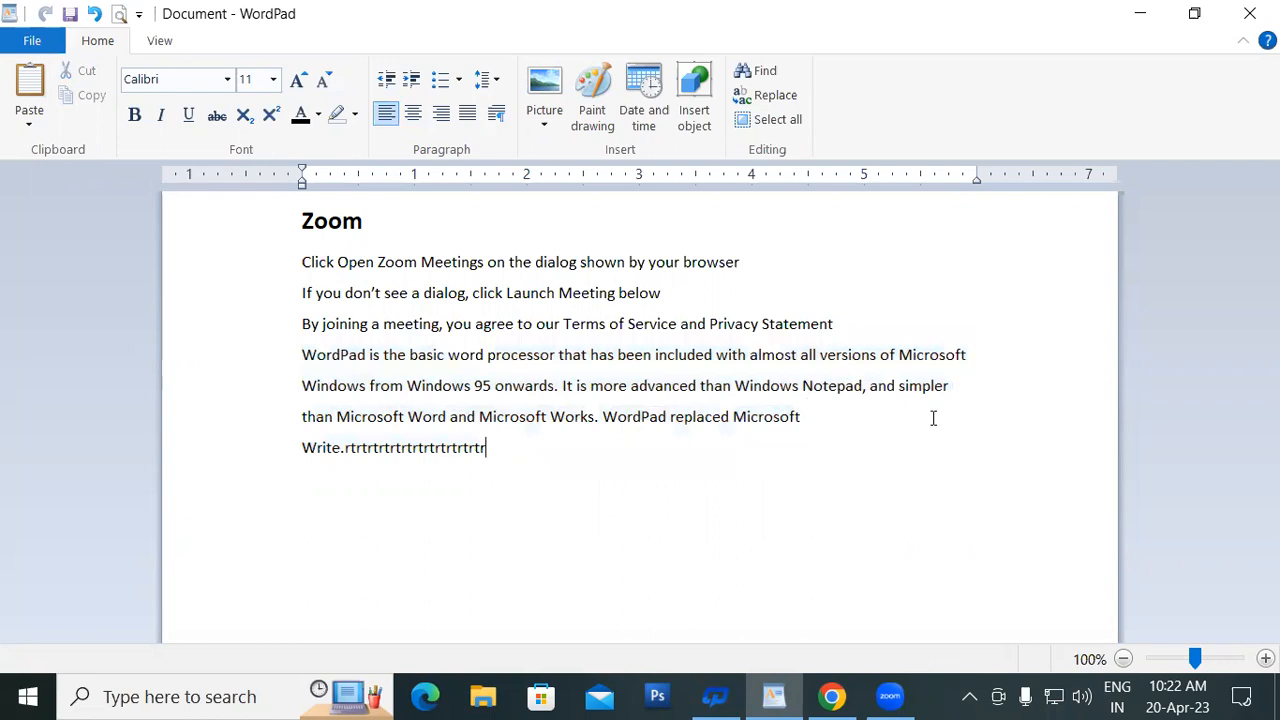
Try right alignment on the pasted WordPad paragraph and return it to justified alignment.
drag(290, 362, 490, 452)
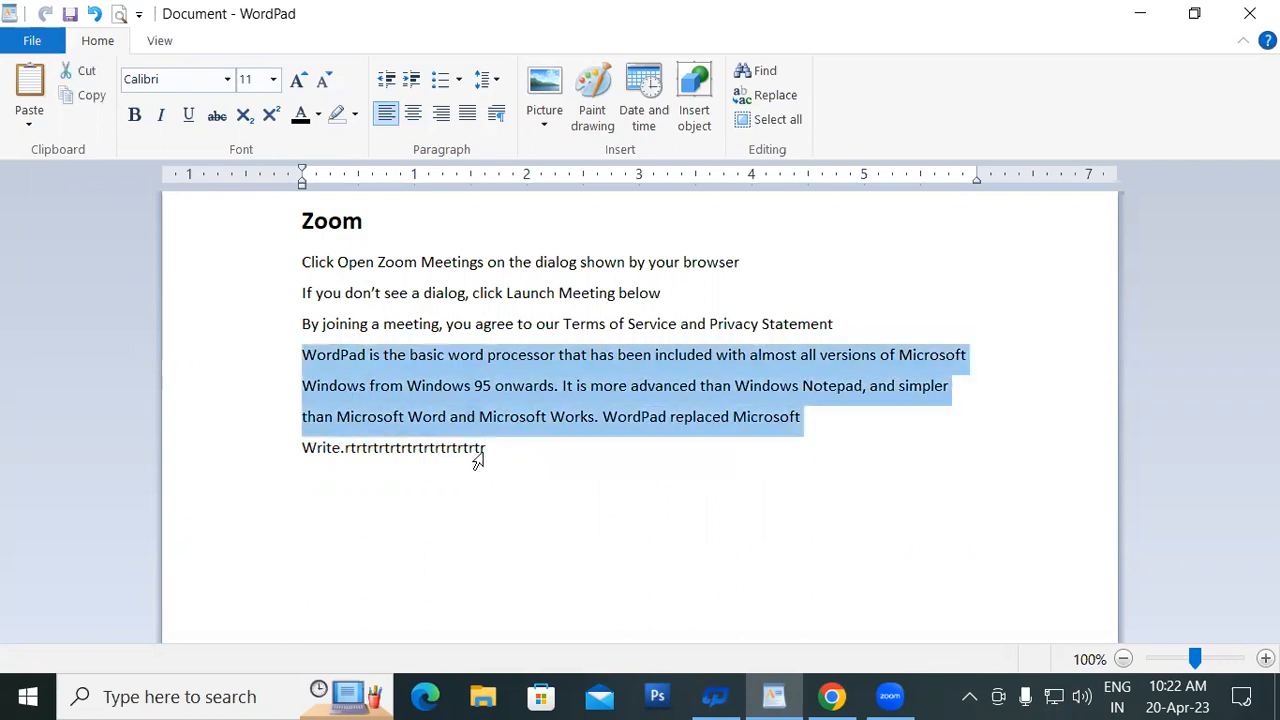
click(441, 113)
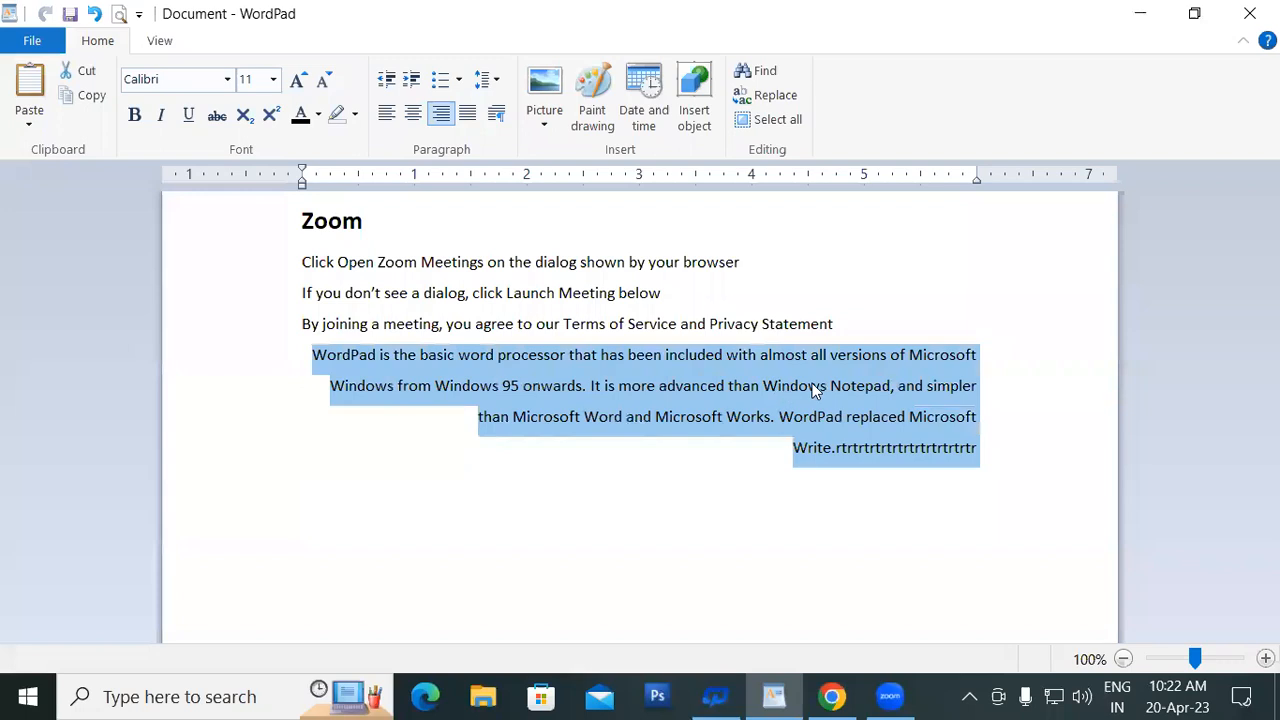
click(992, 484)
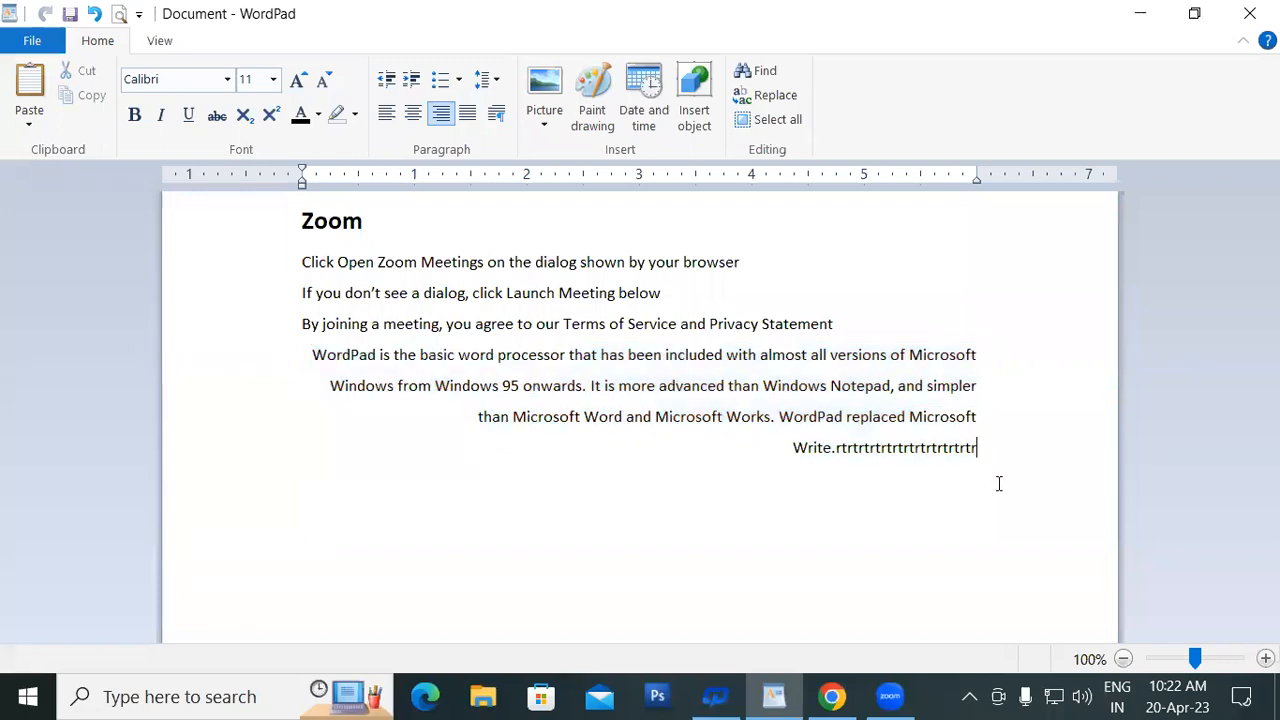
drag(998, 484, 290, 366)
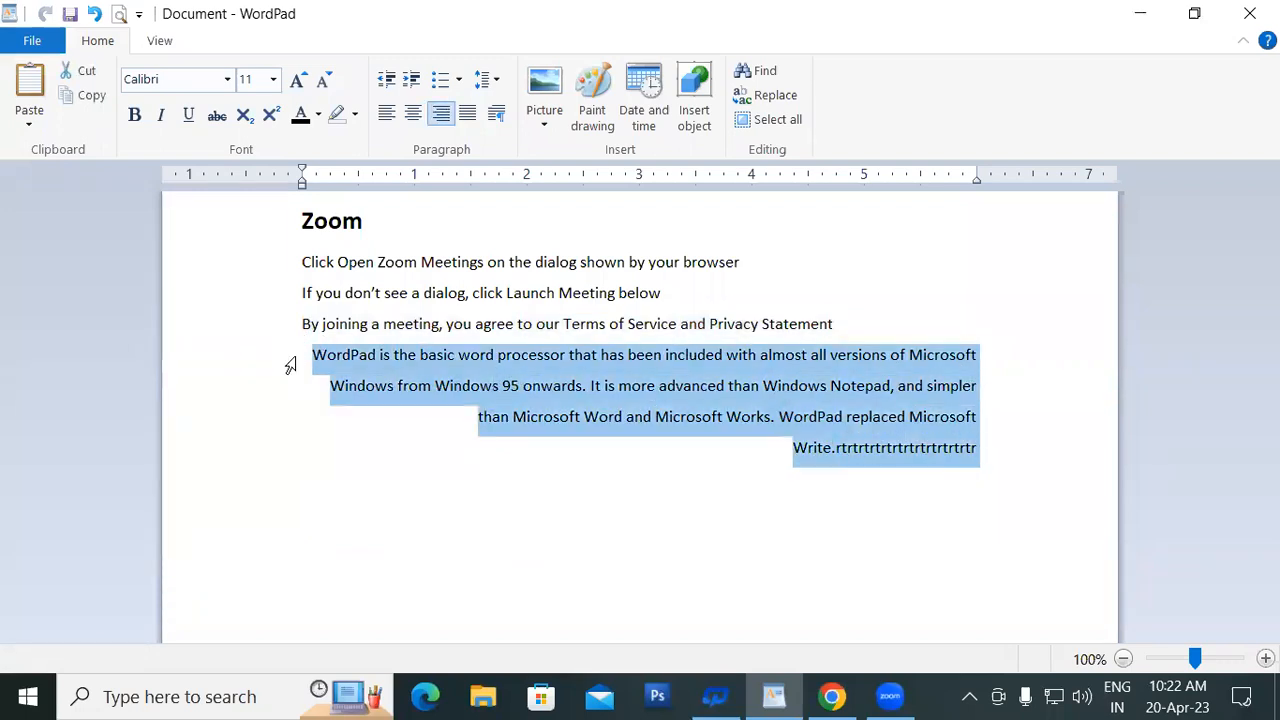
click(467, 113)
click(577, 455)
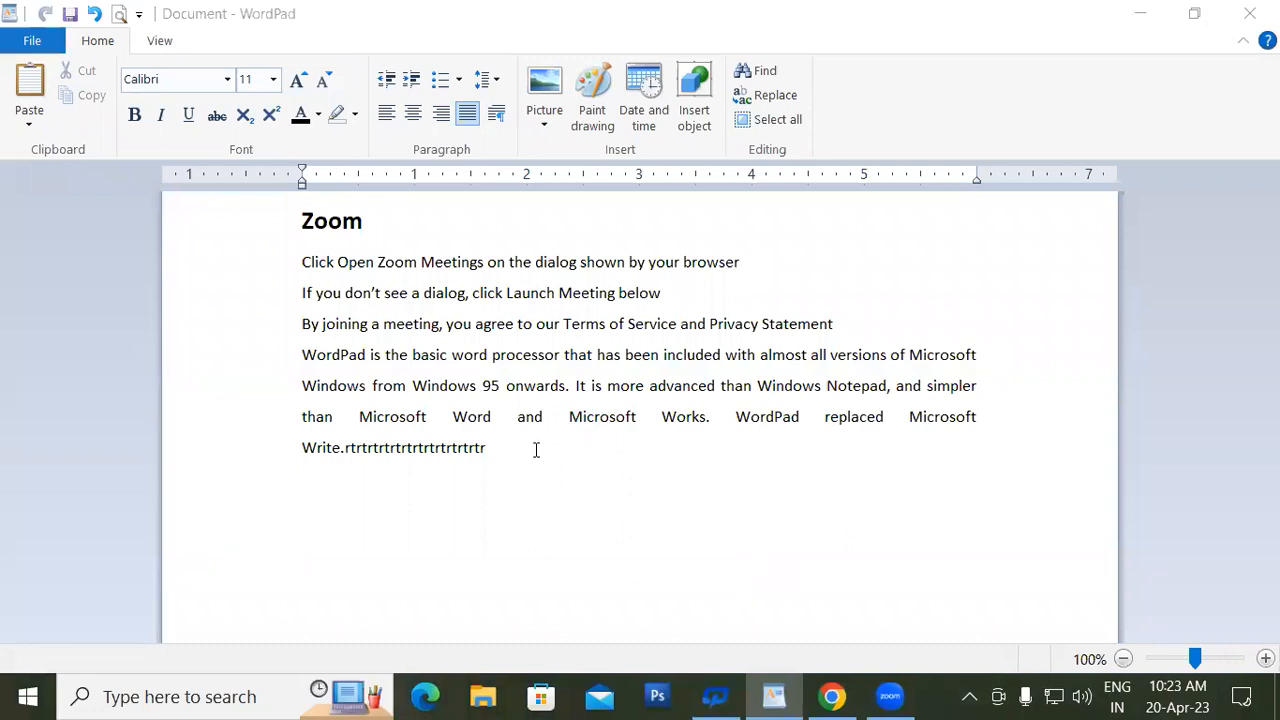
Review the line spacing and alignment options in the Paragraph dialog and the separate line spacing choices for the WordPad paragraph.
click(488, 448)
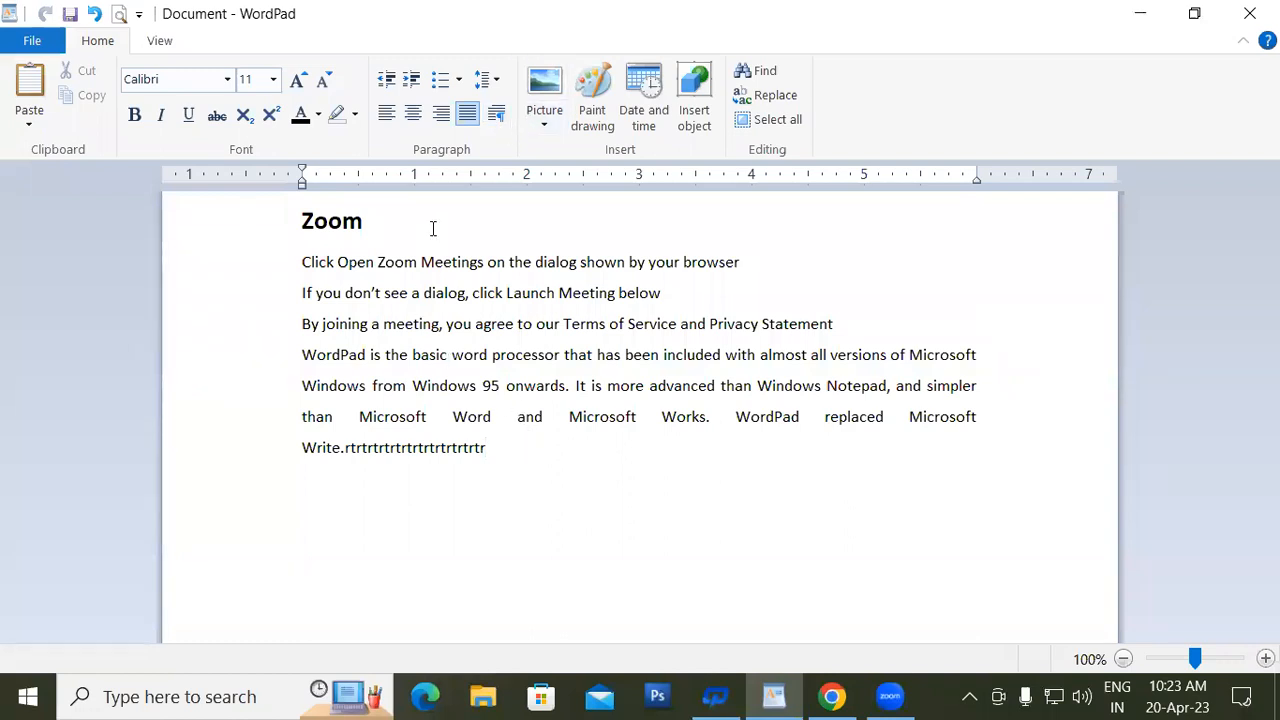
click(496, 114)
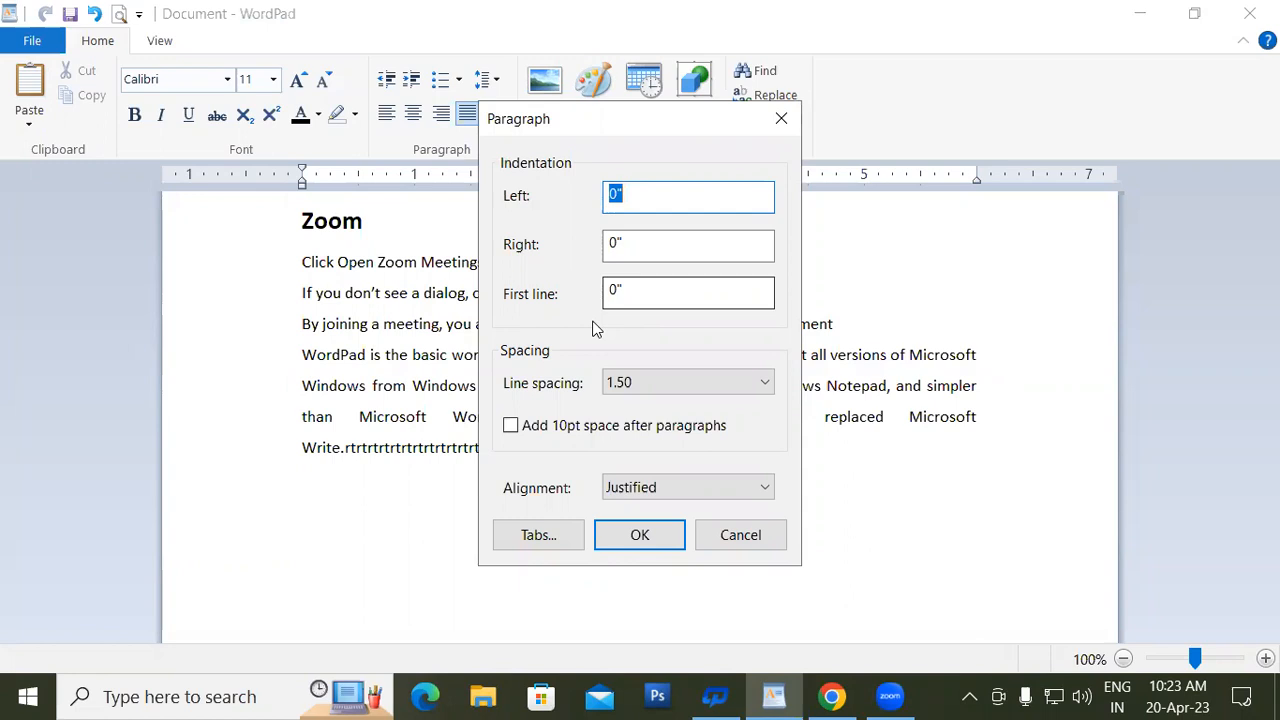
click(634, 386)
click(565, 400)
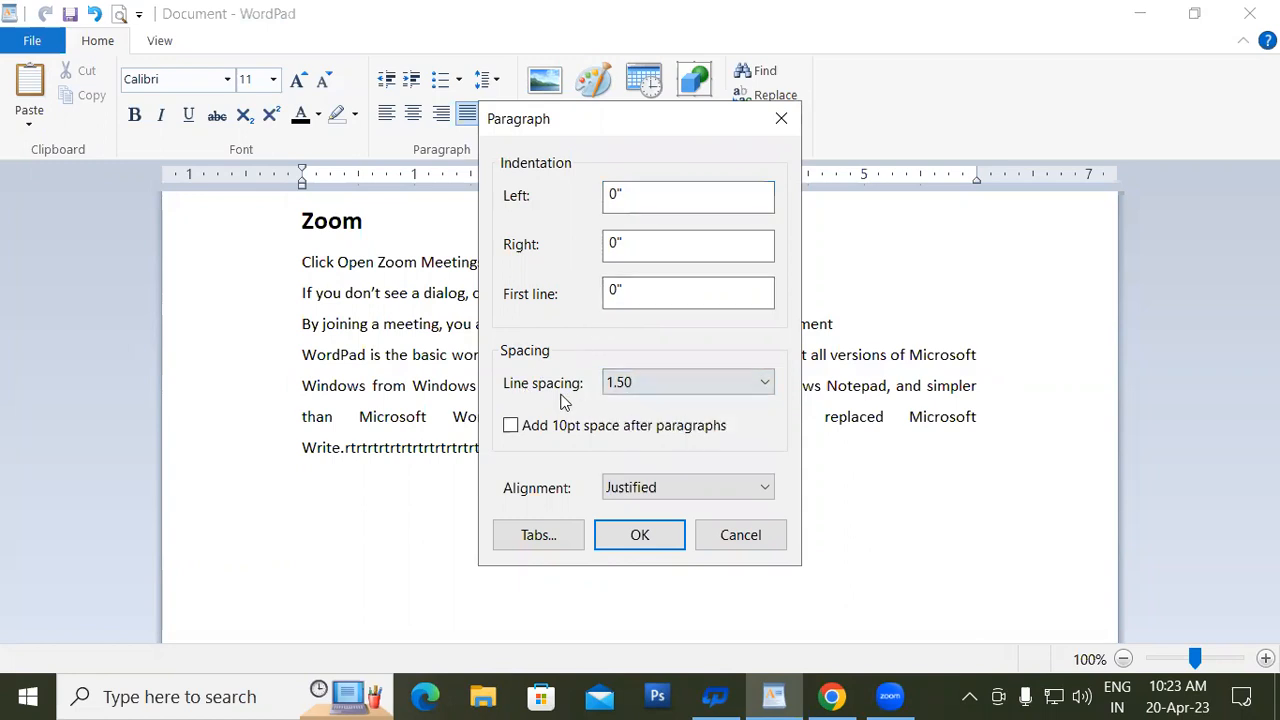
click(632, 488)
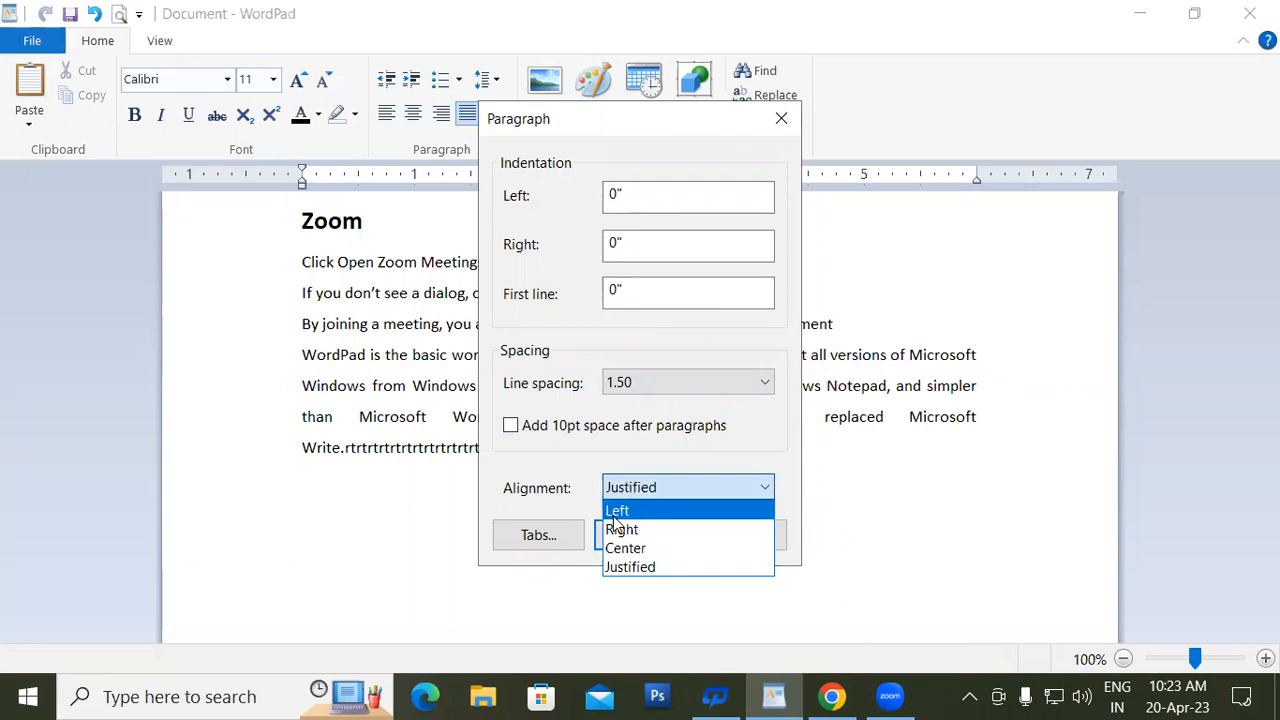
click(604, 435)
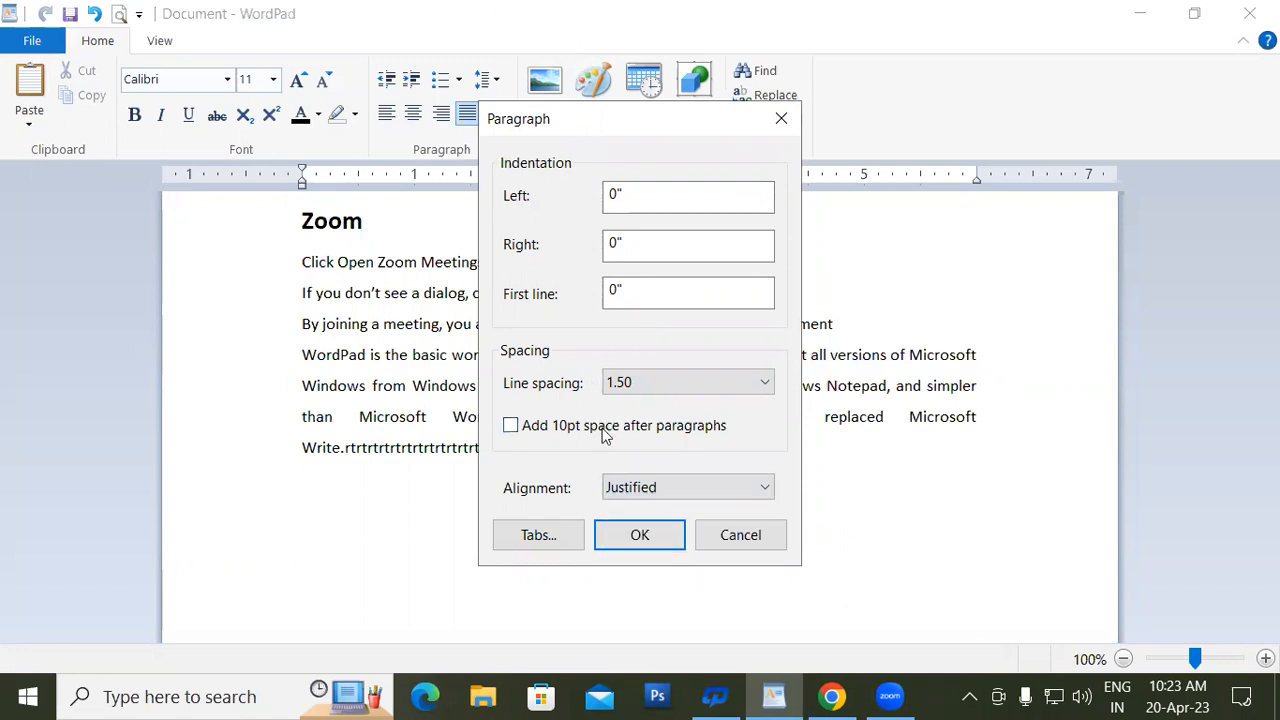
click(781, 118)
click(483, 85)
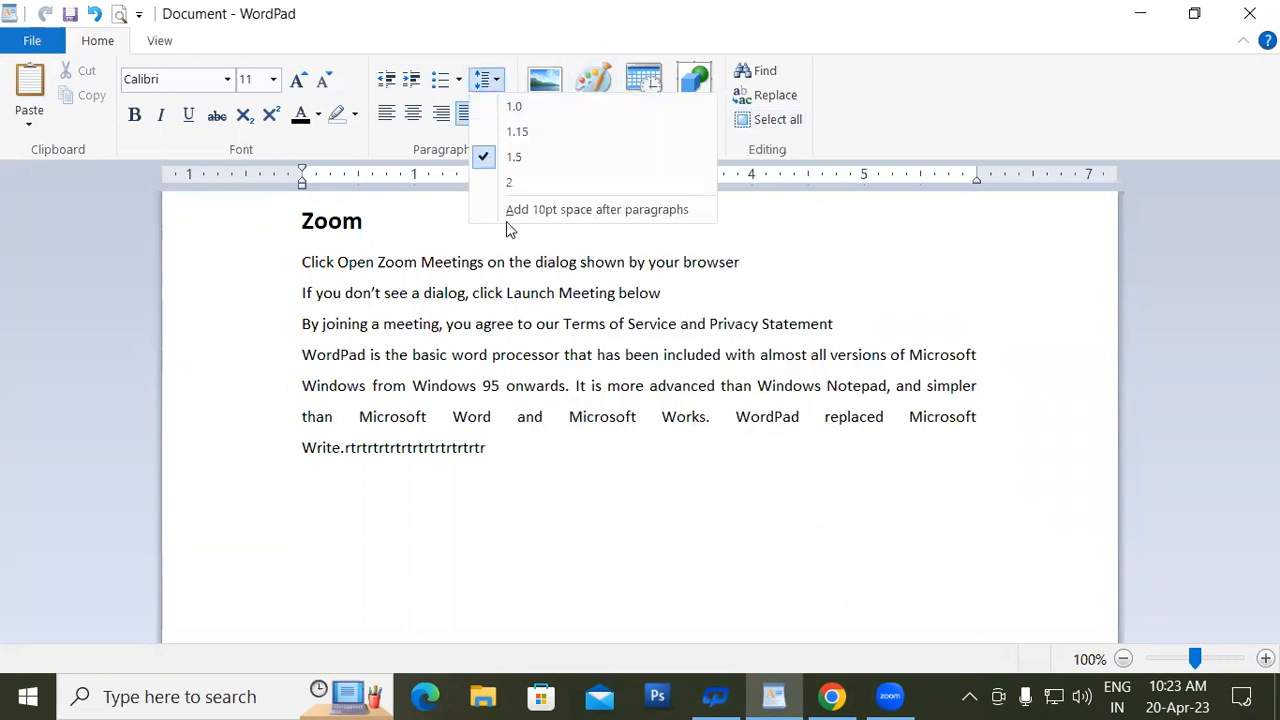
click(469, 265)
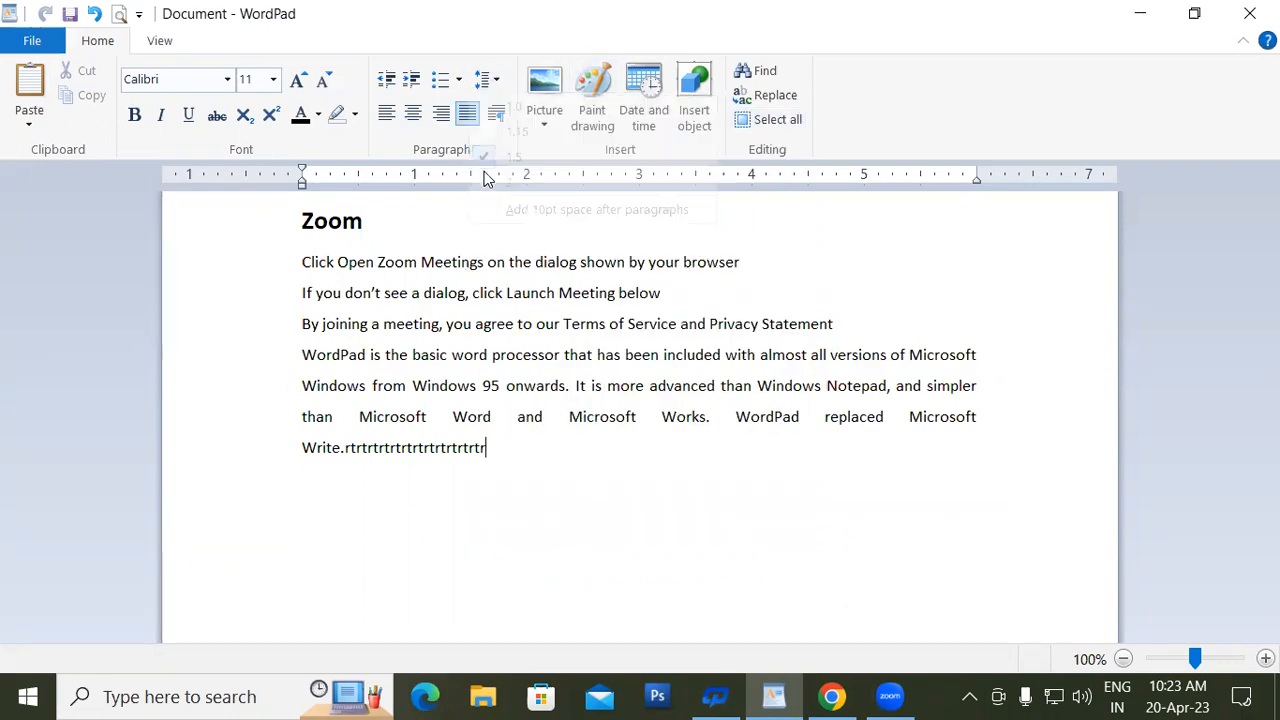
click(497, 114)
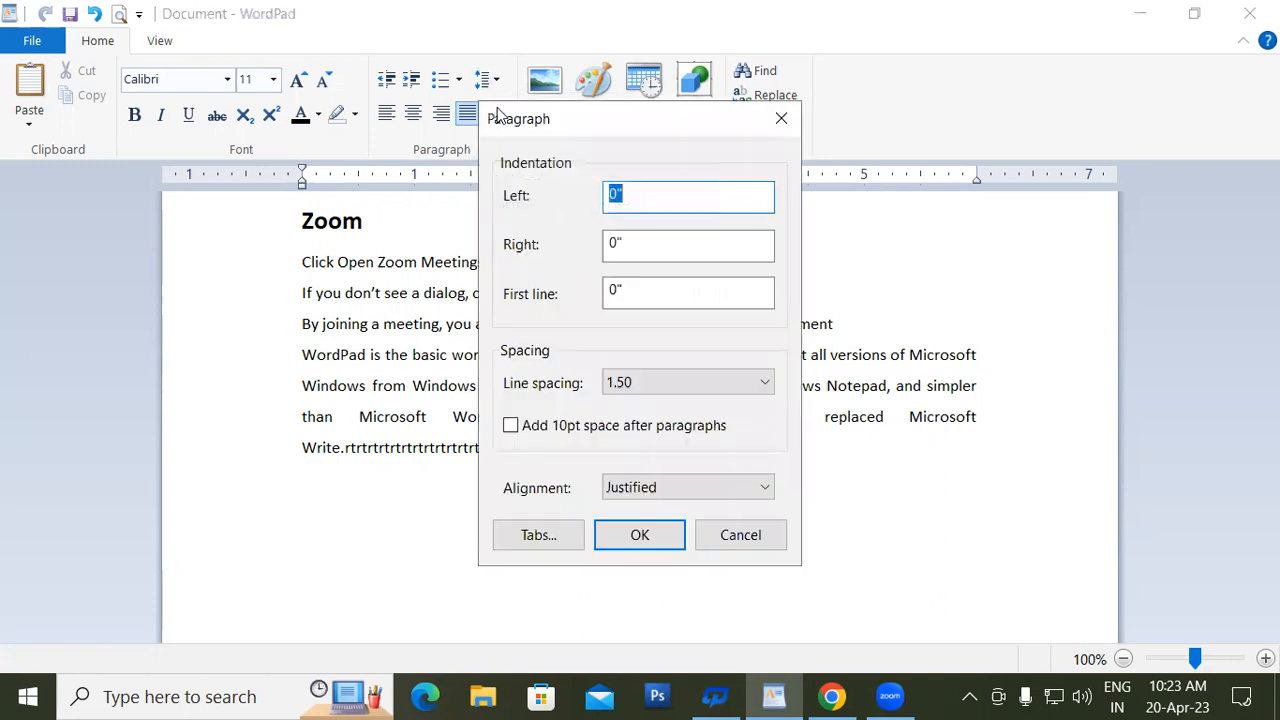
click(779, 120)
Set all the body text below the Zoom heading to Right alignment through the Paragraph dialog.
drag(302, 262, 530, 450)
click(497, 114)
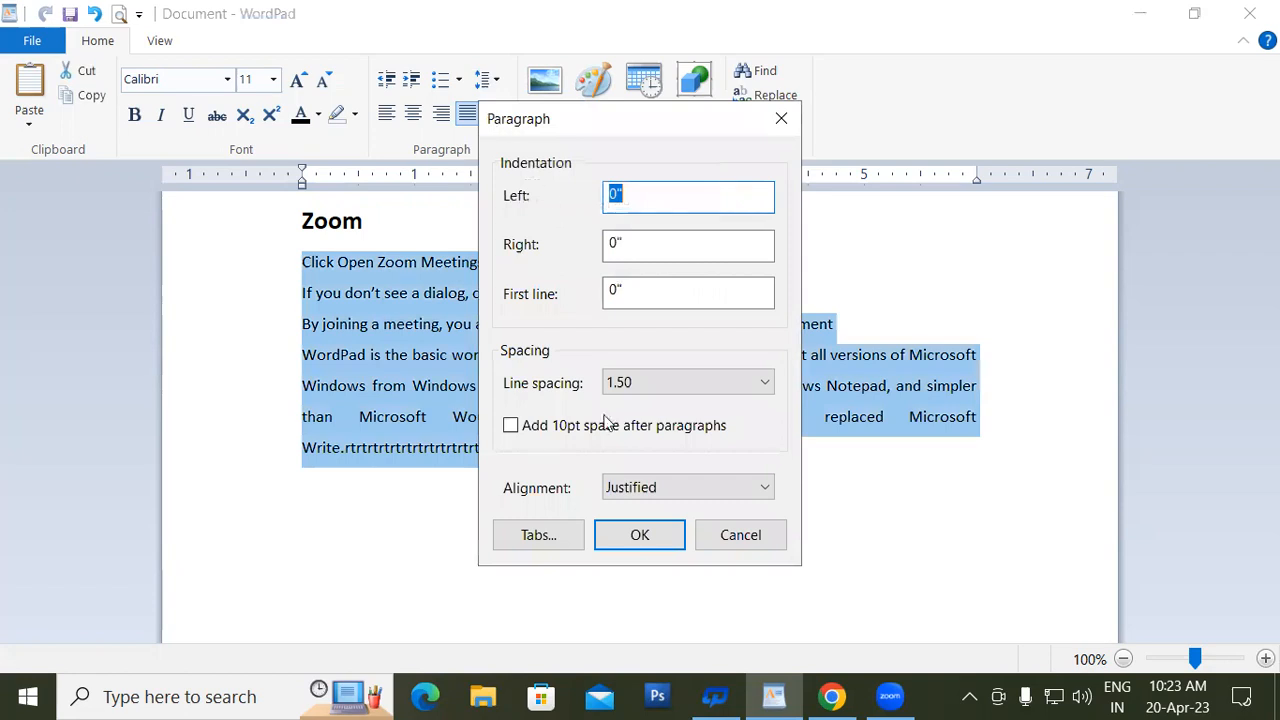
click(626, 490)
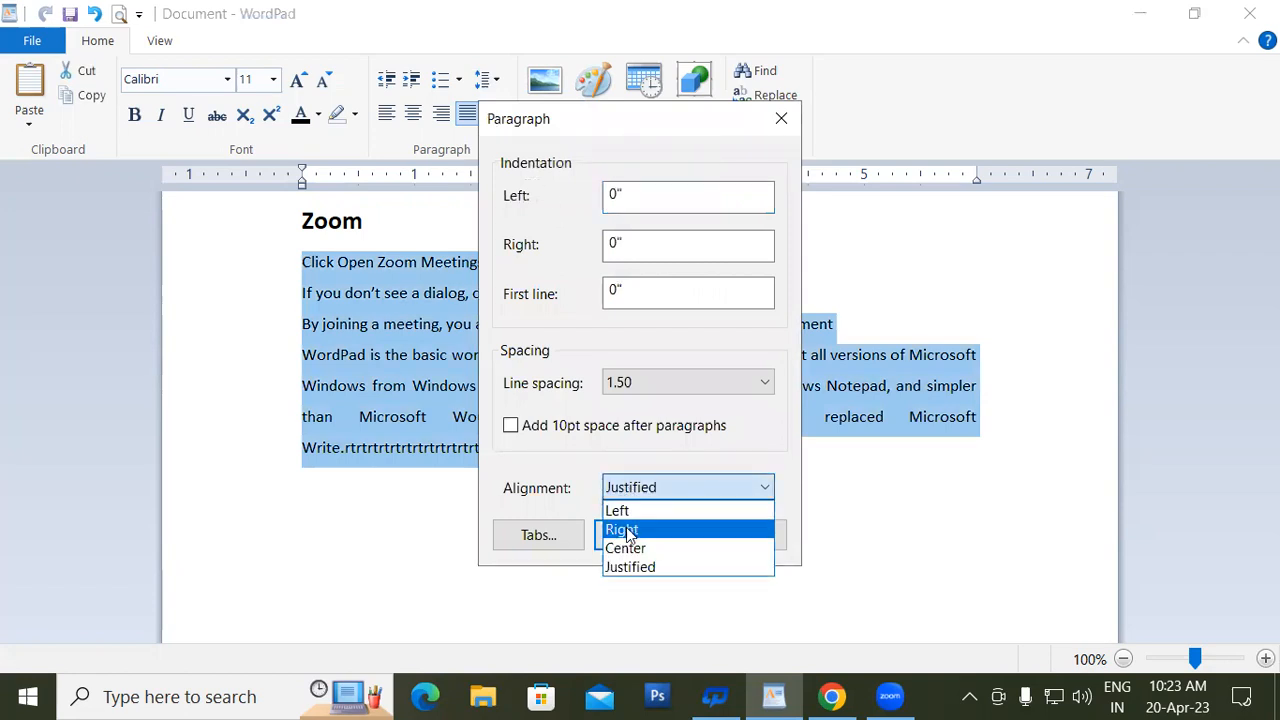
click(630, 531)
click(649, 536)
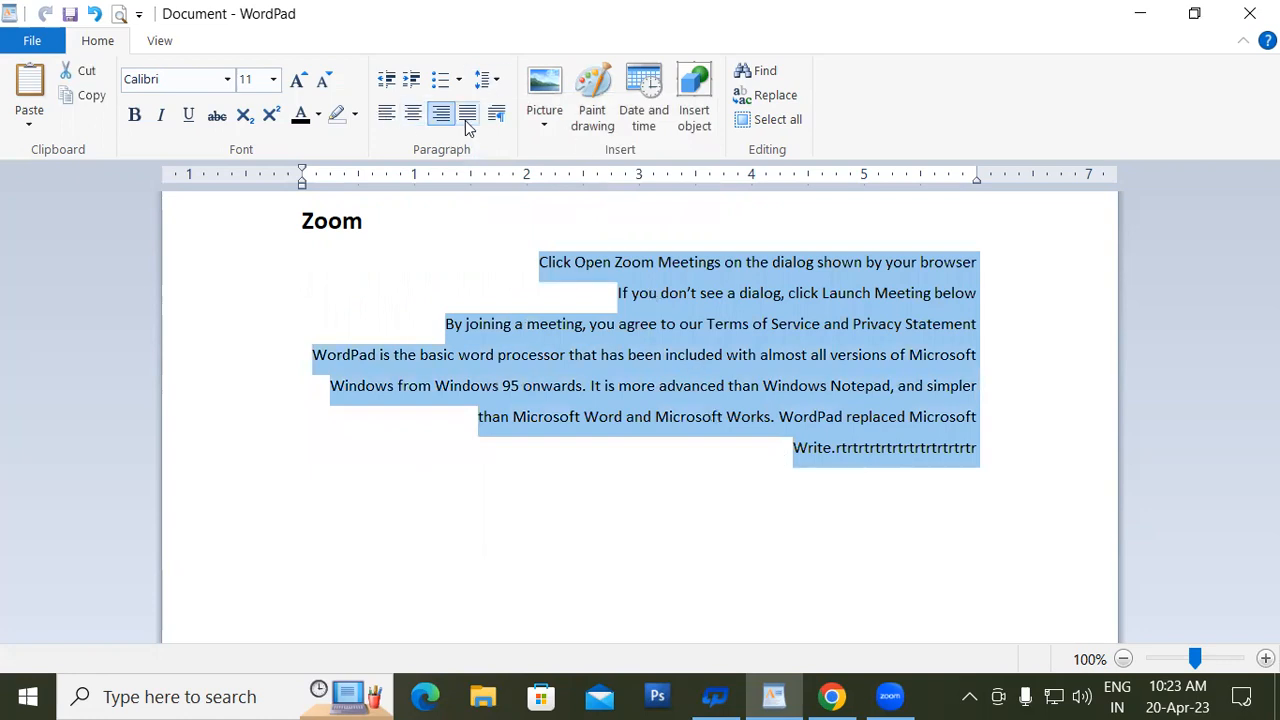
Set the alignment of all the body text below the Zoom heading to Left through the Paragraph dialog.
click(496, 113)
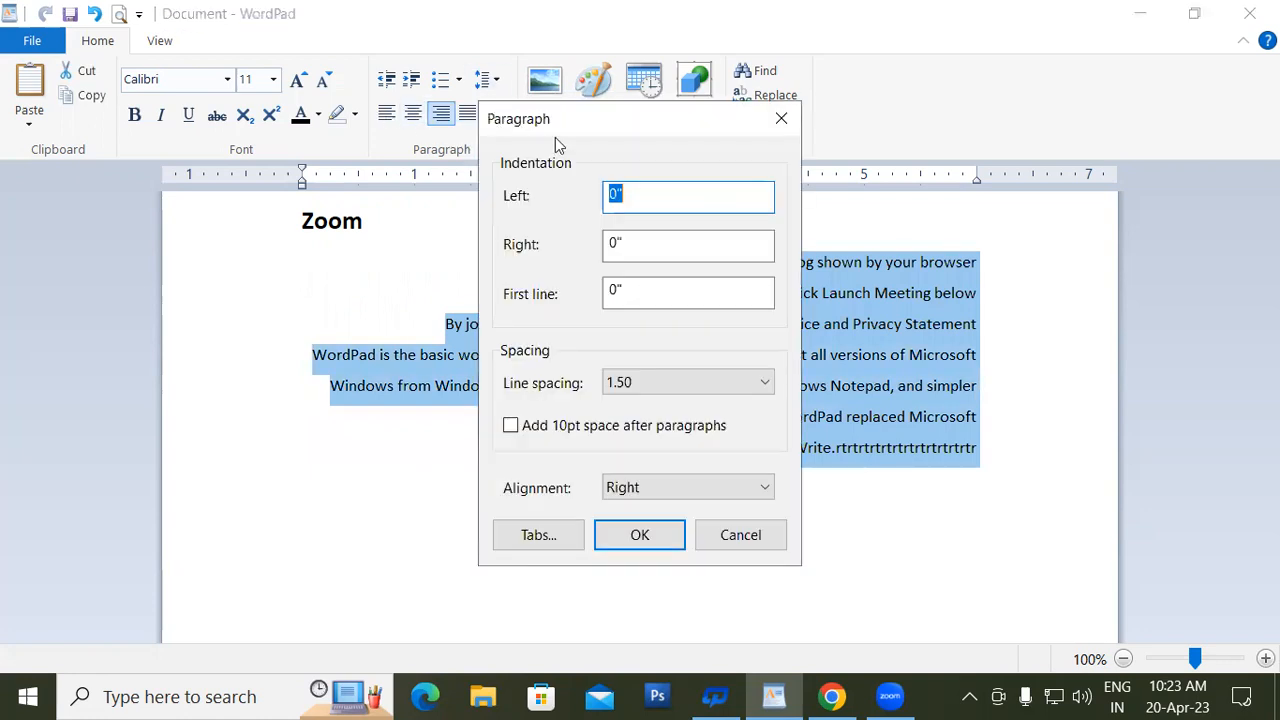
click(625, 490)
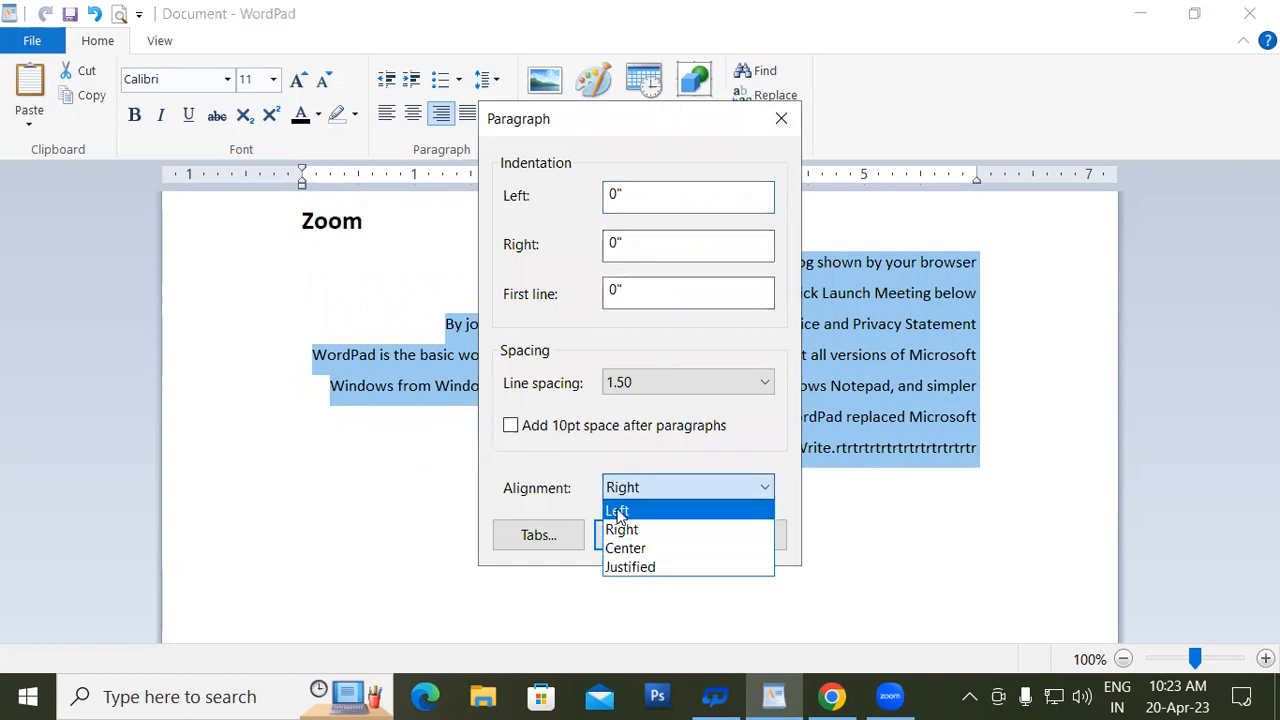
click(635, 510)
click(652, 548)
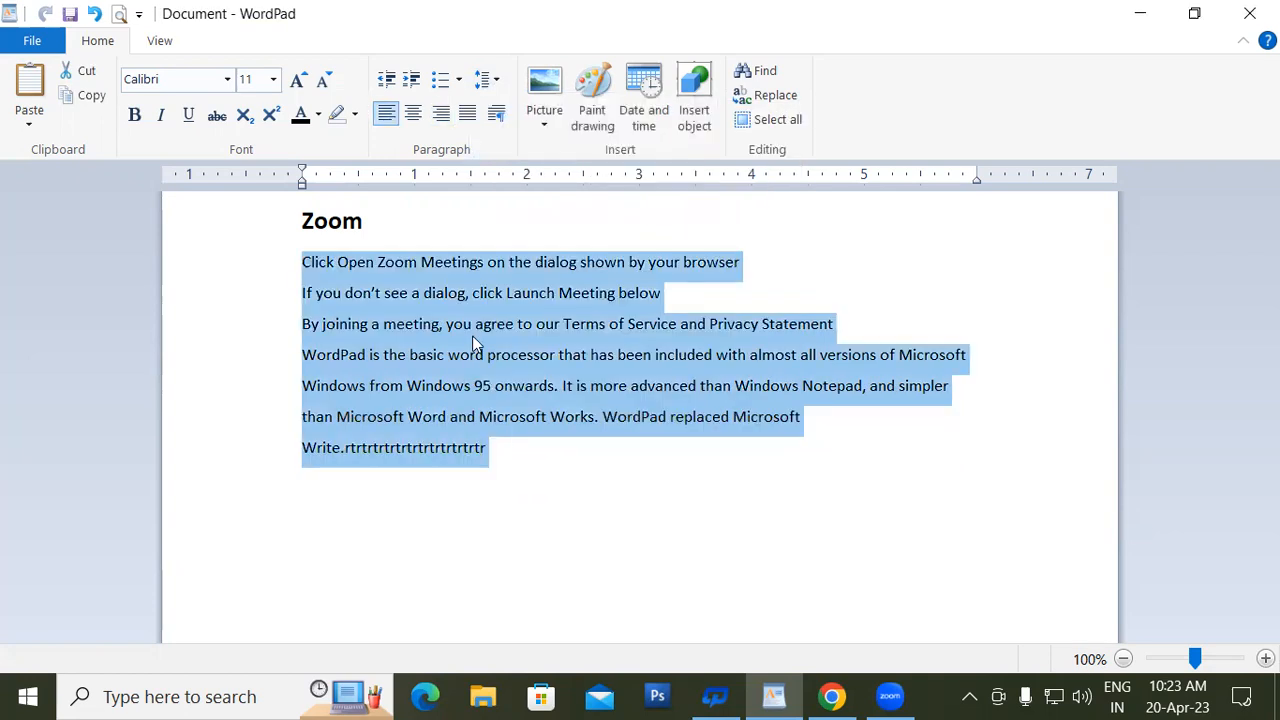
click(489, 460)
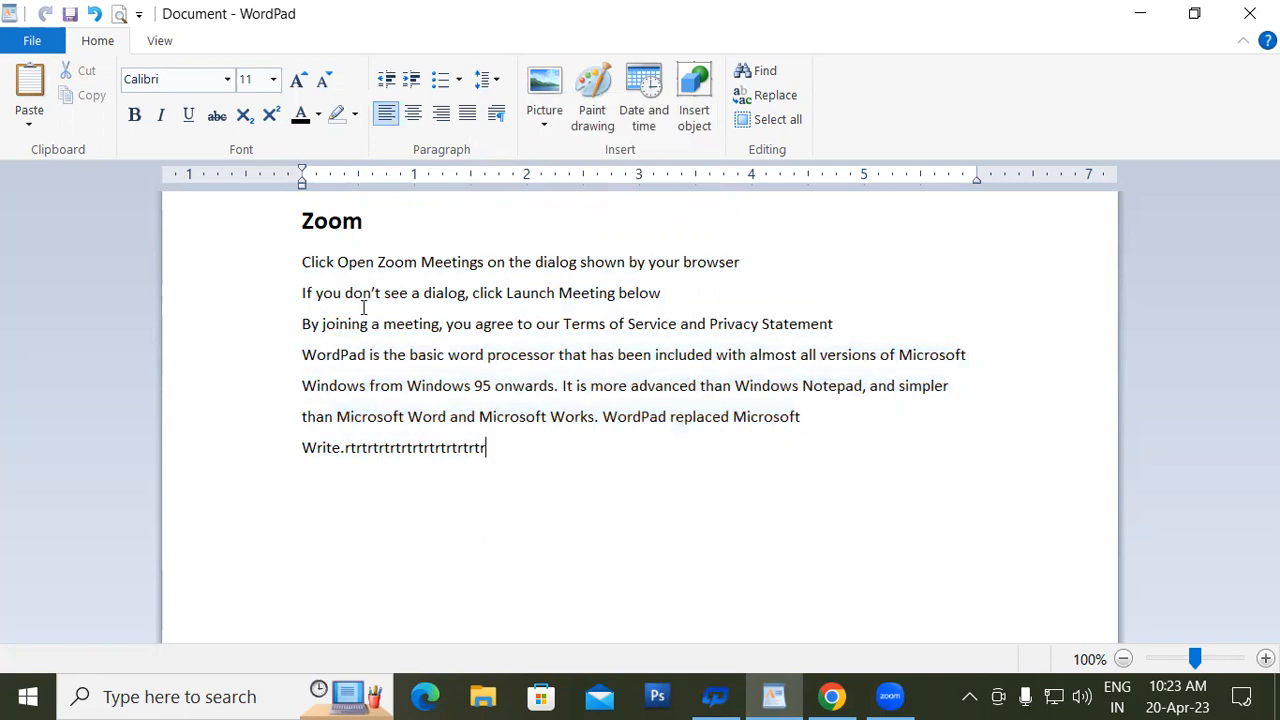
drag(289, 268, 480, 463)
click(481, 458)
Try centre and right alignment on the Zoom heading, finishing with left alignment.
click(291, 225)
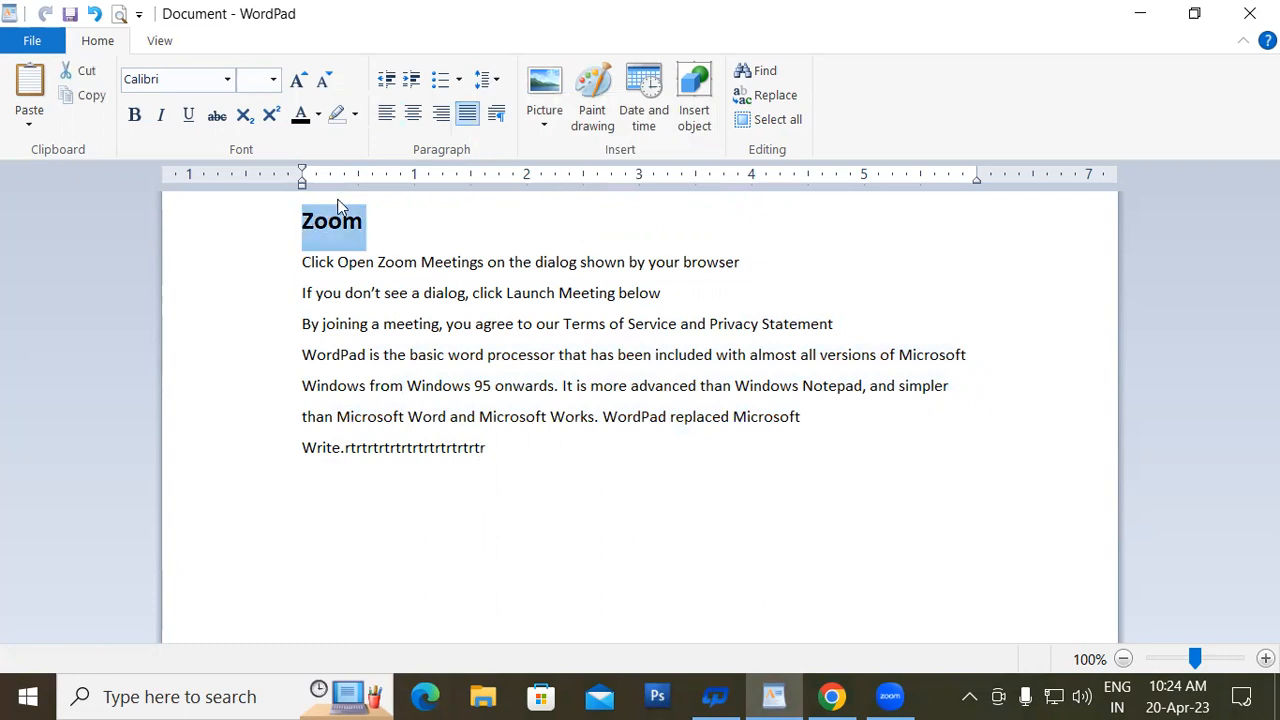
click(415, 112)
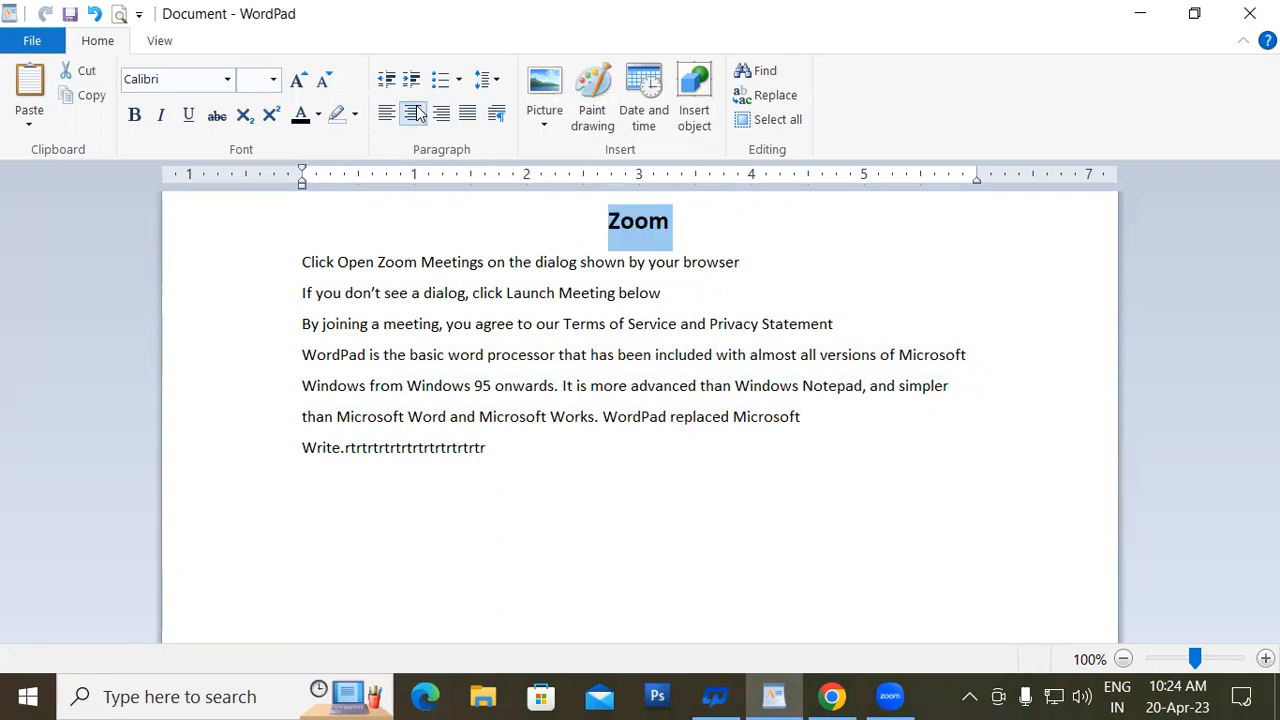
click(444, 117)
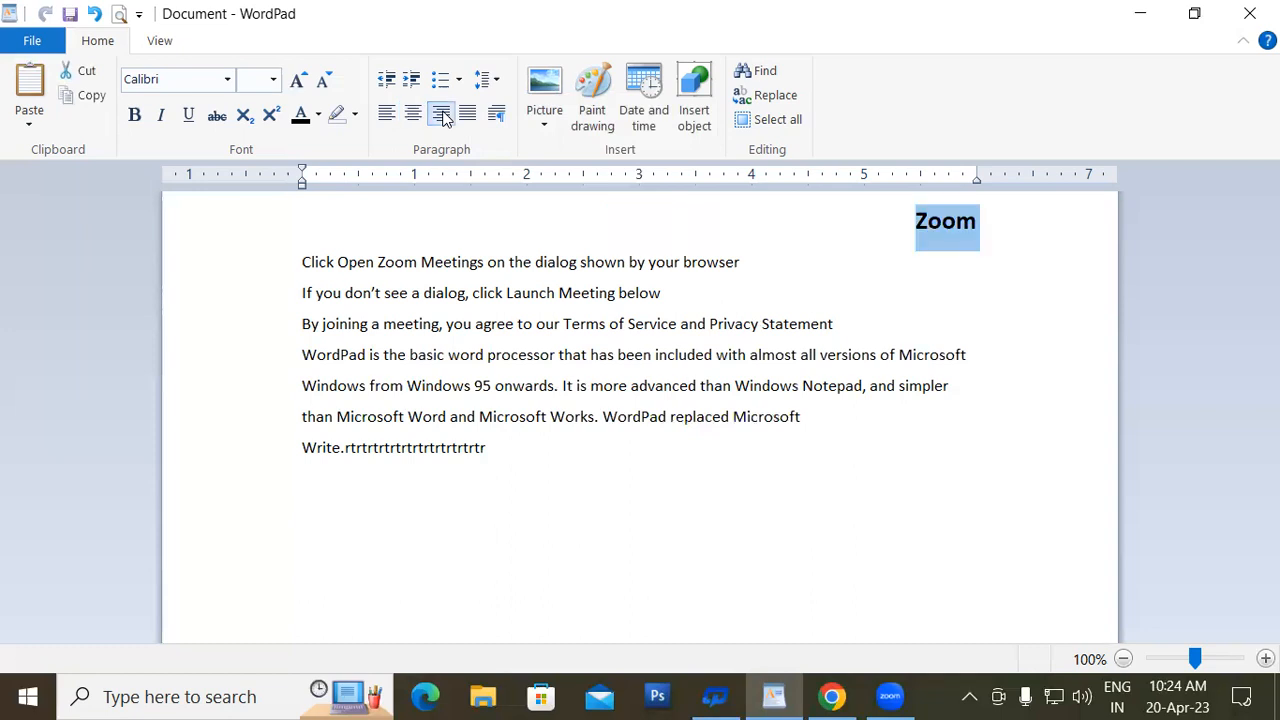
click(387, 118)
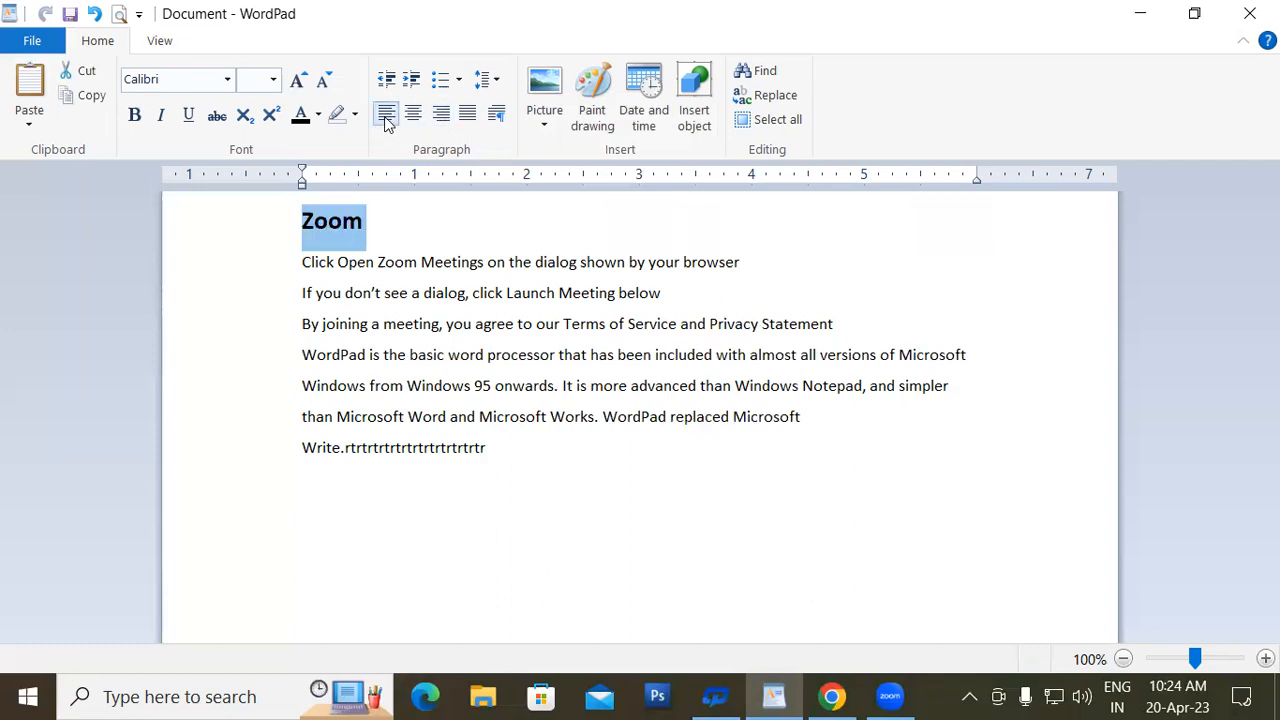
click(392, 234)
double_click(312, 212)
click(547, 474)
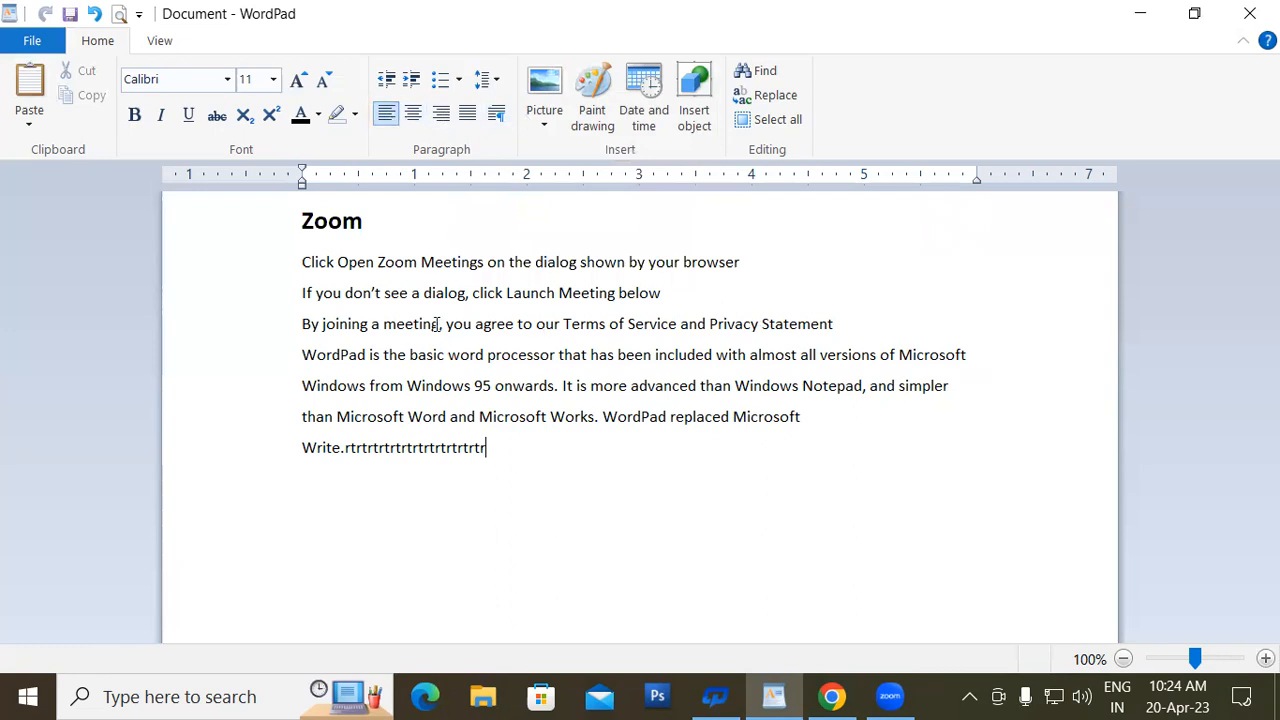
Cycle the Zoom heading through centre, right, left and centre alignment, finishing with justified alignment.
drag(386, 222, 288, 208)
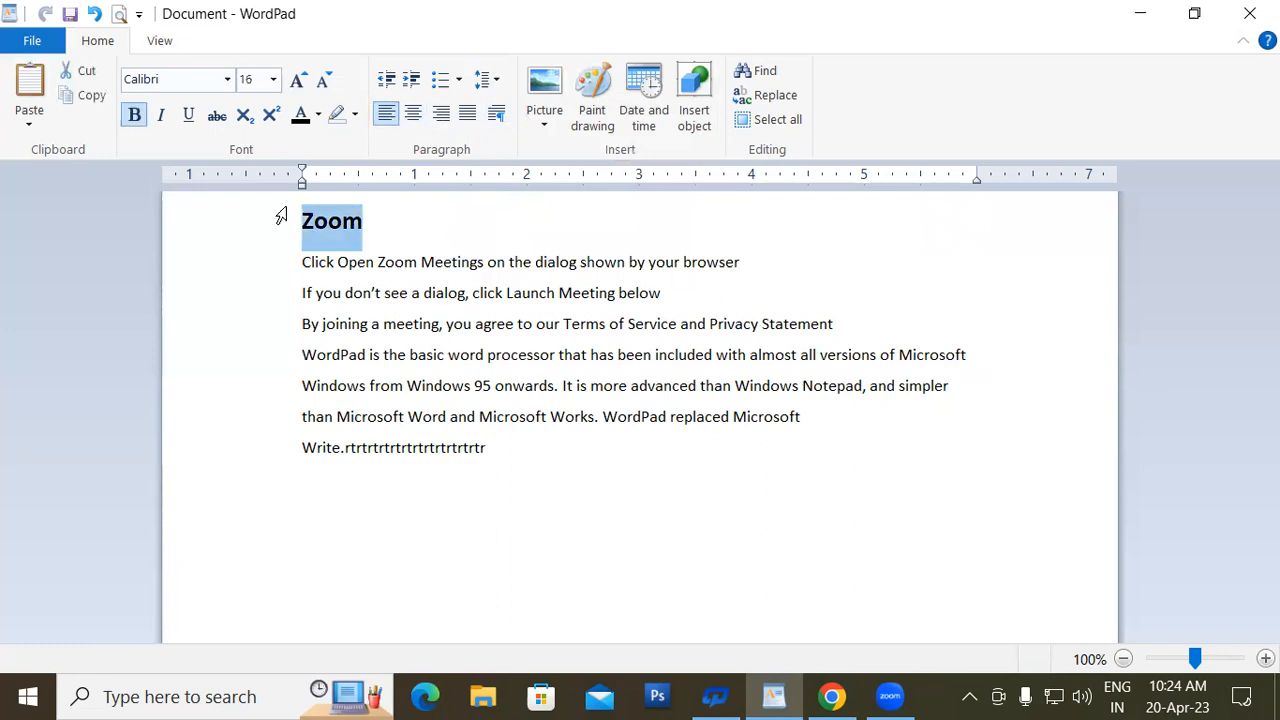
key(ctrl+e)
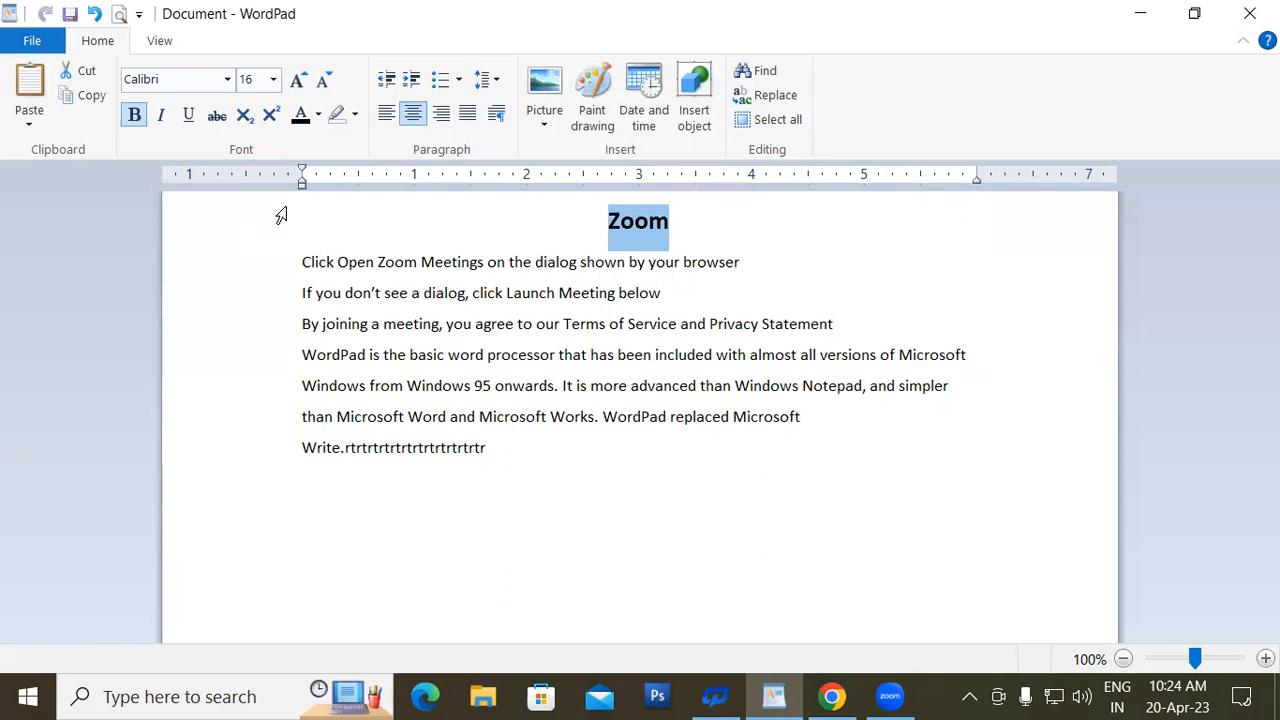
key(ctrl+r)
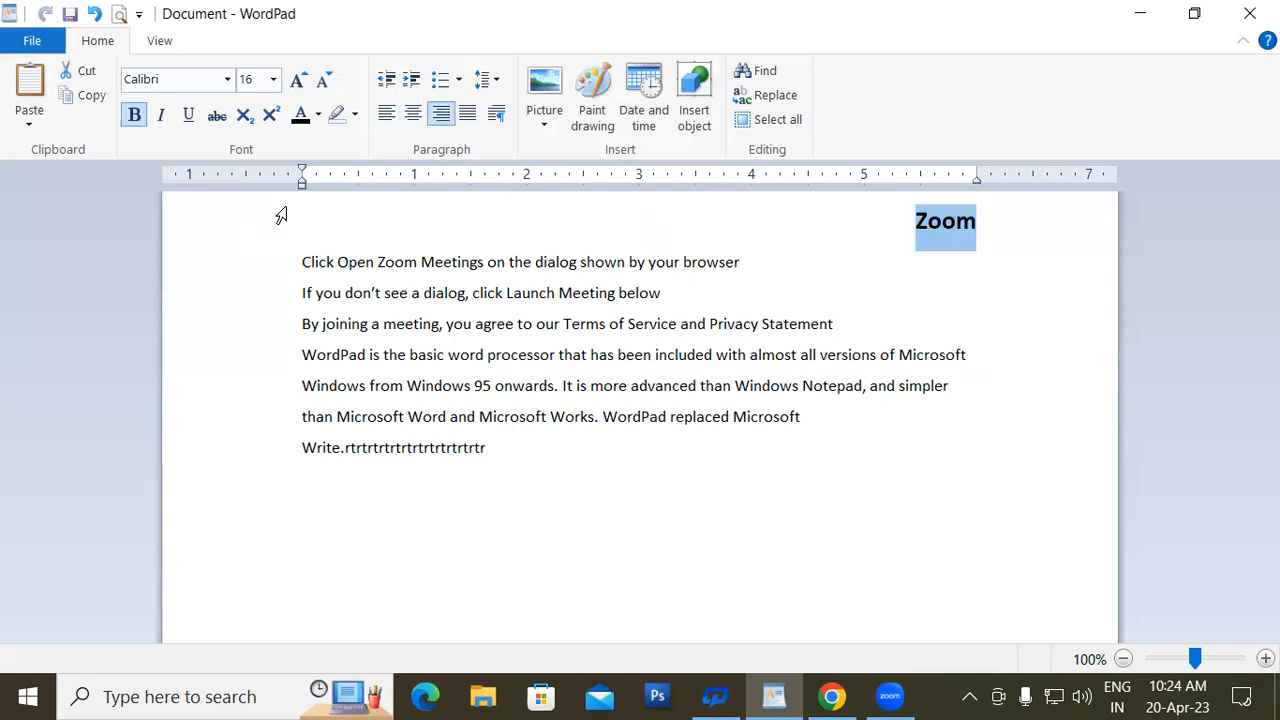
key(ctrl+l)
key(ctrl+e)
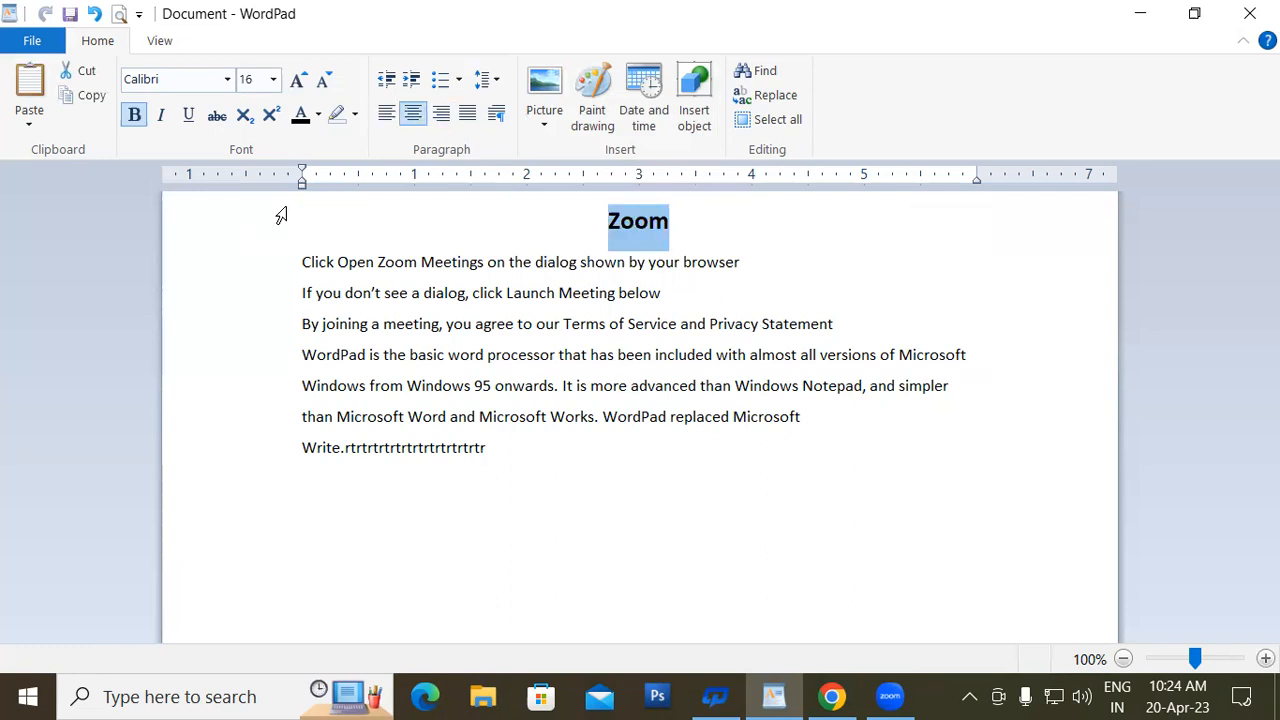
key(ctrl+j)
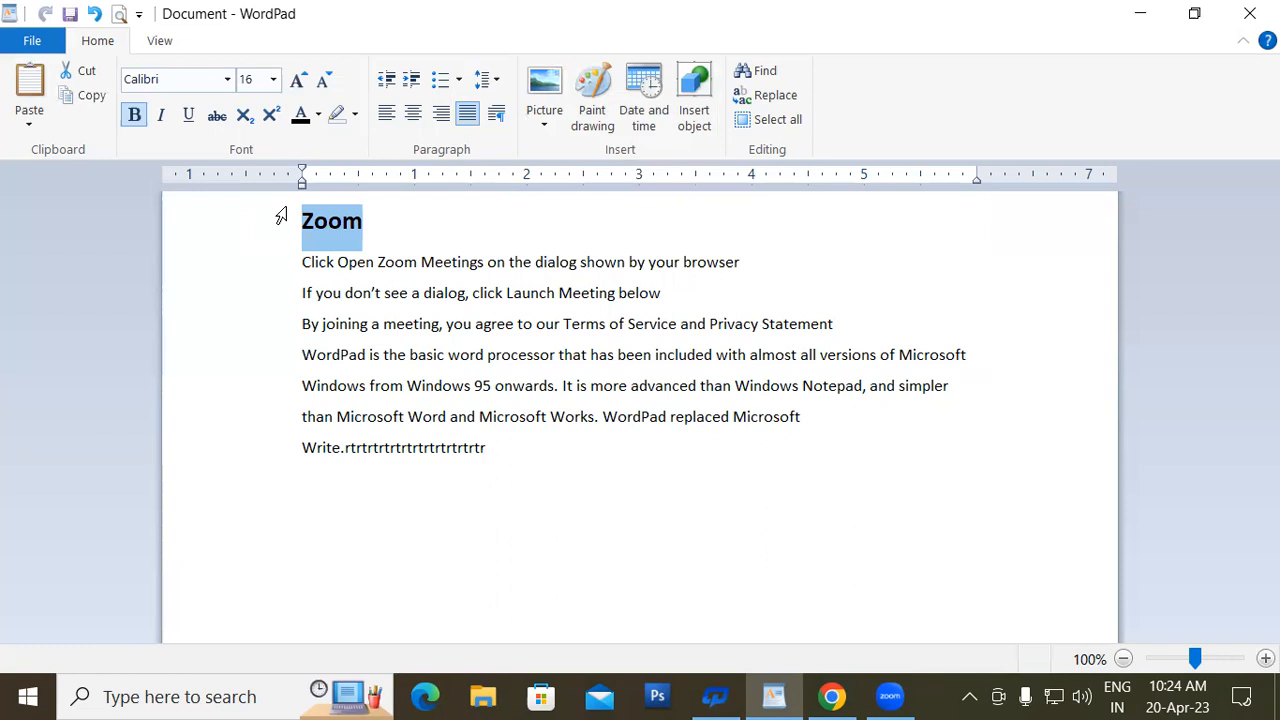
click(495, 448)
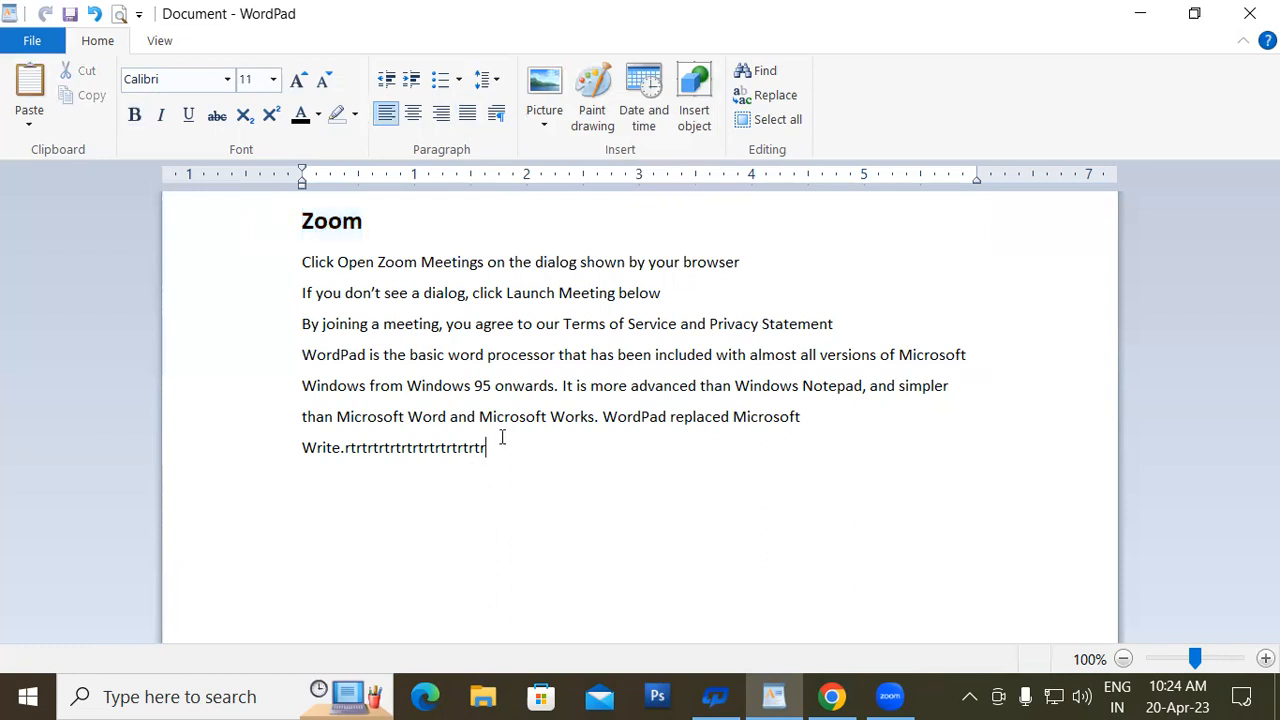
click(405, 226)
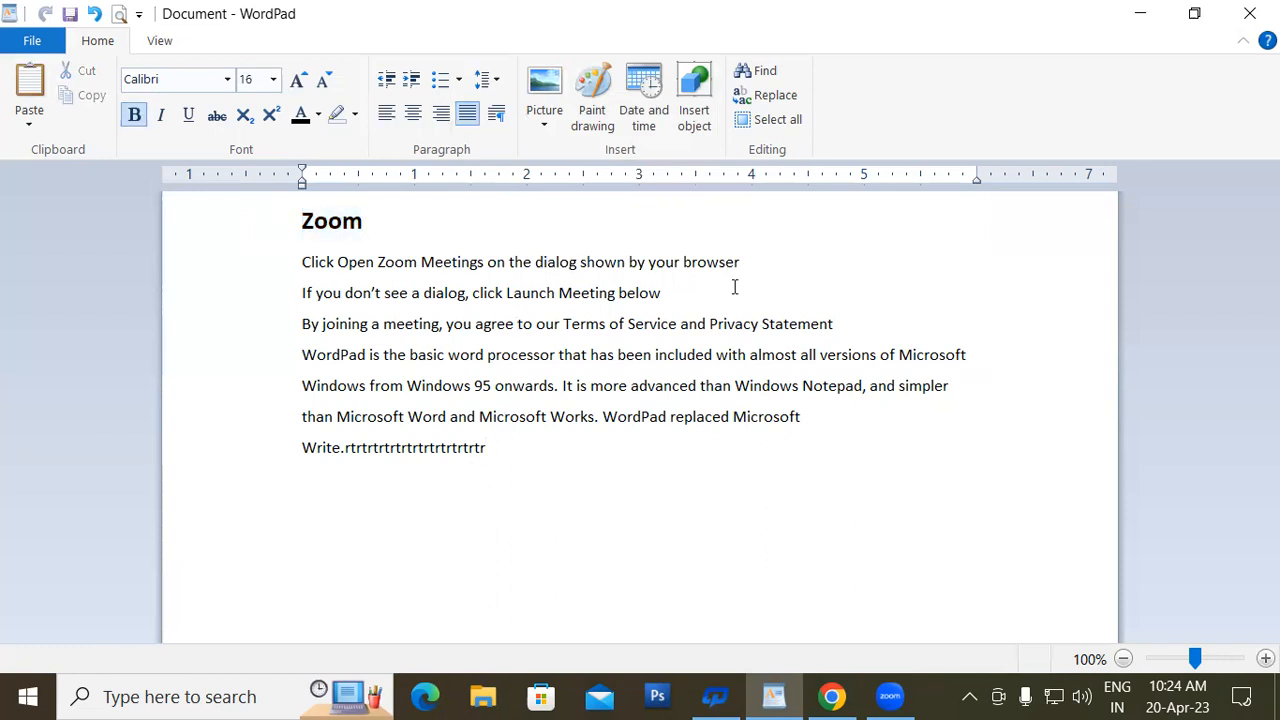
click(548, 460)
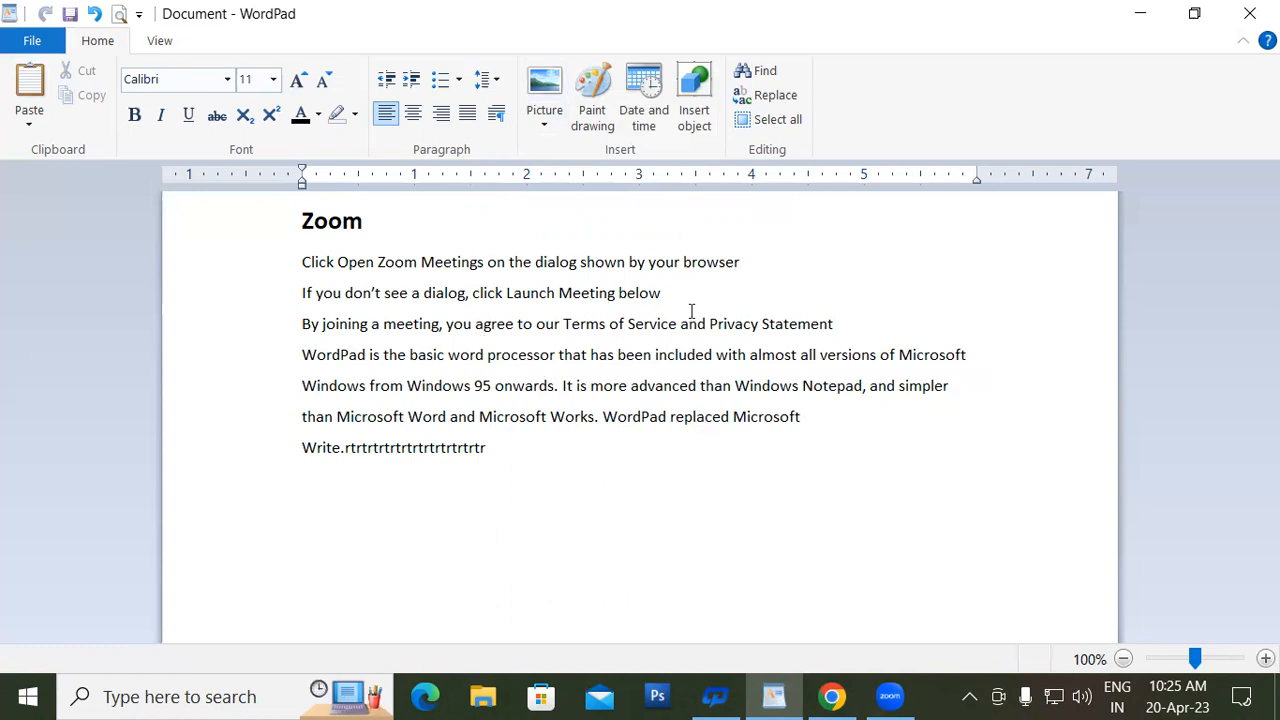
Add the line "Computer" with an empty line above and below it, following "If you don't see a dialog, click Launch Meeting below".
key(Return)
key(Return)
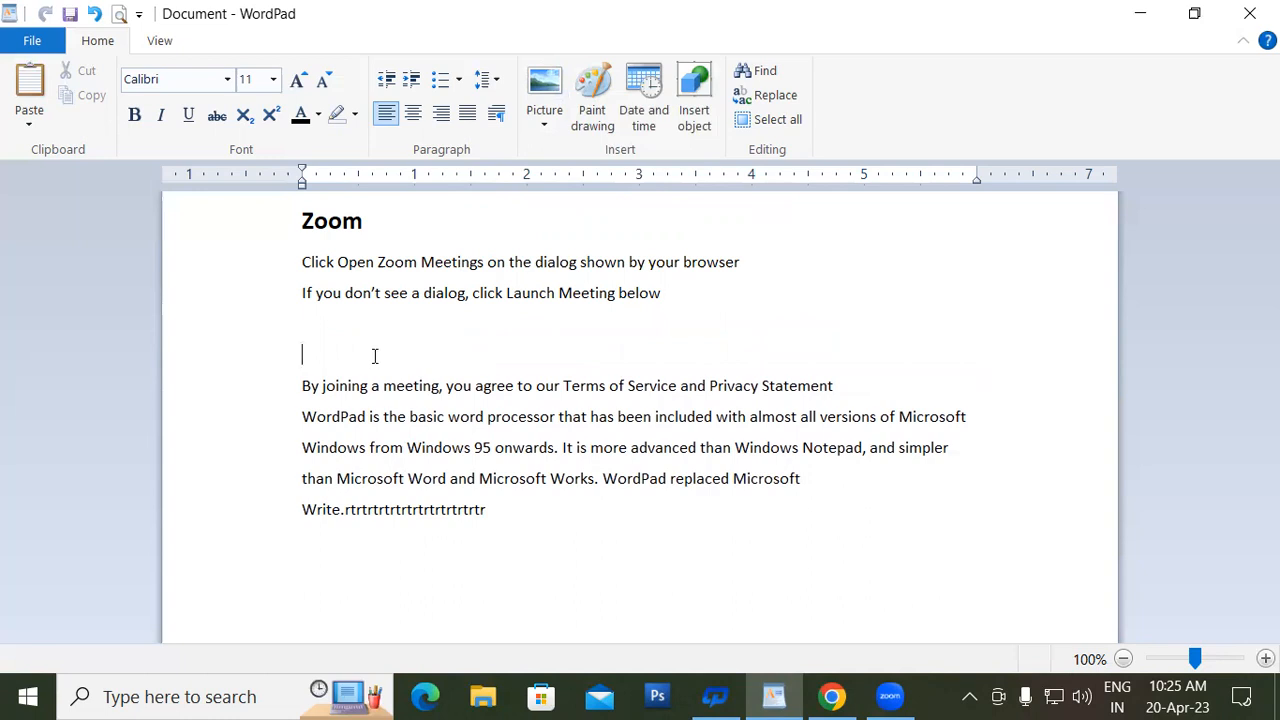
text(Computer)
key(Return)
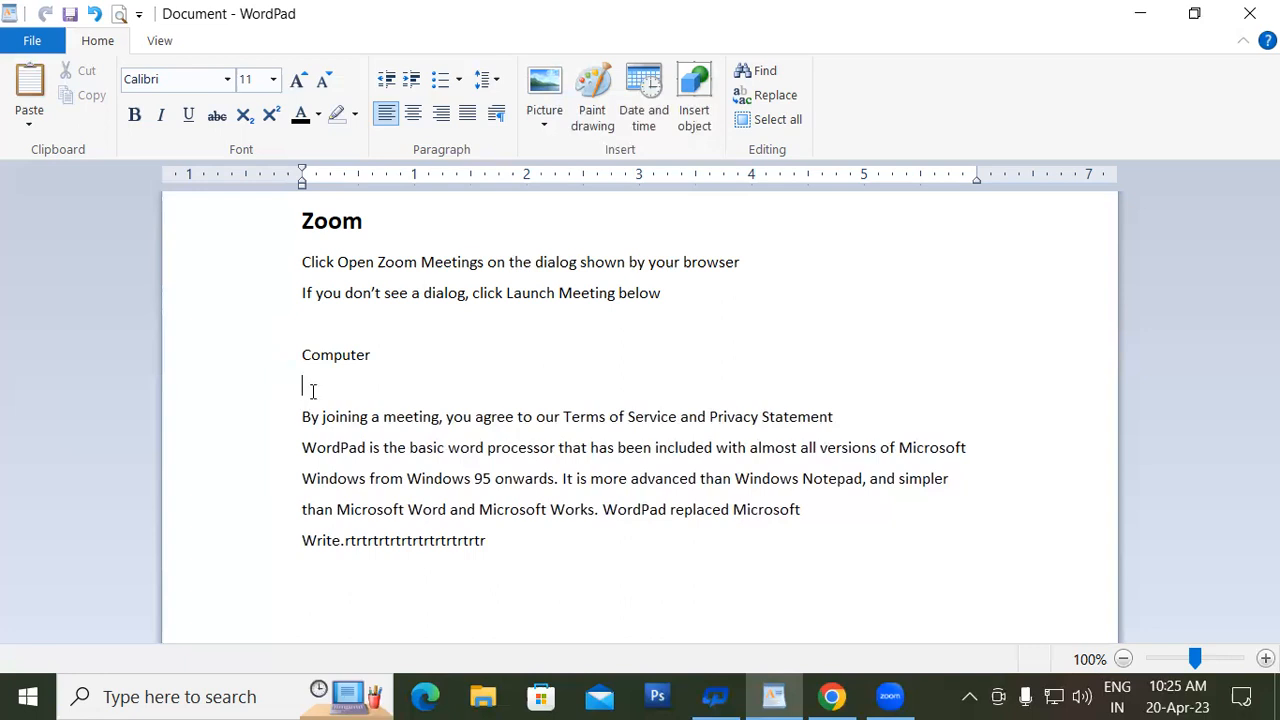
Browse the Pictures and Desktop folders for a computer picture to insert below the Computer line, then close the picture chooser.
click(545, 125)
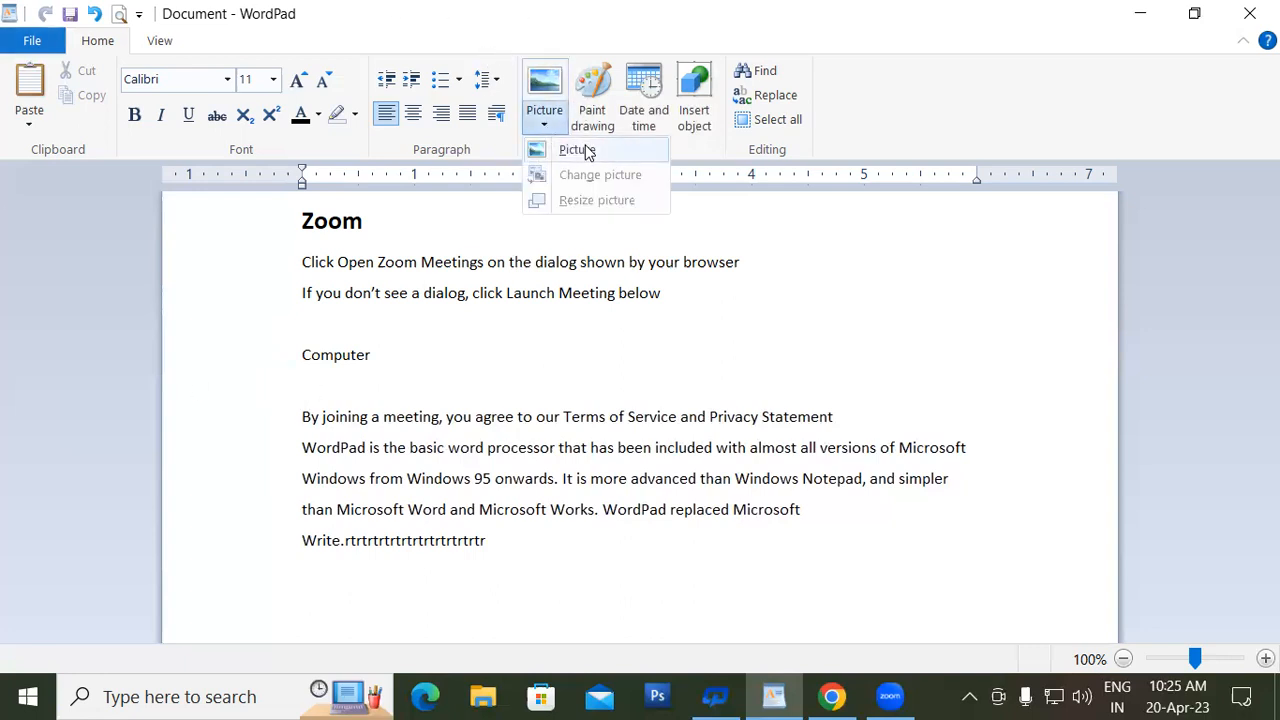
click(587, 150)
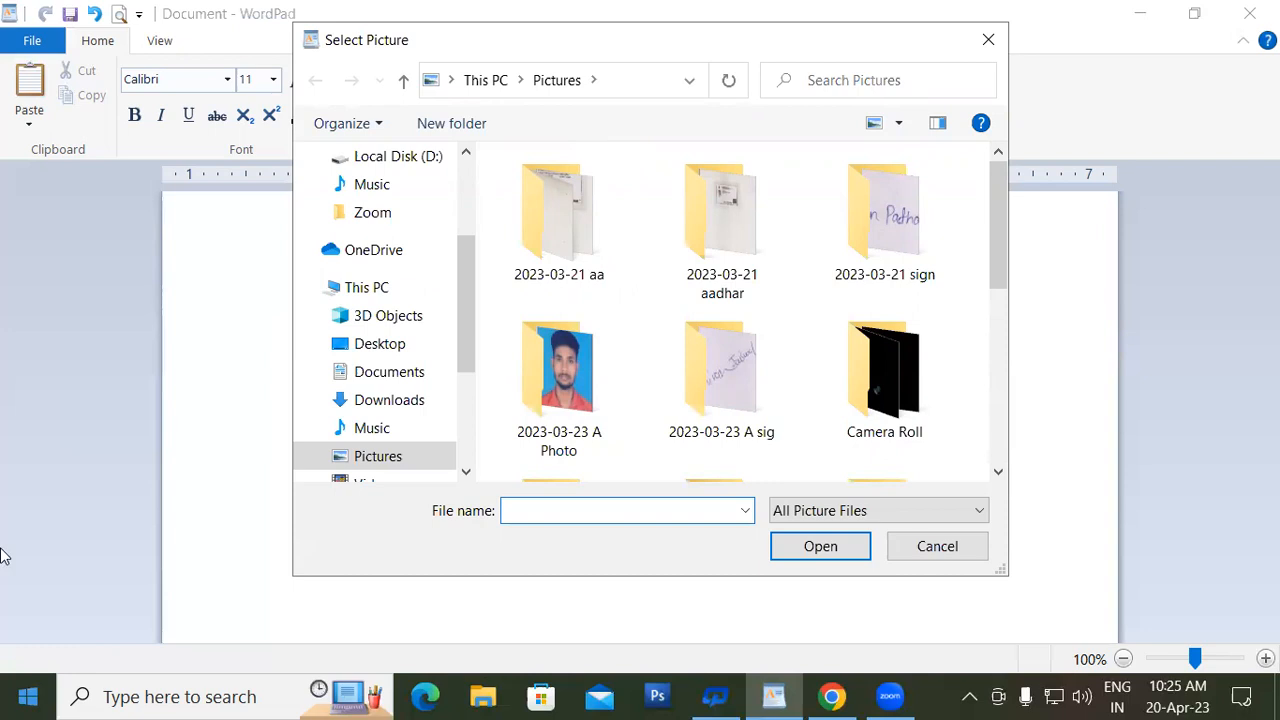
drag(997, 231, 995, 395)
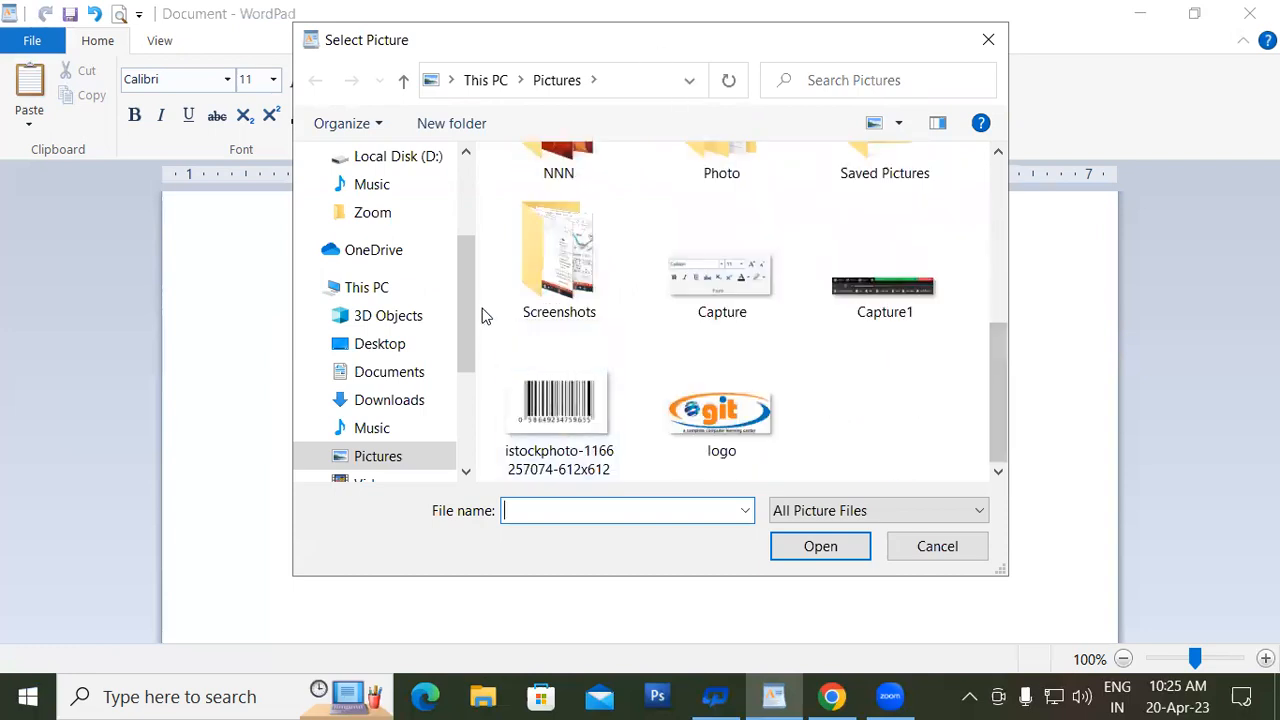
scroll(466, 320, up, 5)
click(378, 287)
scroll(500, 400, down, 10)
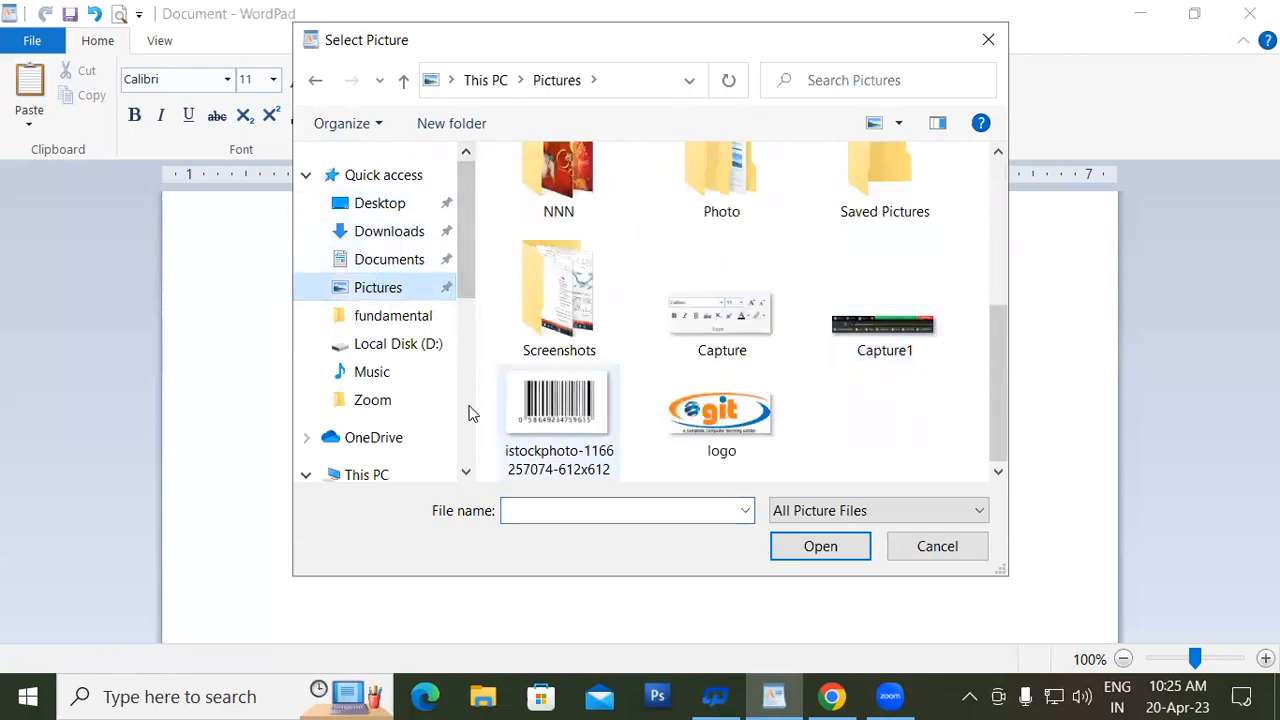
click(375, 205)
drag(997, 190, 993, 322)
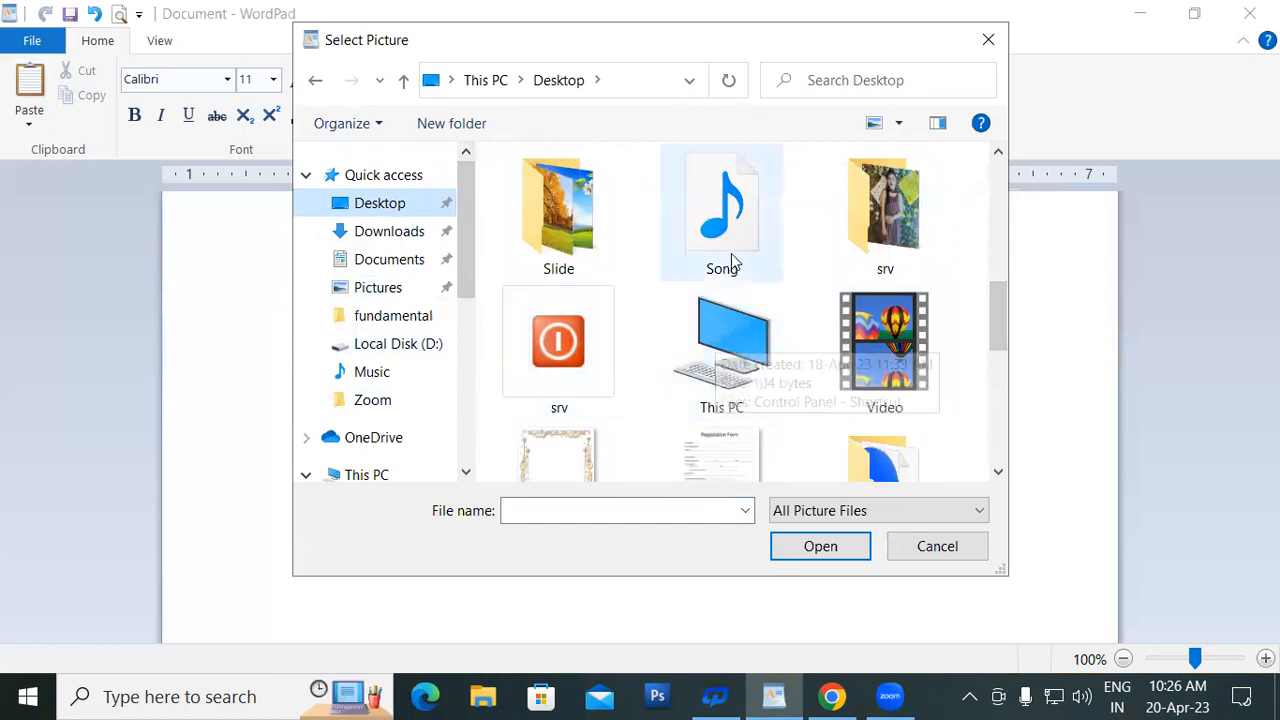
click(735, 370)
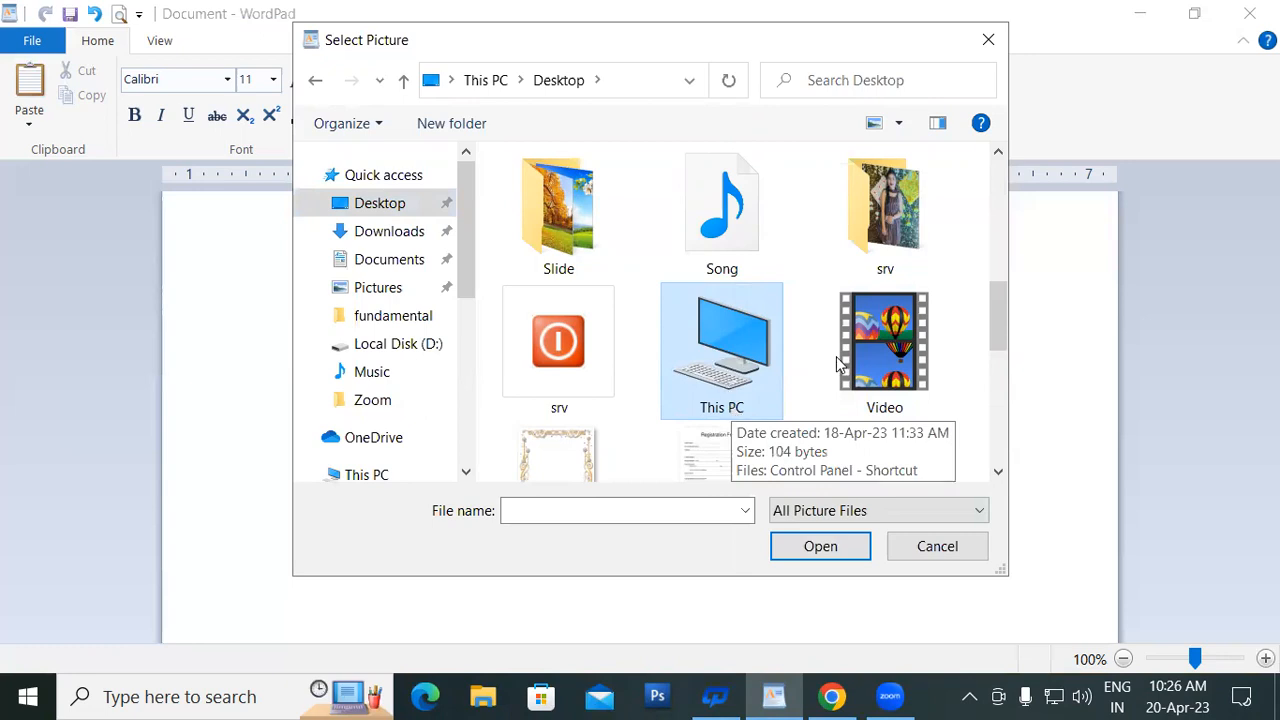
click(945, 551)
Switch to Chrome and search Google Images in a new tab for "computer images".
click(836, 697)
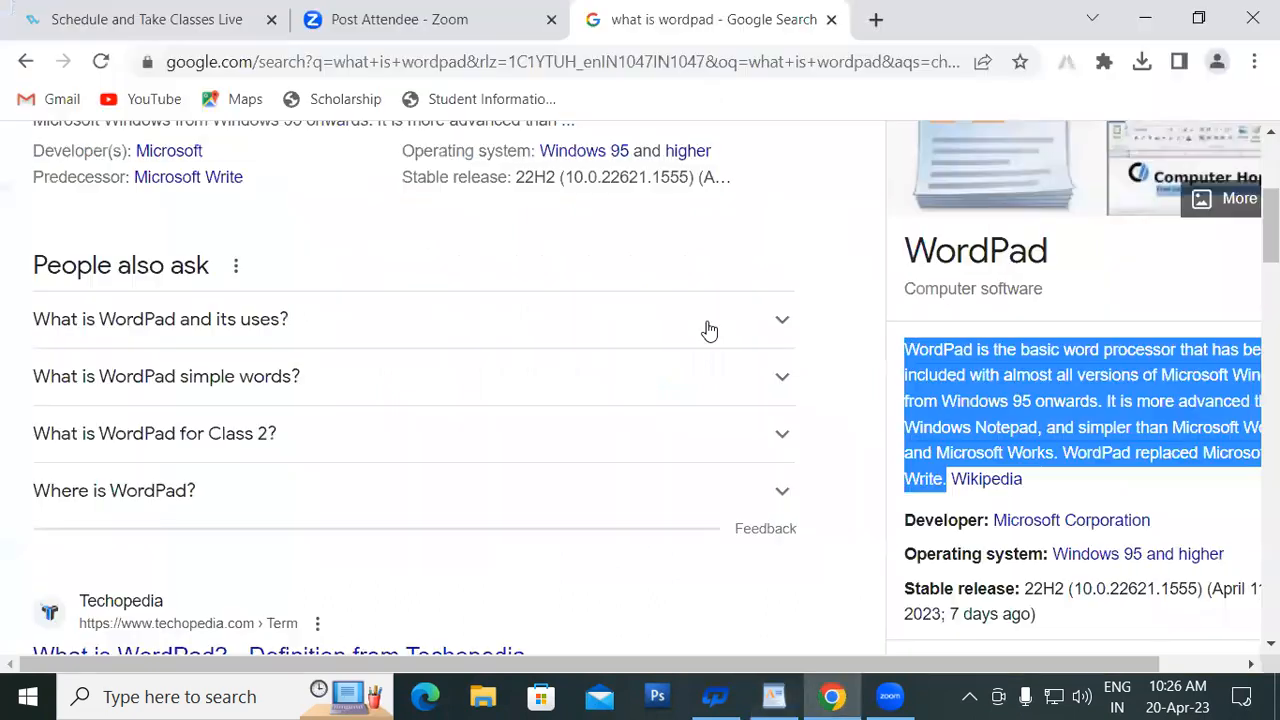
click(875, 20)
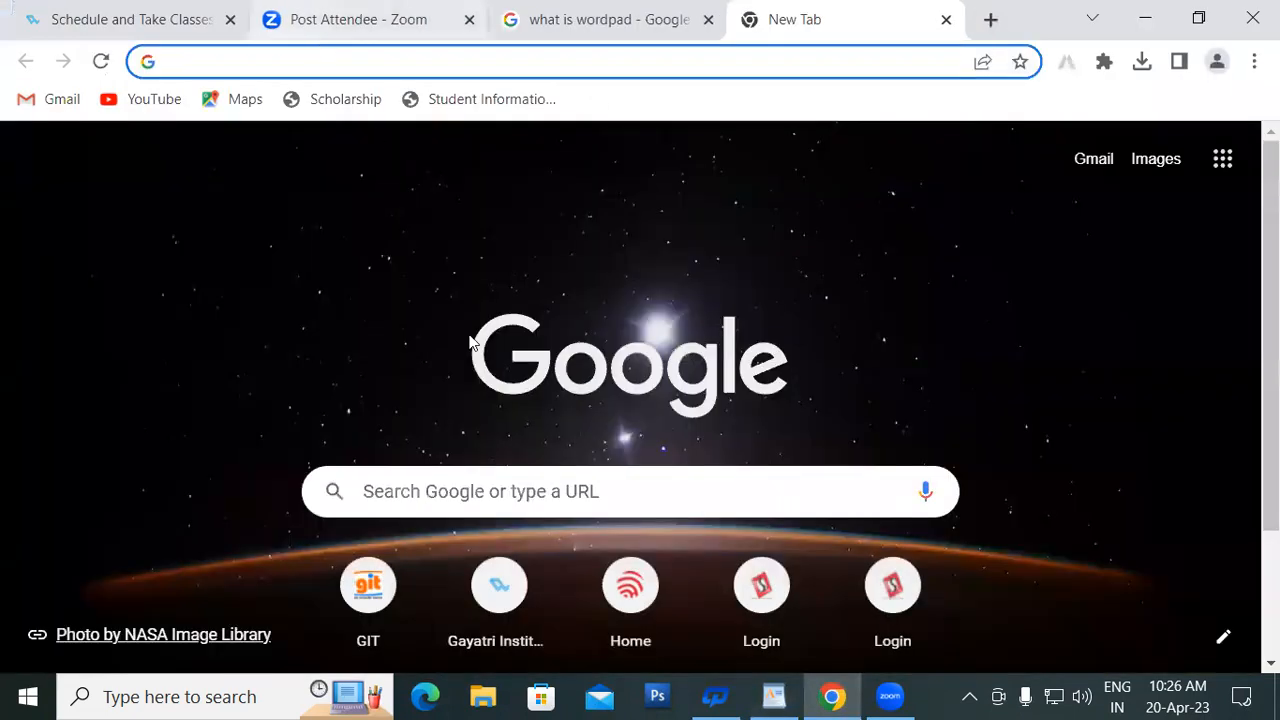
click(1150, 161)
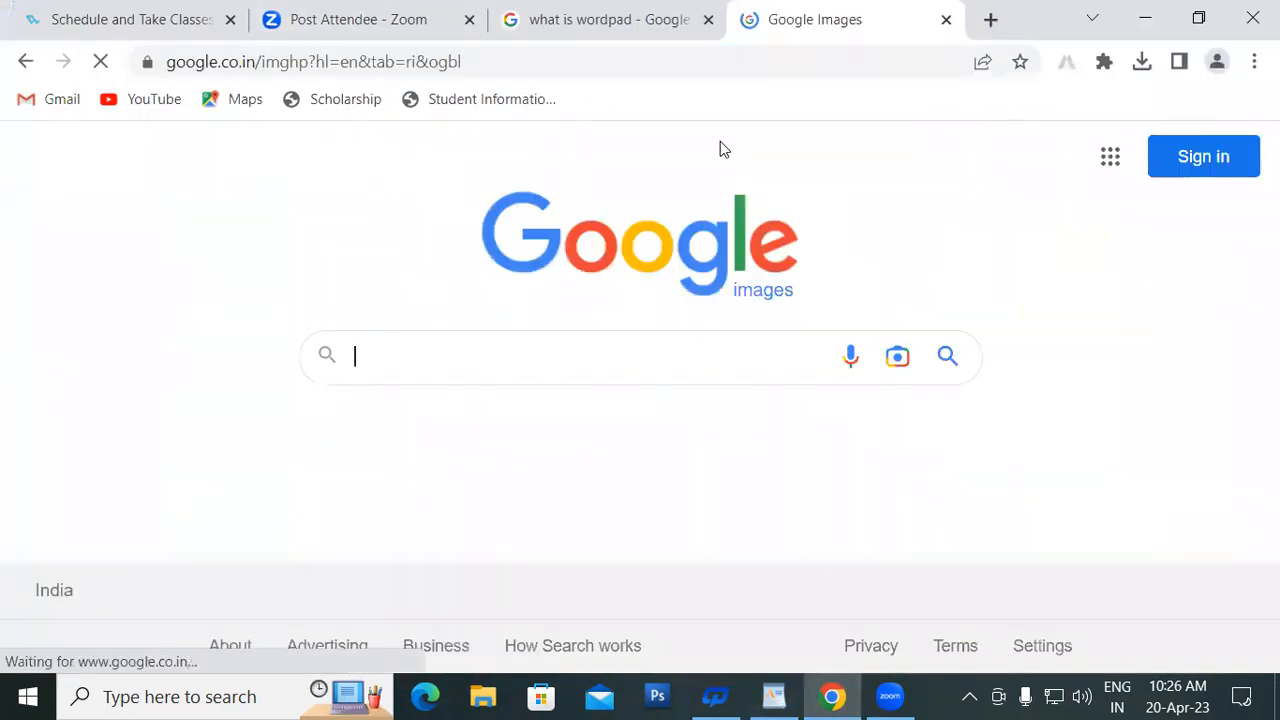
click(1022, 373)
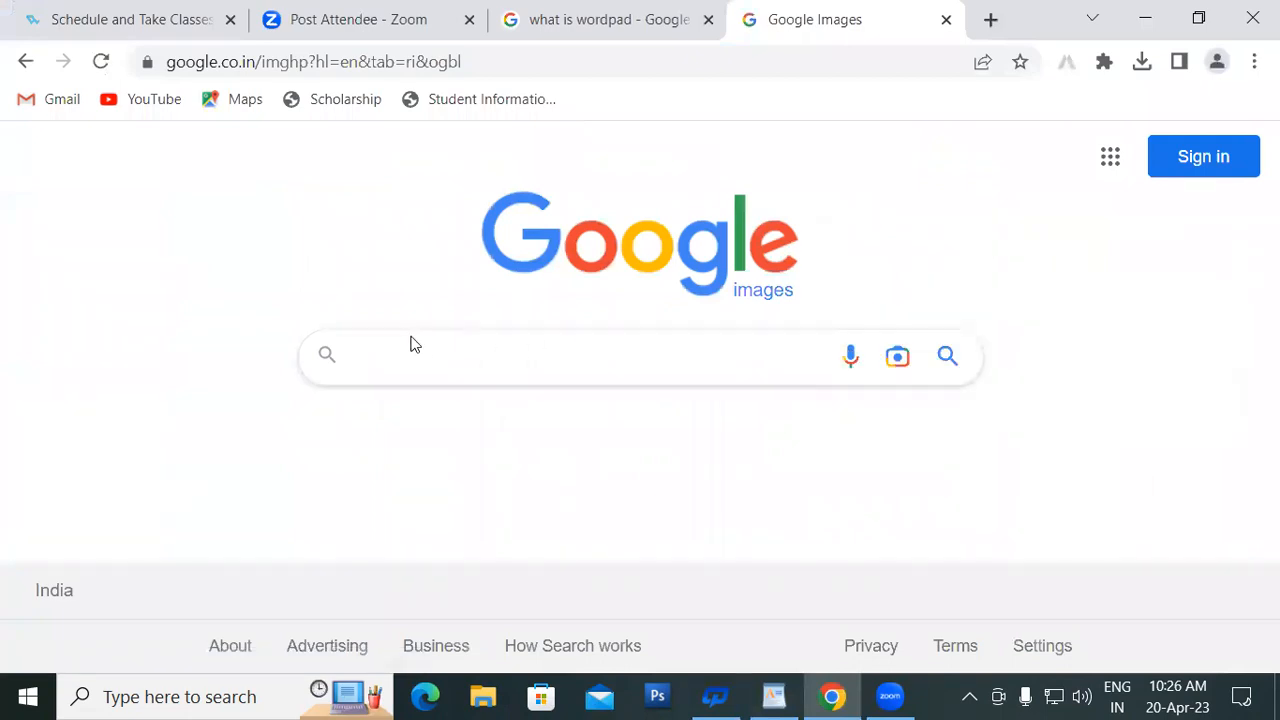
text(c)
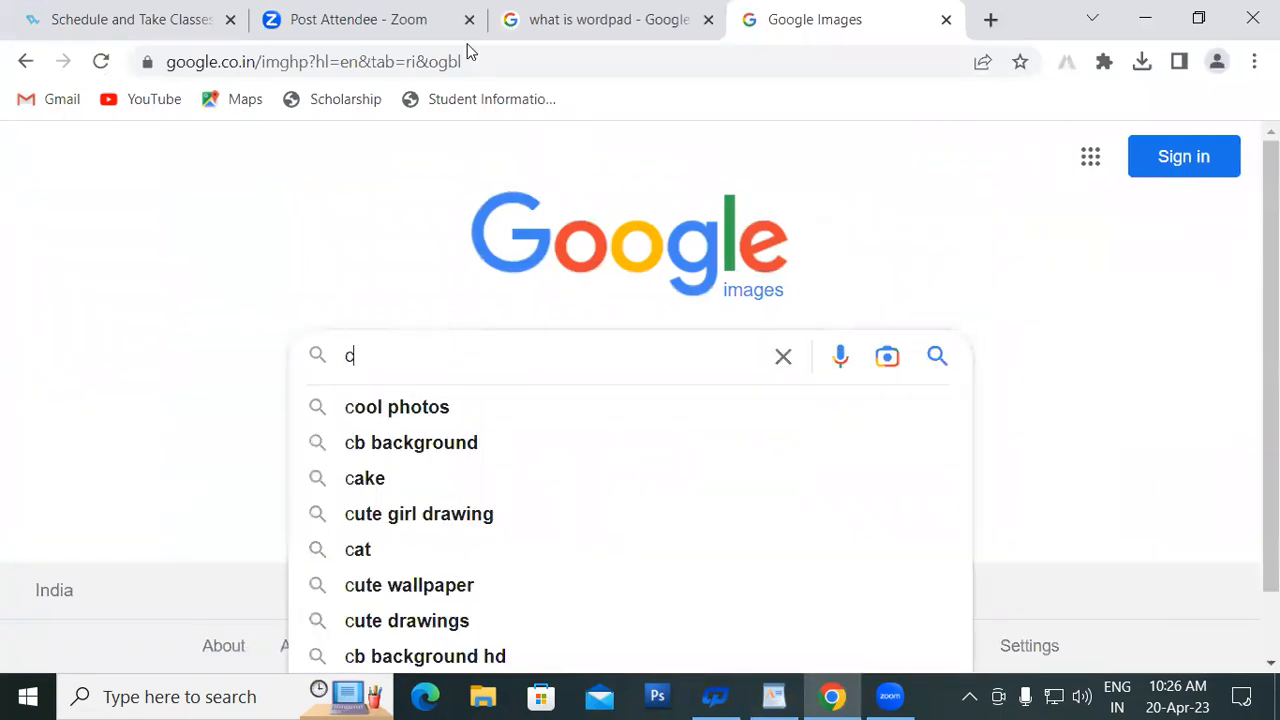
text(omputer iam)
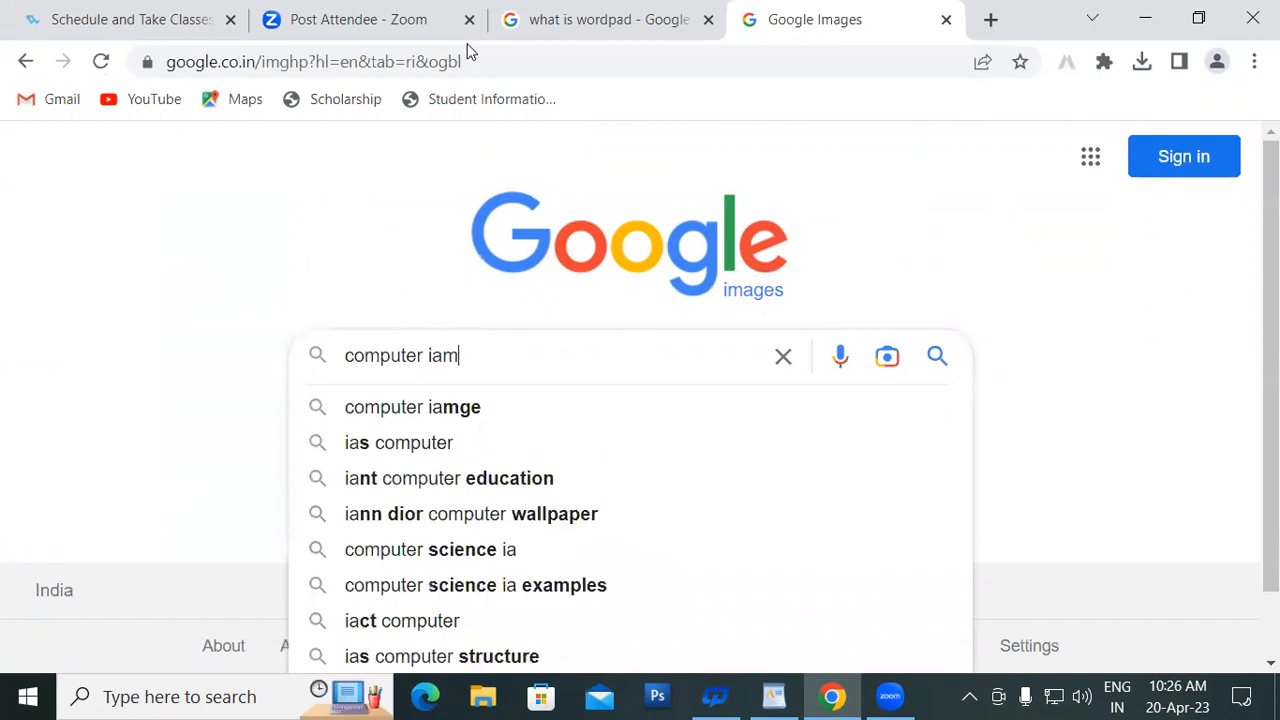
key(BackSpace)
key(BackSpace)
key(BackSpace)
text(images)
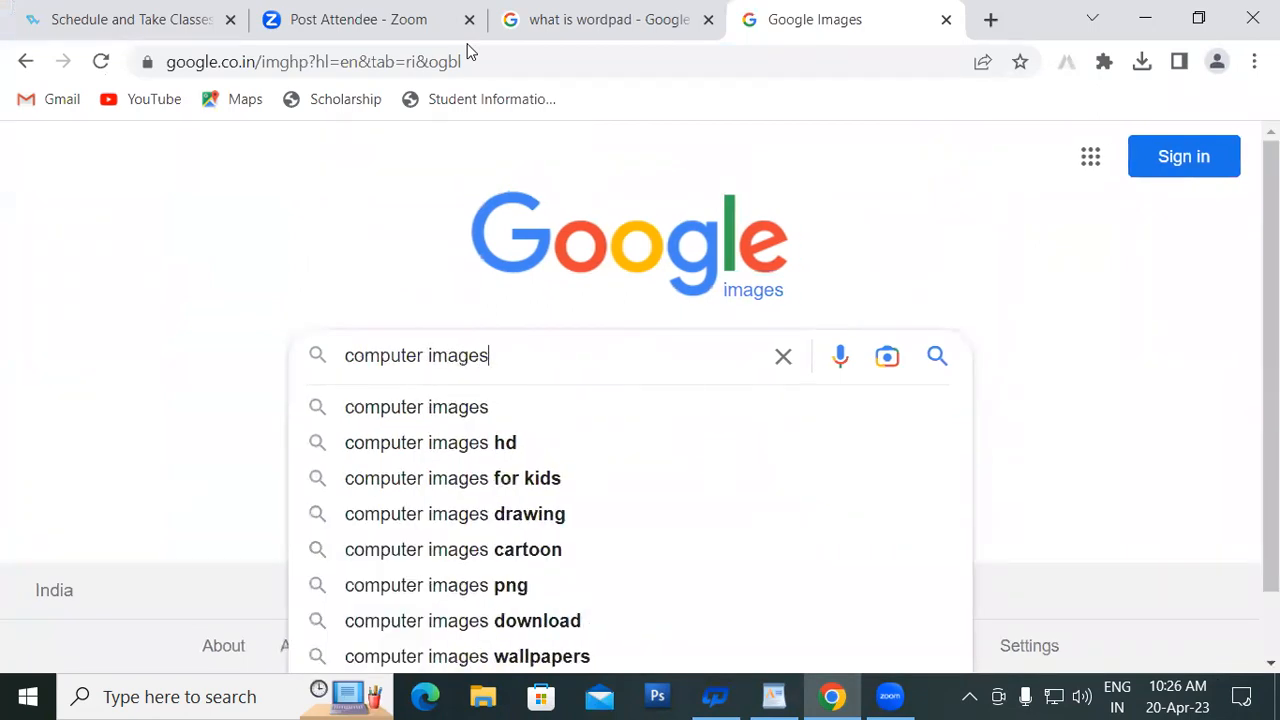
key(Return)
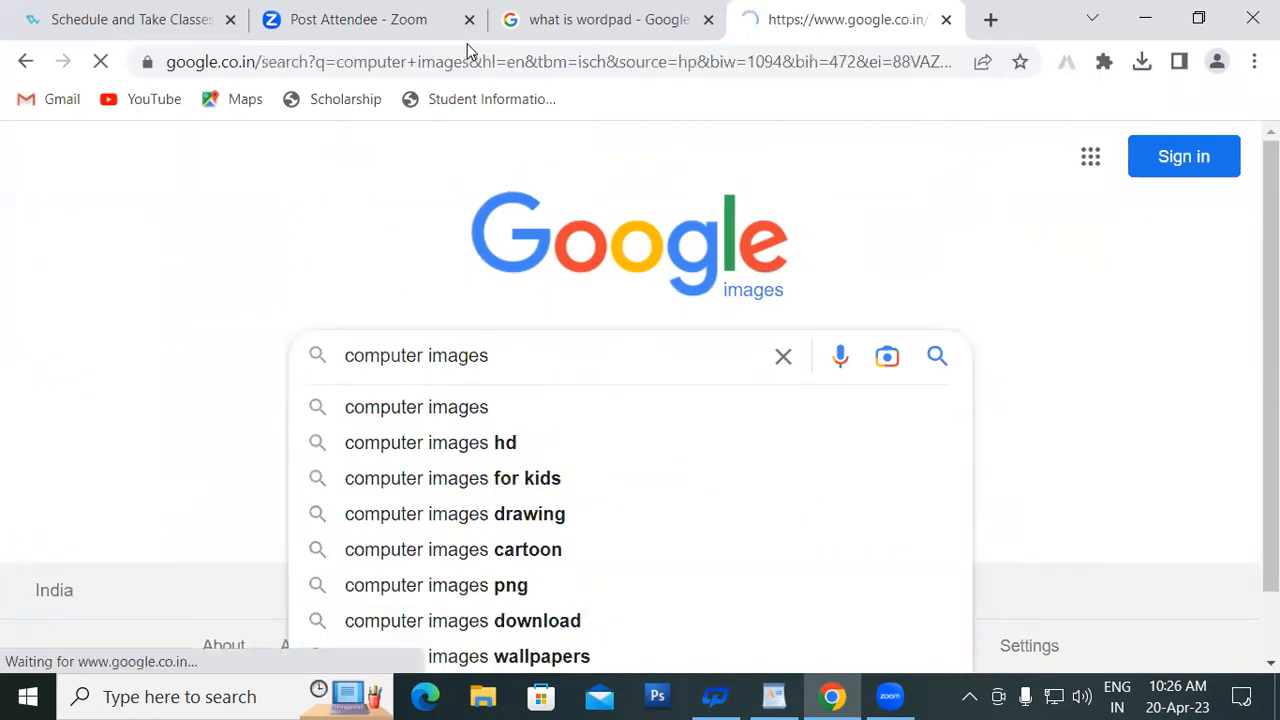
scroll(797, 367, down, 3)
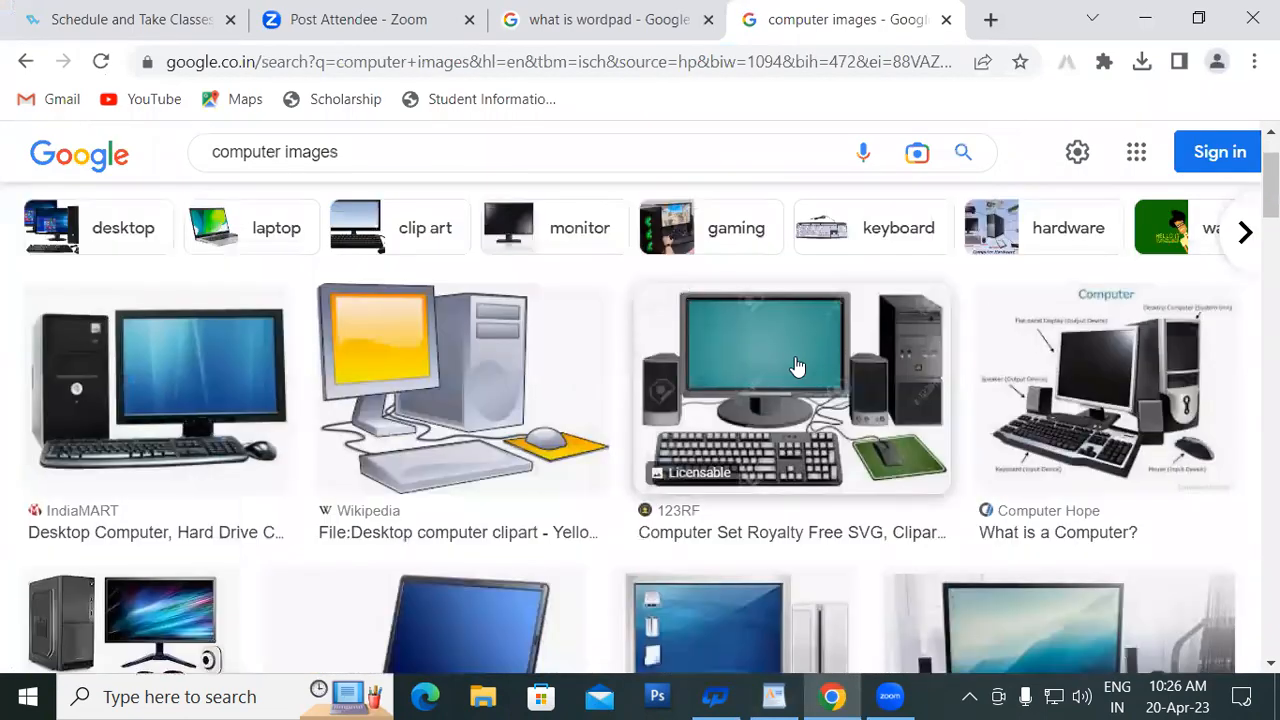
click(797, 367)
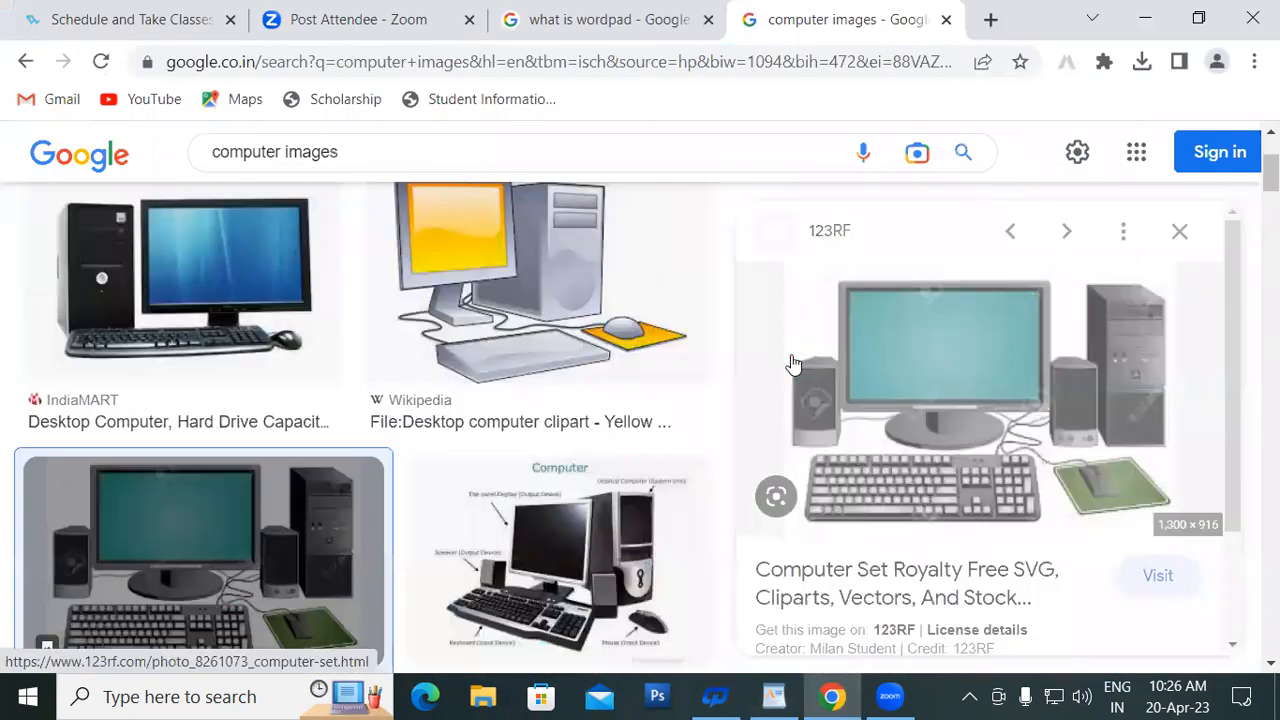
right_click(945, 375)
click(1071, 540)
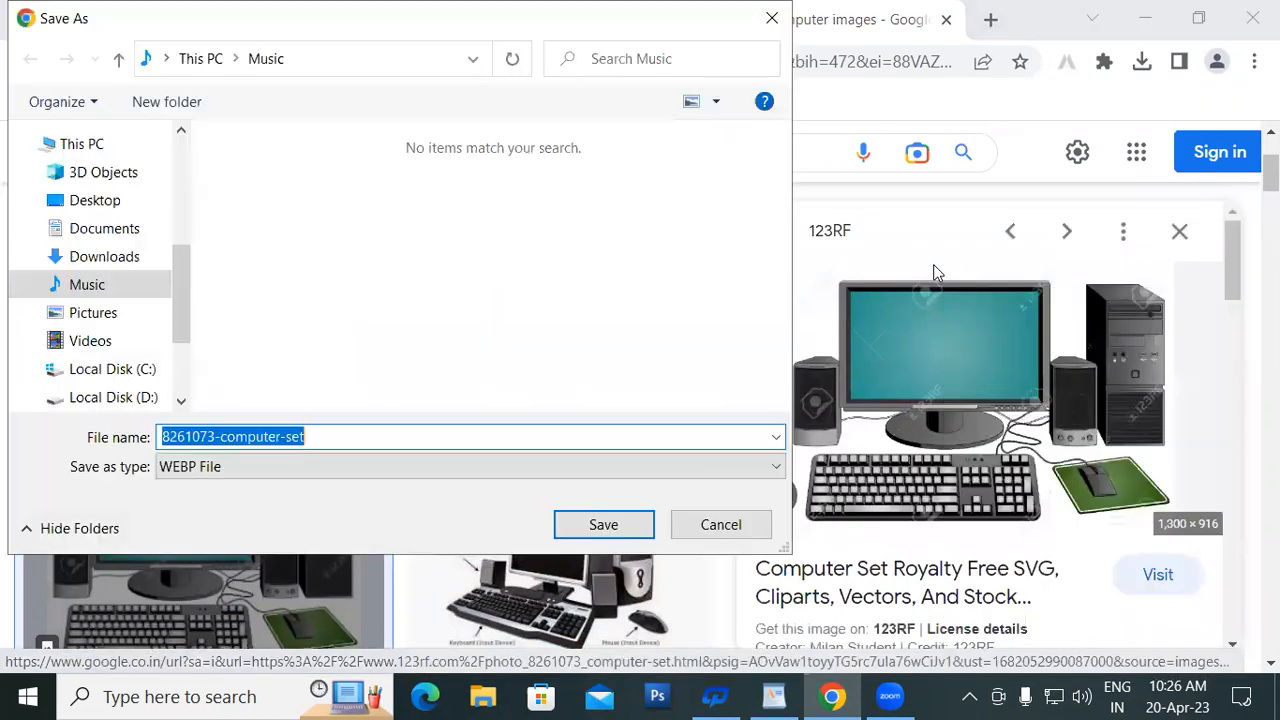
click(772, 18)
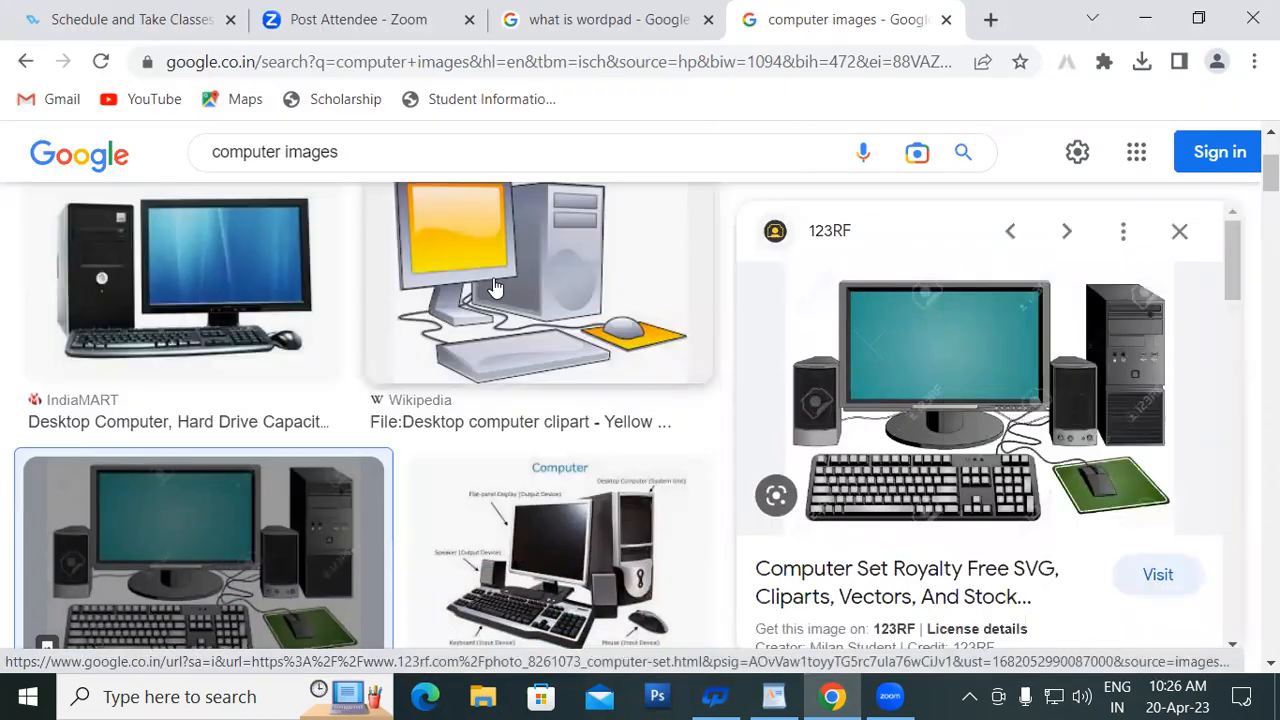
Refine the image search to "computer images jpeg".
click(406, 155)
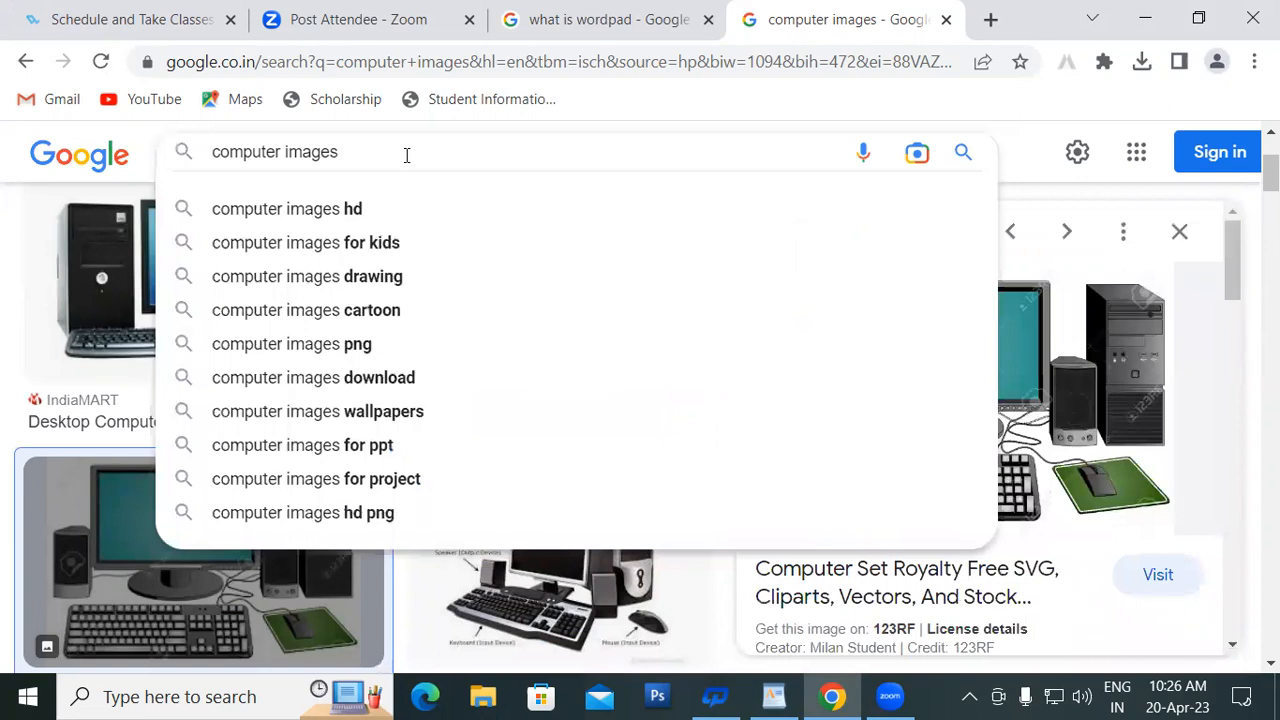
text(jpeg)
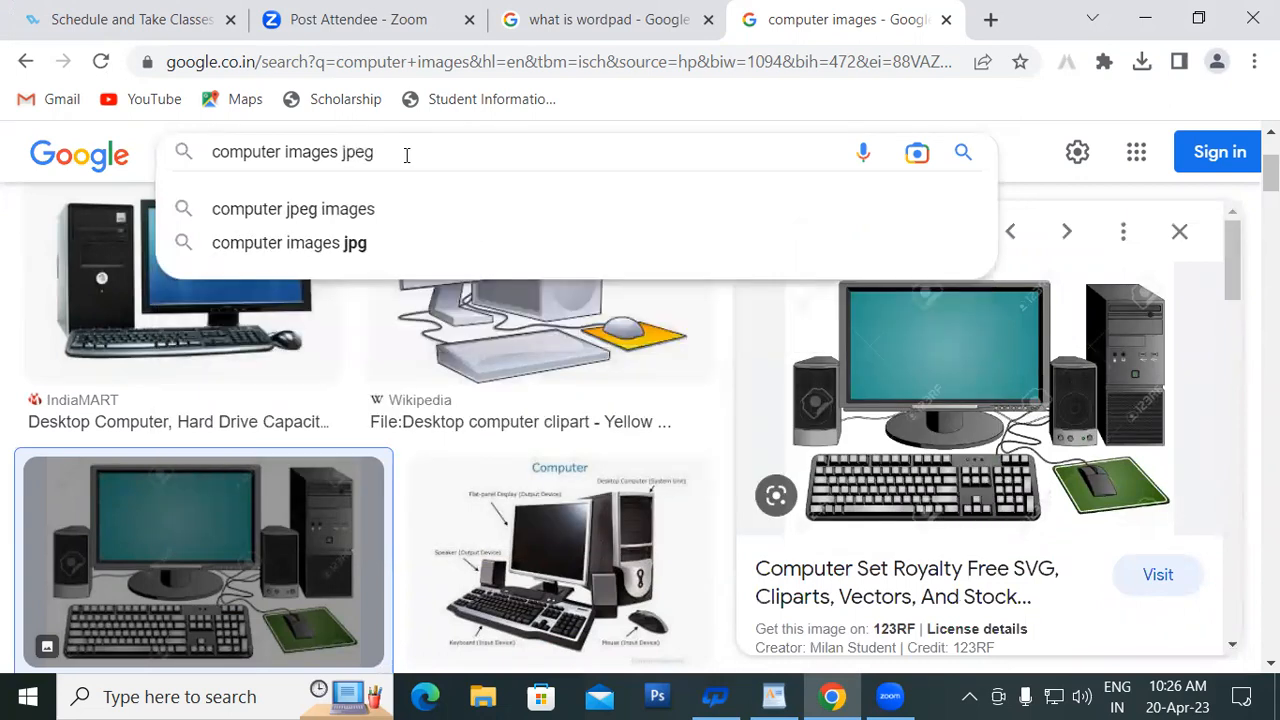
key(Return)
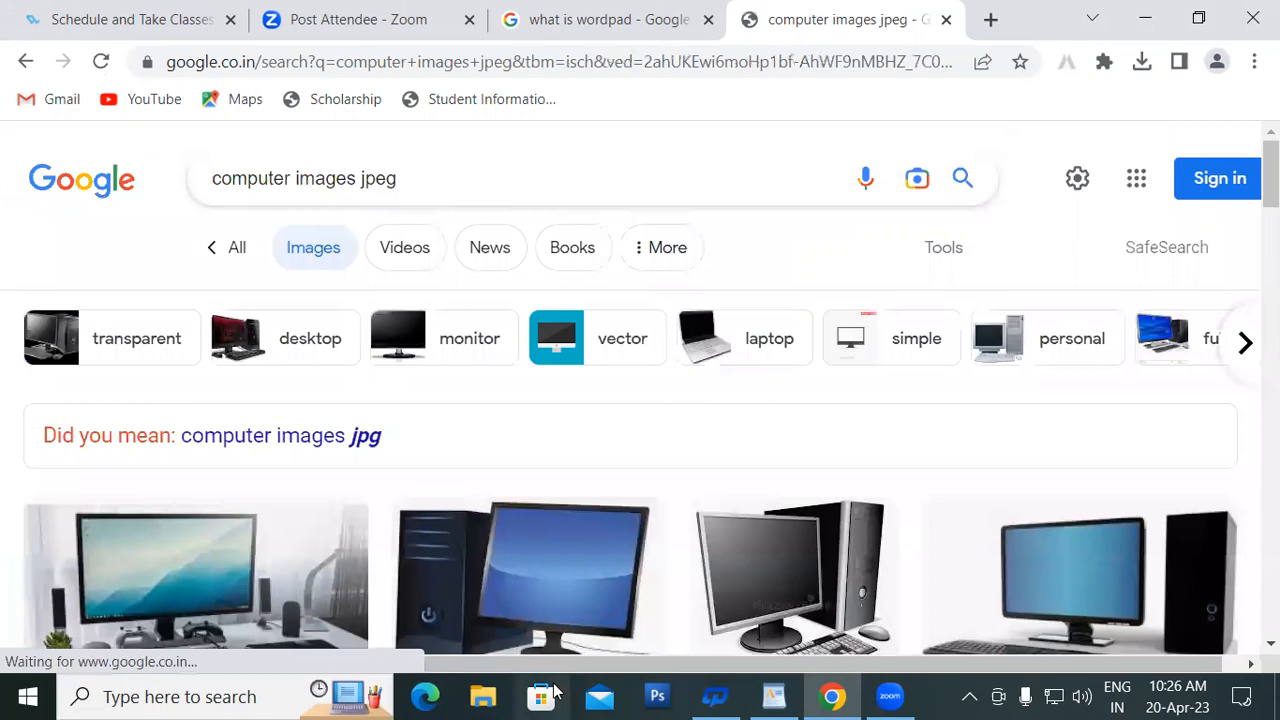
Look through the computer image results for a suitable picture of a desktop computer.
scroll(723, 389, down, 10)
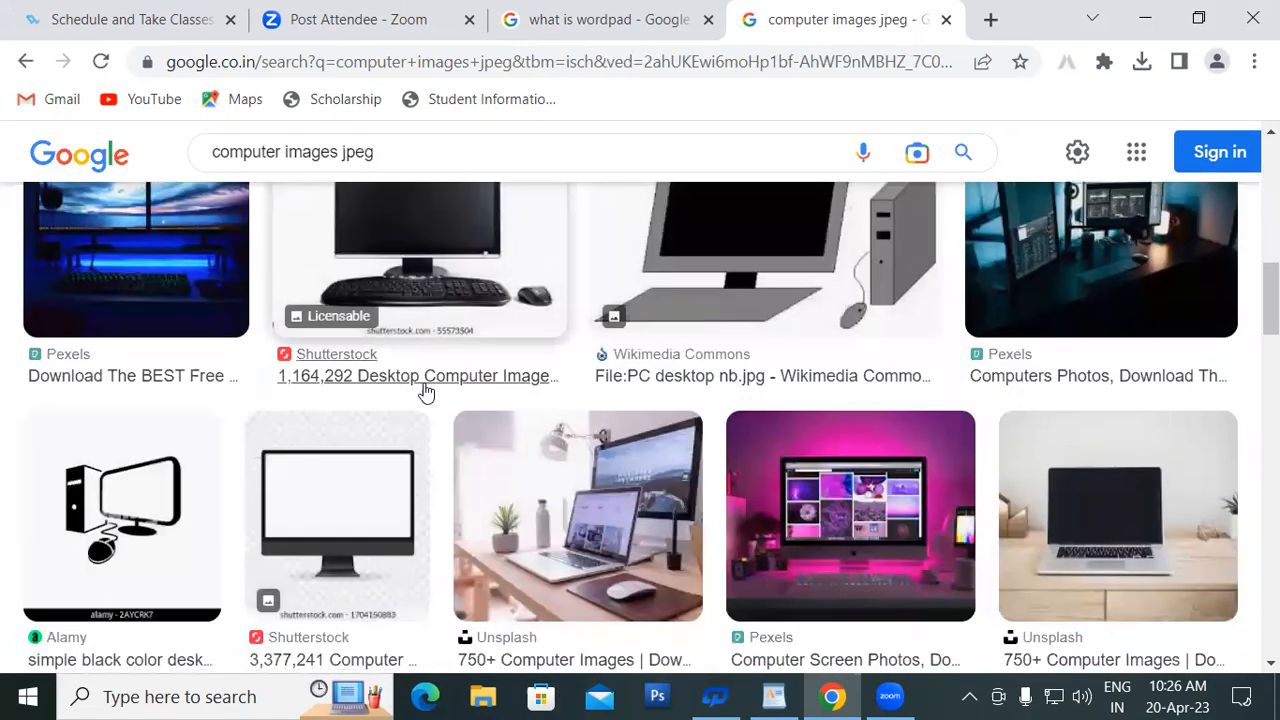
scroll(688, 358, down, 7)
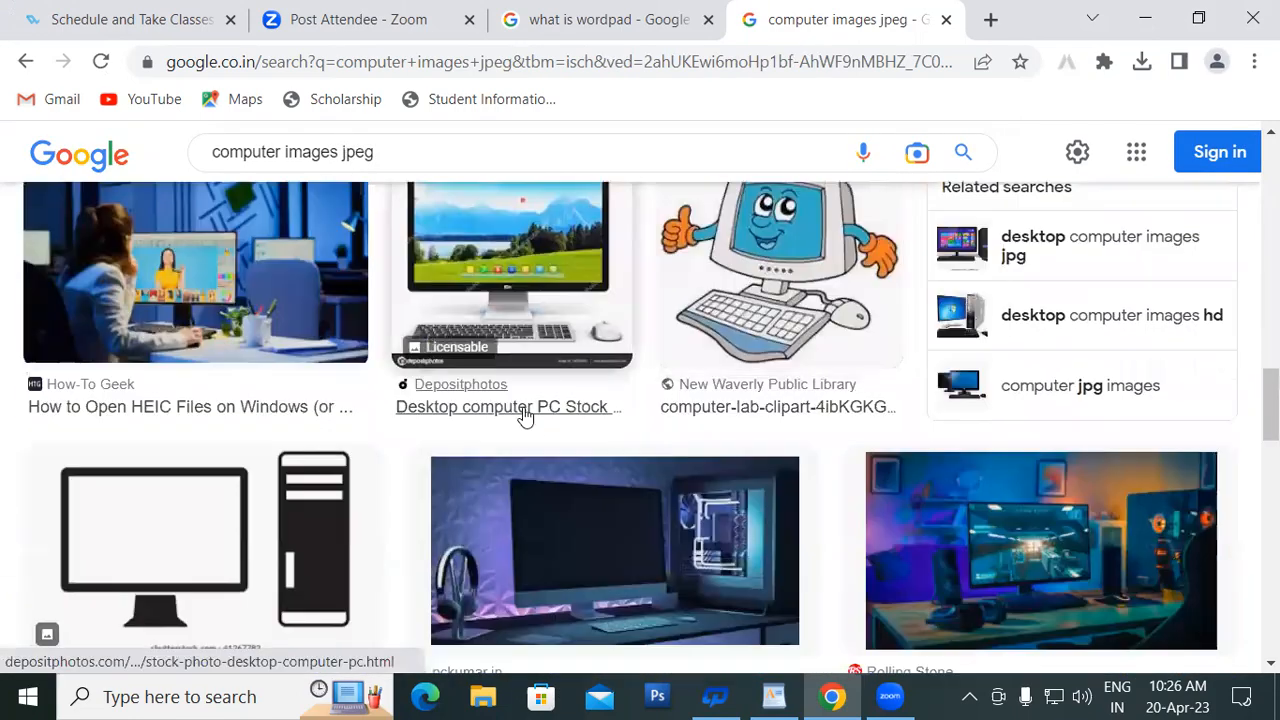
scroll(710, 433, down, 8)
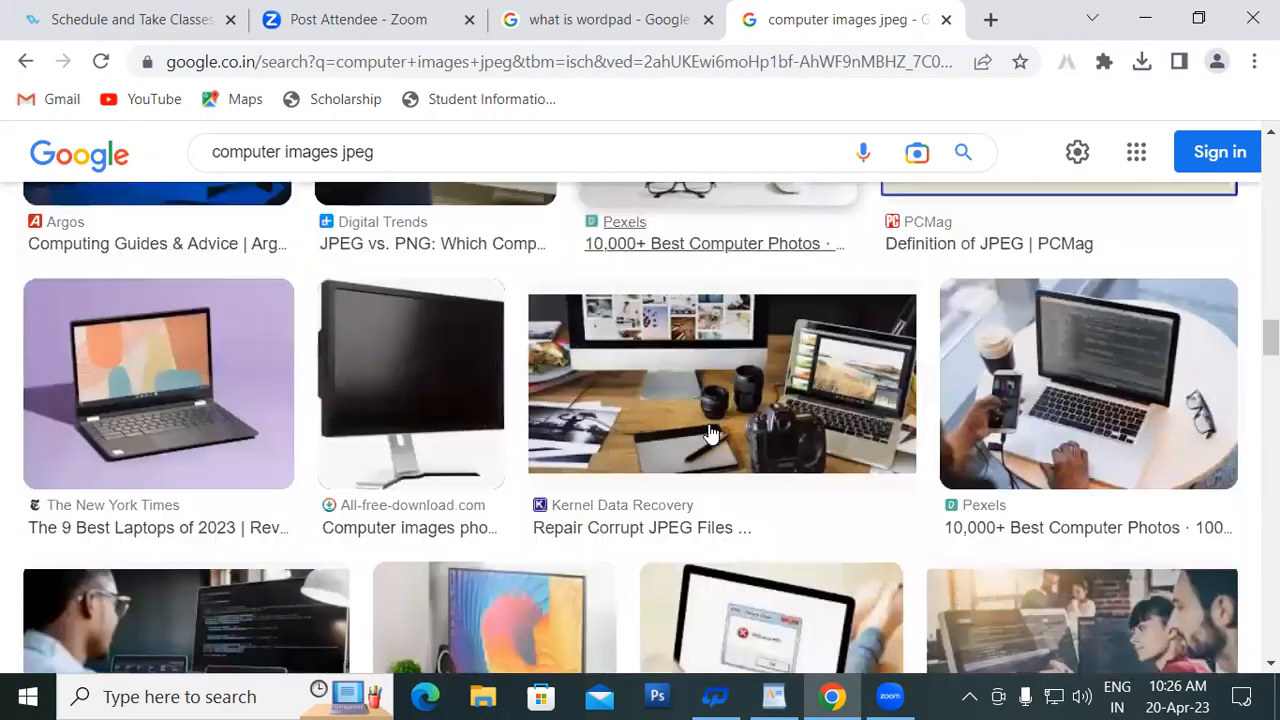
scroll(932, 433, down, 2)
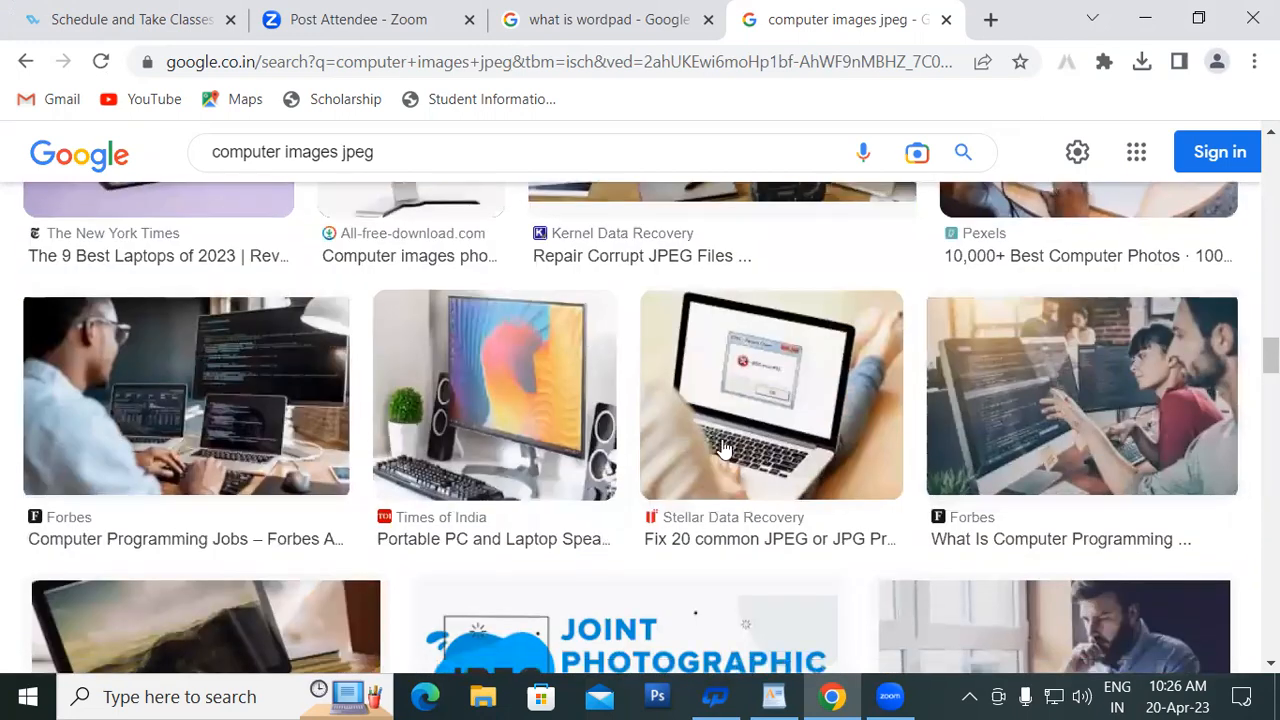
scroll(724, 448, down, 3)
scroll(724, 448, down, 7)
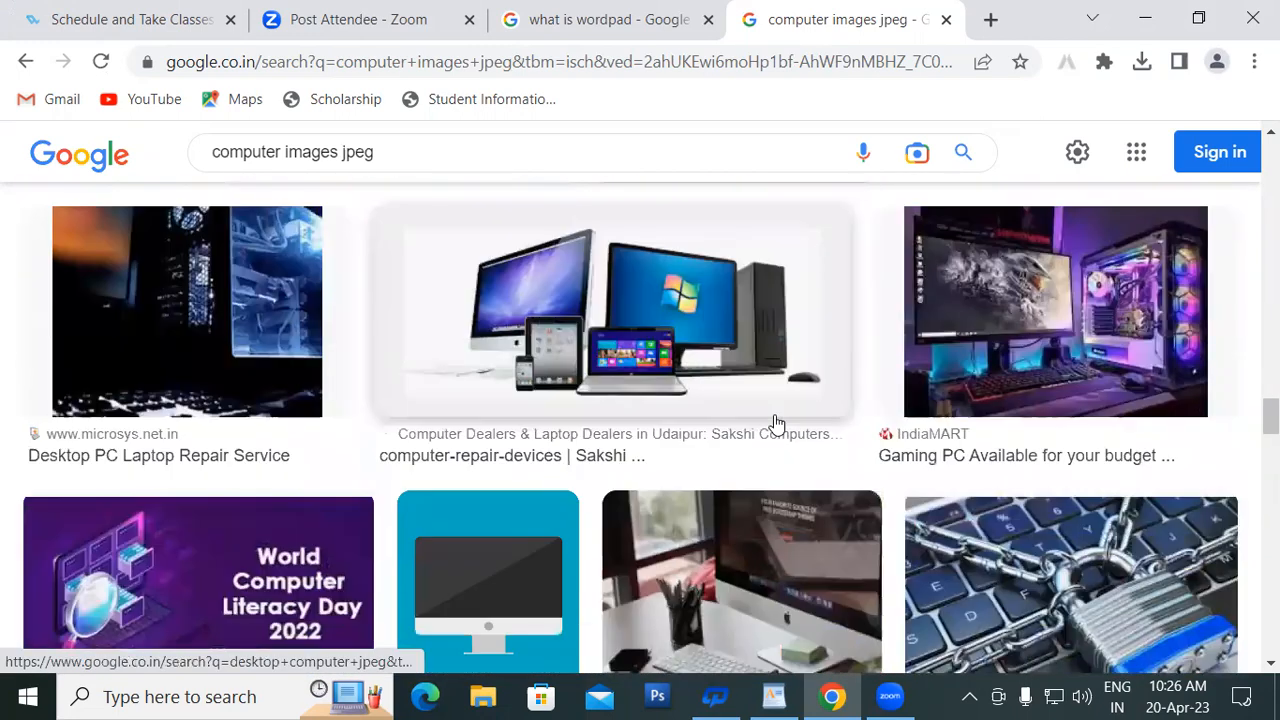
scroll(674, 333, down, 10)
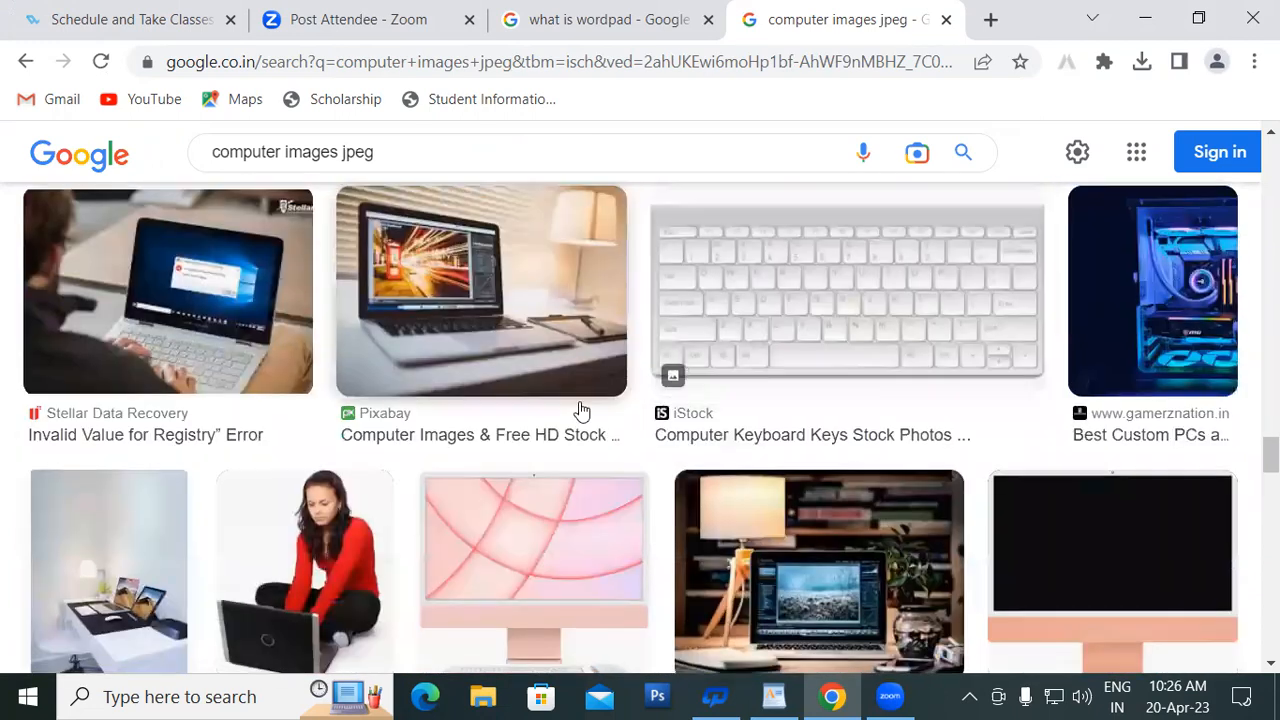
scroll(579, 401, down, 5)
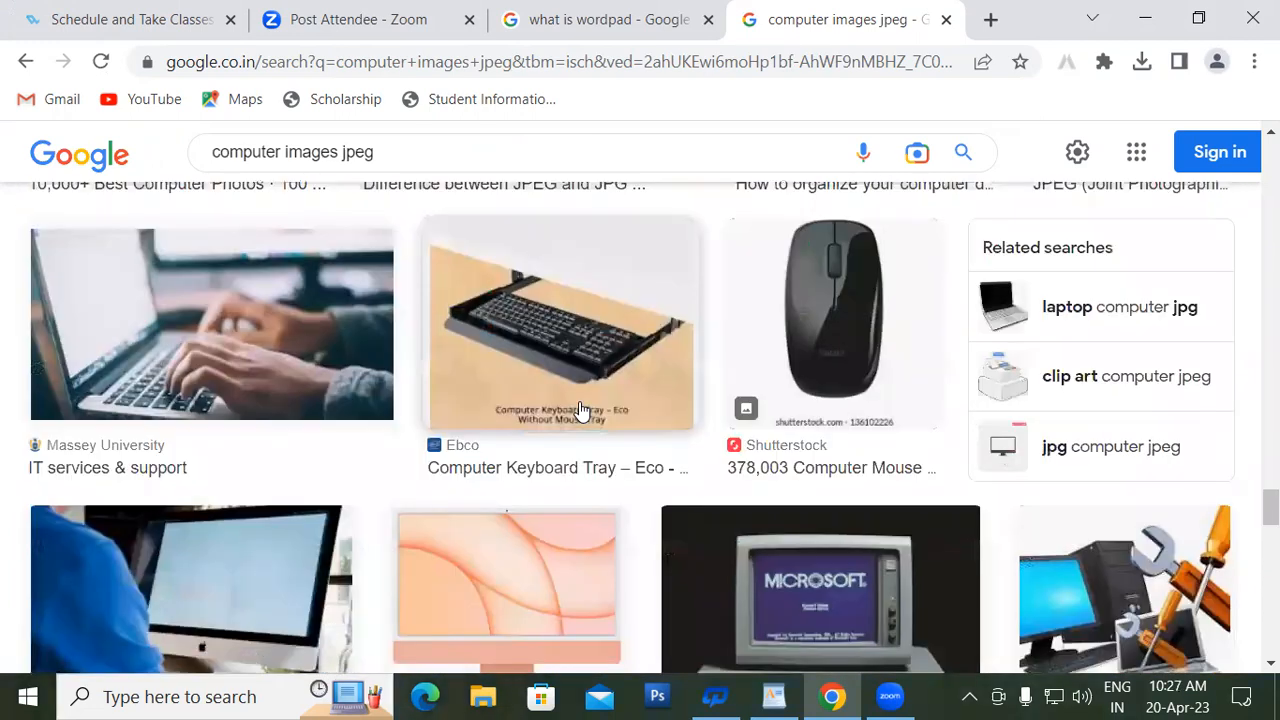
scroll(581, 410, down, 1)
scroll(581, 410, down, 8)
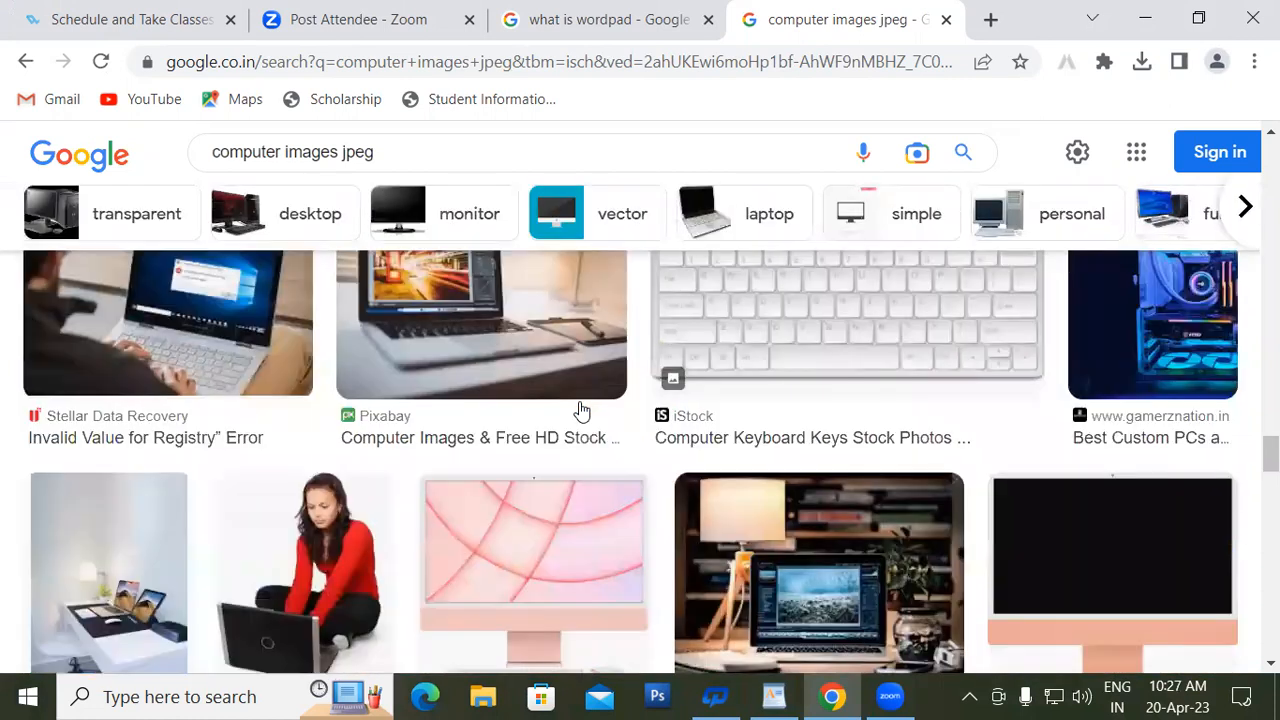
scroll(581, 410, up, 20)
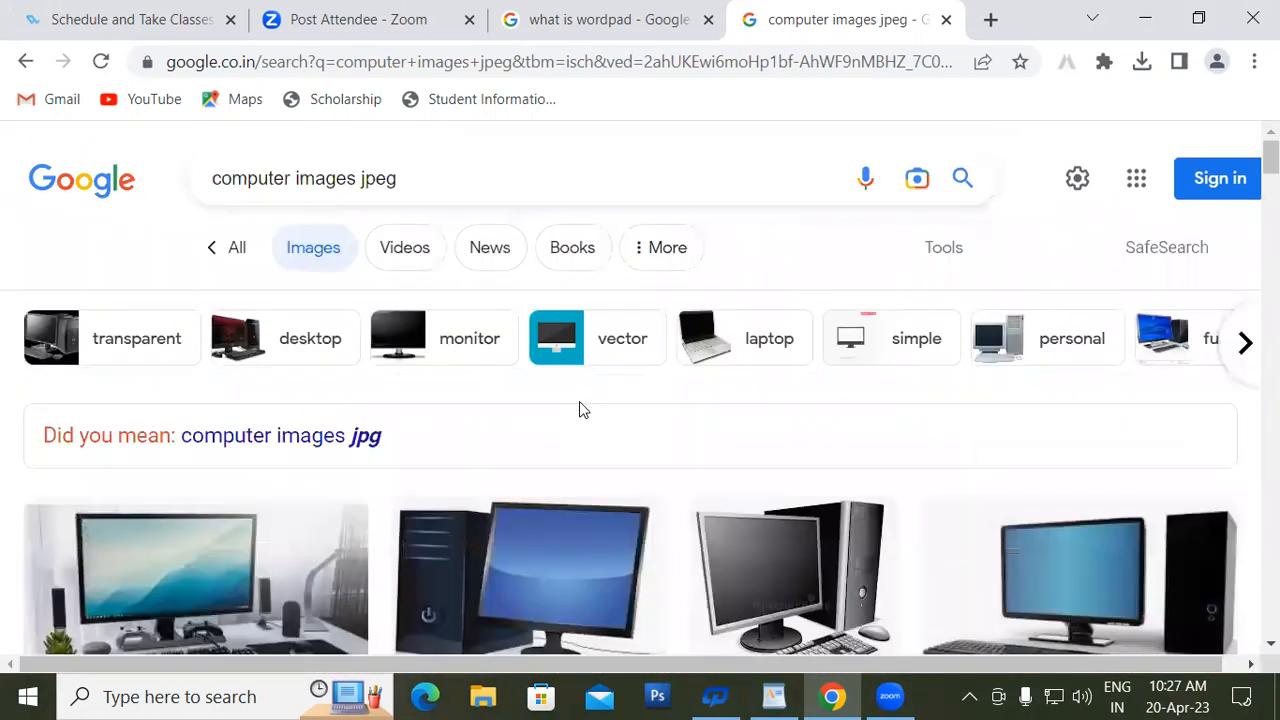
Open the Unsplash desktop computer picture from the results and save it as a JPEG image in the Desktop folder.
scroll(445, 415, down, 4)
click(262, 255)
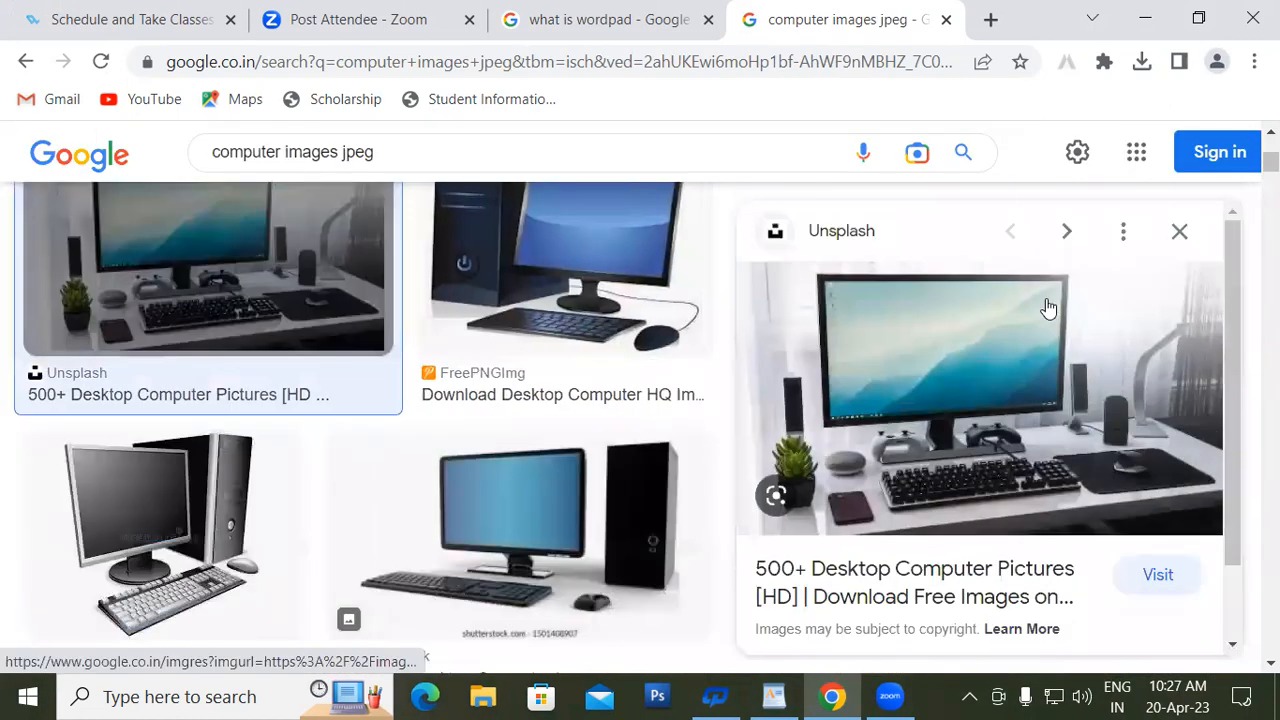
right_click(1011, 360)
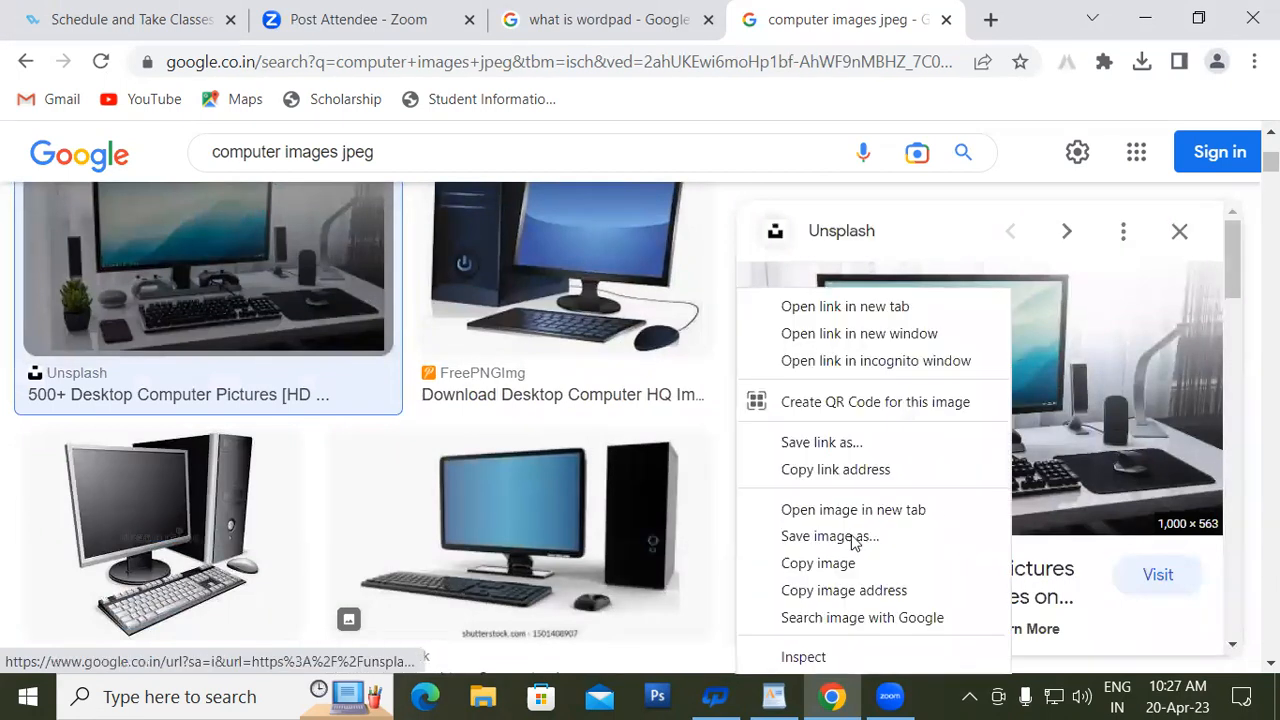
click(830, 537)
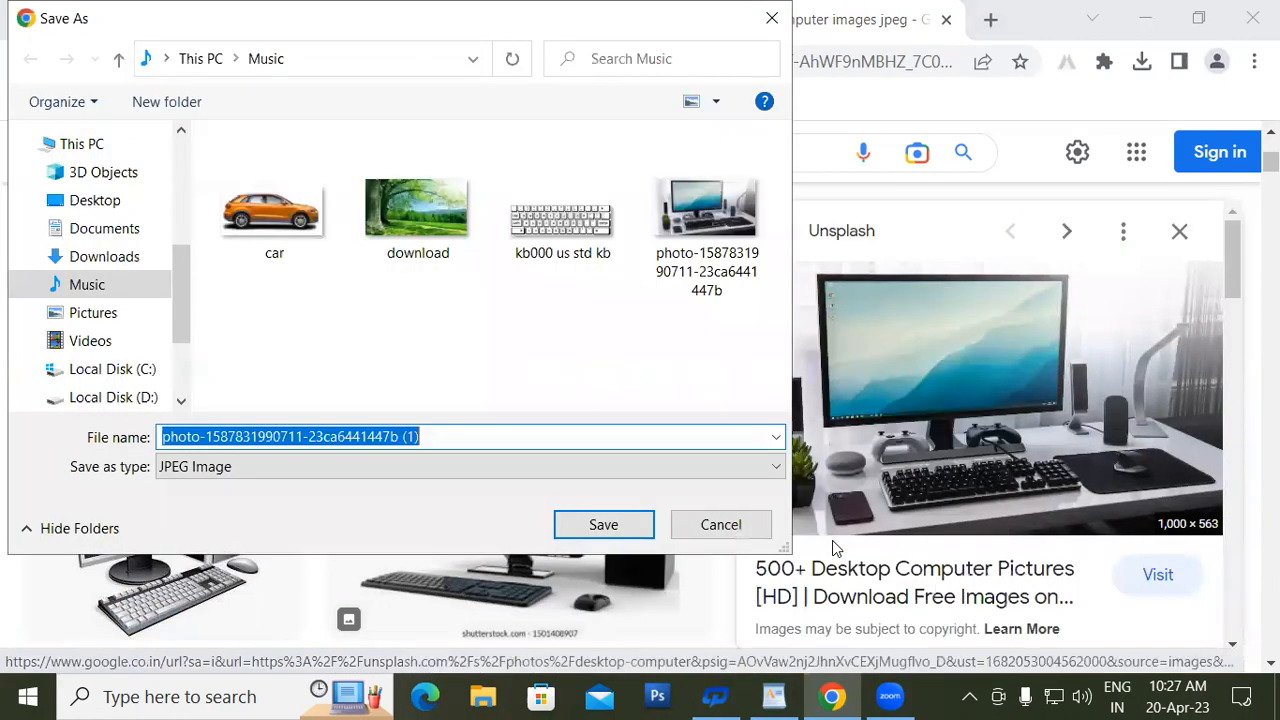
click(110, 289)
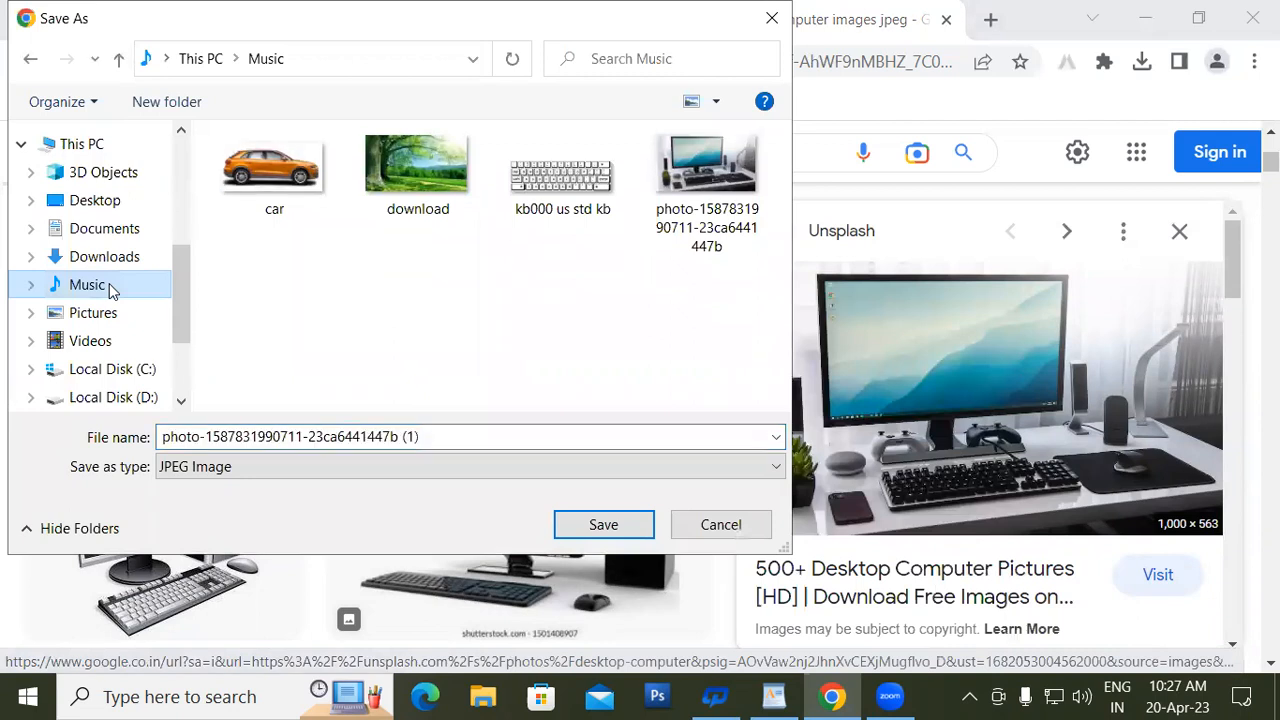
click(102, 229)
click(88, 201)
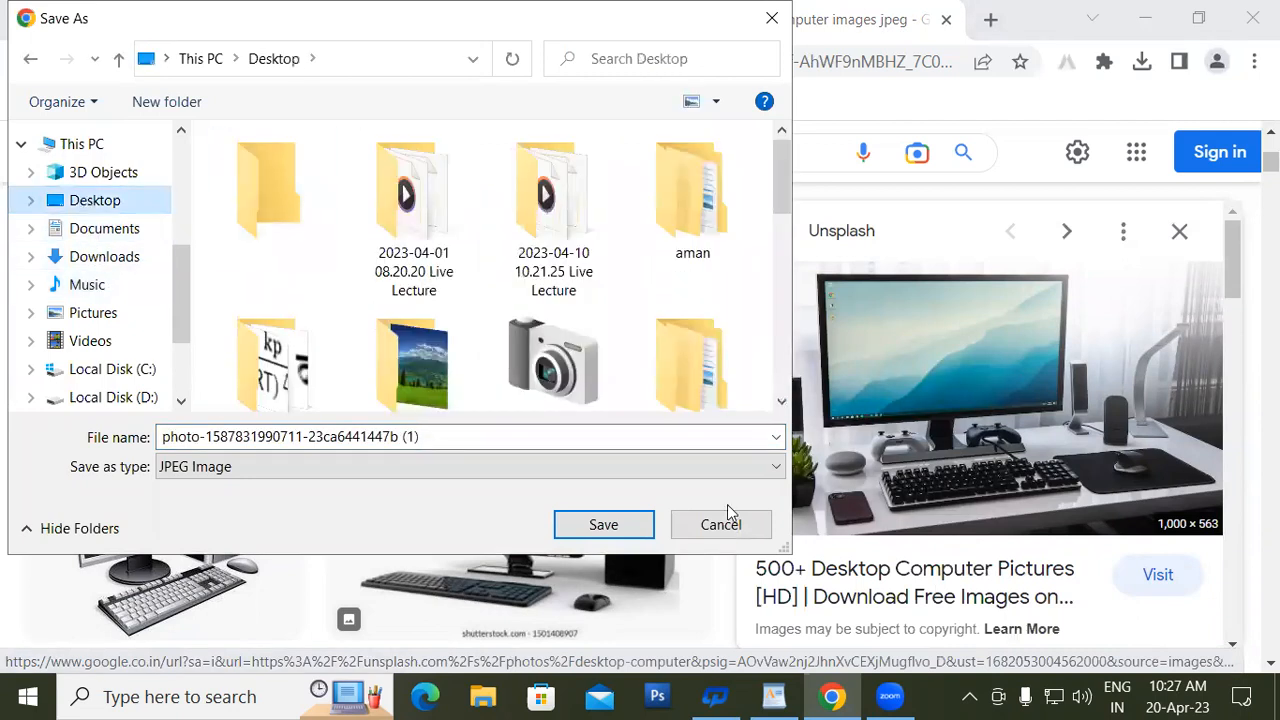
click(620, 525)
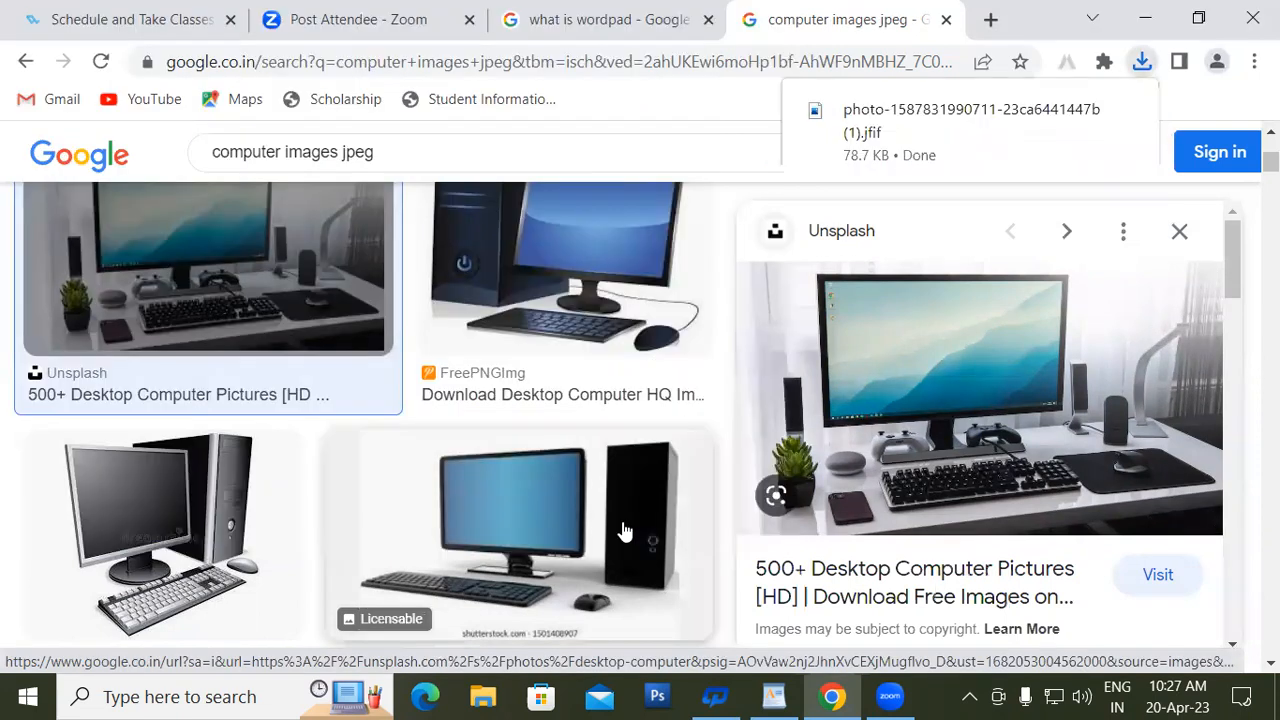
Switch to WordPad and insert the saved computer picture from the Desktop folder below the Computer line.
click(755, 695)
click(551, 118)
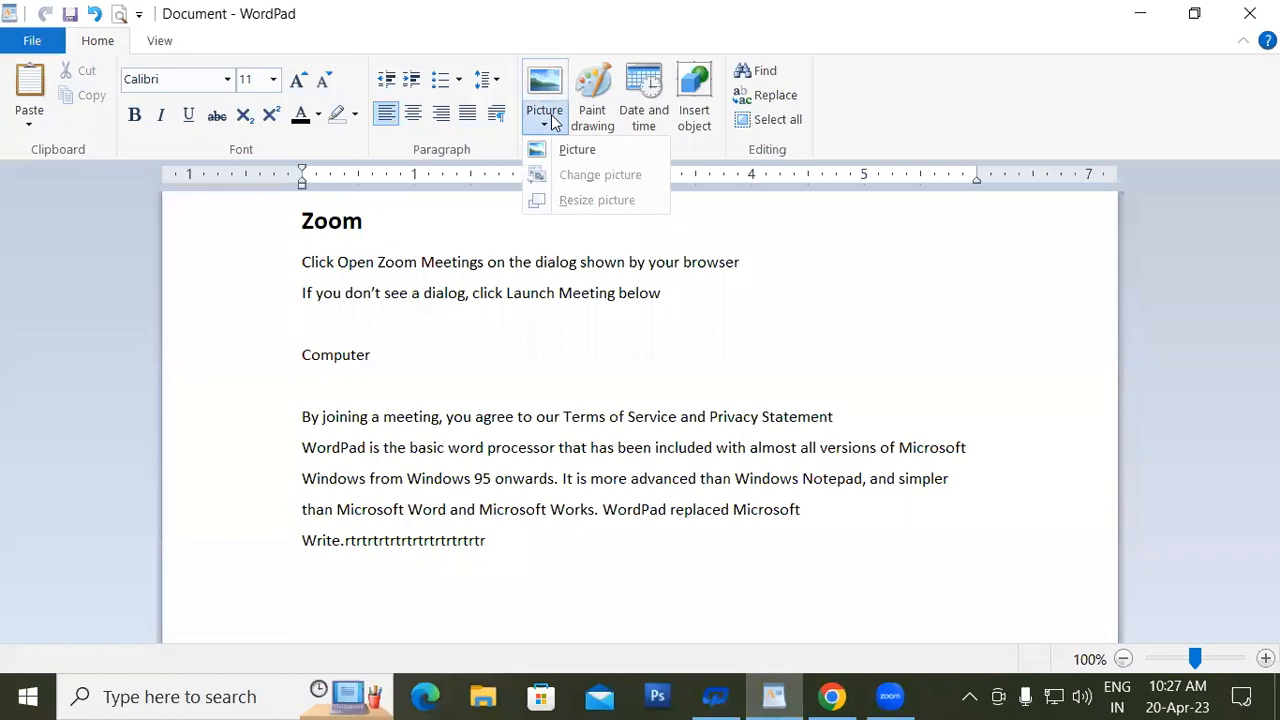
click(576, 152)
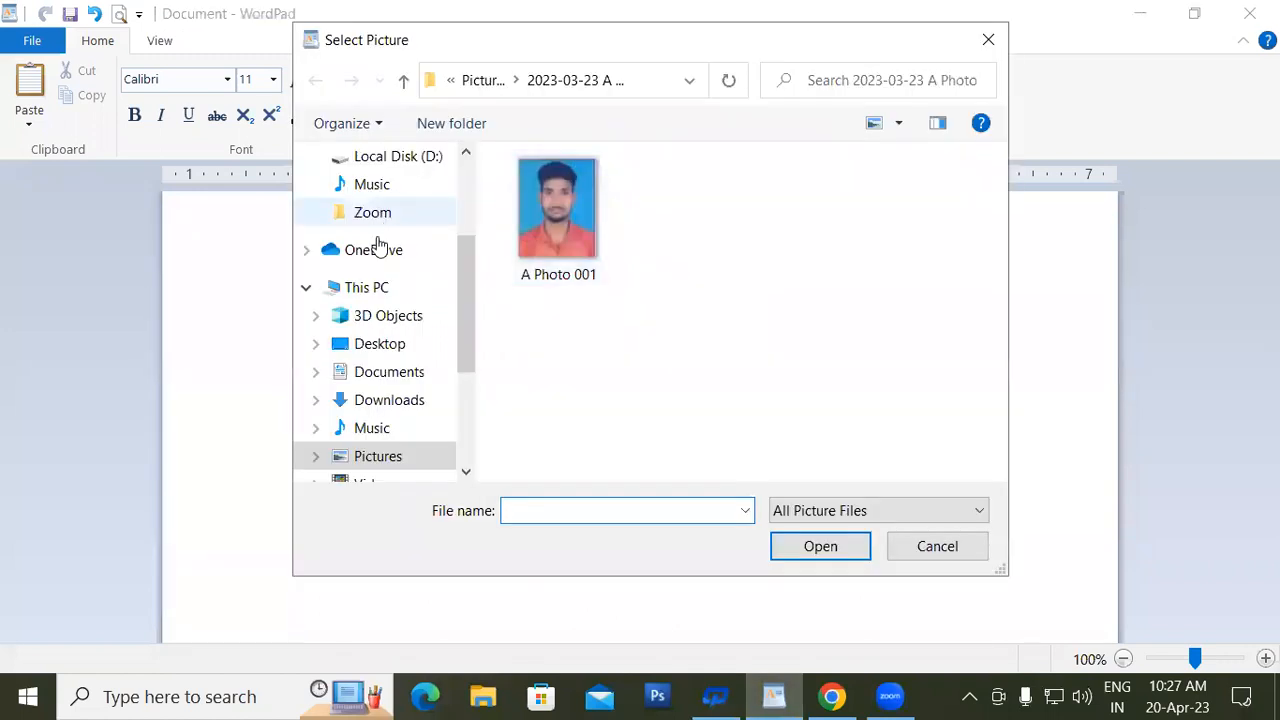
click(396, 346)
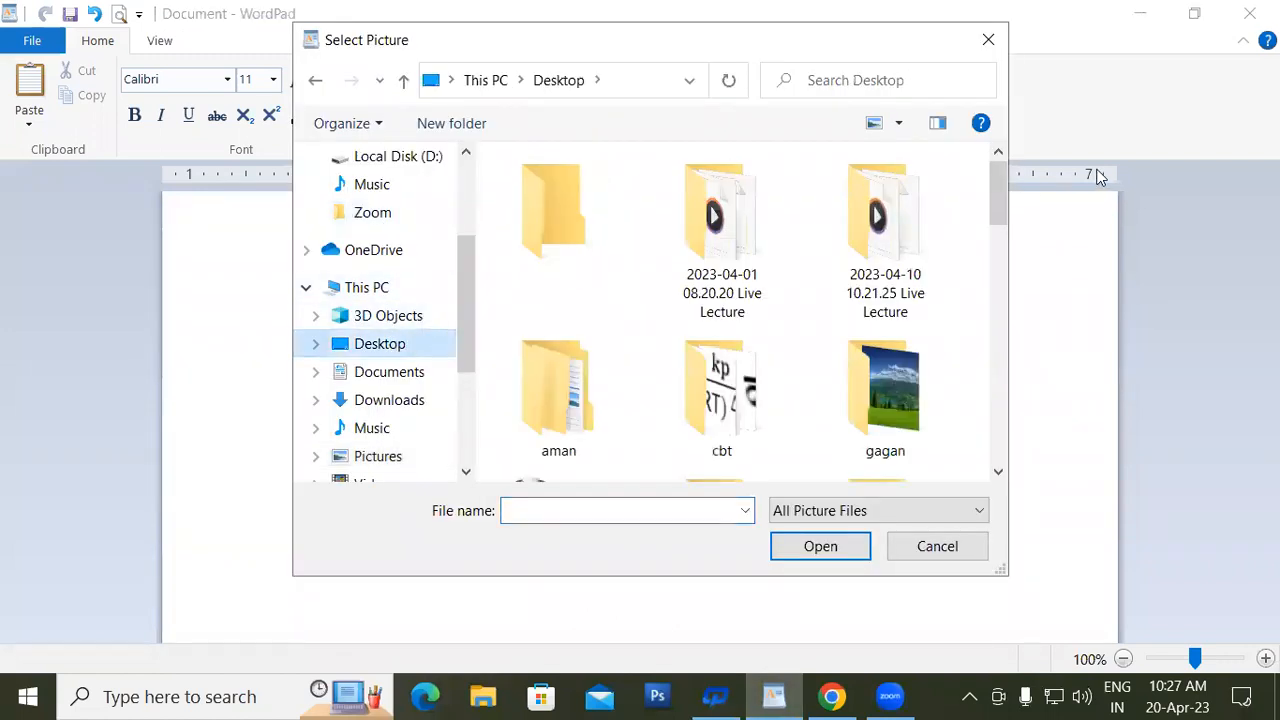
drag(1001, 186, 998, 428)
click(560, 395)
click(817, 552)
scroll(968, 270, down, 3)
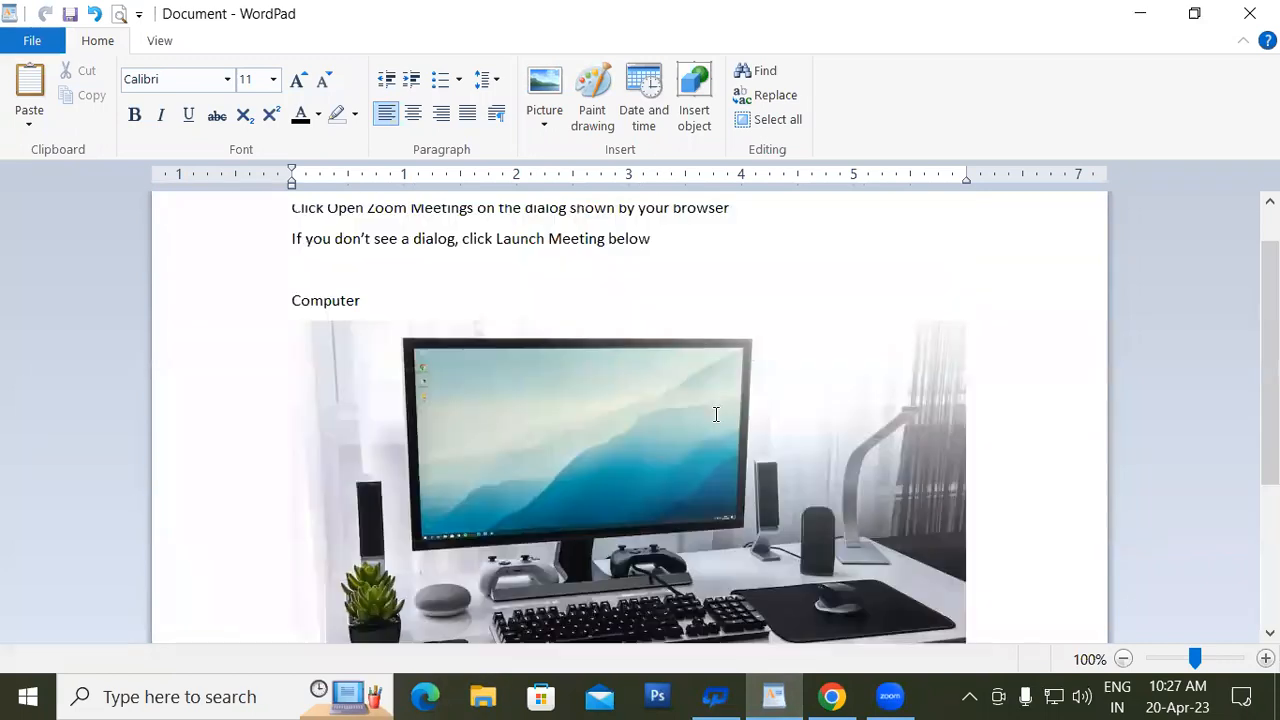
scroll(716, 414, up, 5)
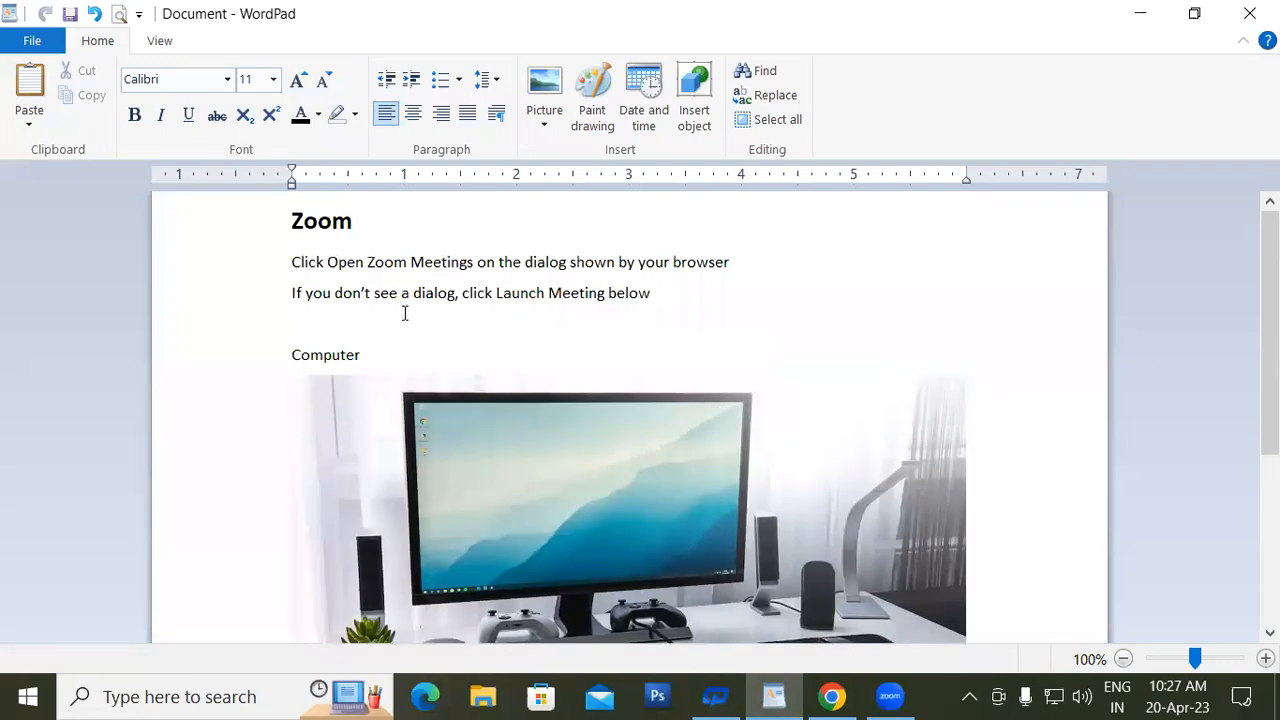
Select the inserted computer picture and shrink it proportionally from its lower-right corner to about 4.1 inches wide.
scroll(408, 364, down, 3)
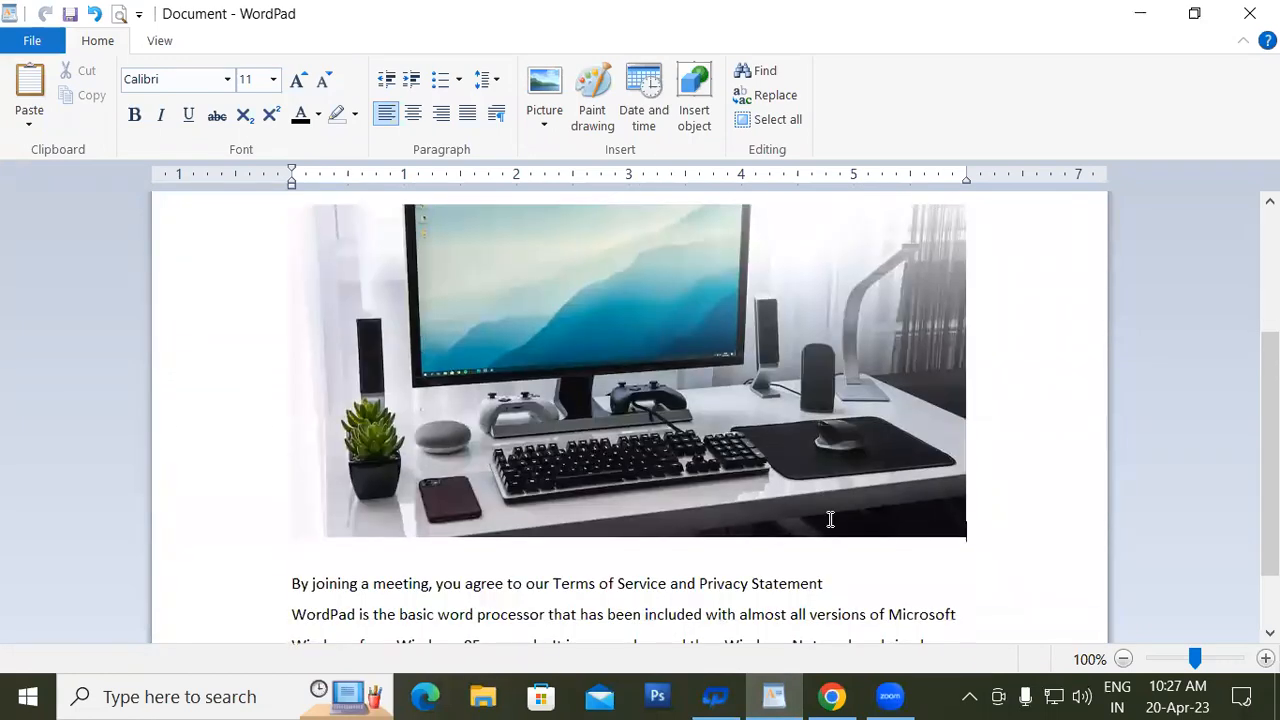
click(897, 449)
scroll(940, 460, down, 2)
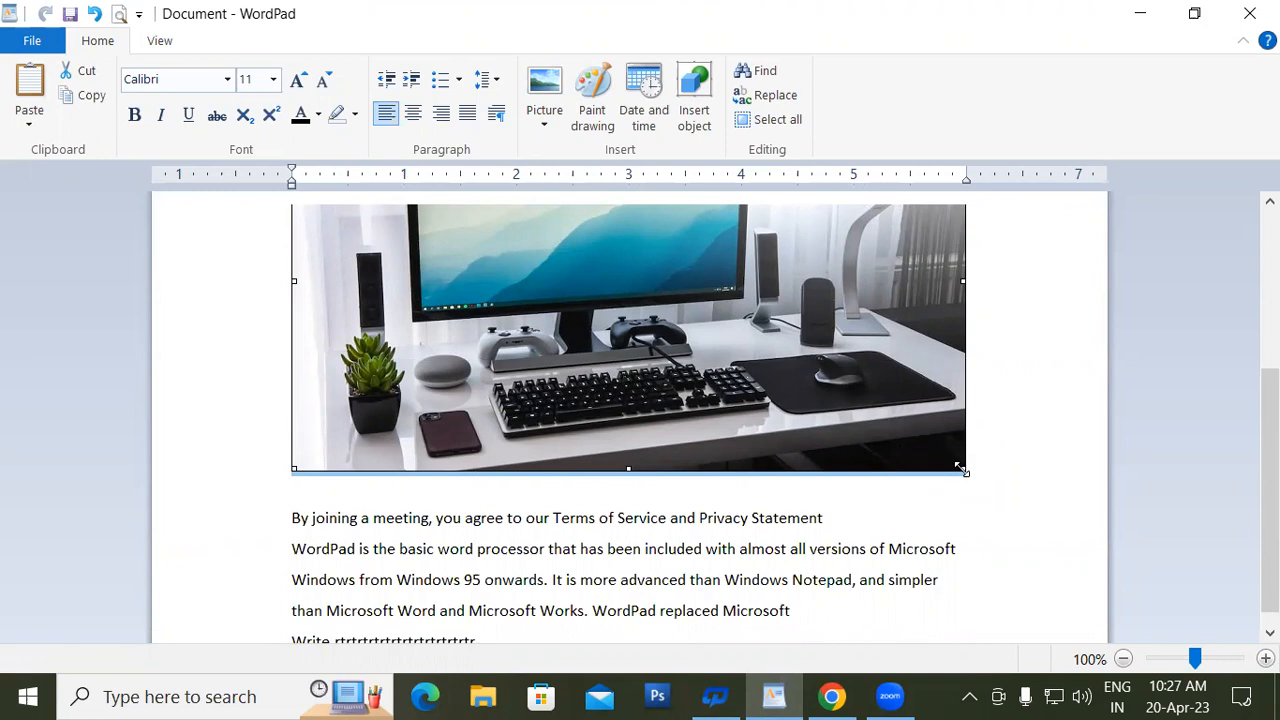
drag(962, 468, 553, 263)
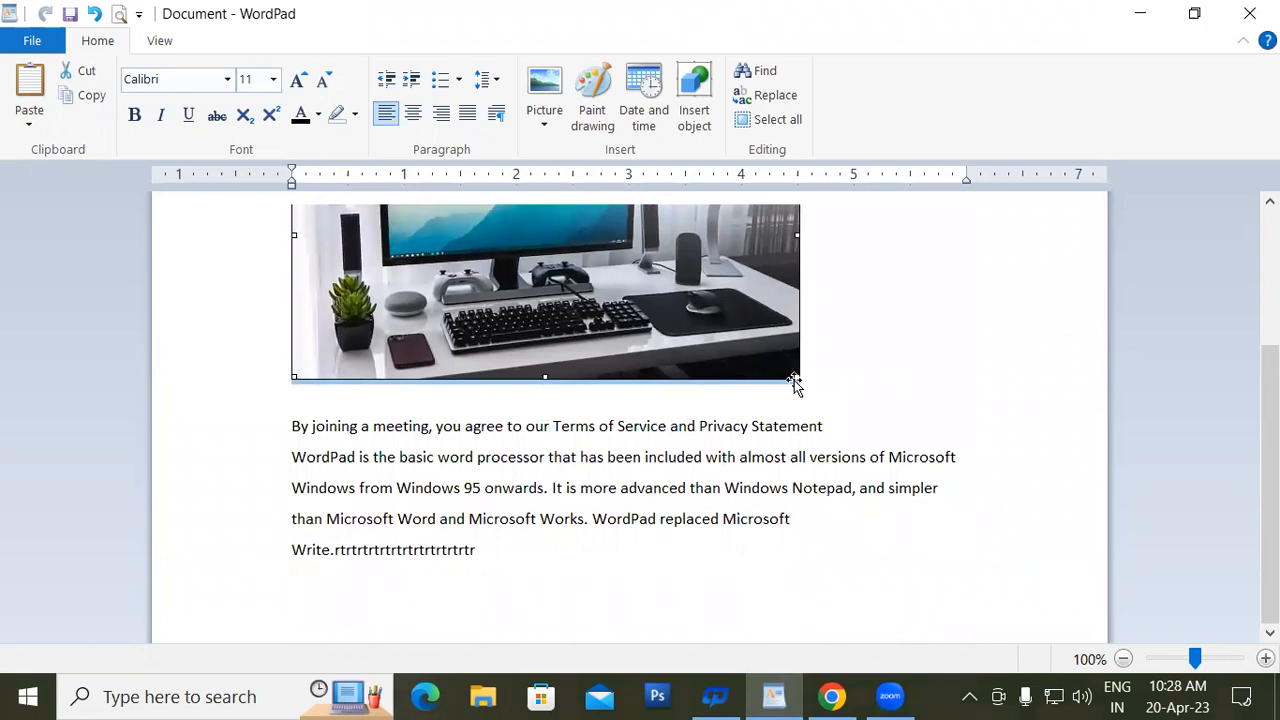
drag(763, 351, 737, 335)
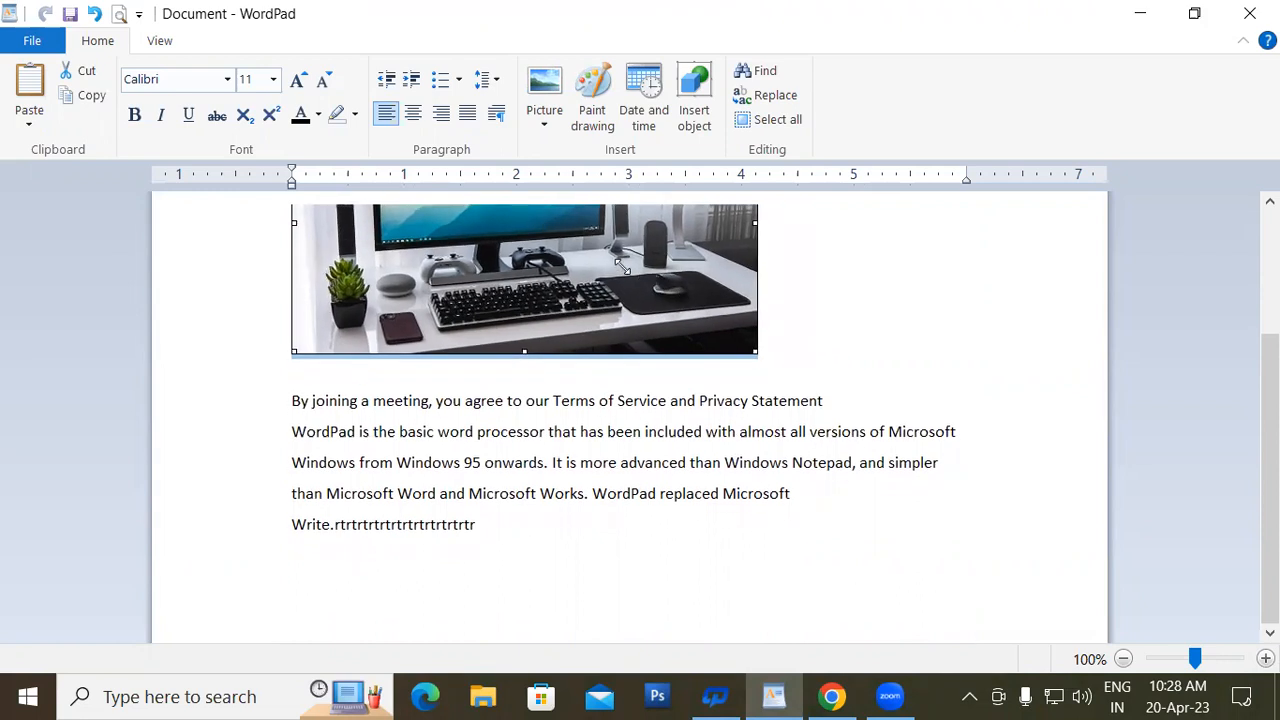
Shrink the computer picture further from its upper-right and lower-left corners to about 3.6 inches wide.
scroll(877, 369, up, 5)
scroll(760, 354, down, 2)
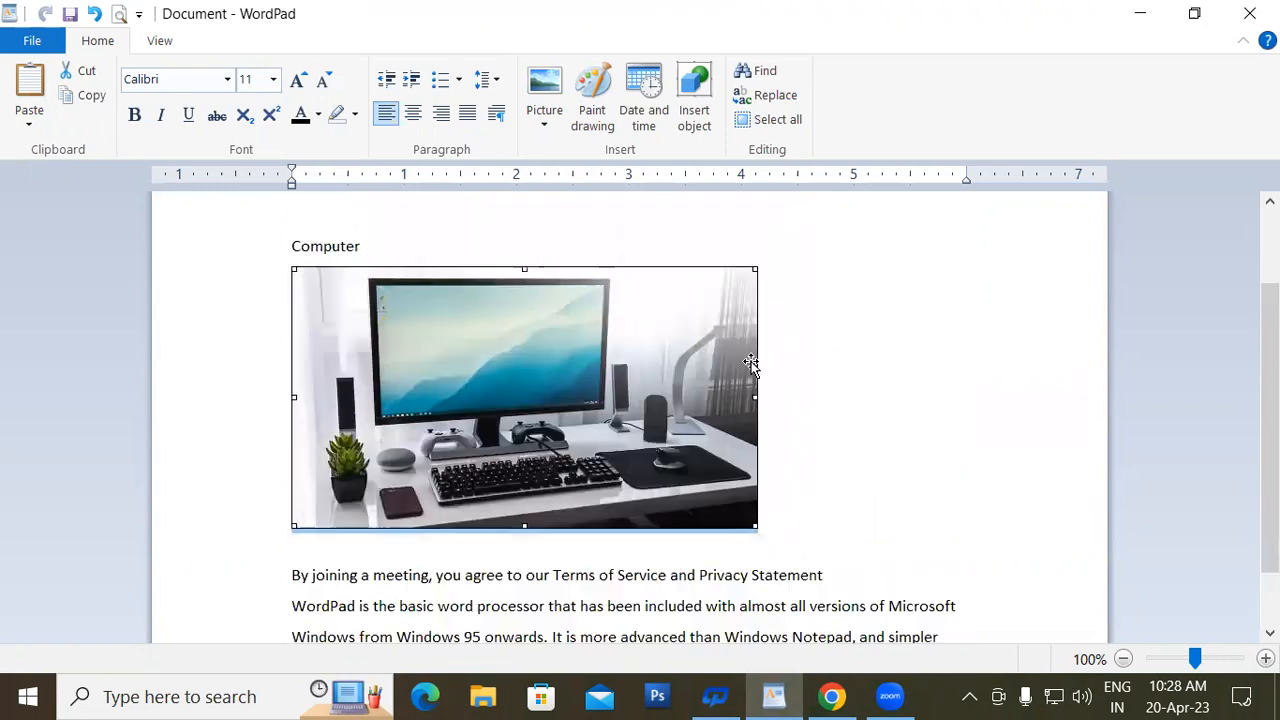
drag(757, 268, 549, 362)
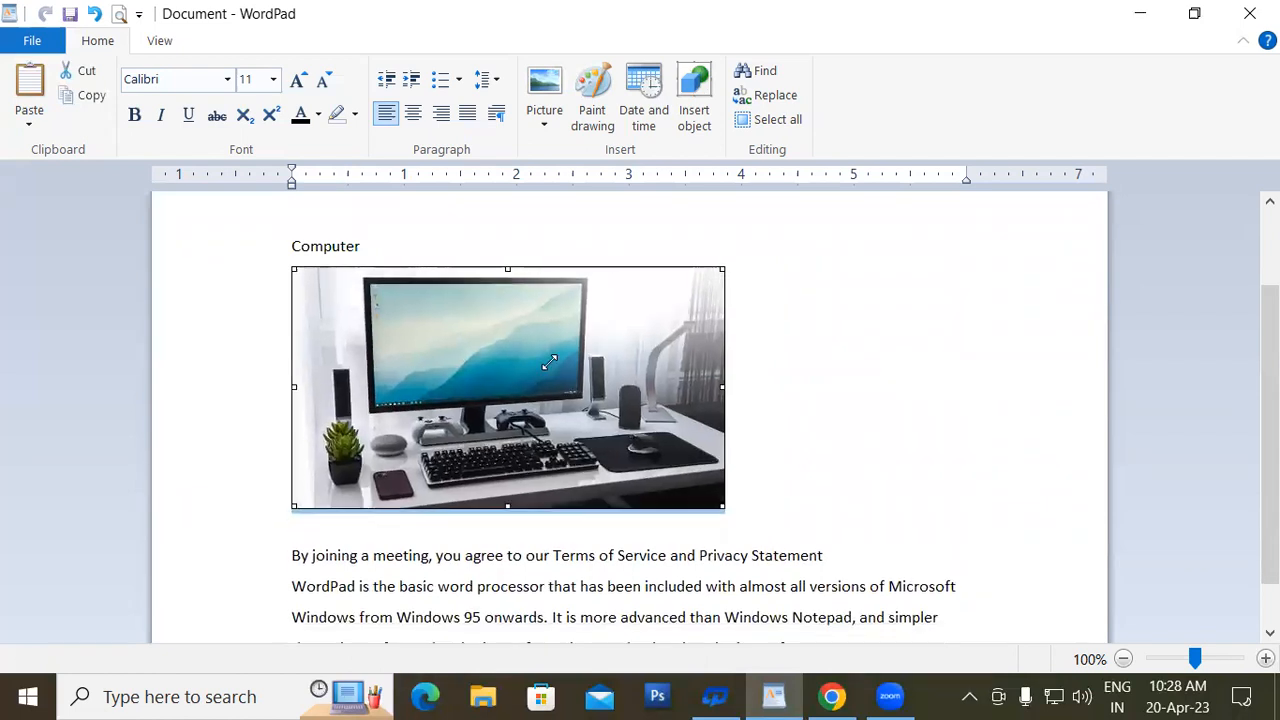
drag(453, 373, 430, 376)
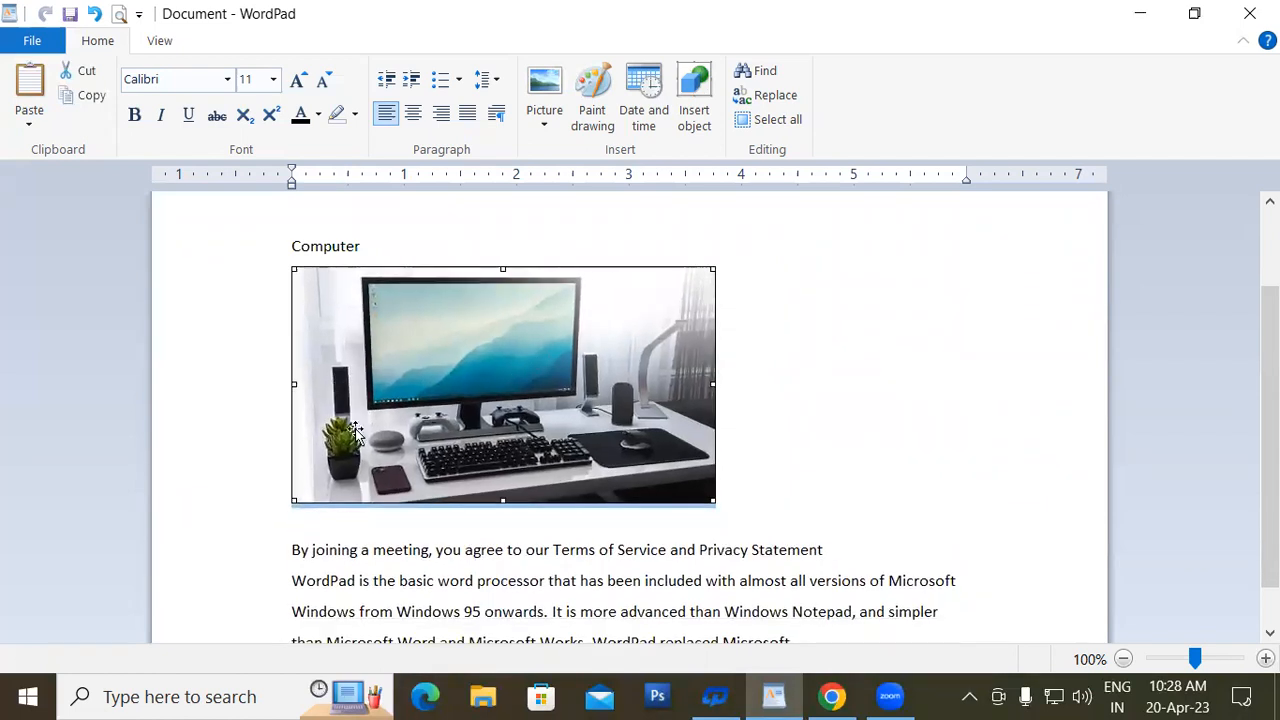
drag(295, 500, 380, 440)
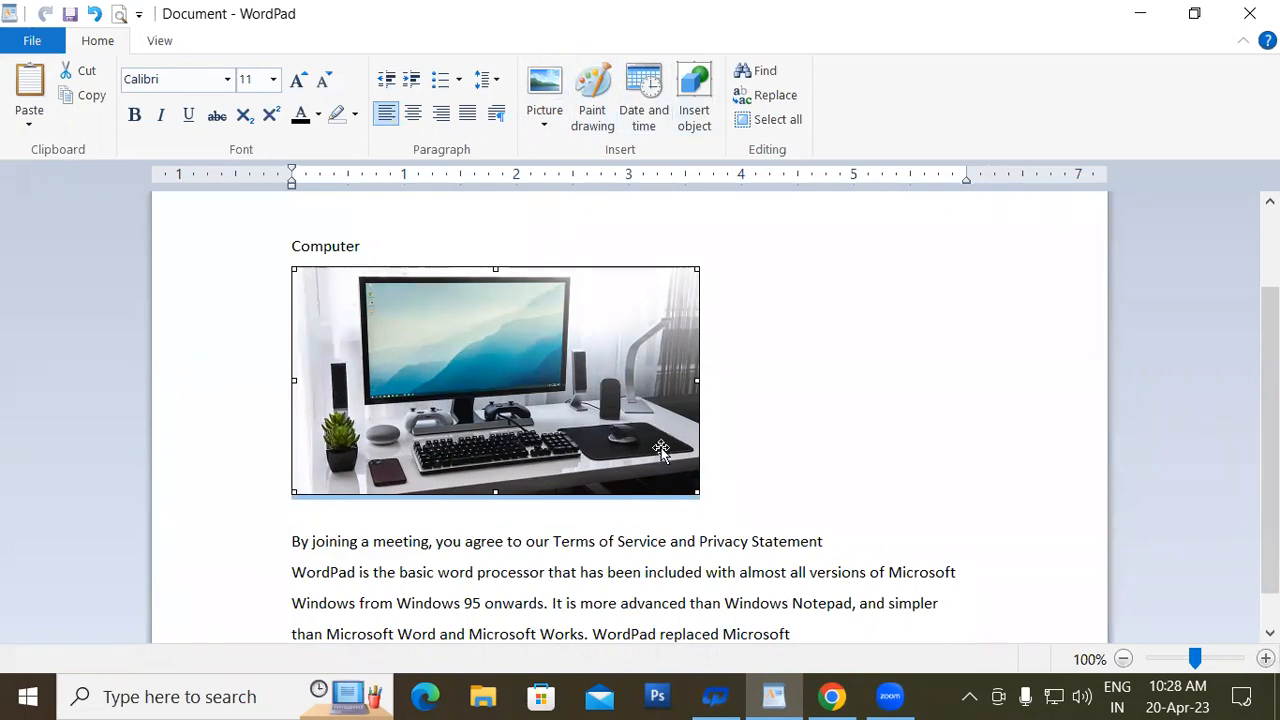
Adjust the picture's width and height separately, scale it down to about 2.6 inches wide, and deselect it.
drag(697, 382, 668, 408)
drag(481, 492, 481, 360)
drag(453, 430, 453, 530)
drag(664, 528, 462, 402)
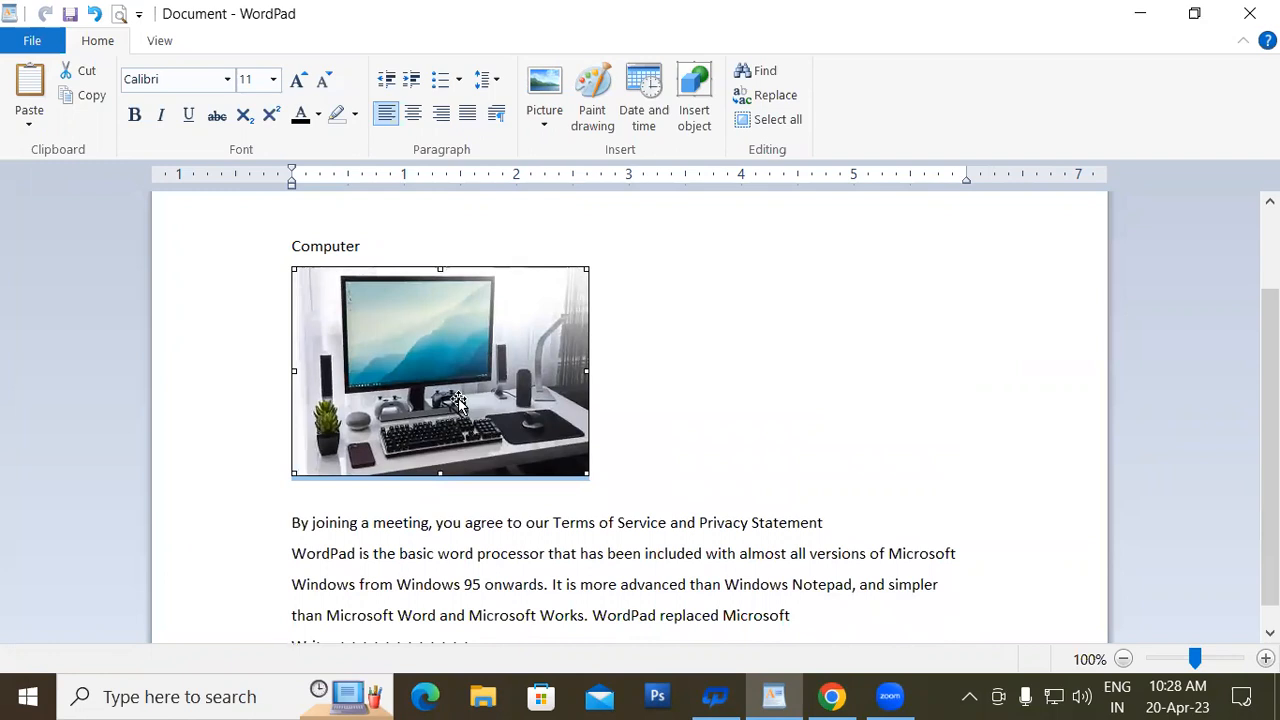
click(615, 412)
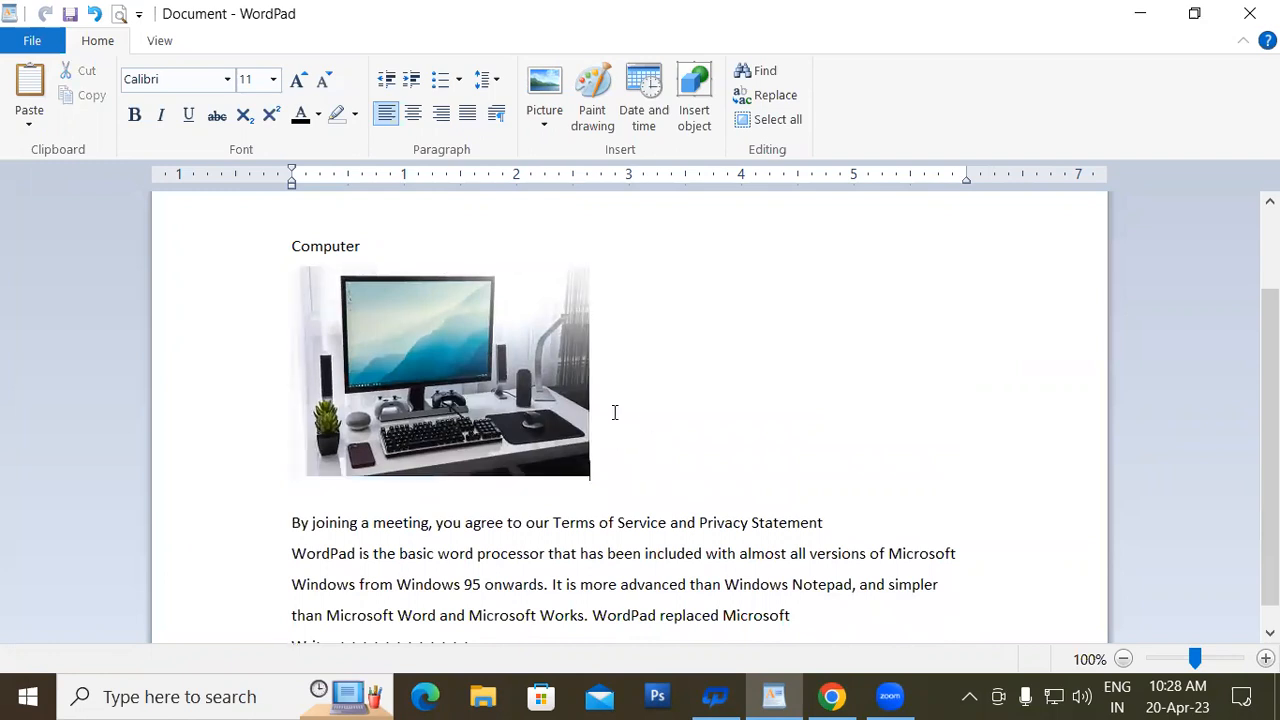
Add a line reading "Mouse" followed by an empty line above "Windows from Windows 95 onwards".
scroll(557, 449, down, 1)
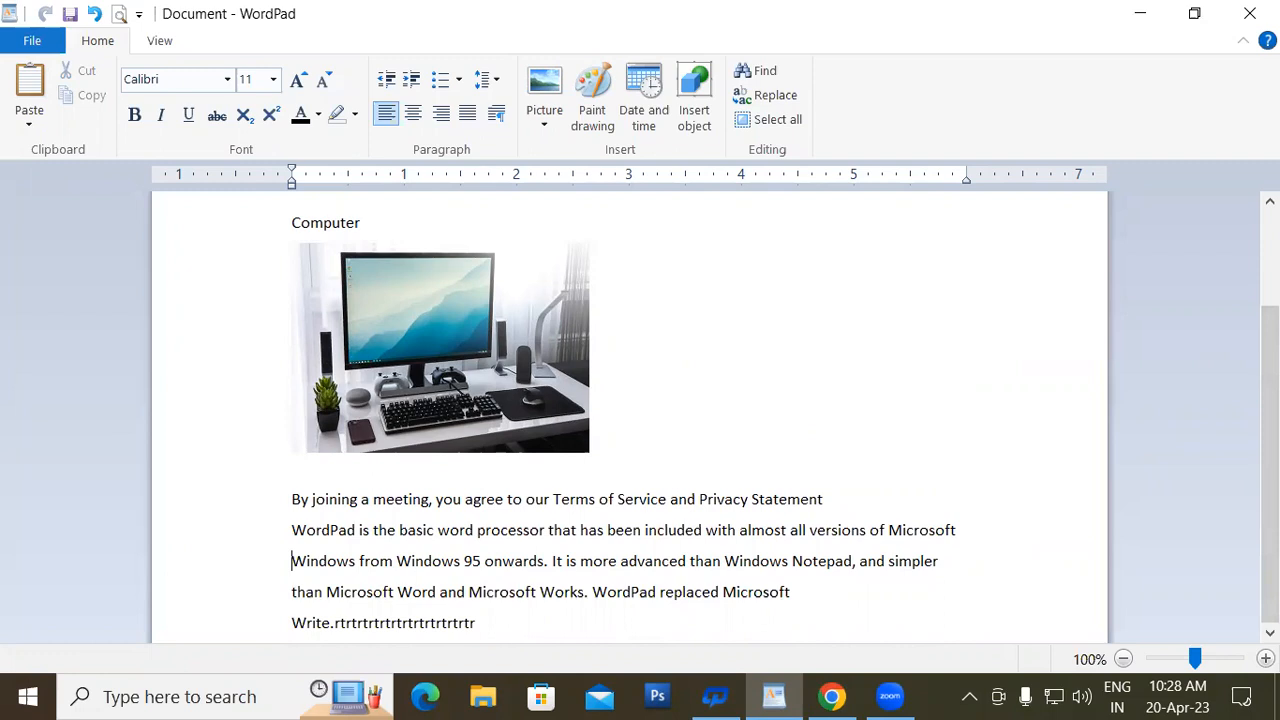
key(Return)
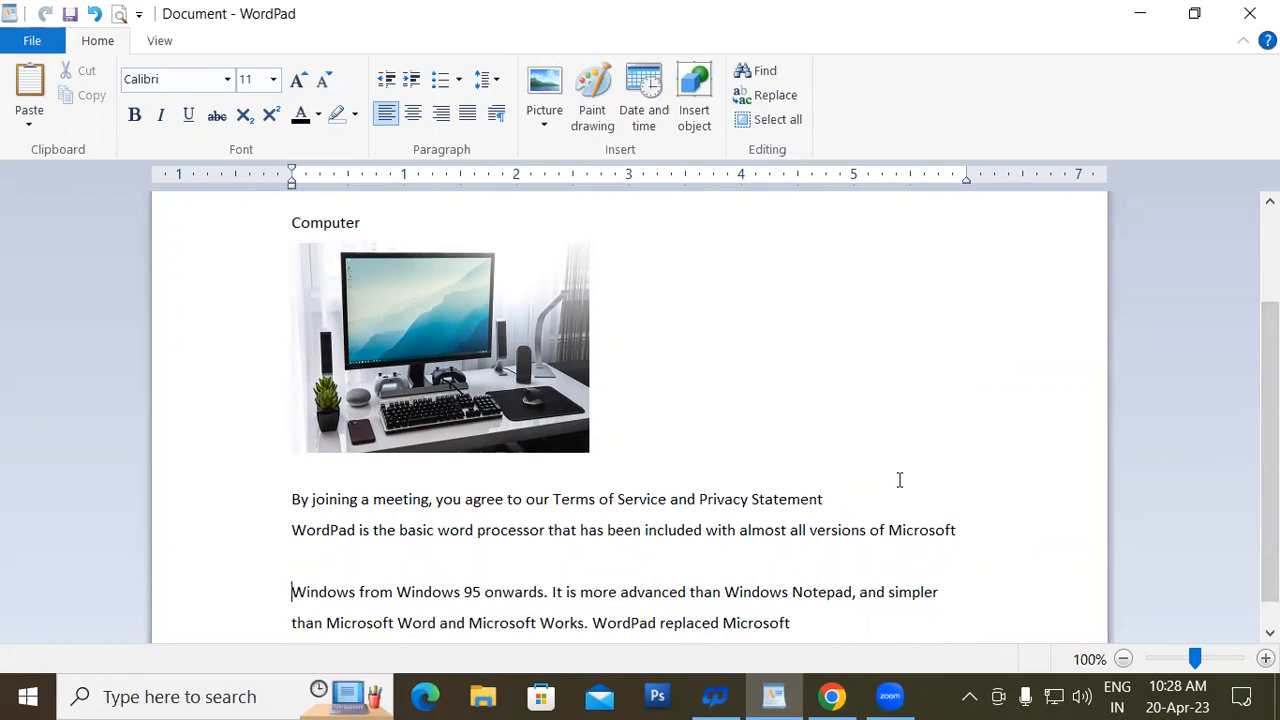
click(306, 566)
text(MOu)
key(BackSpace)
key(BackSpace)
key(BackSpace)
key(BackSpace)
key(Return)
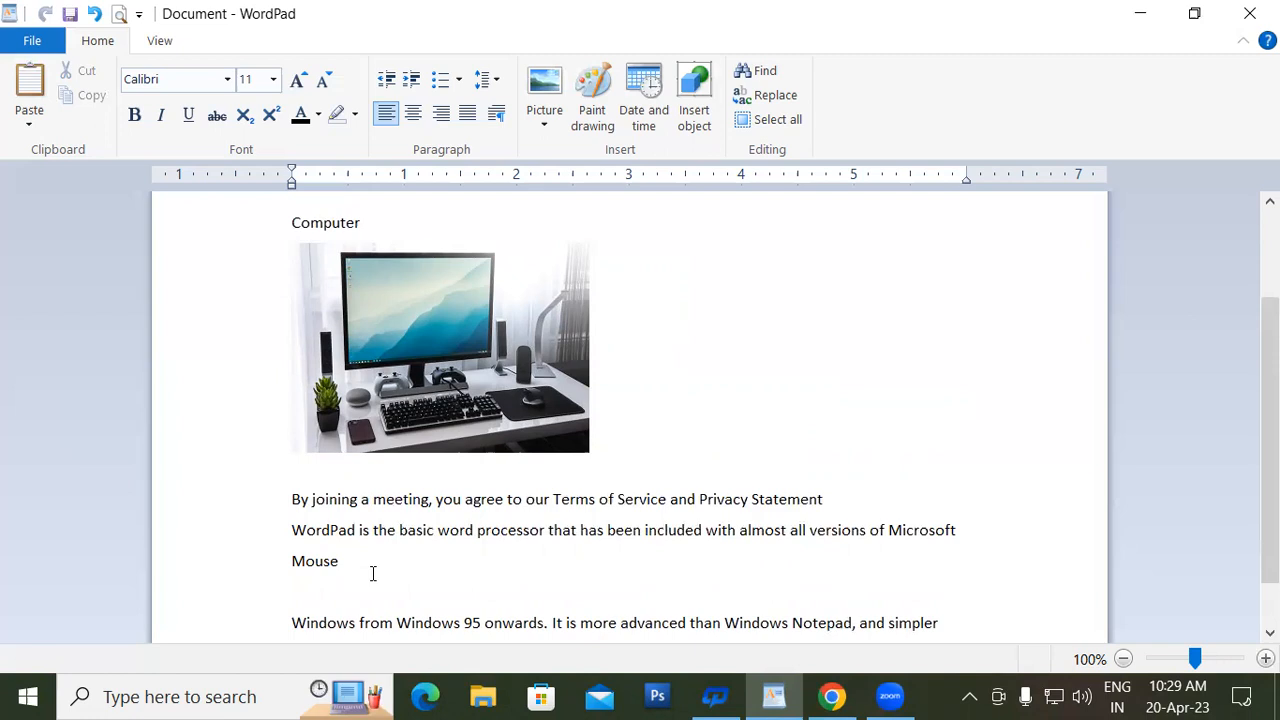
Switch to Chrome and change the Google image search to "Mouse images jpeg".
click(849, 697)
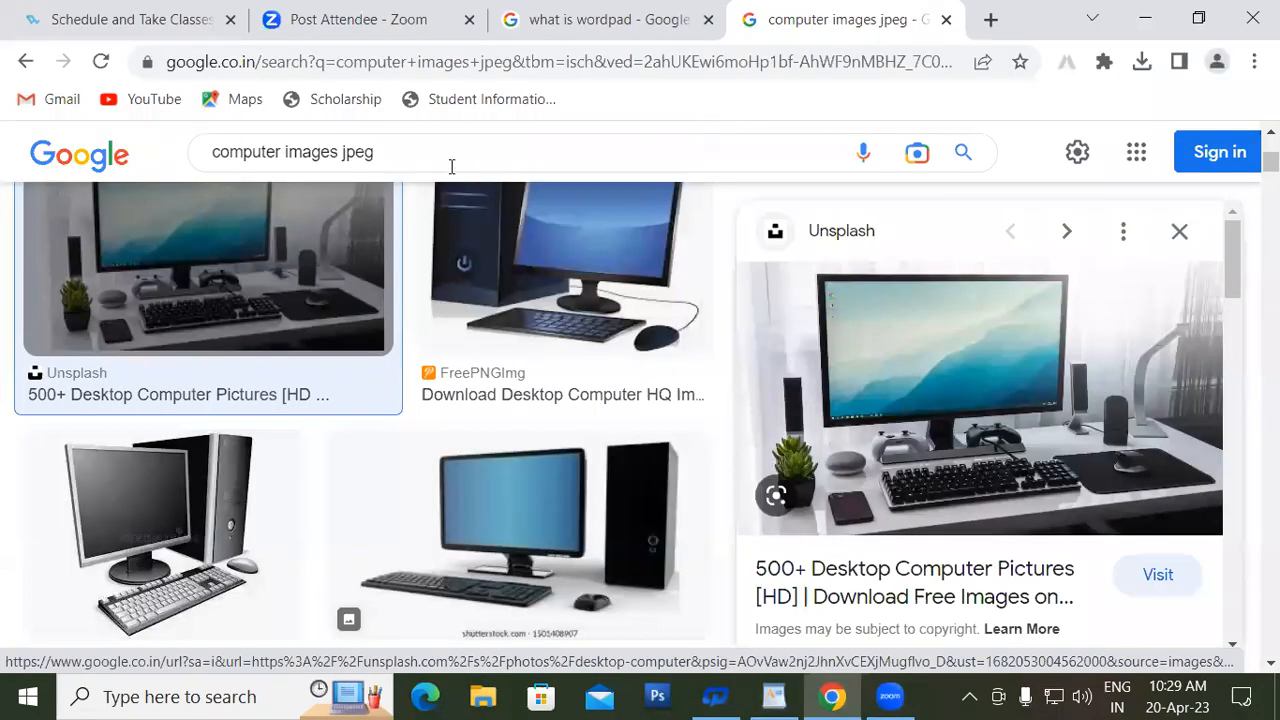
double_click(284, 152)
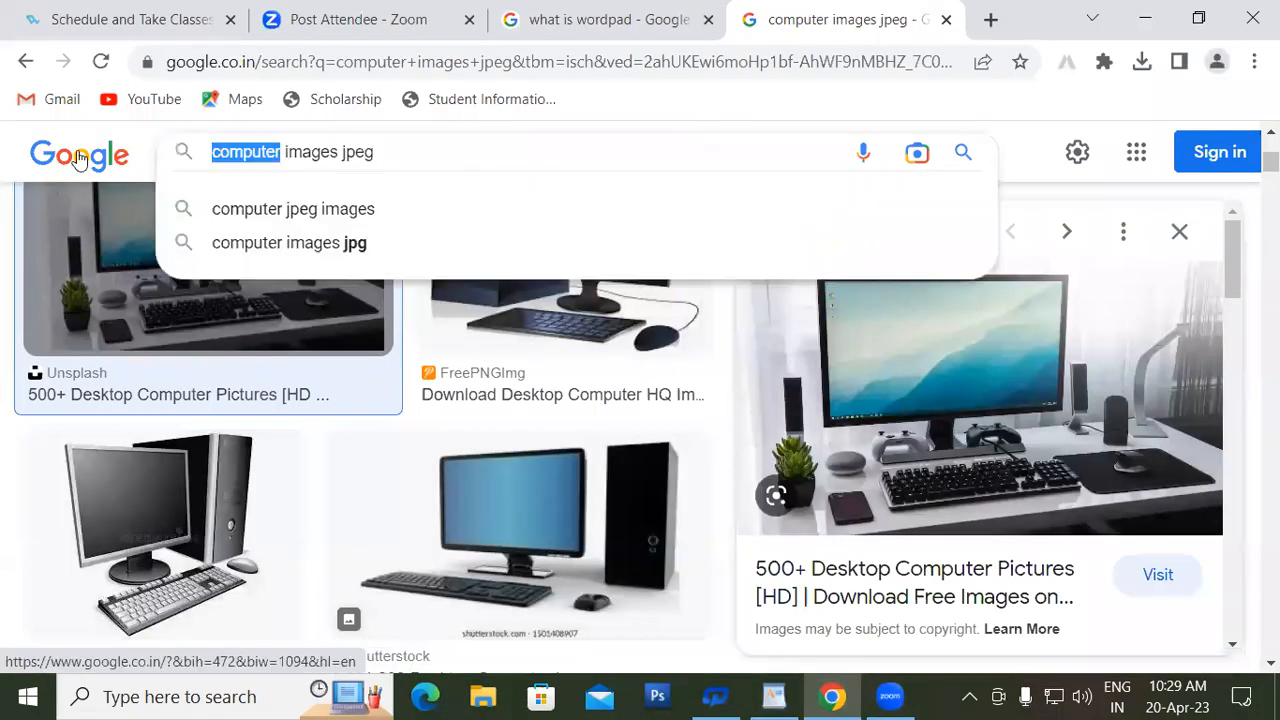
text(Mou)
key(BackSpace)
key(BackSpace)
text(ouse)
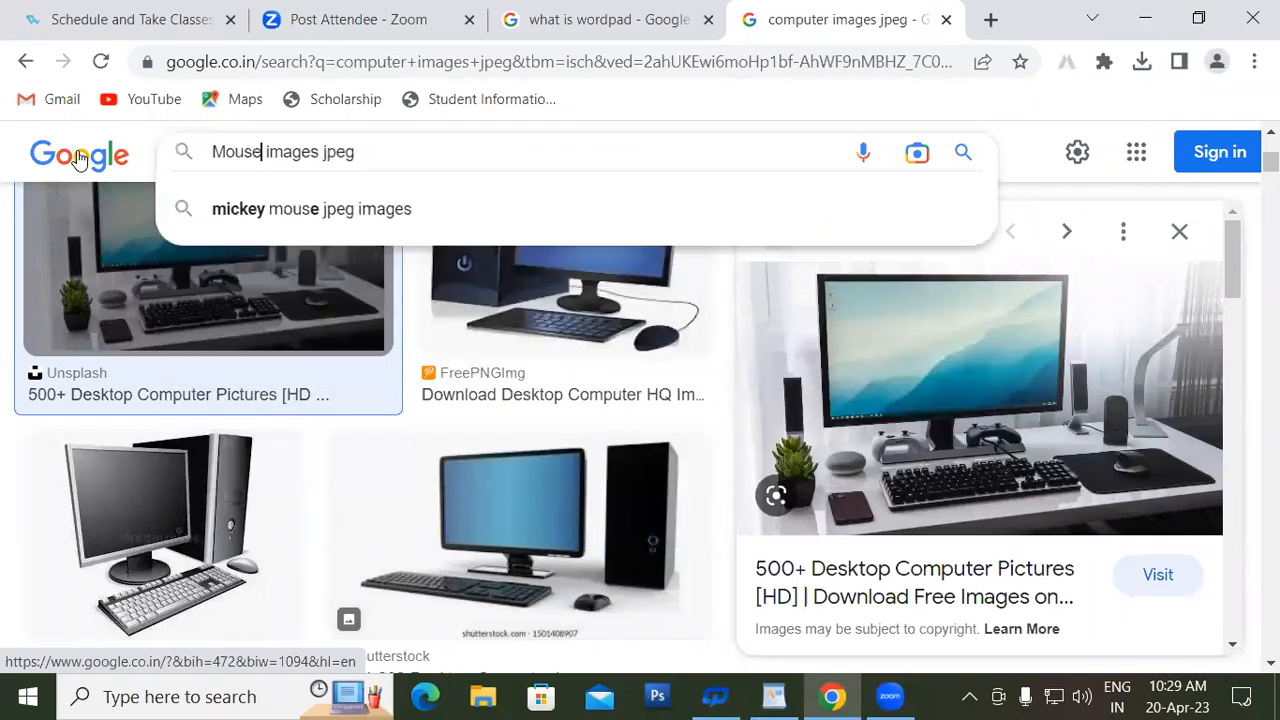
key(Return)
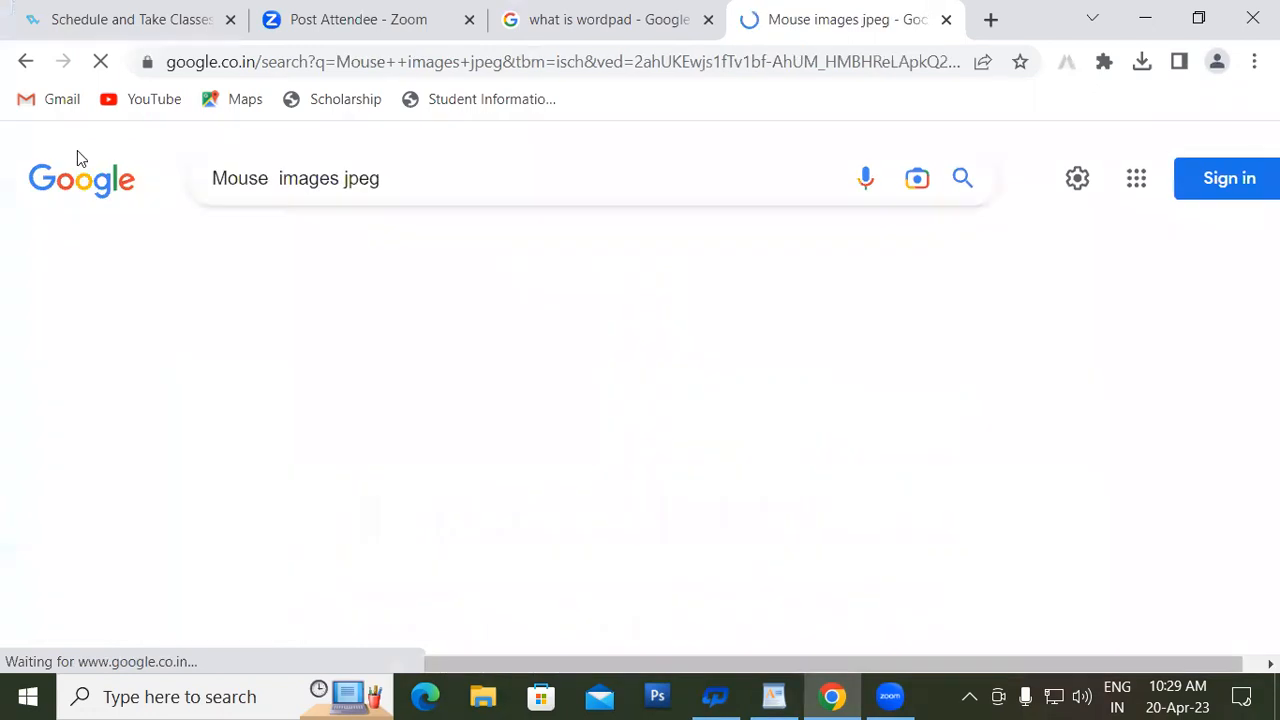
Browse the mouse image results for a suitable picture of a computer mouse.
scroll(683, 401, down, 7)
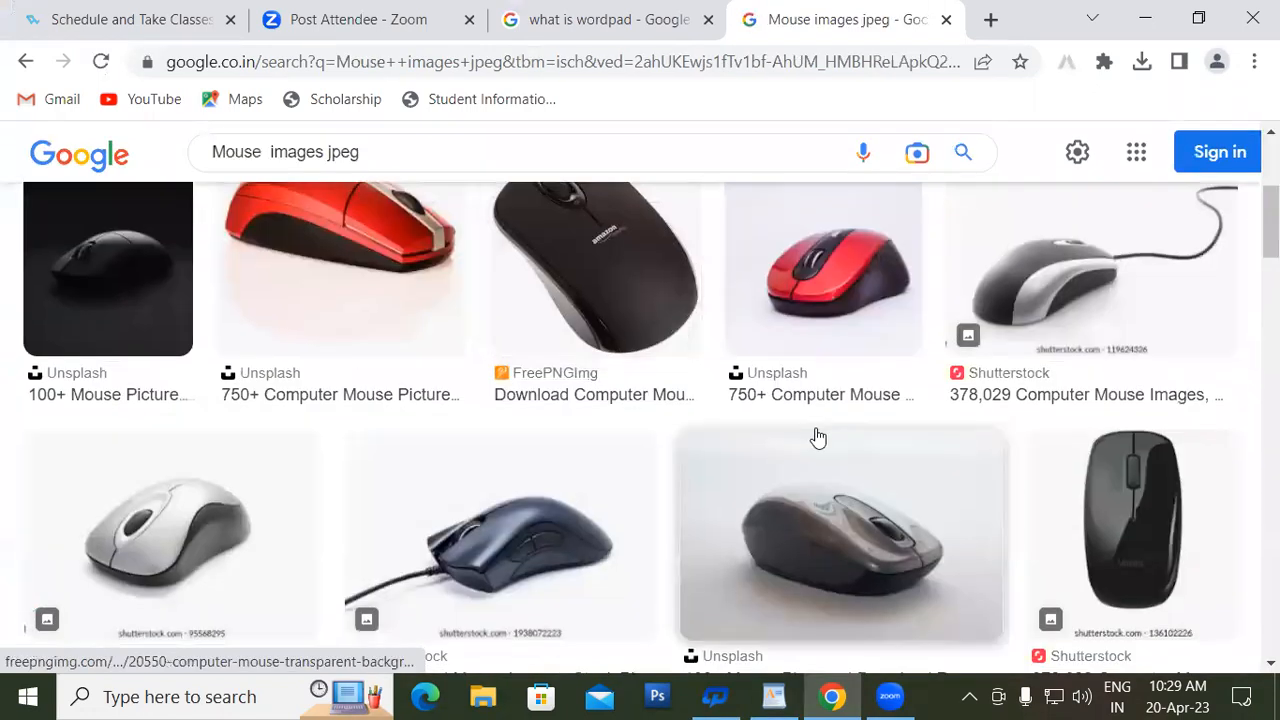
scroll(771, 461, down, 6)
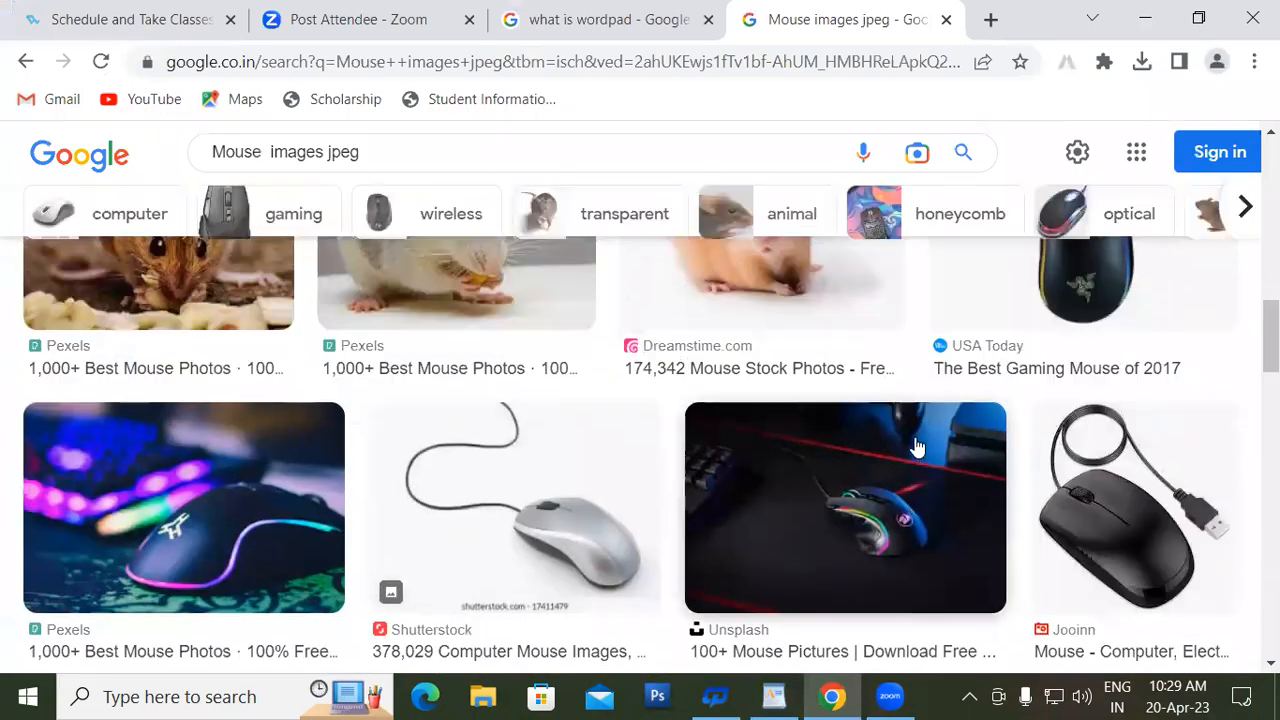
scroll(300, 430, up, 3)
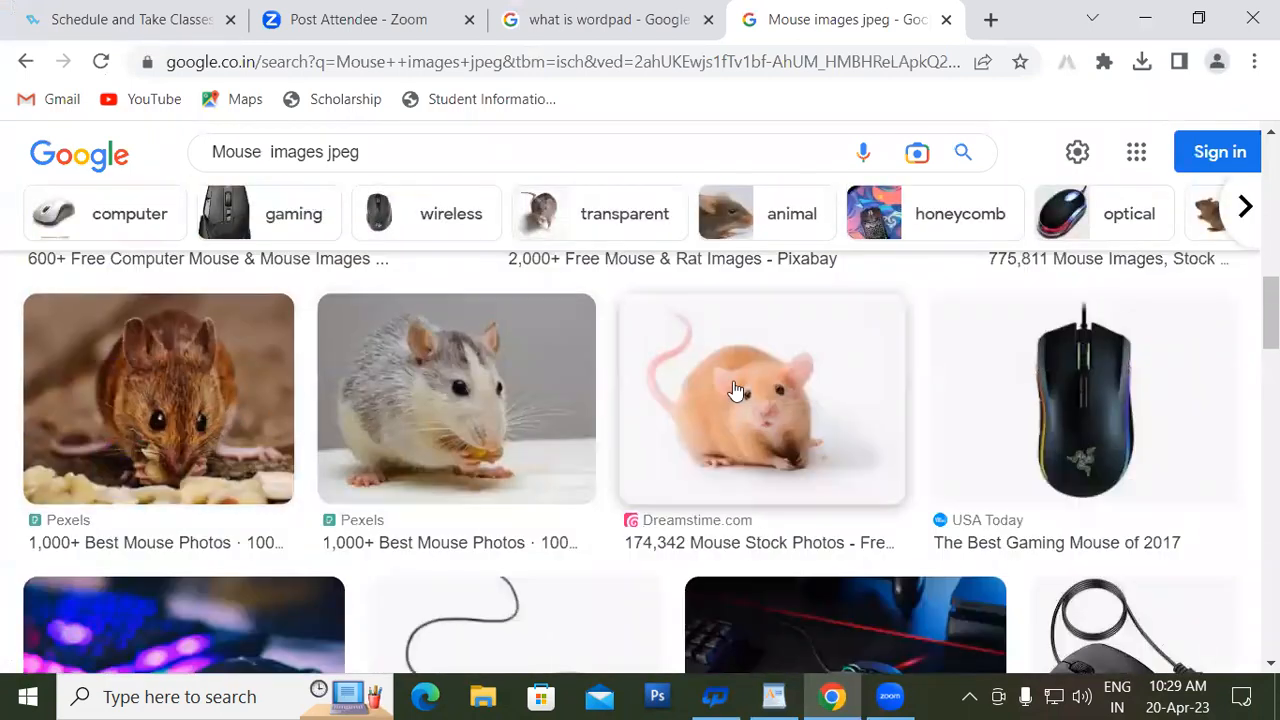
scroll(806, 434, down, 7)
scroll(985, 476, down, 8)
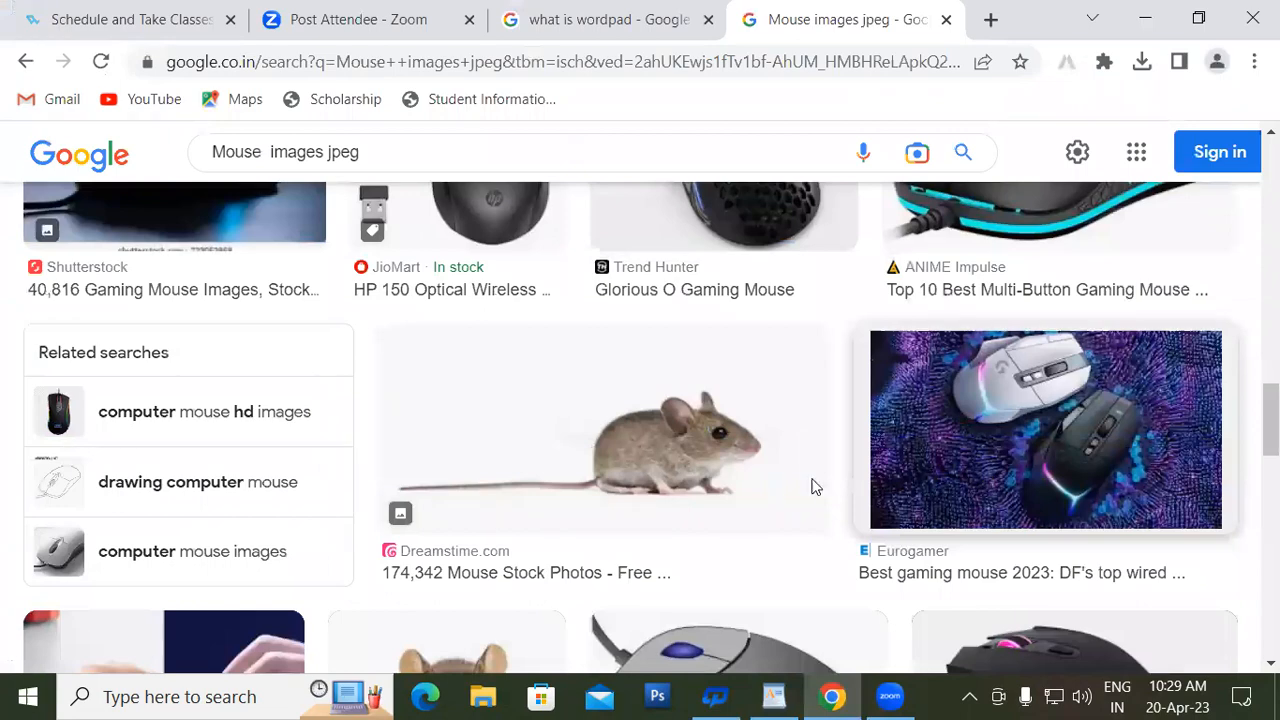
scroll(785, 479, down, 13)
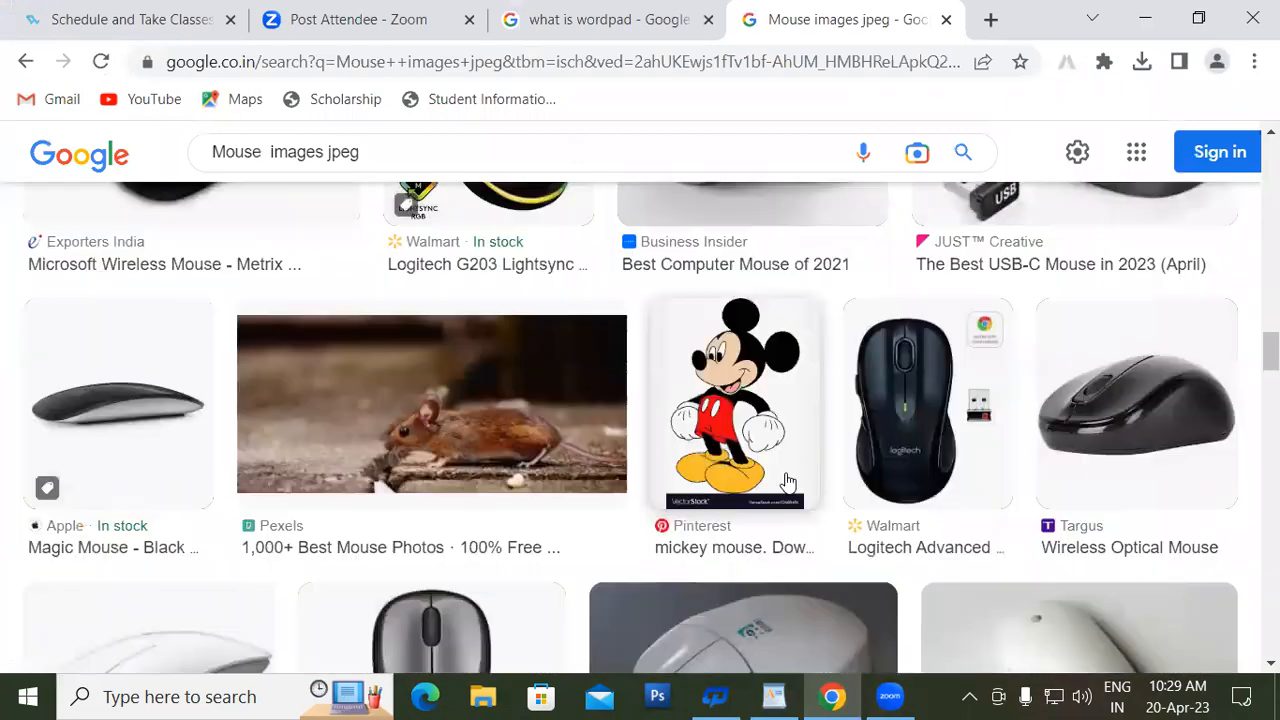
scroll(910, 485, down, 9)
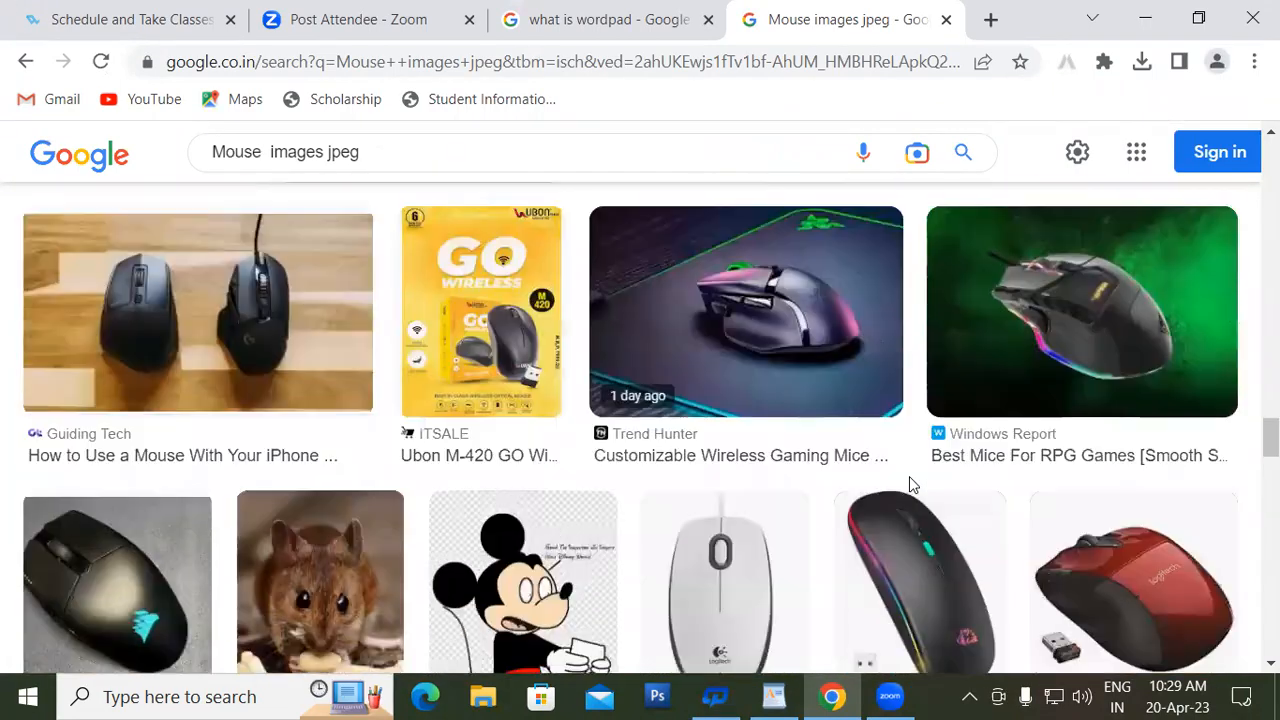
scroll(743, 451, down, 5)
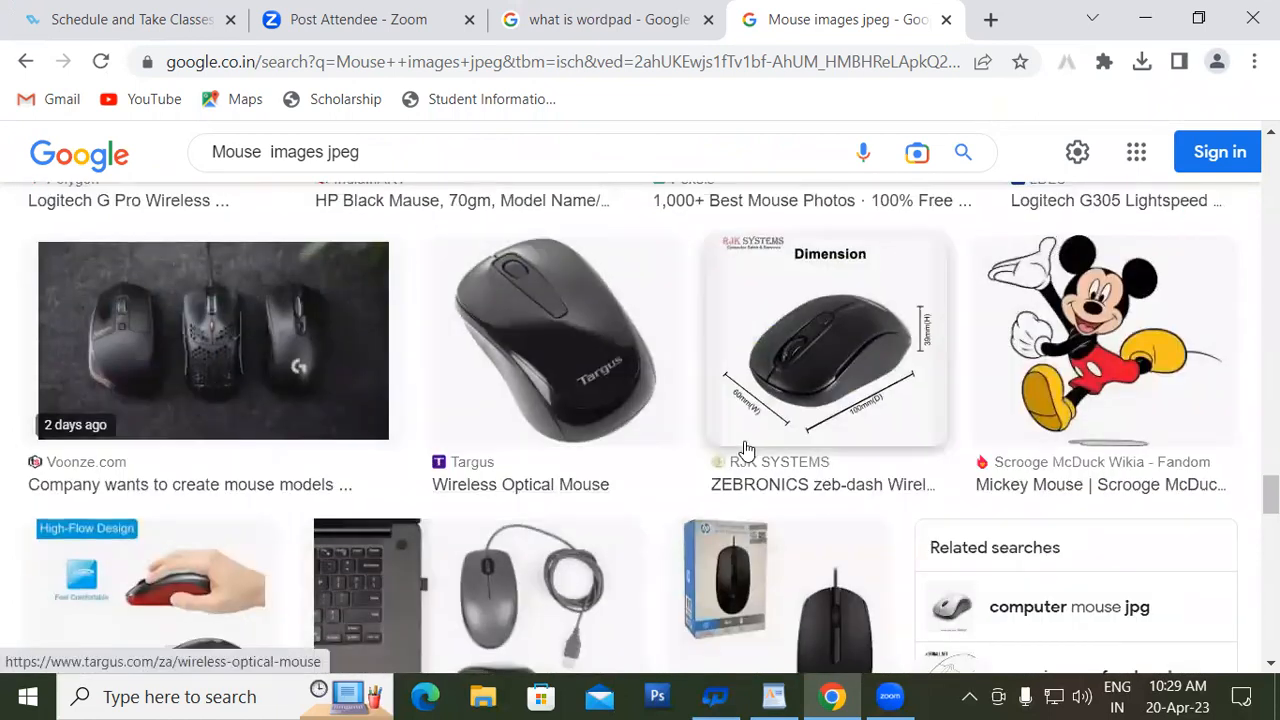
scroll(760, 460, up, 3)
scroll(770, 475, up, 1)
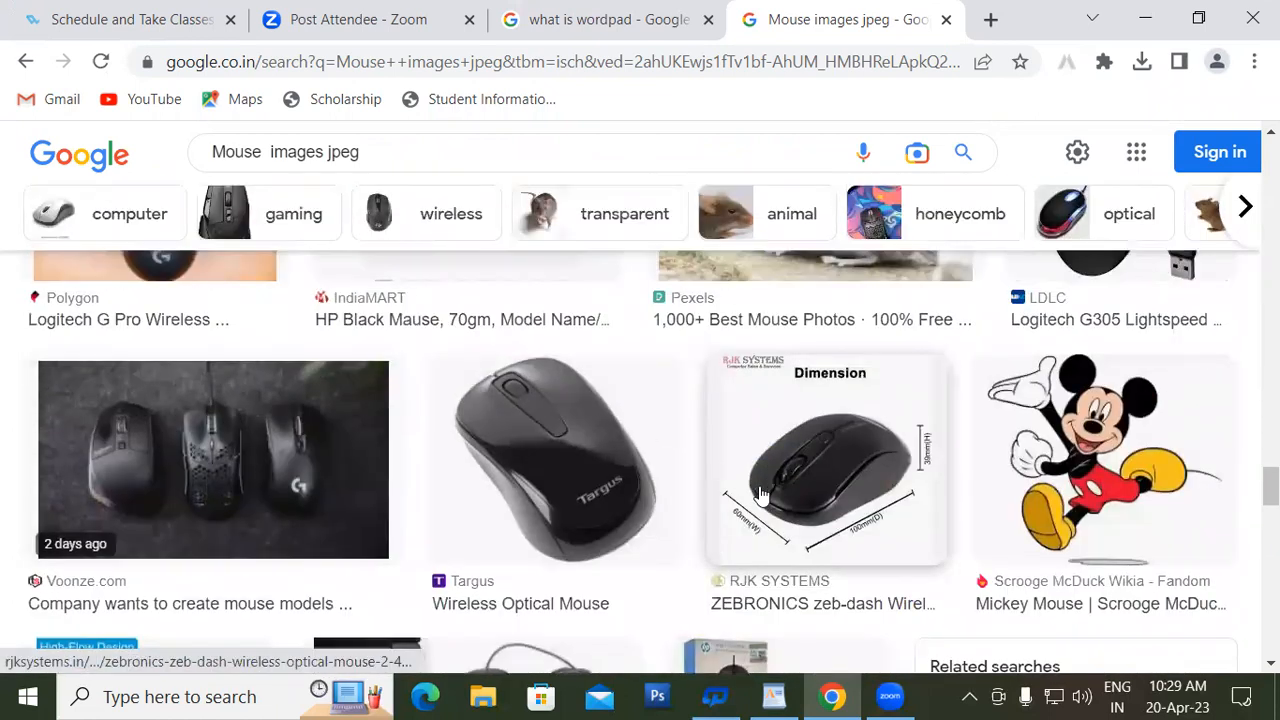
scroll(677, 471, down, 2)
scroll(677, 480, down, 10)
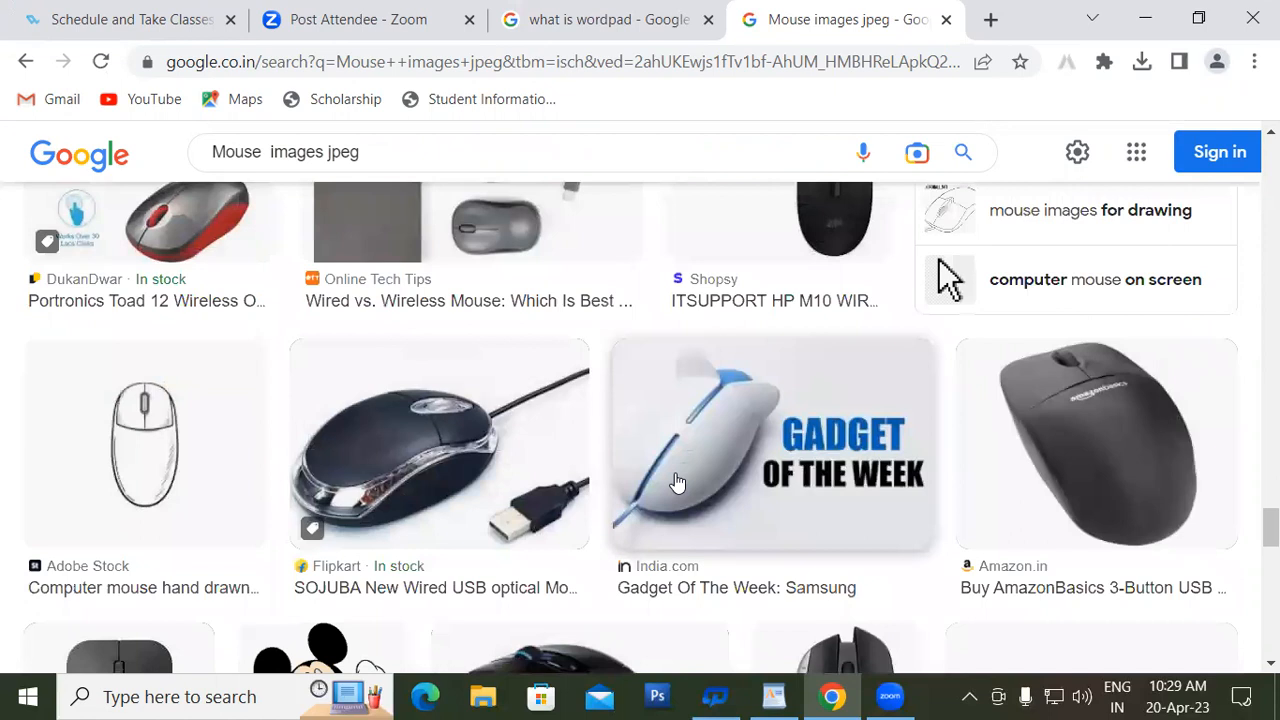
scroll(675, 472, down, 3)
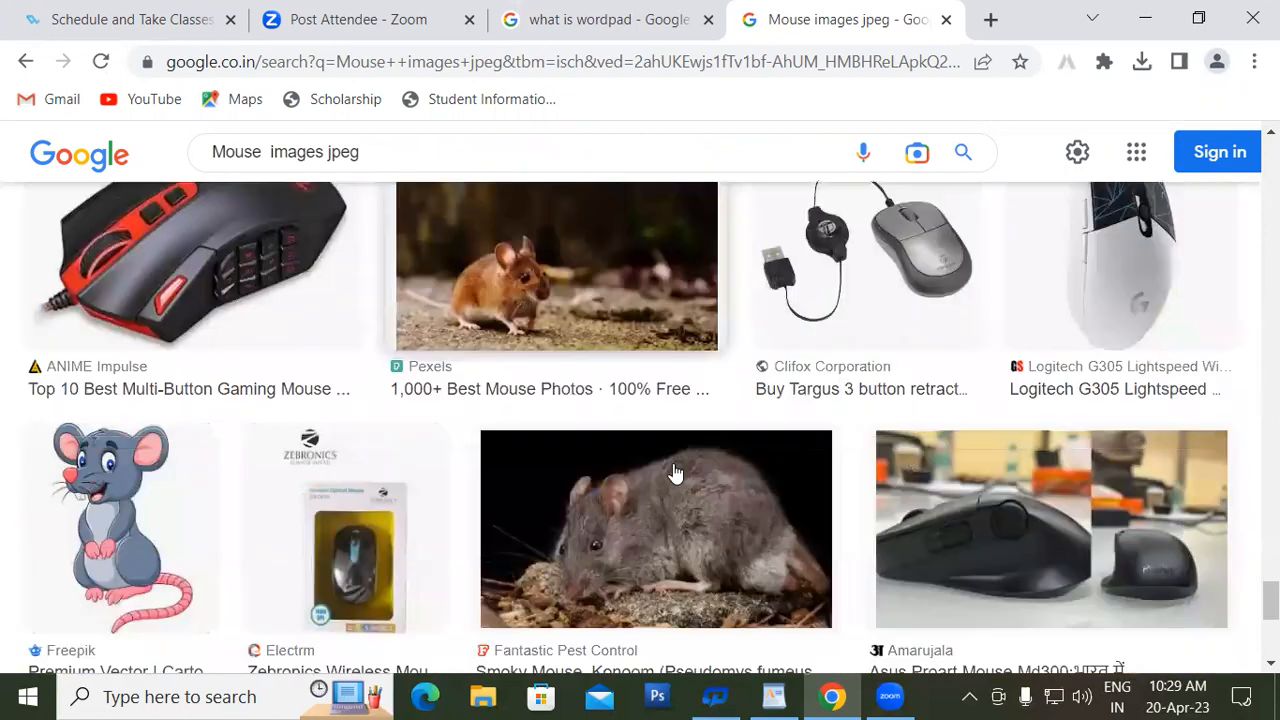
scroll(437, 457, up, 2)
scroll(437, 457, up, 2)
Save ANIME Impulse's black-and-red gaming mouse image to the Desktop as the JPEG image 1+redragon.
click(217, 429)
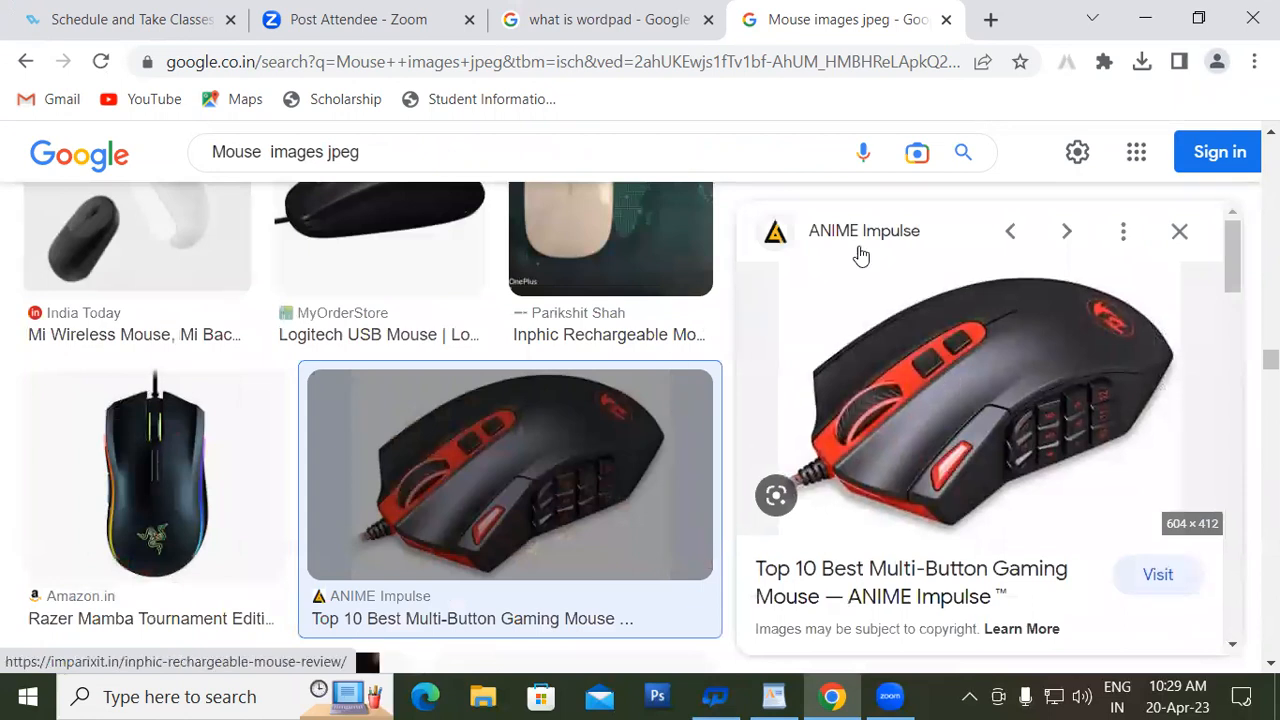
right_click(1031, 346)
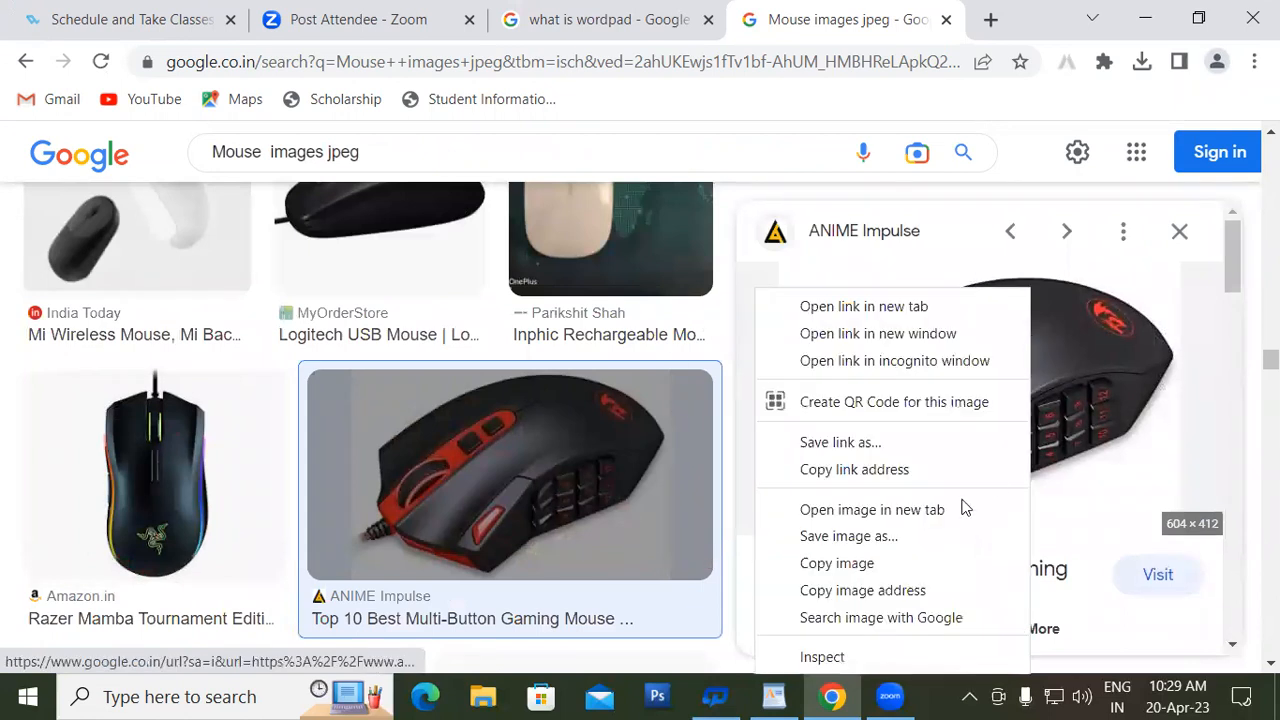
click(846, 537)
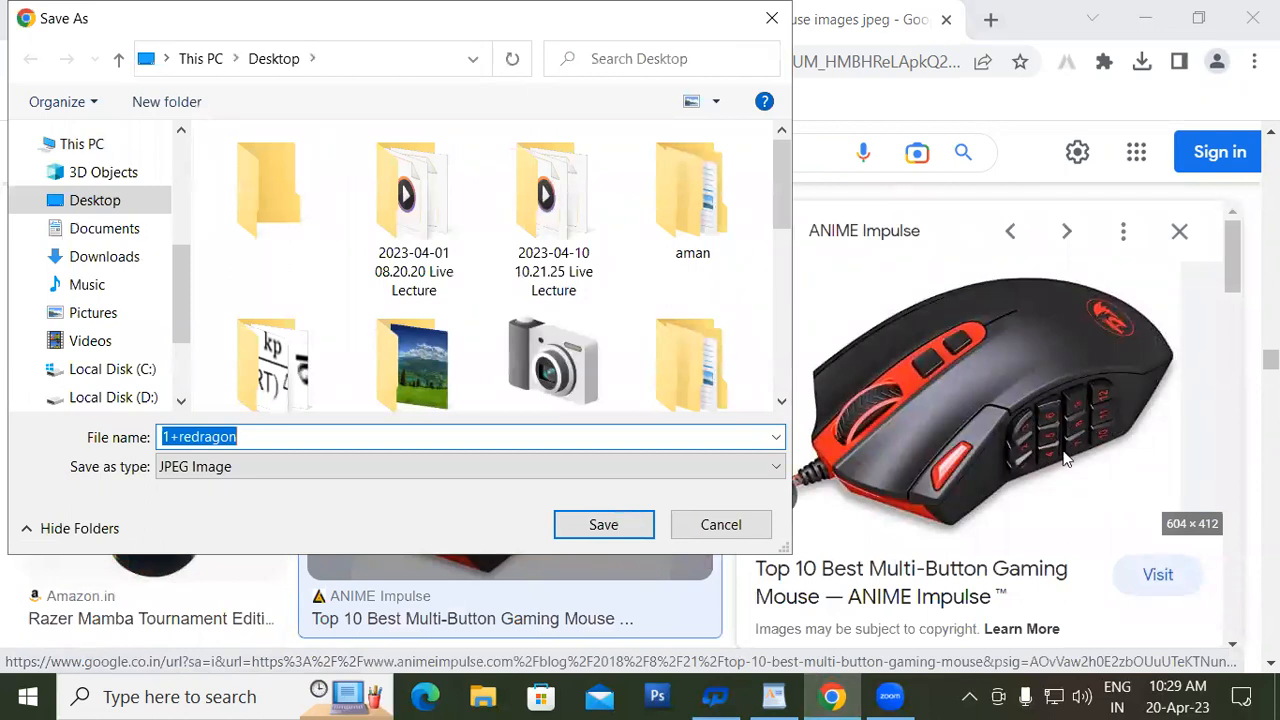
click(97, 205)
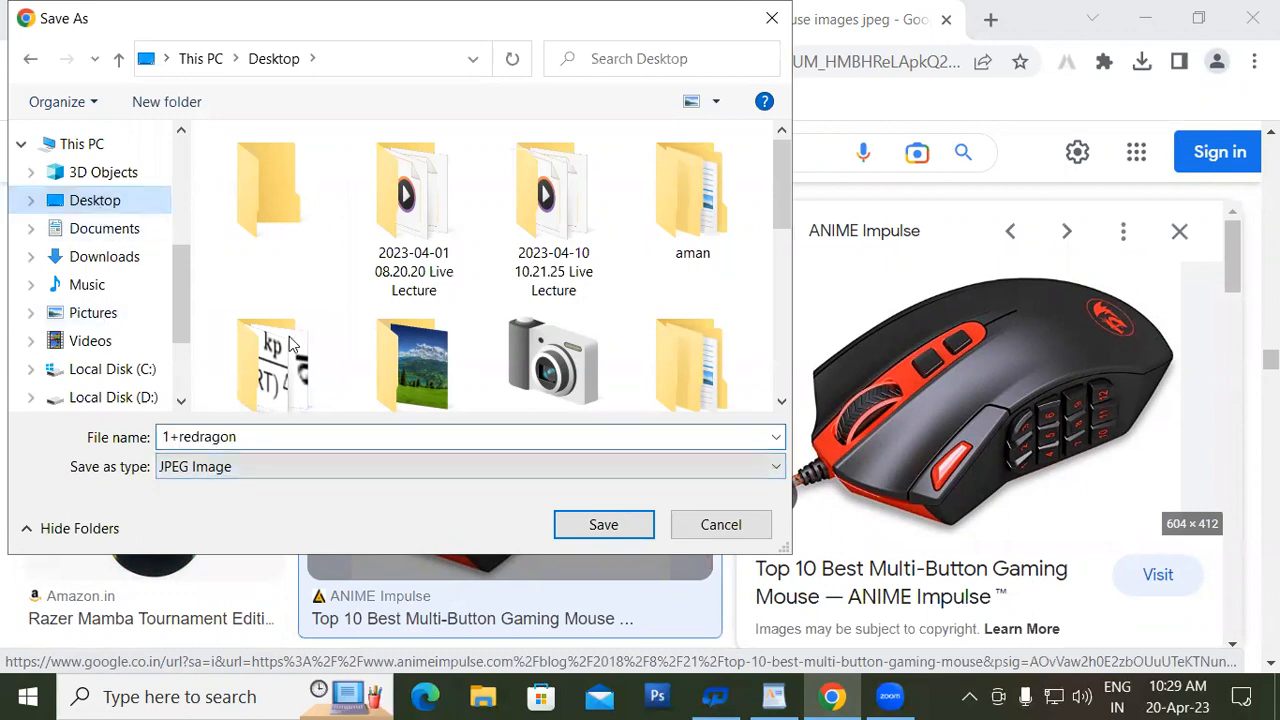
click(590, 526)
click(590, 526)
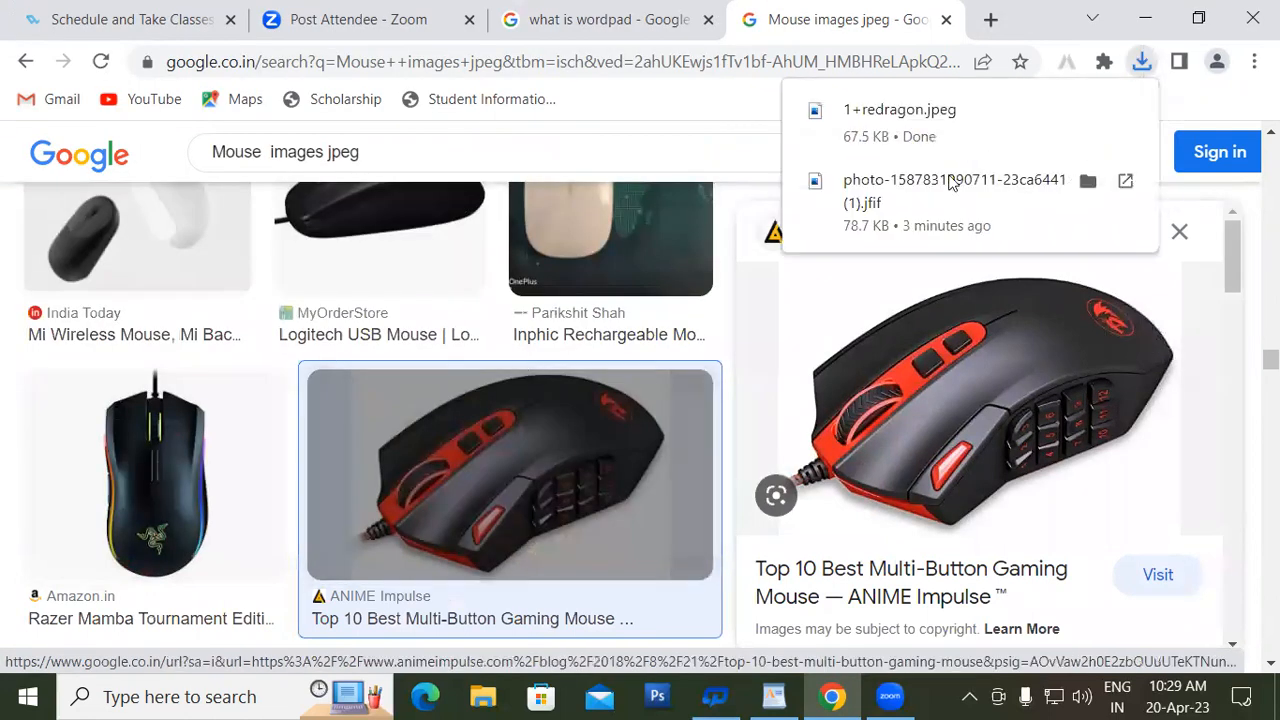
Switch to WordPad and insert the 1+redragon picture from the Desktop on the empty line below "Mouse".
click(778, 694)
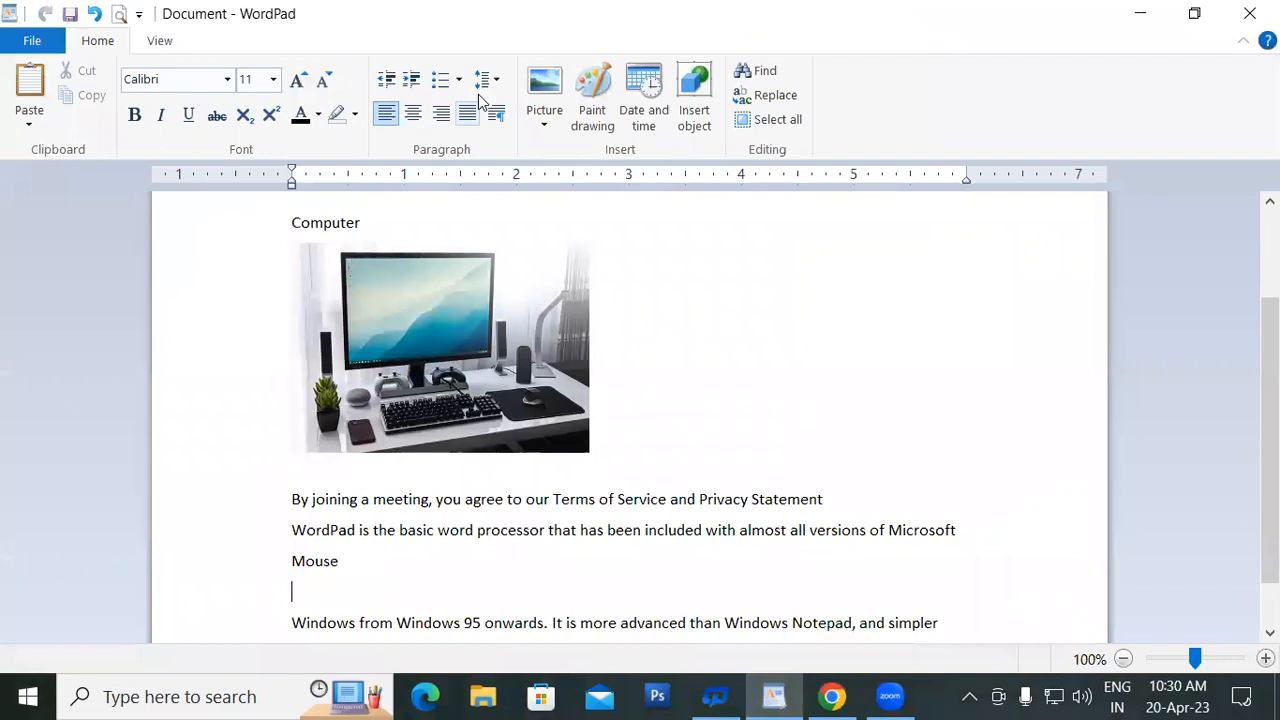
click(544, 124)
click(580, 154)
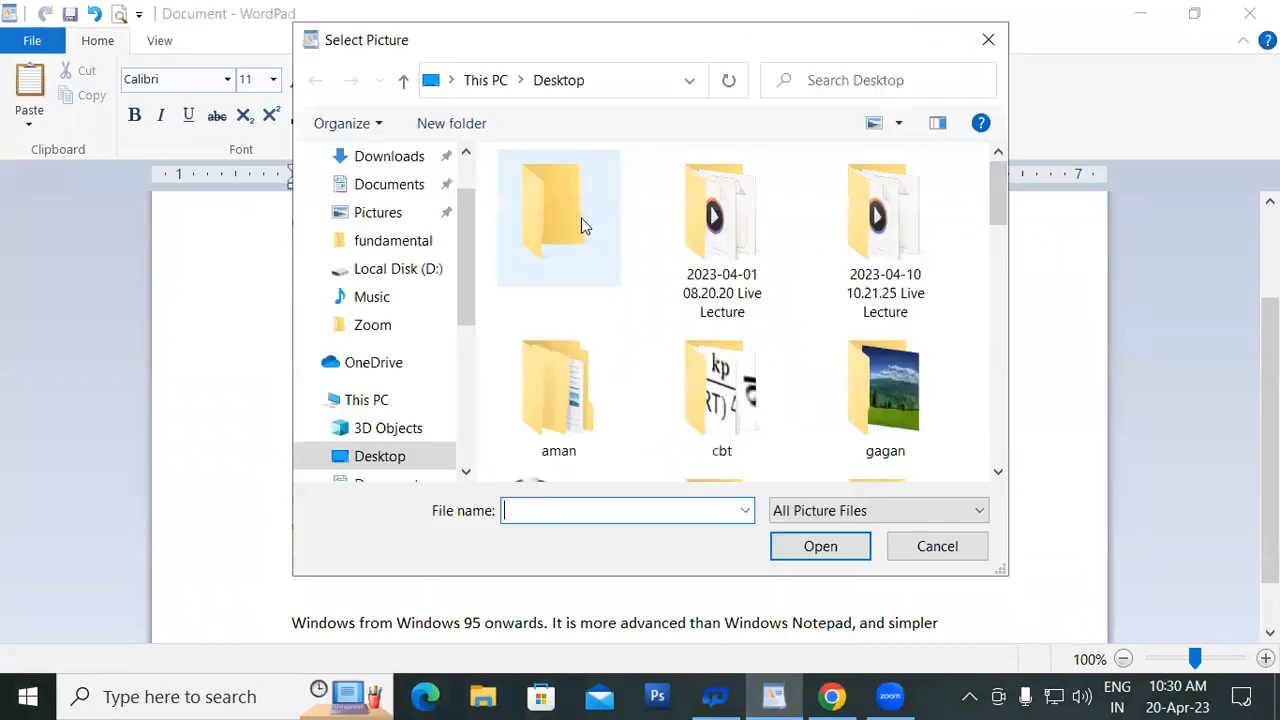
scroll(385, 235, up, 1)
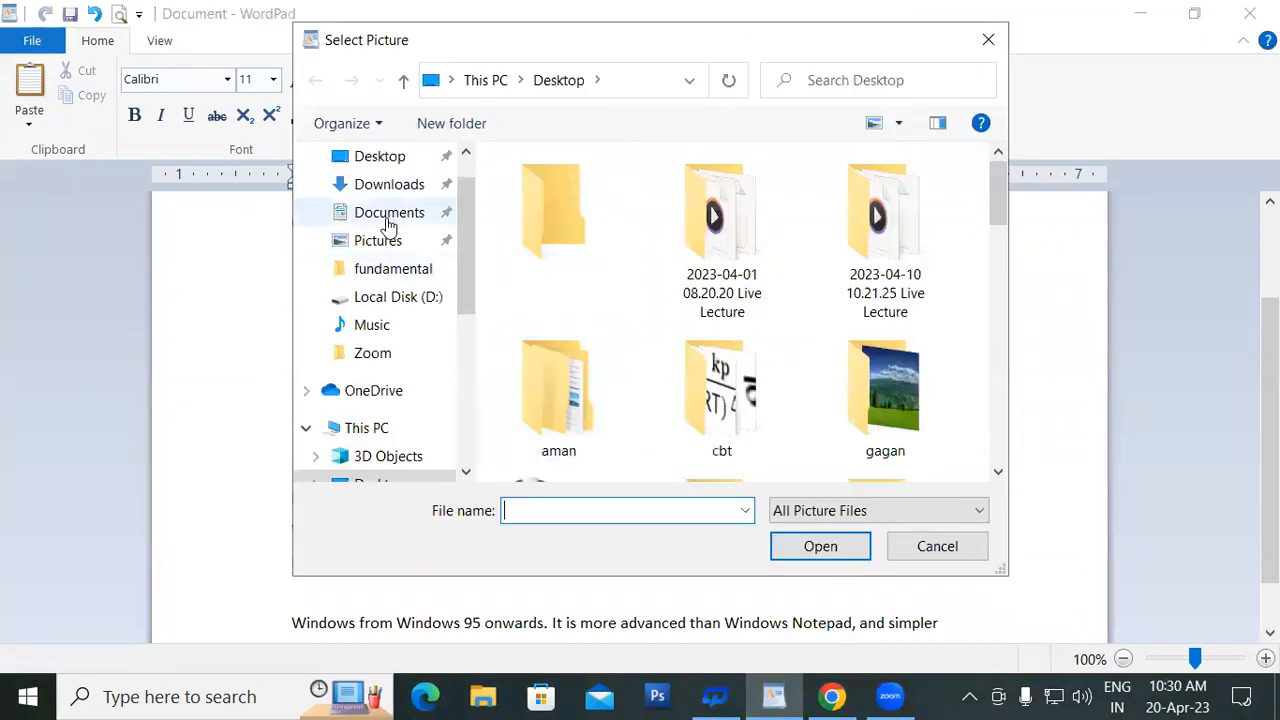
click(382, 160)
drag(998, 195, 1037, 350)
click(585, 410)
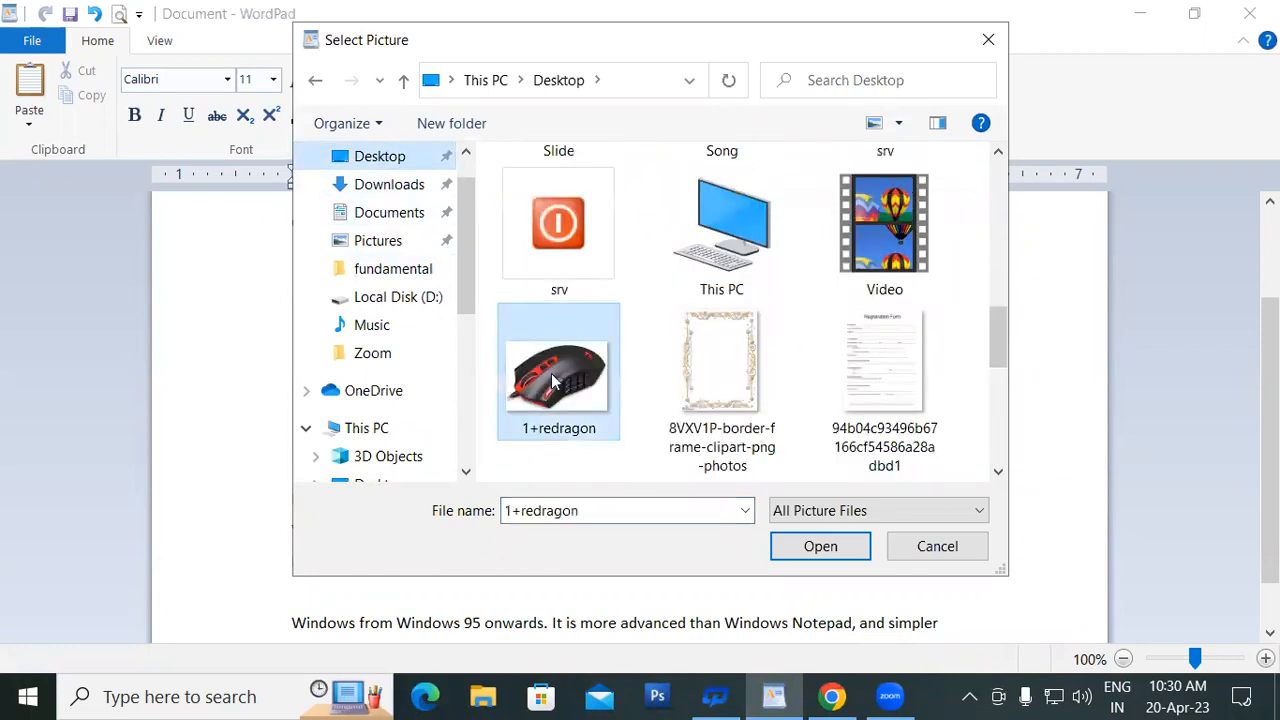
click(815, 545)
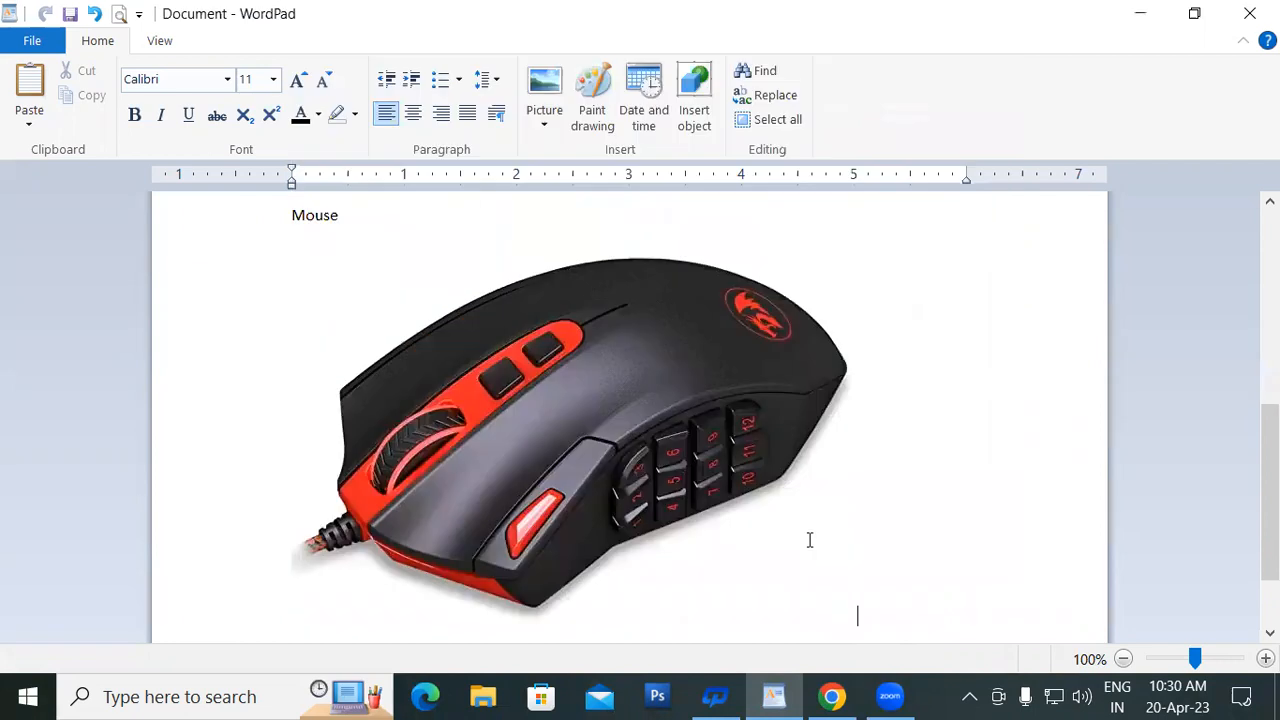
Shrink the mouse picture proportionally to about 2.8 inches wide and deselect it.
click(680, 382)
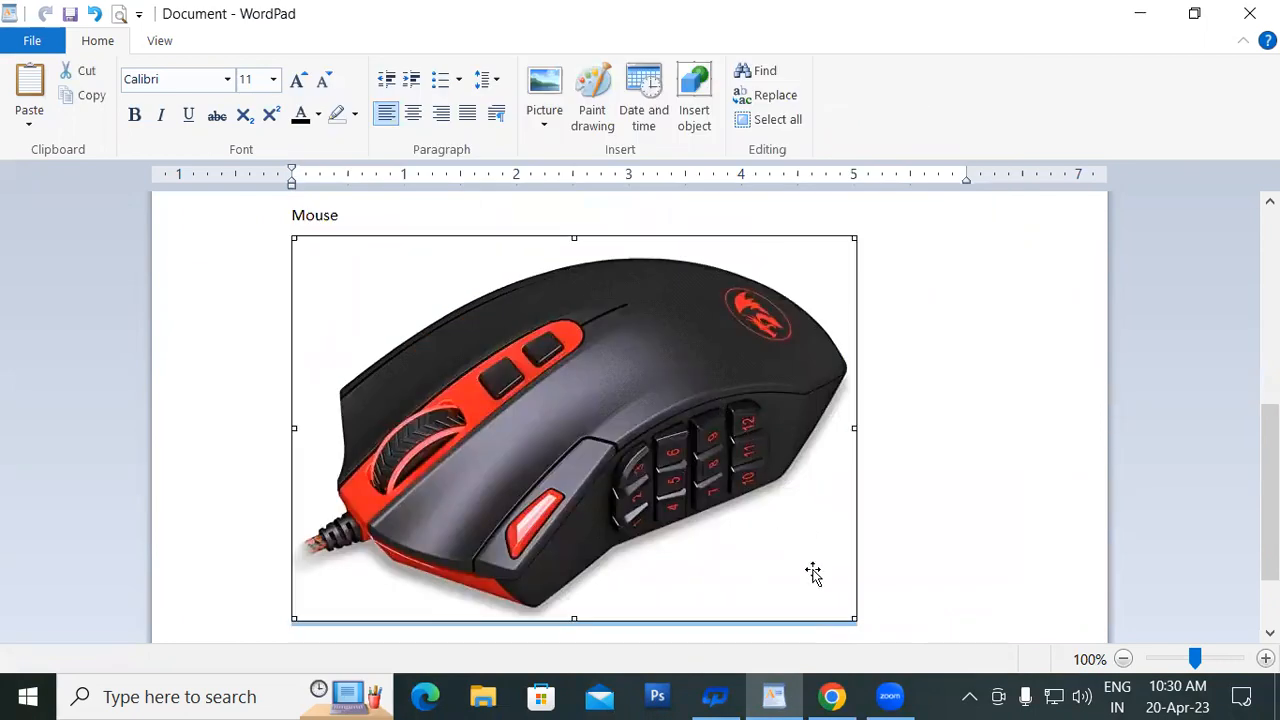
drag(850, 619, 436, 363)
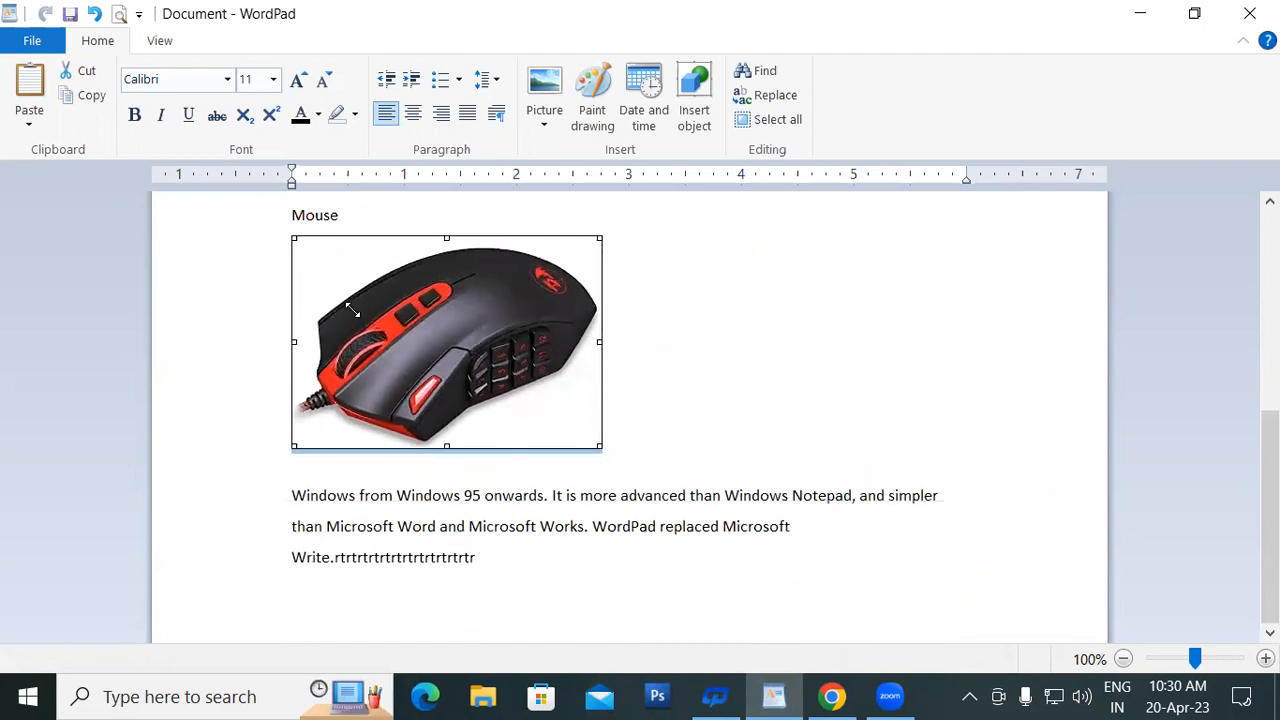
click(707, 448)
Review both inserted pictures, and compare the picture commands available with the computer picture selected and with nothing selected.
scroll(708, 448, up, 8)
scroll(491, 400, down, 4)
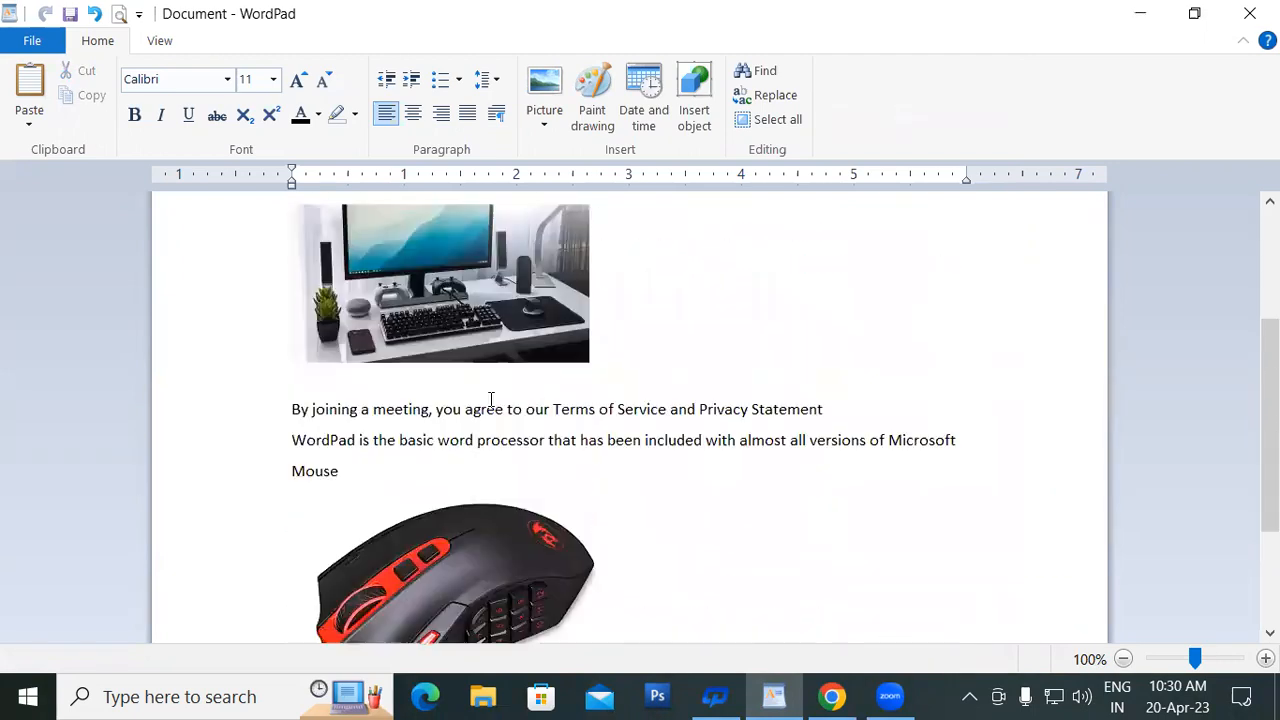
scroll(494, 519, down, 3)
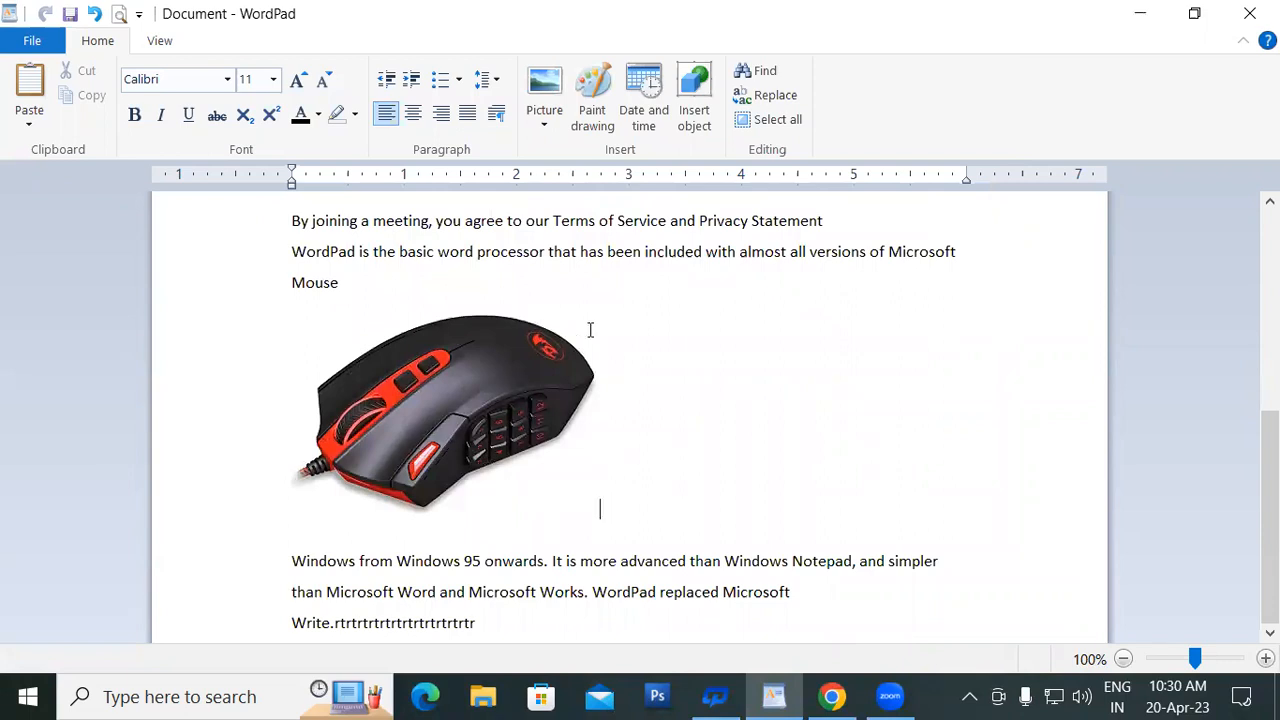
scroll(510, 430, up, 7)
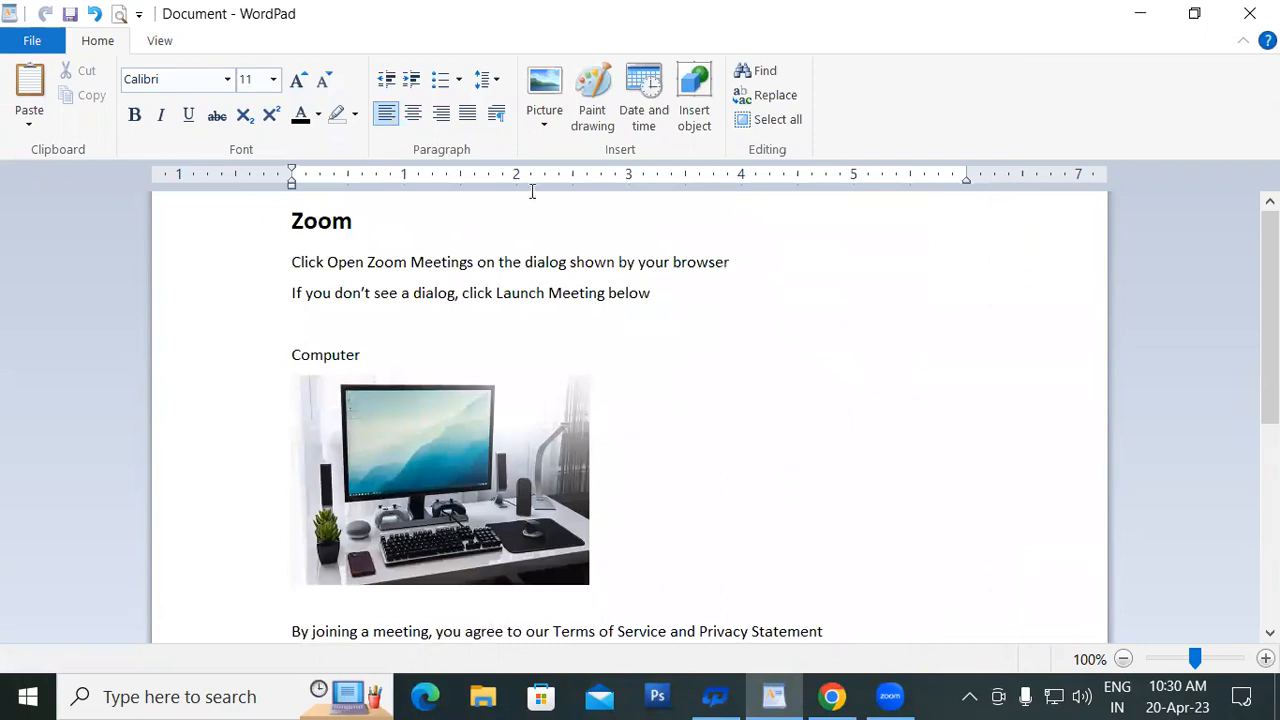
click(541, 125)
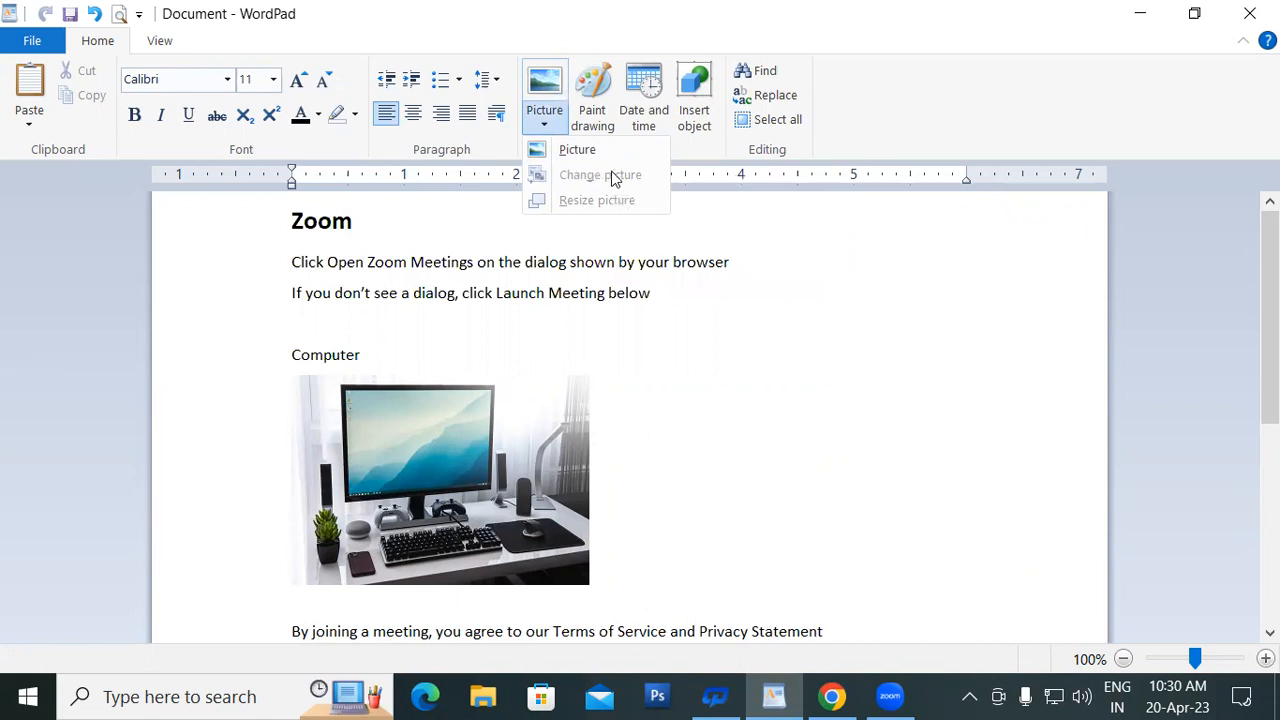
click(407, 525)
click(420, 429)
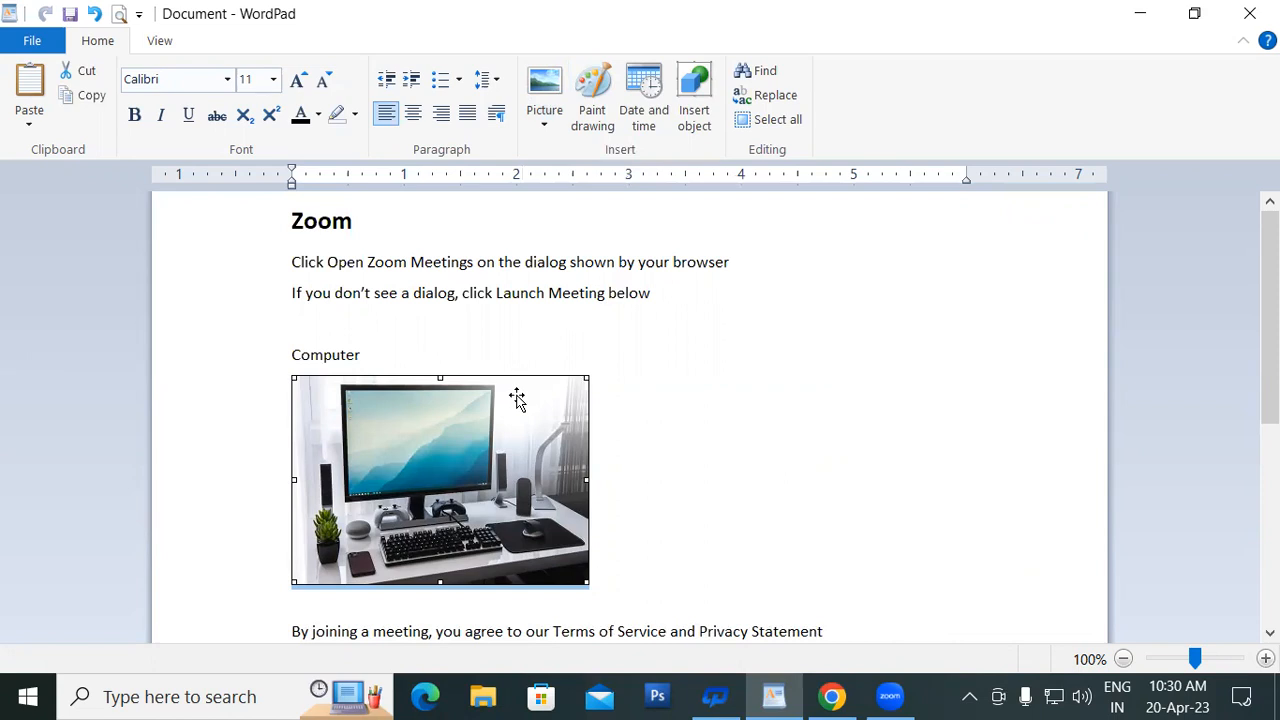
click(545, 126)
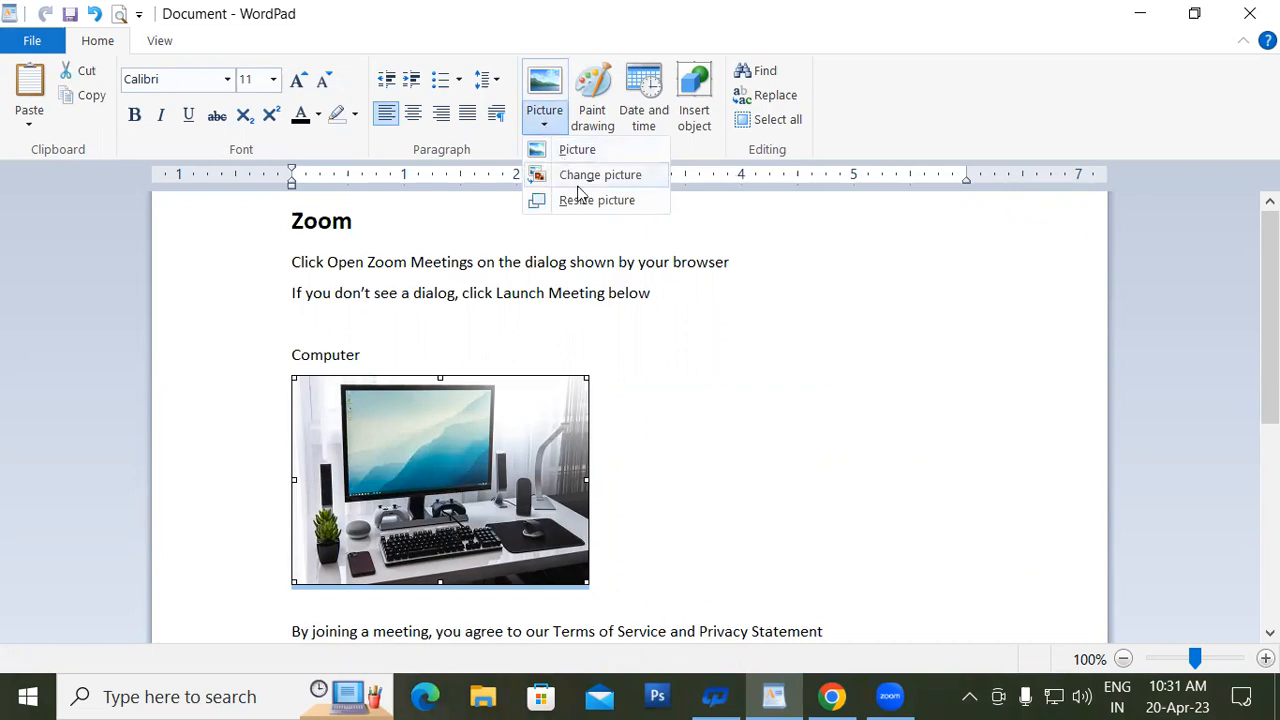
click(694, 308)
click(680, 297)
click(548, 128)
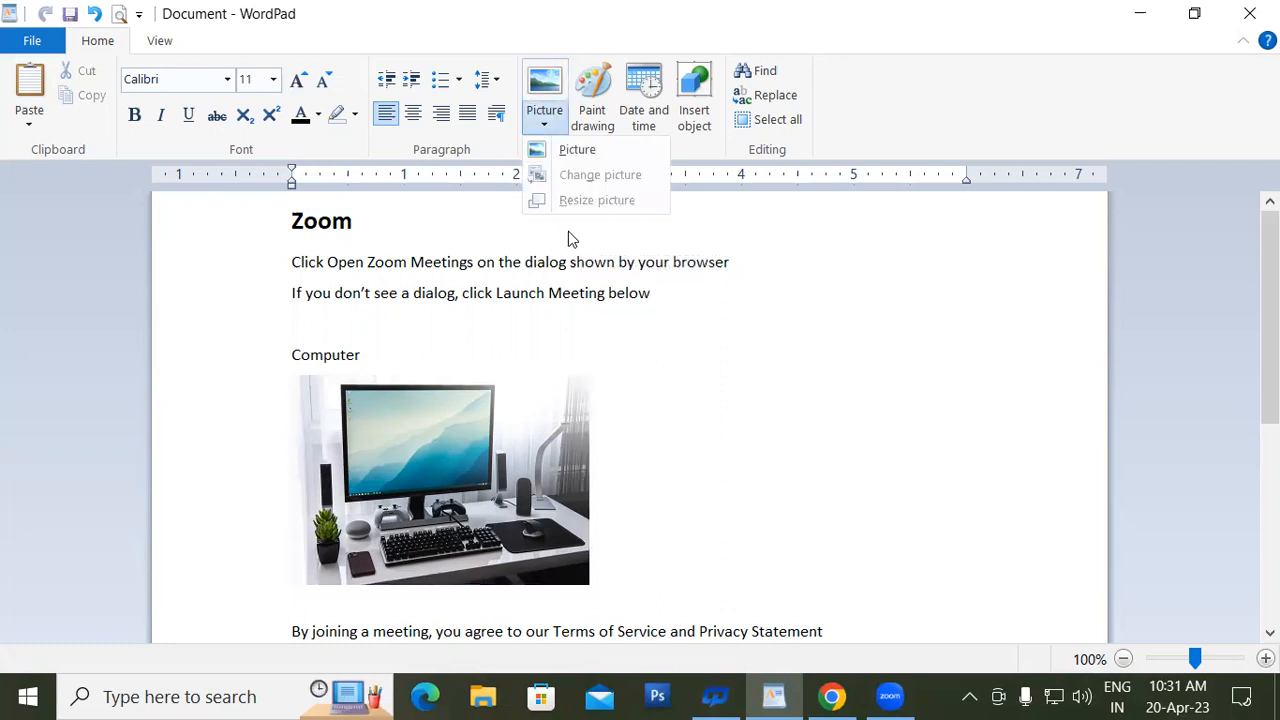
click(502, 440)
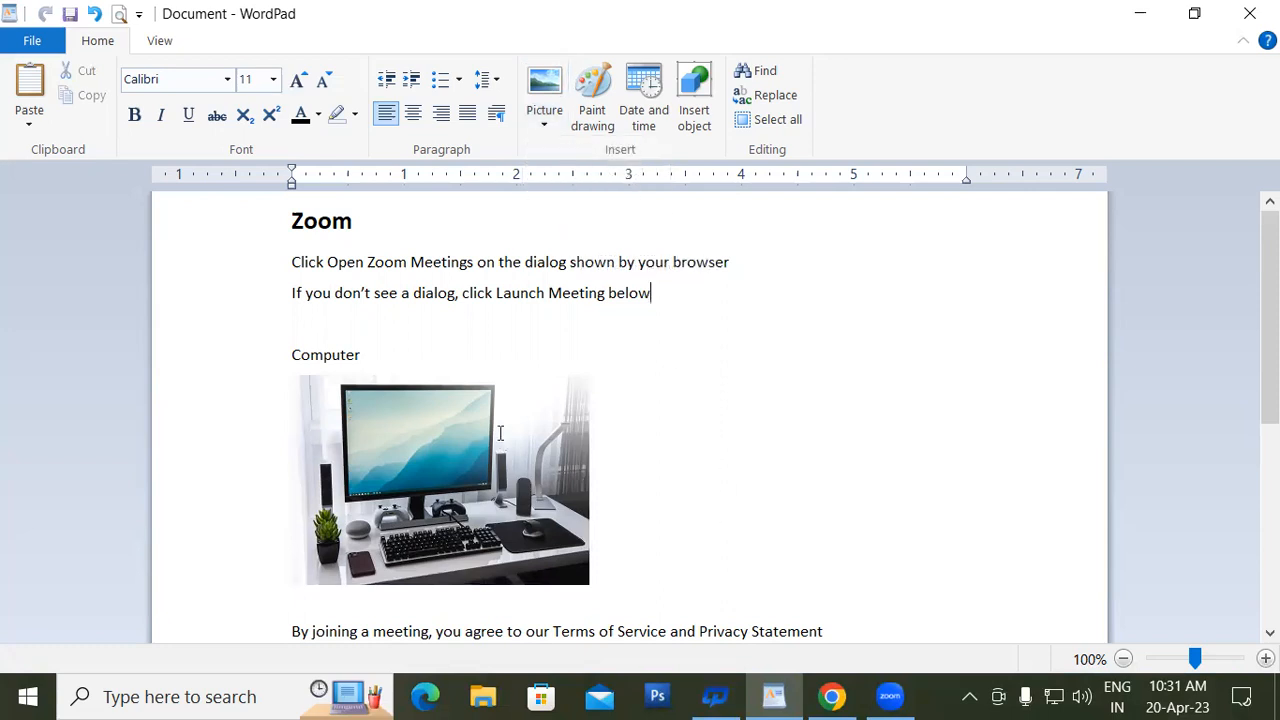
Replace the computer picture with the blue-sky flower meadow wallpaper from the Desktop's Slide folder, using Change picture.
click(502, 440)
click(544, 128)
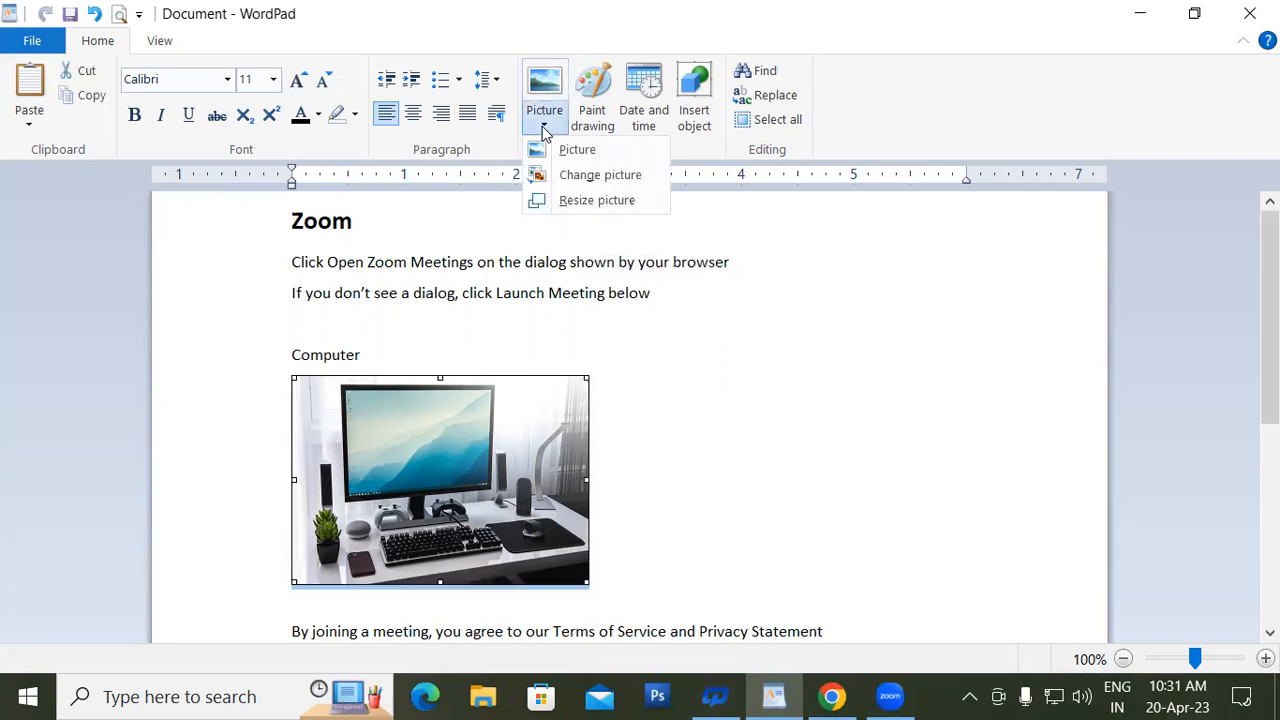
click(594, 186)
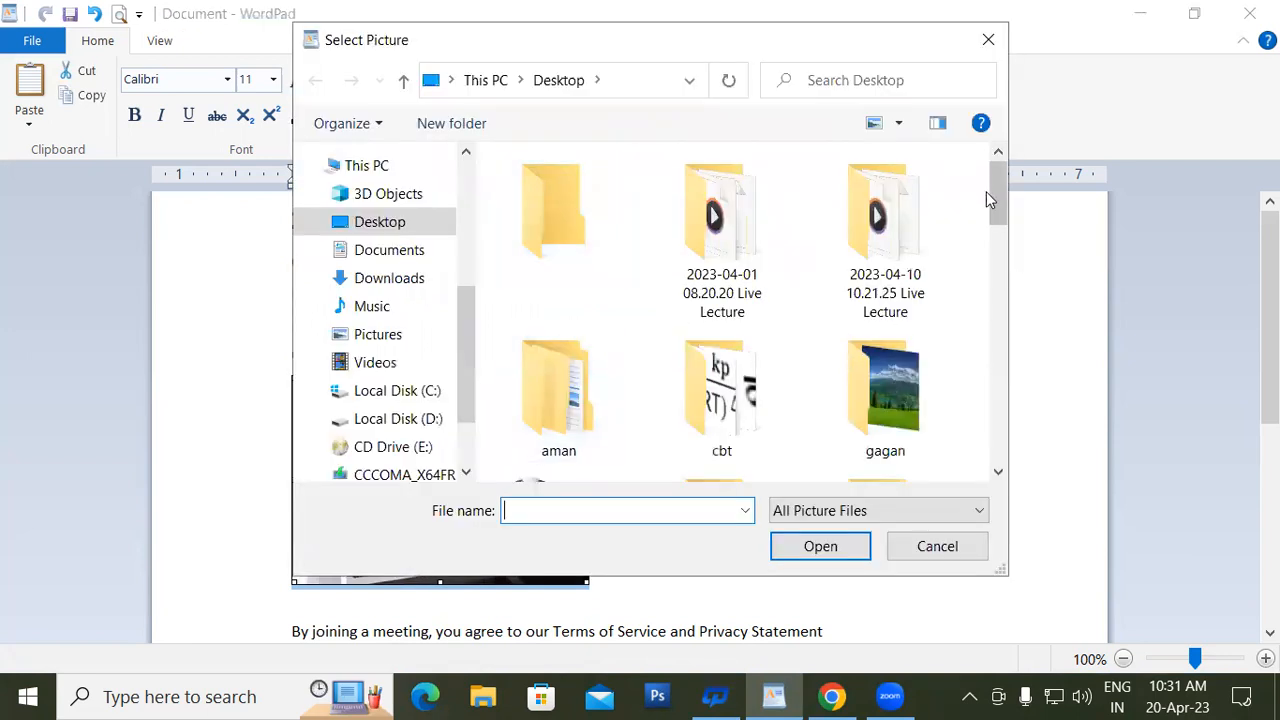
drag(997, 212, 999, 289)
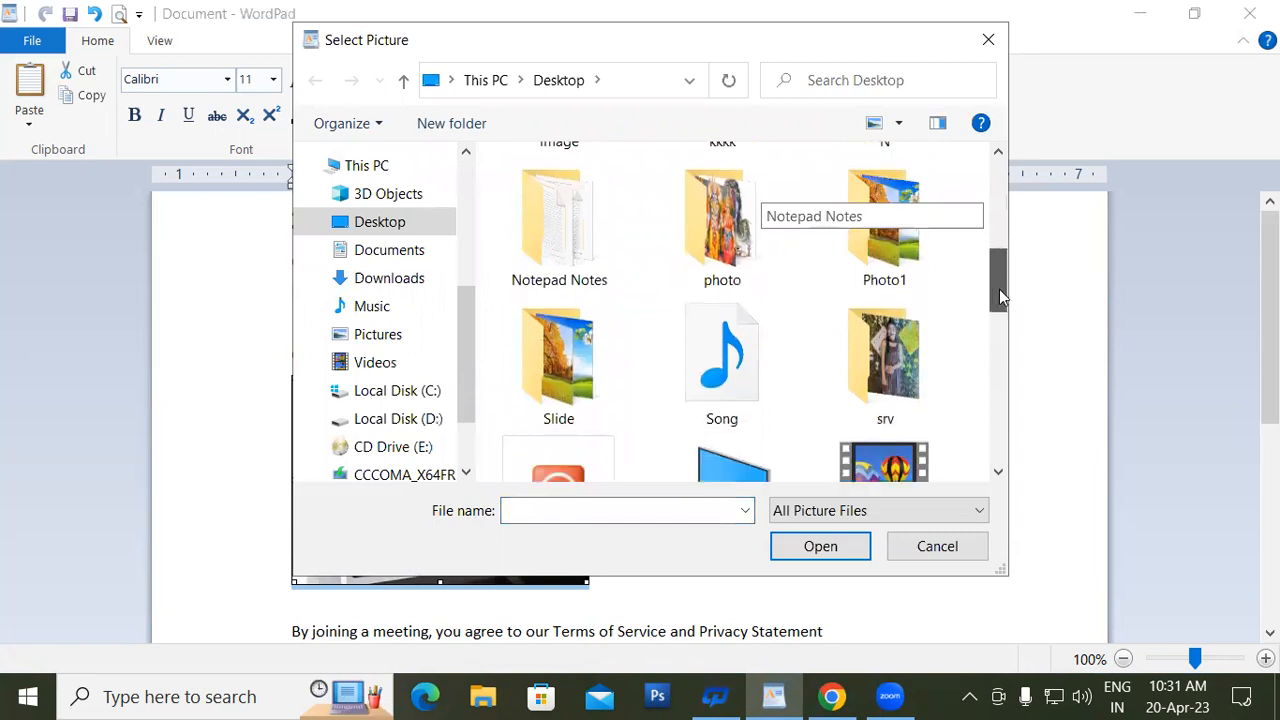
double_click(591, 372)
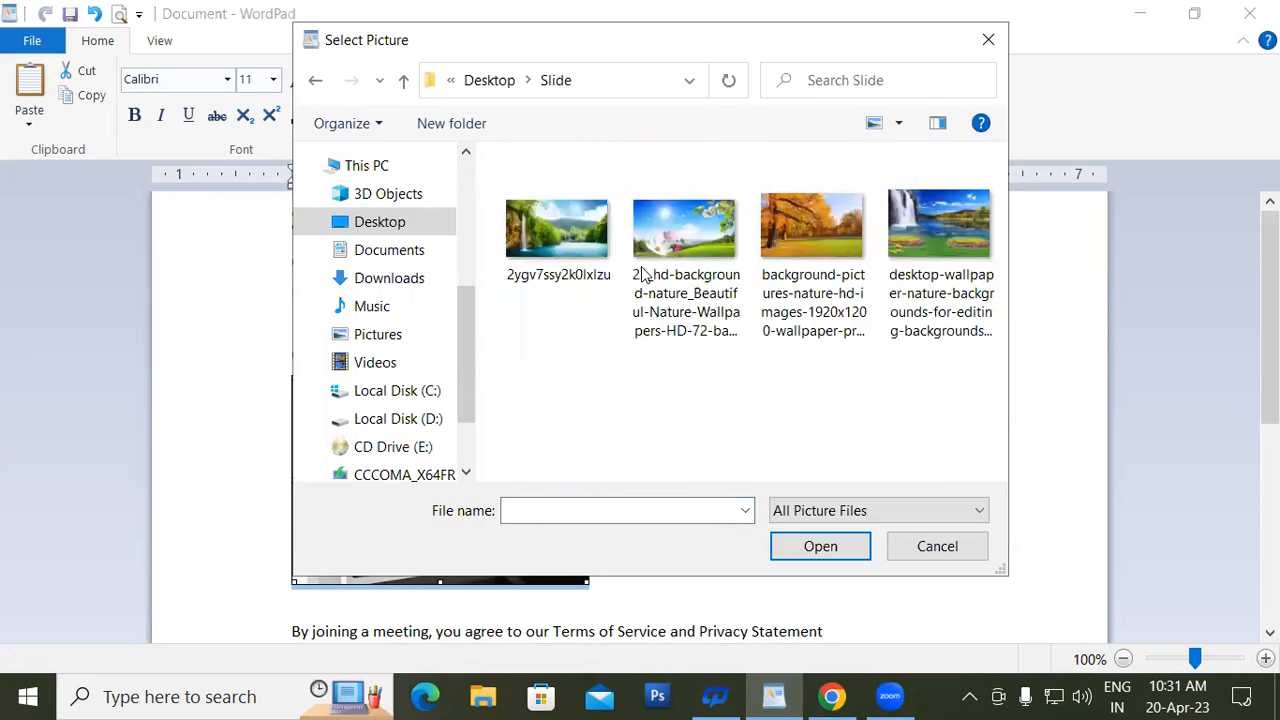
click(683, 225)
click(820, 545)
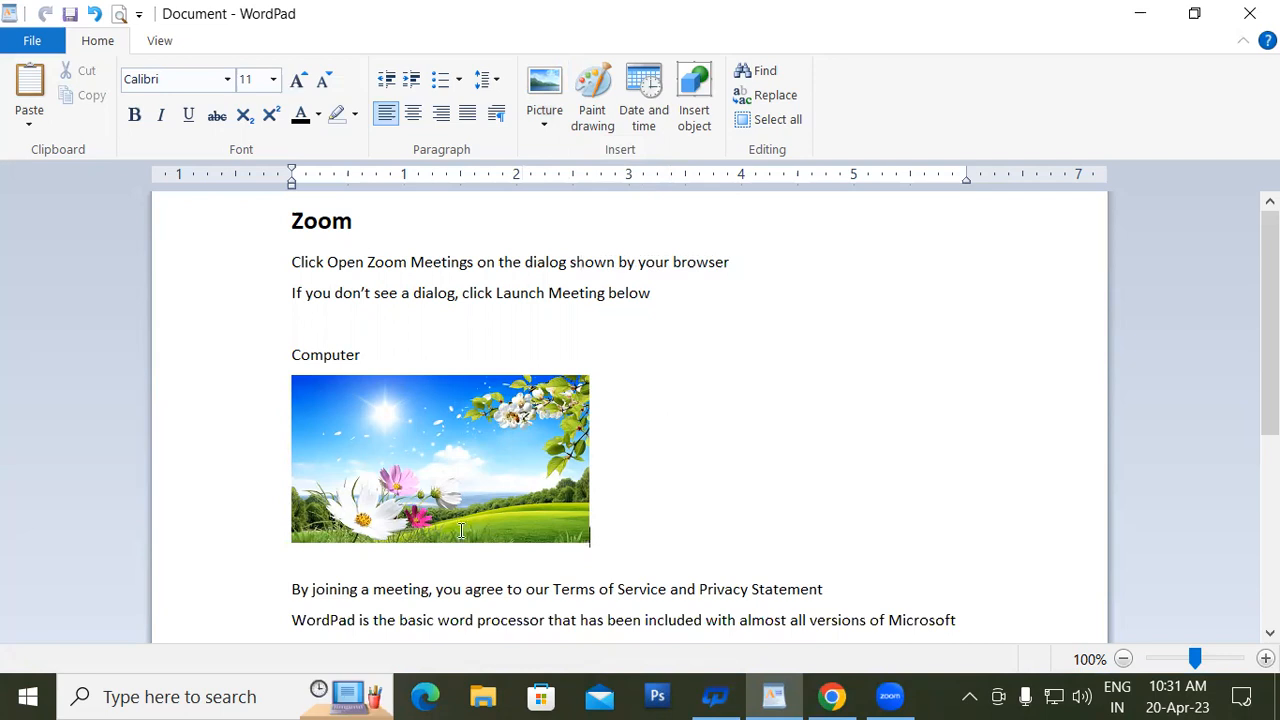
Replace the flower meadow picture under "Computer" with the waterfall desktop wallpaper from the Slide folder, using Change picture.
click(476, 440)
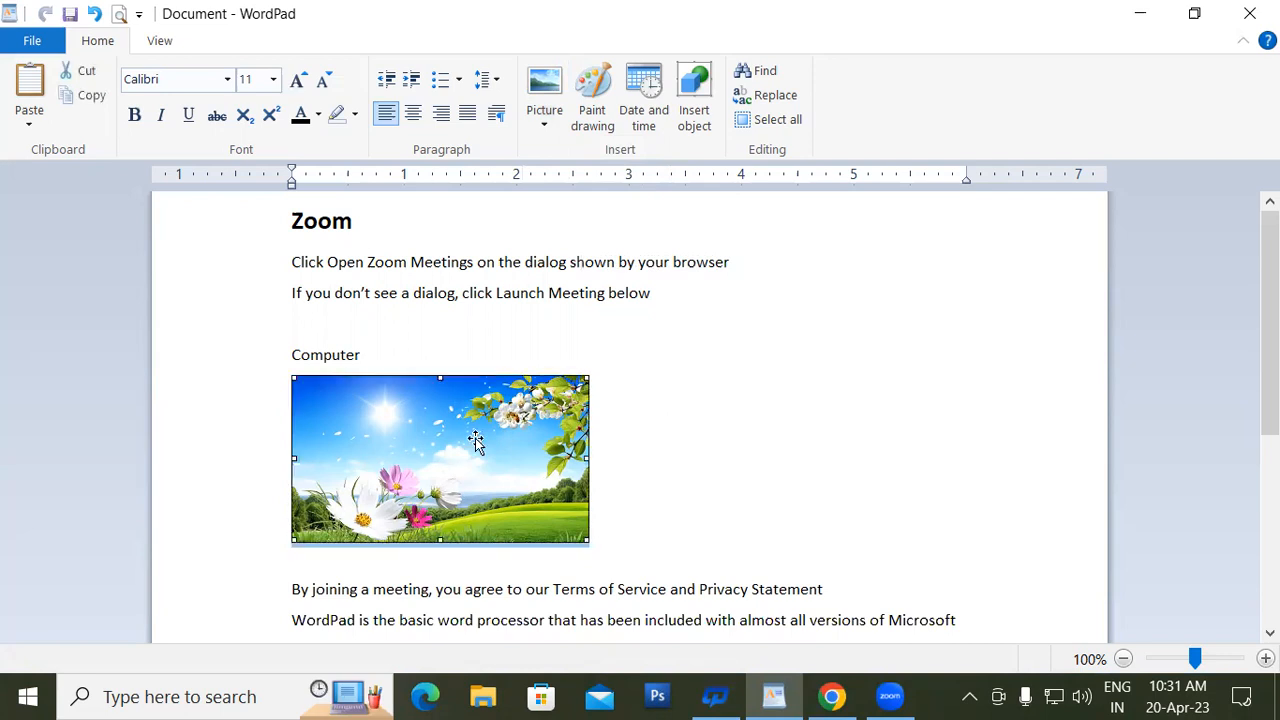
click(541, 125)
click(593, 178)
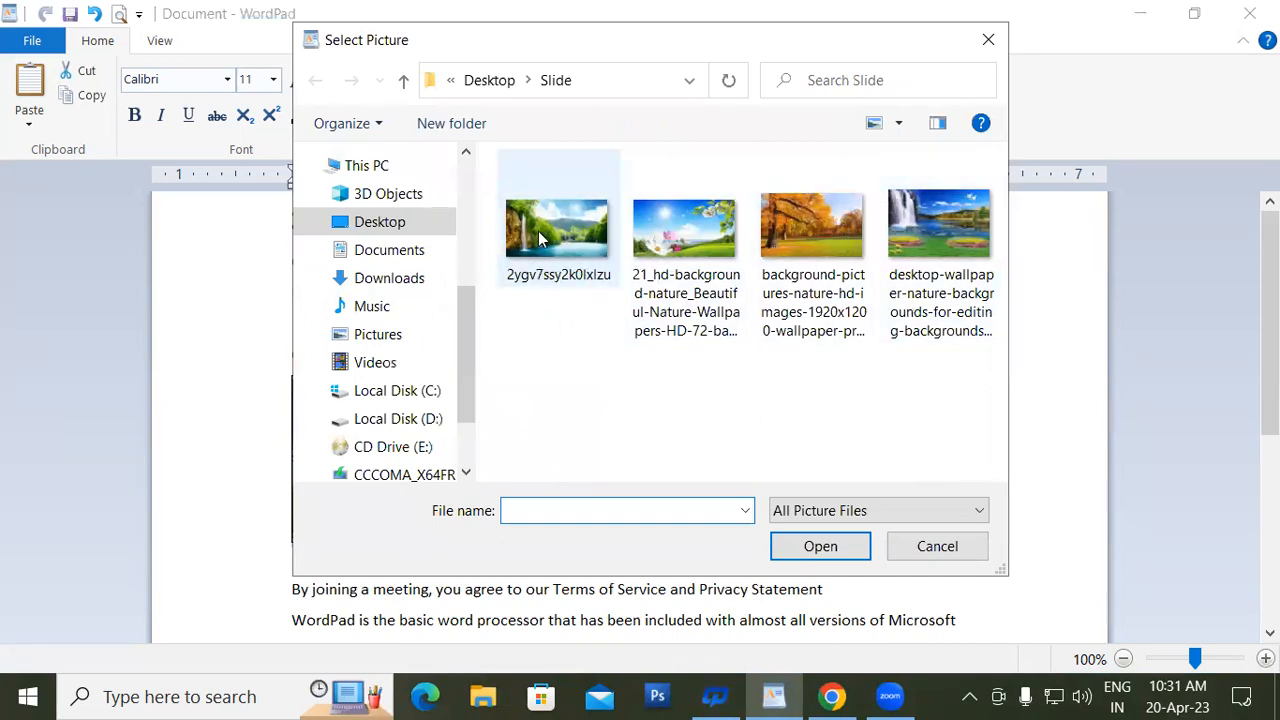
click(939, 250)
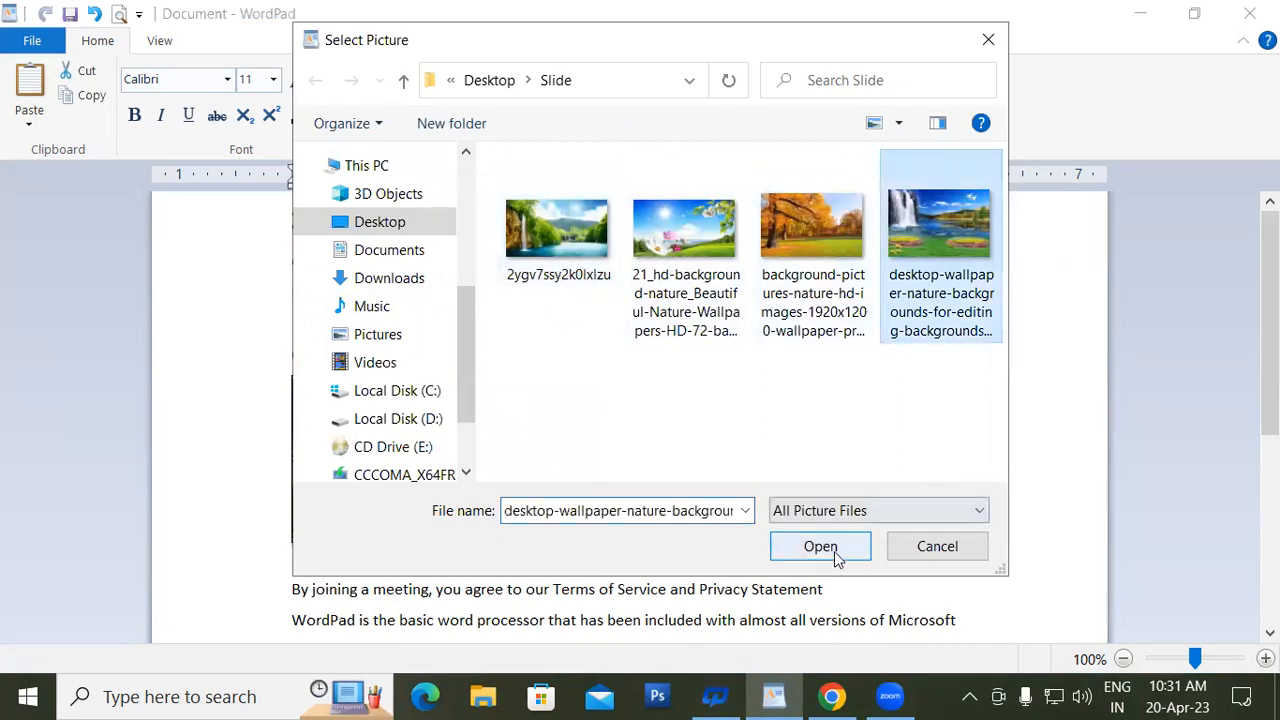
click(836, 552)
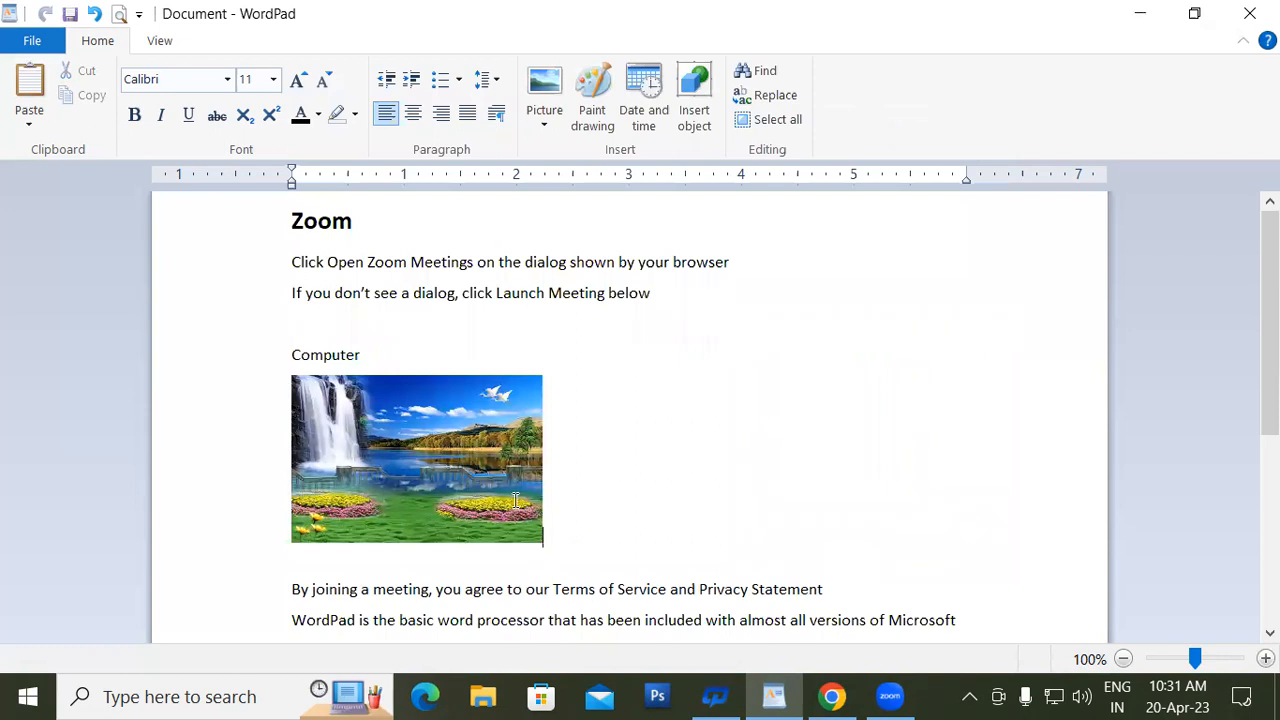
scroll(541, 457, down, 7)
scroll(541, 457, up, 6)
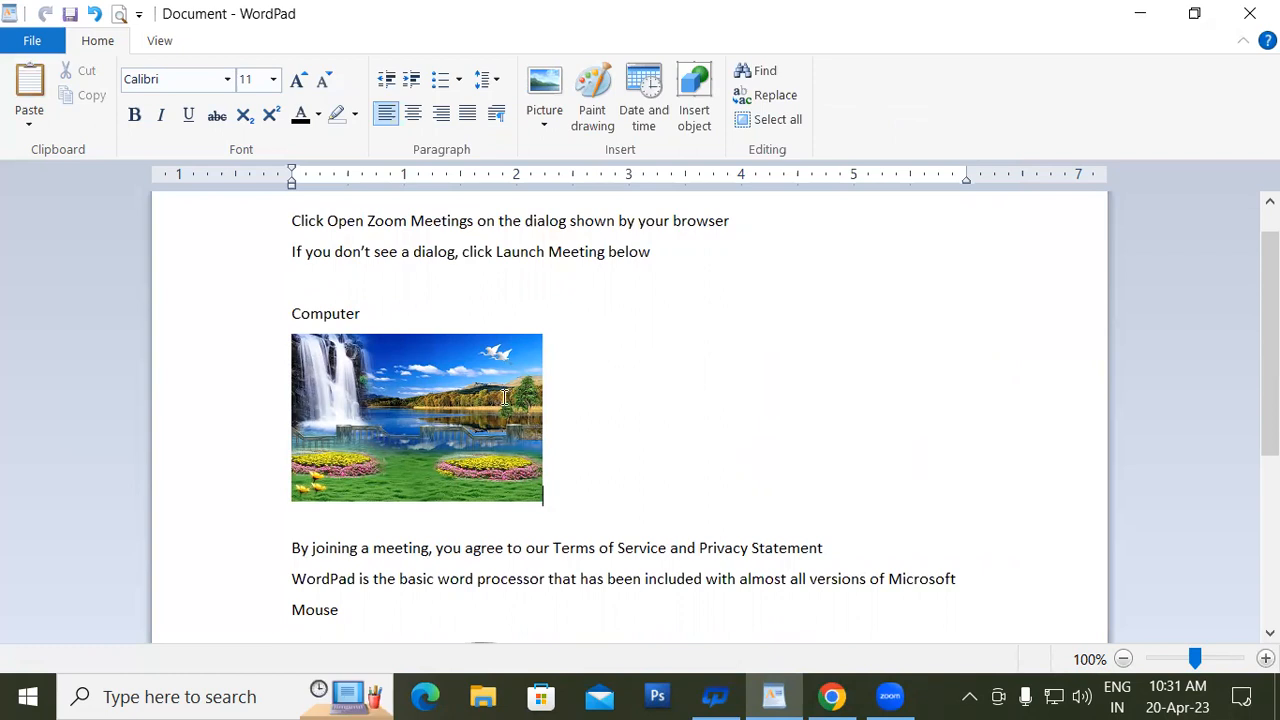
Replace the waterfall picture with the two red roses picture from the Music folder, using Change picture.
click(482, 378)
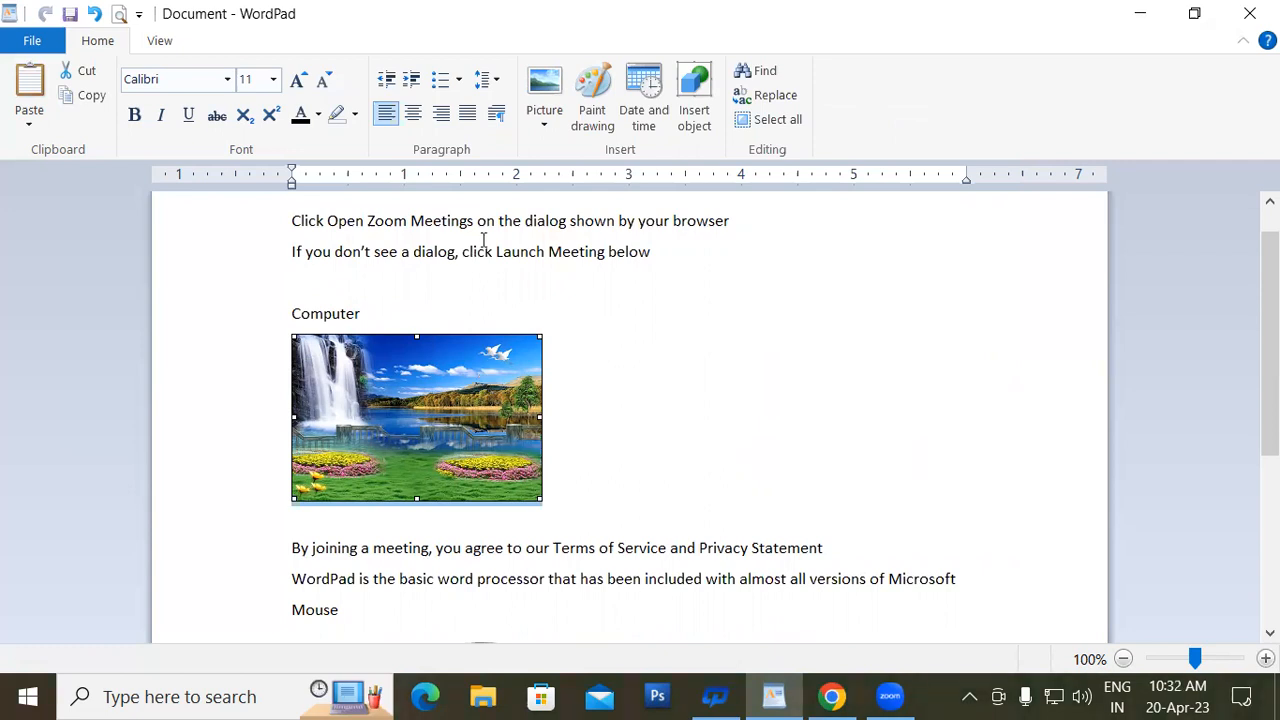
click(697, 428)
click(470, 377)
click(544, 122)
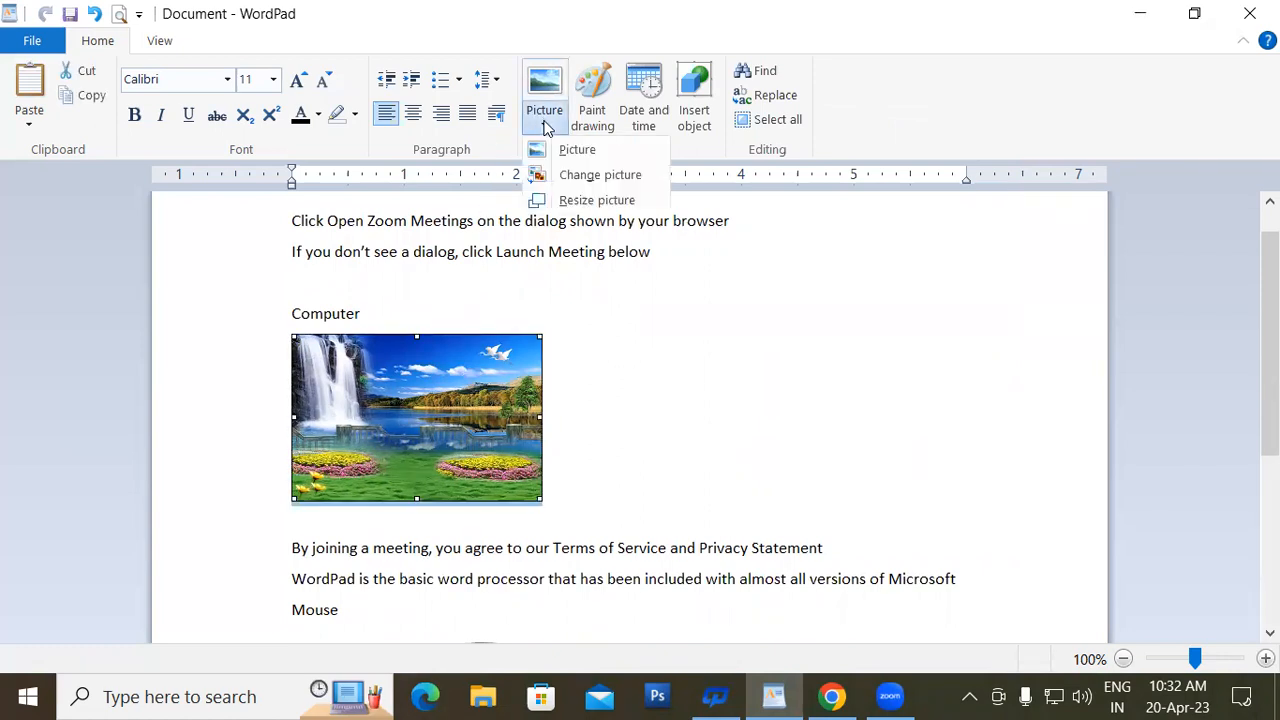
click(600, 175)
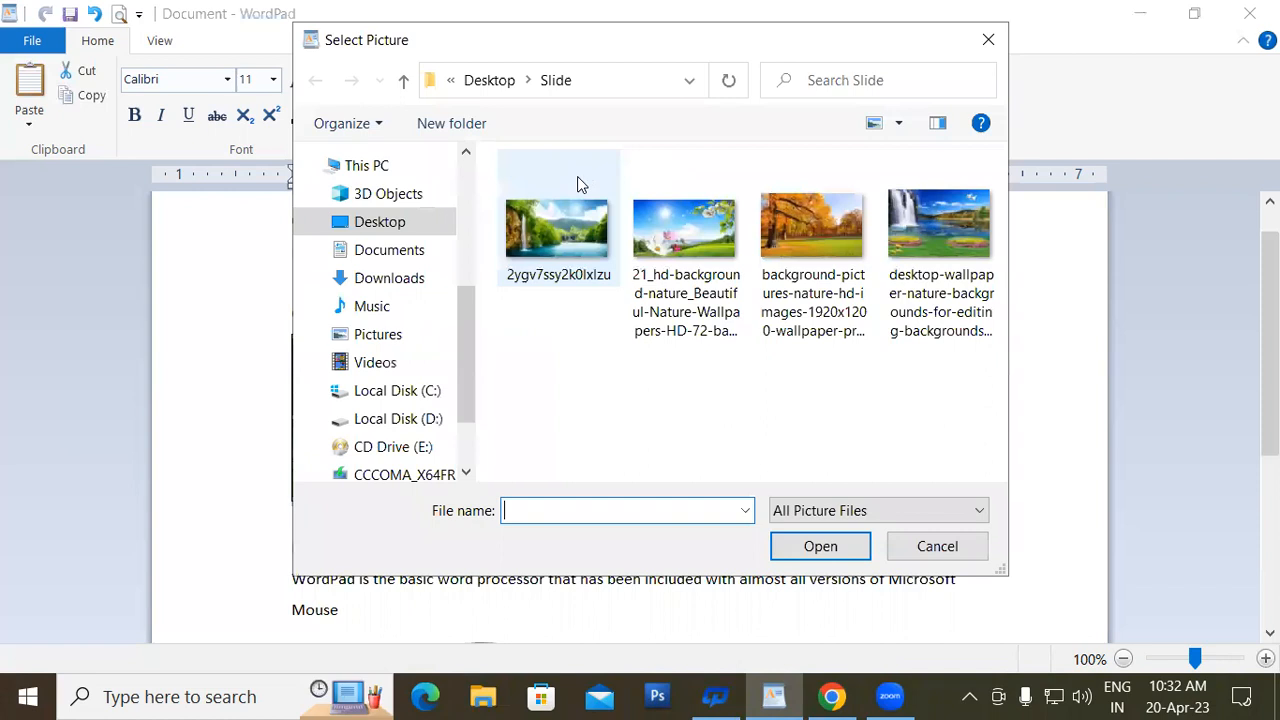
click(387, 310)
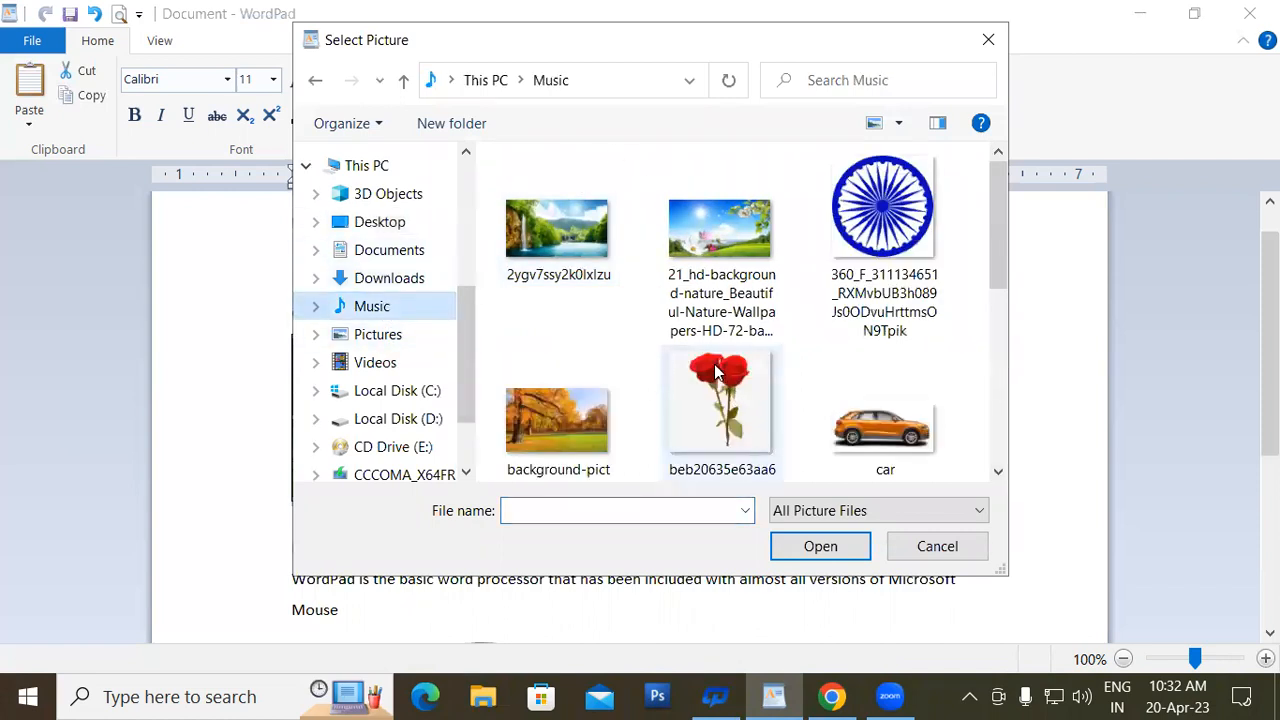
click(716, 371)
click(826, 548)
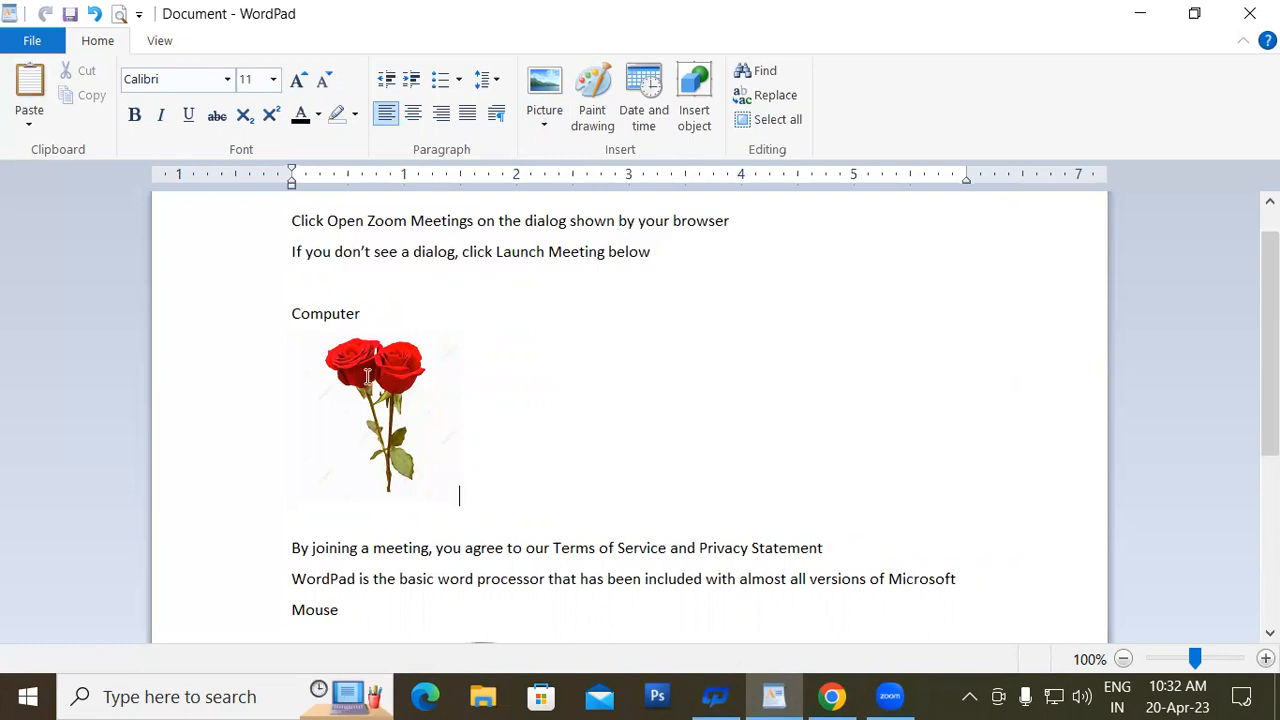
click(367, 375)
click(542, 122)
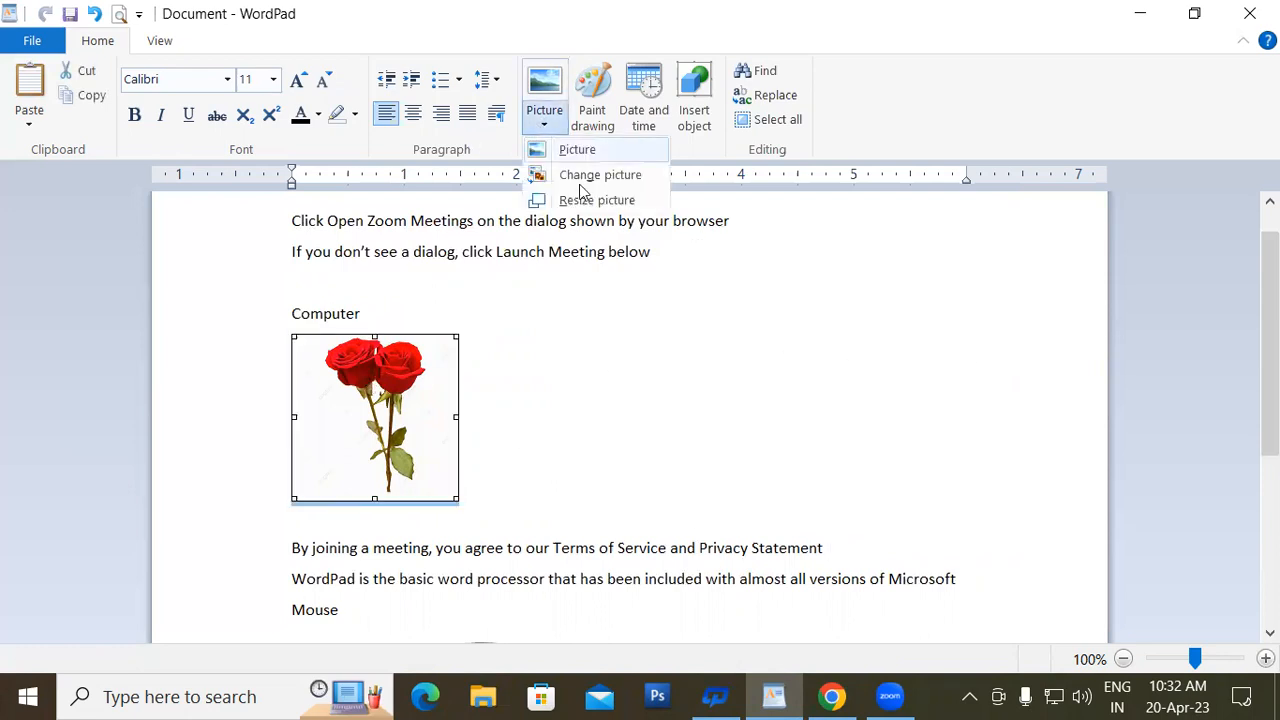
click(592, 176)
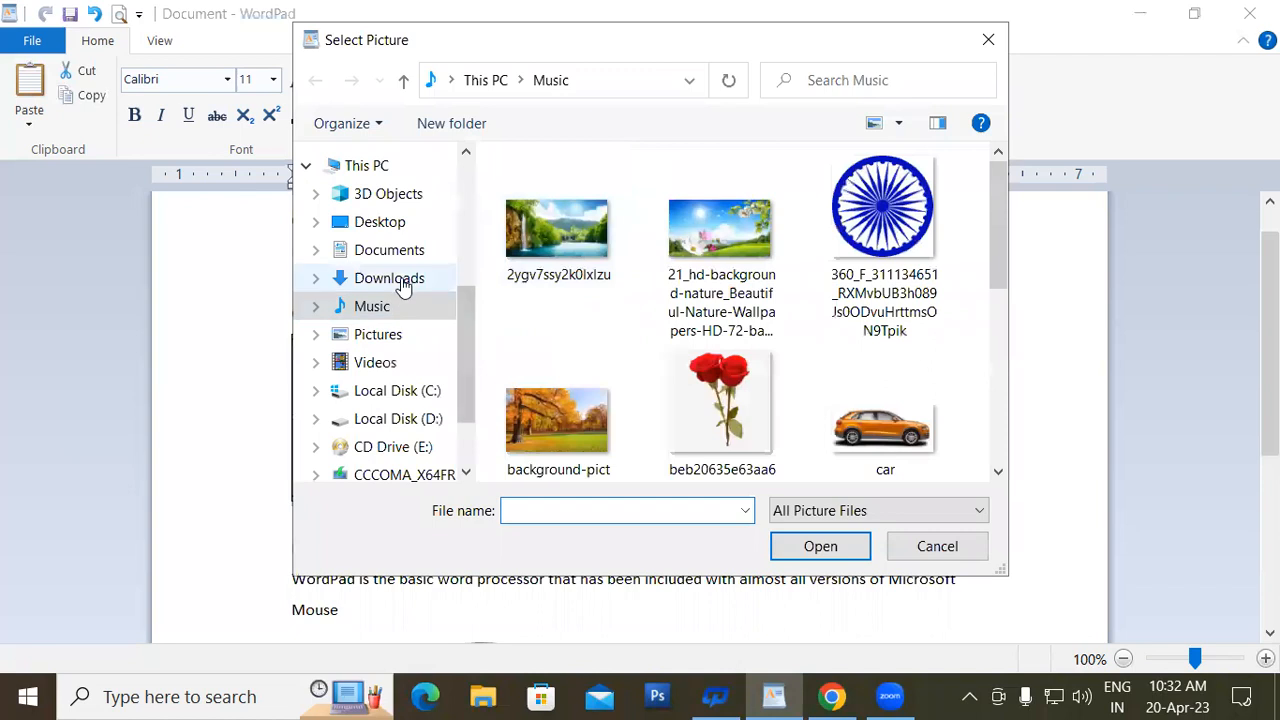
click(392, 250)
click(392, 222)
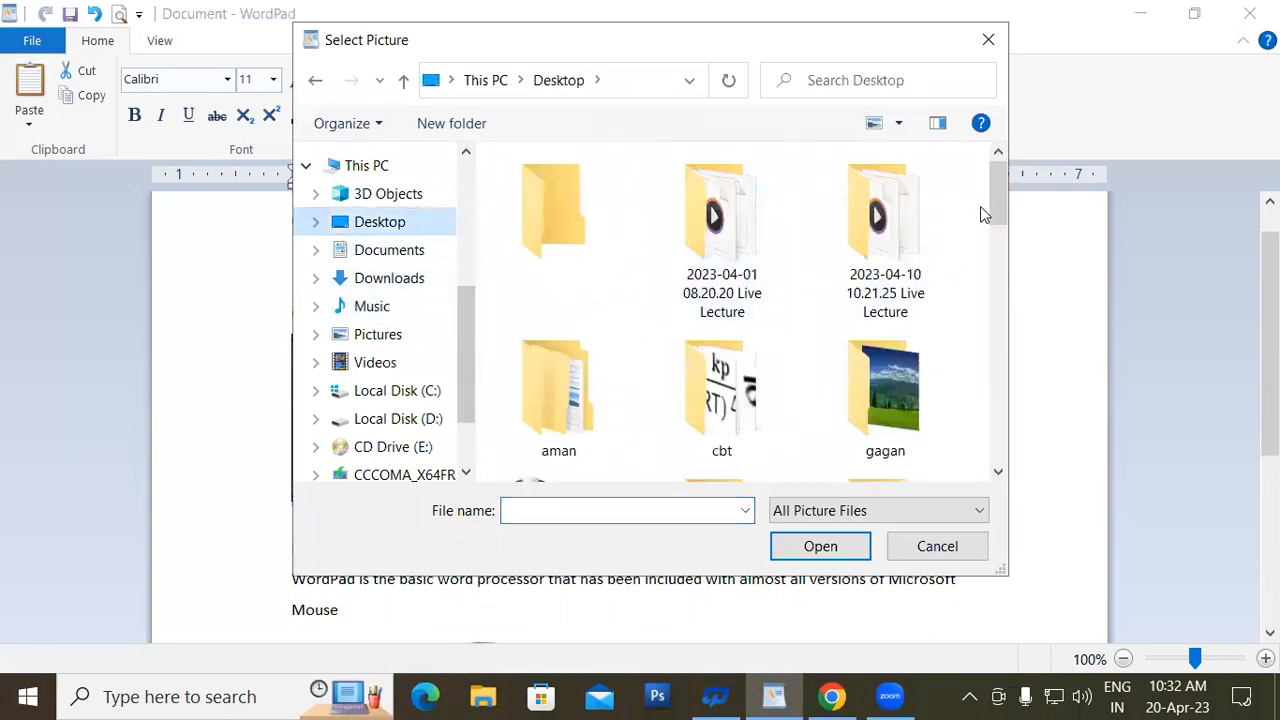
scroll(980, 210, down, 10)
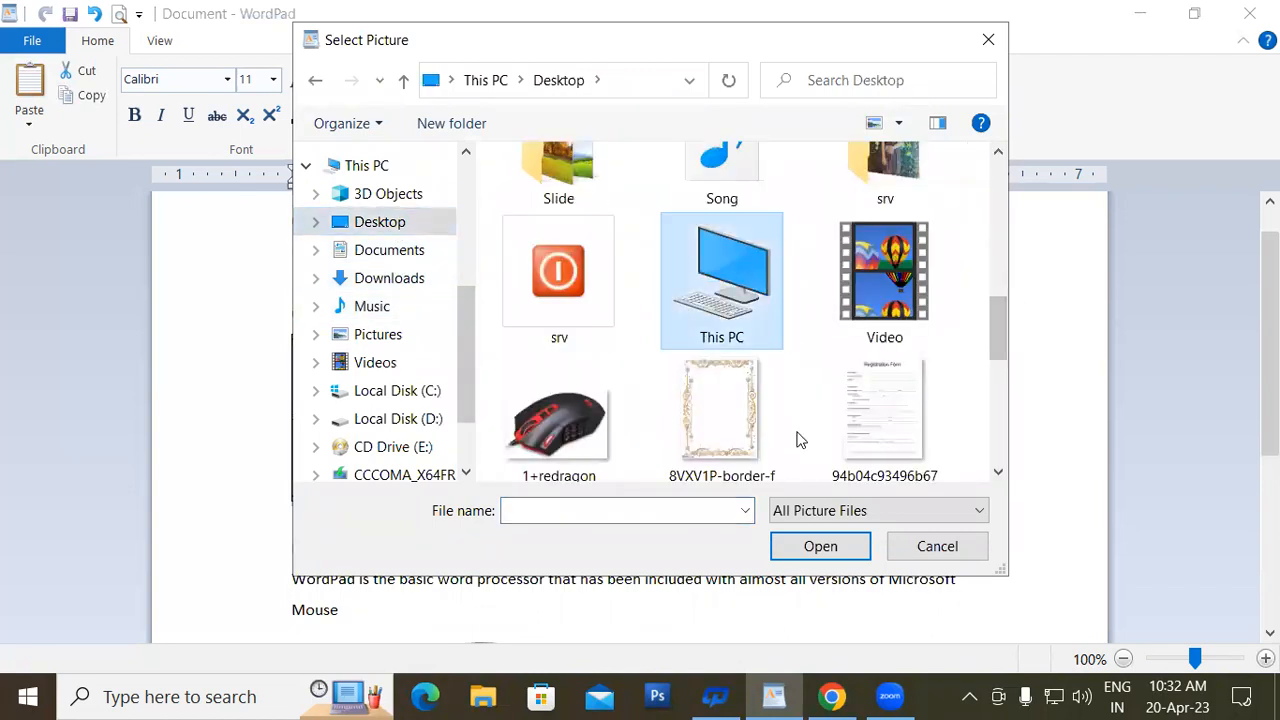
click(815, 545)
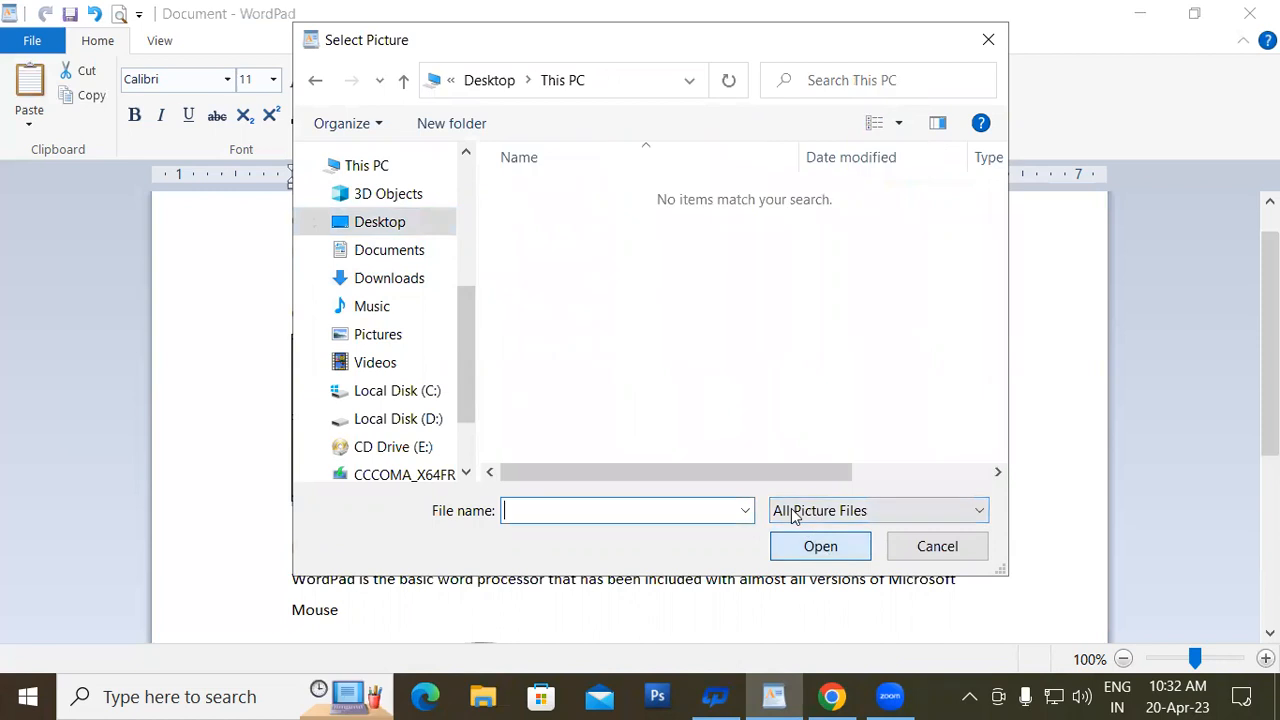
click(366, 229)
scroll(800, 340, down, 5)
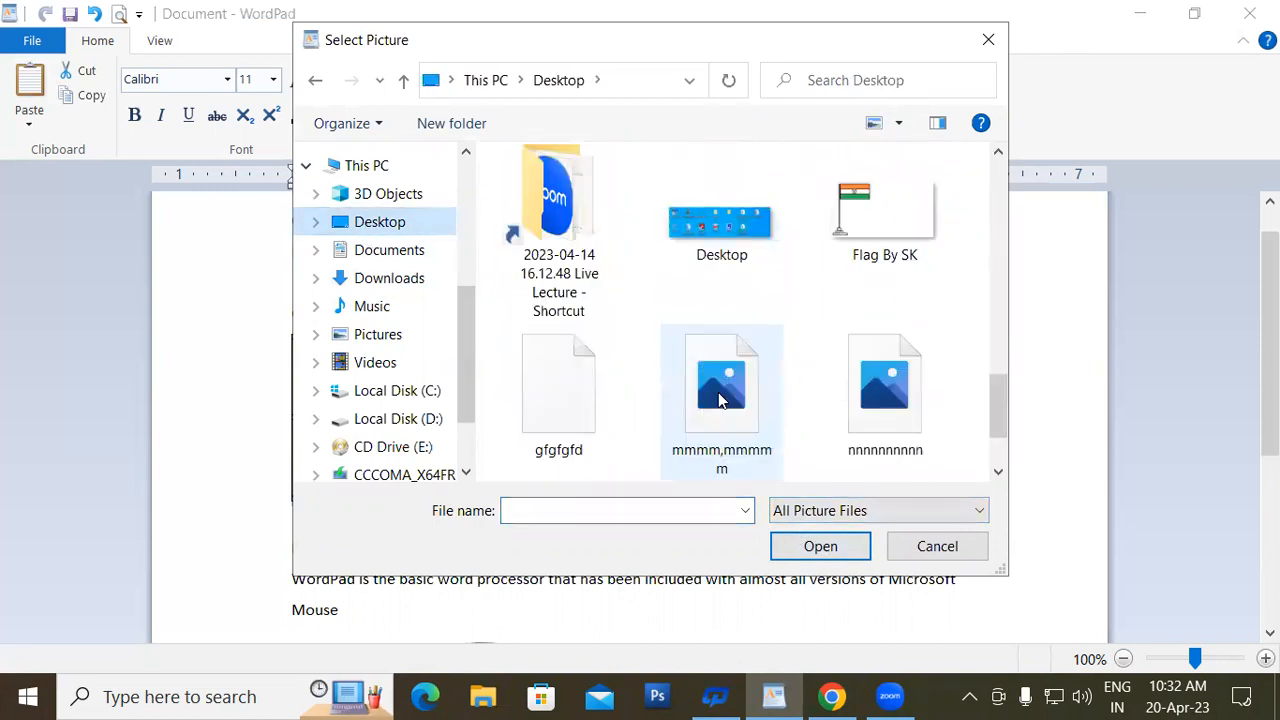
scroll(720, 400, down, 2)
click(740, 395)
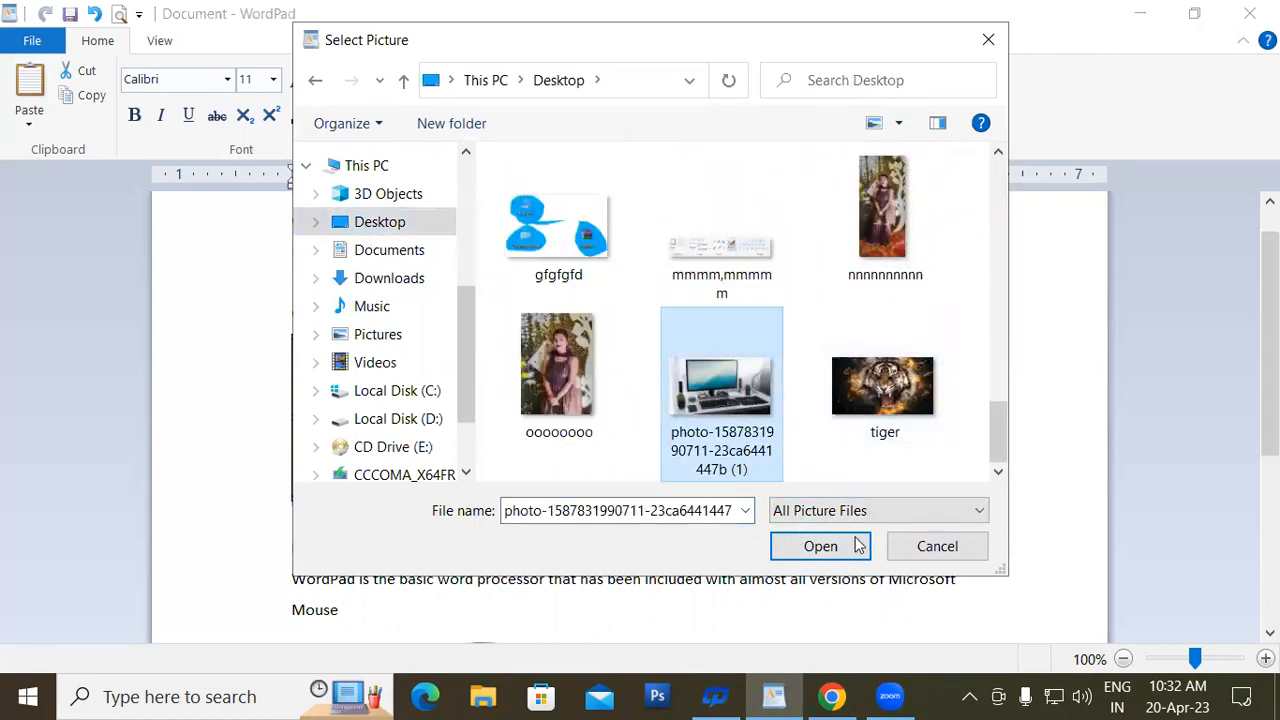
click(857, 545)
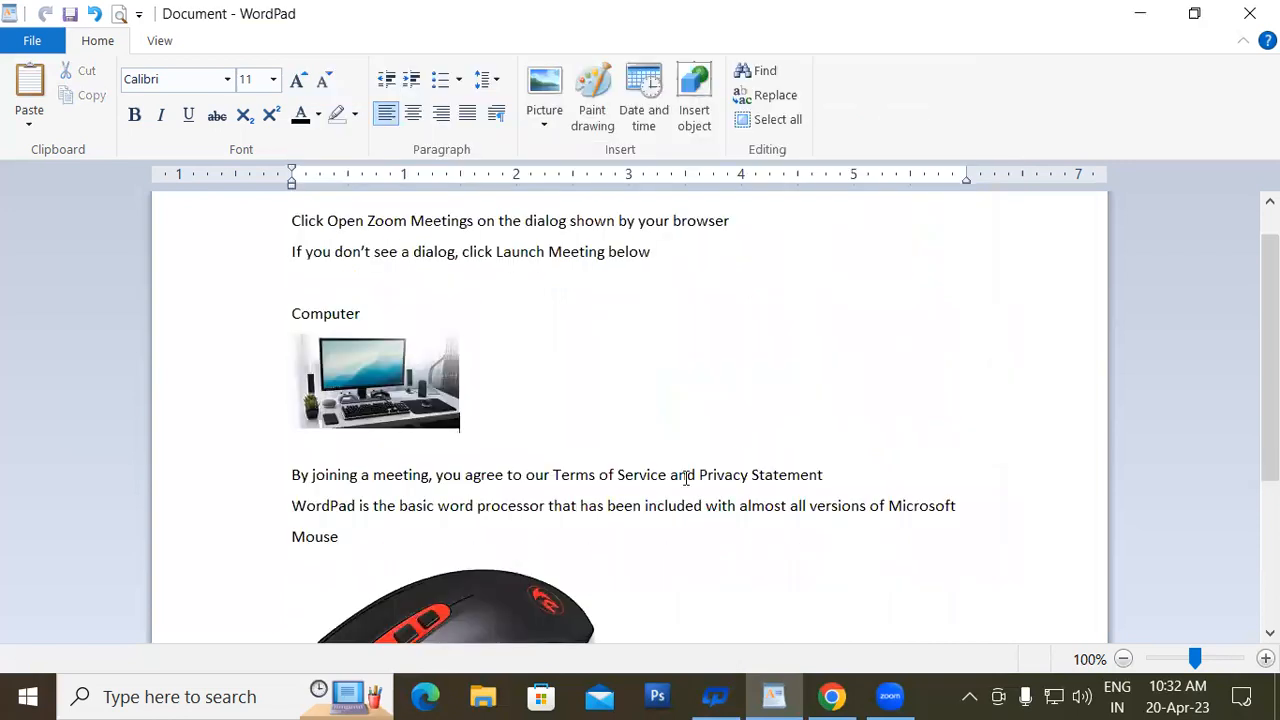
Select the mouse picture below "Mouse" and shrink it freehand to about 2.4 inches wide.
scroll(686, 478, down, 3)
click(545, 124)
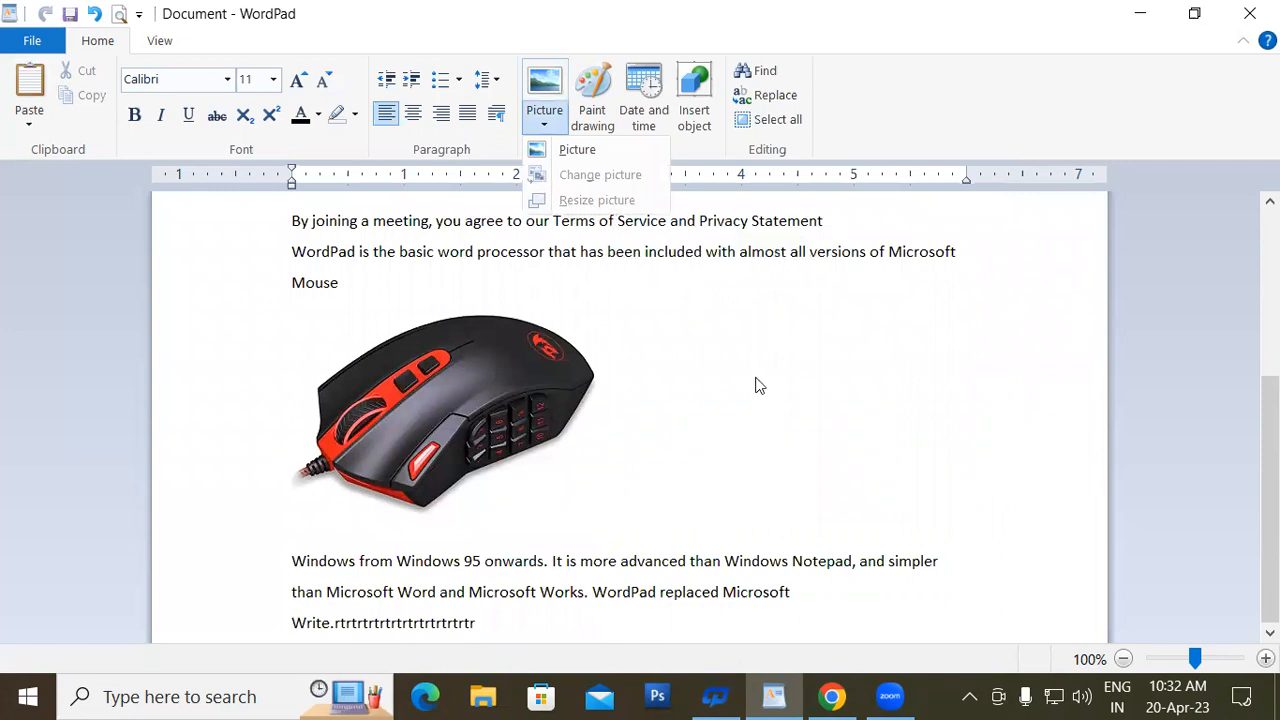
click(757, 385)
click(512, 362)
drag(599, 512, 558, 466)
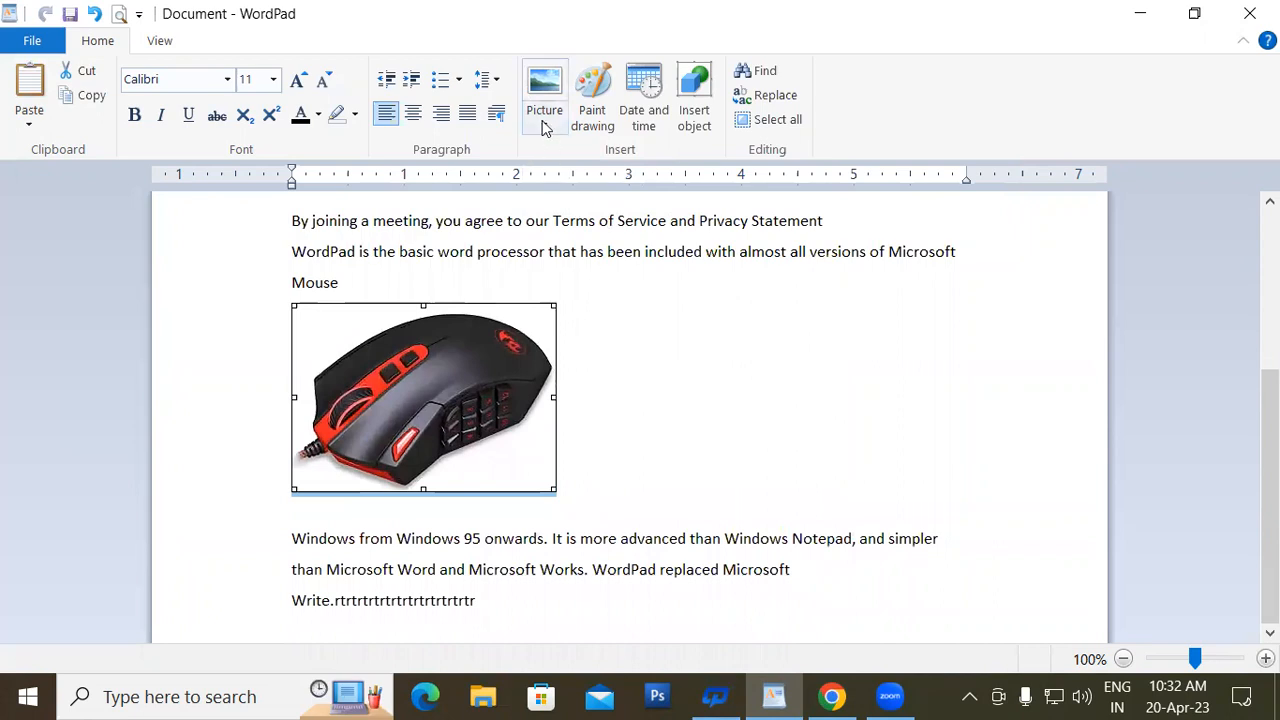
Open Resize picture for the mouse picture and raise its horizontal scale to 55% with Lock Aspect Ratio on.
click(545, 120)
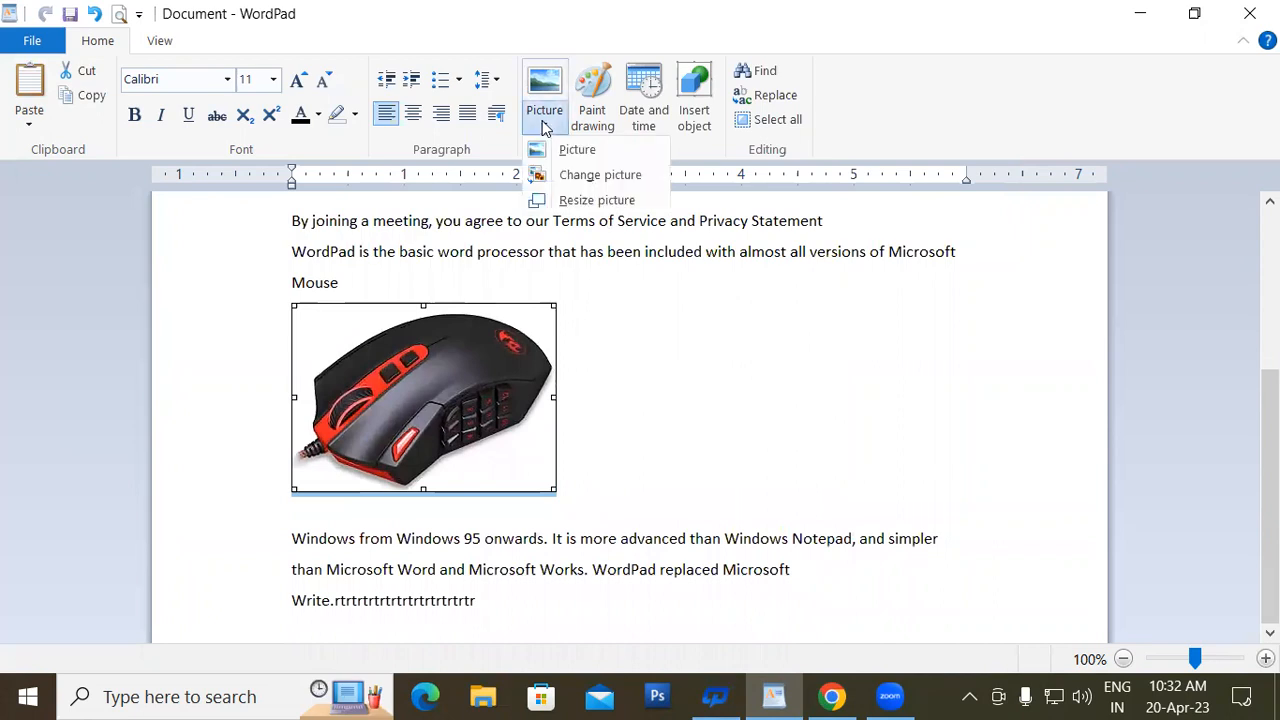
click(622, 201)
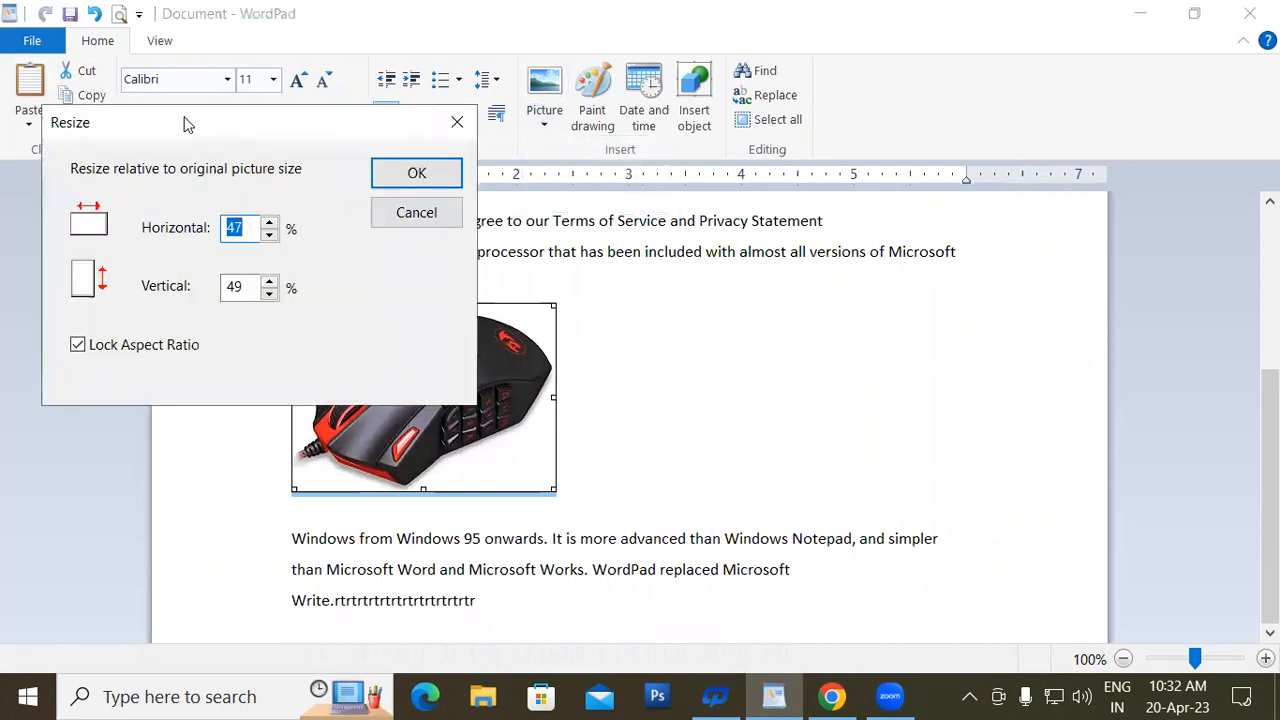
drag(195, 118, 767, 149)
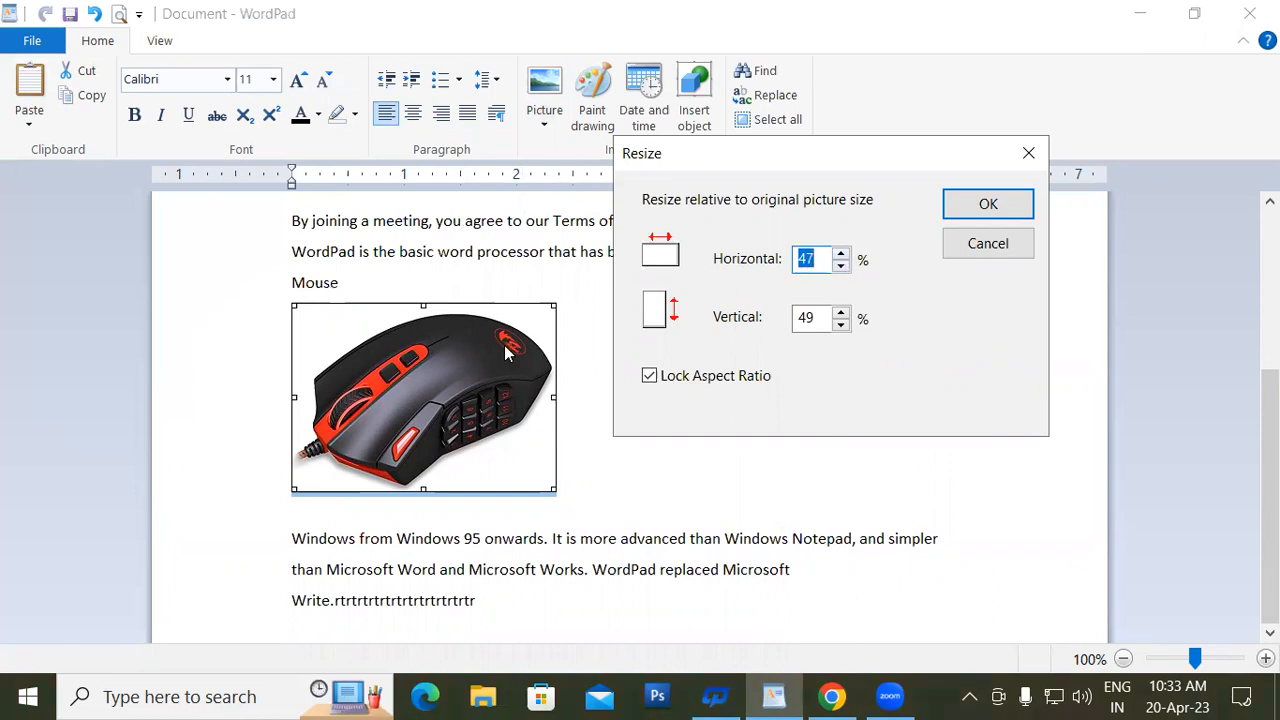
click(841, 254)
click(841, 254)
click(841, 254)
click(841, 254)
click(841, 254)
click(841, 254)
click(841, 254)
click(841, 254)
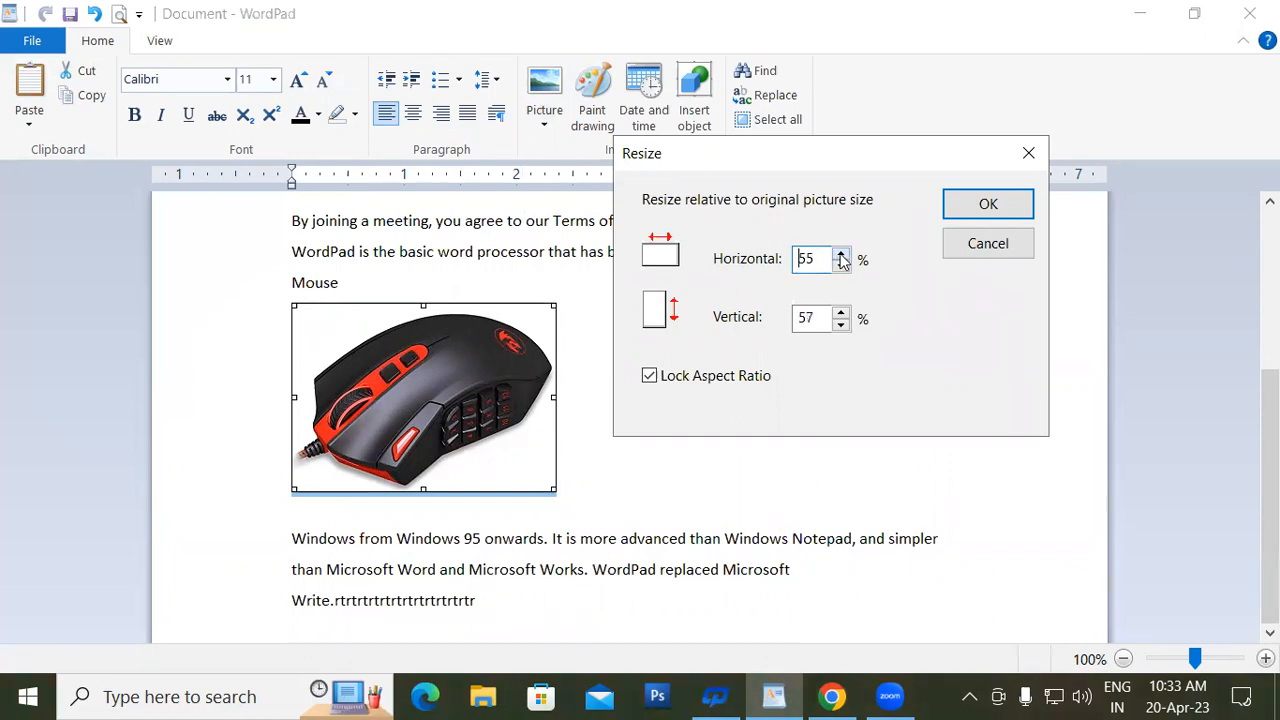
Turn off Lock Aspect Ratio, set the vertical scale to 50%, and apply the resize to the mouse picture.
click(650, 378)
click(841, 324)
click(841, 324)
click(841, 324)
click(841, 324)
click(841, 324)
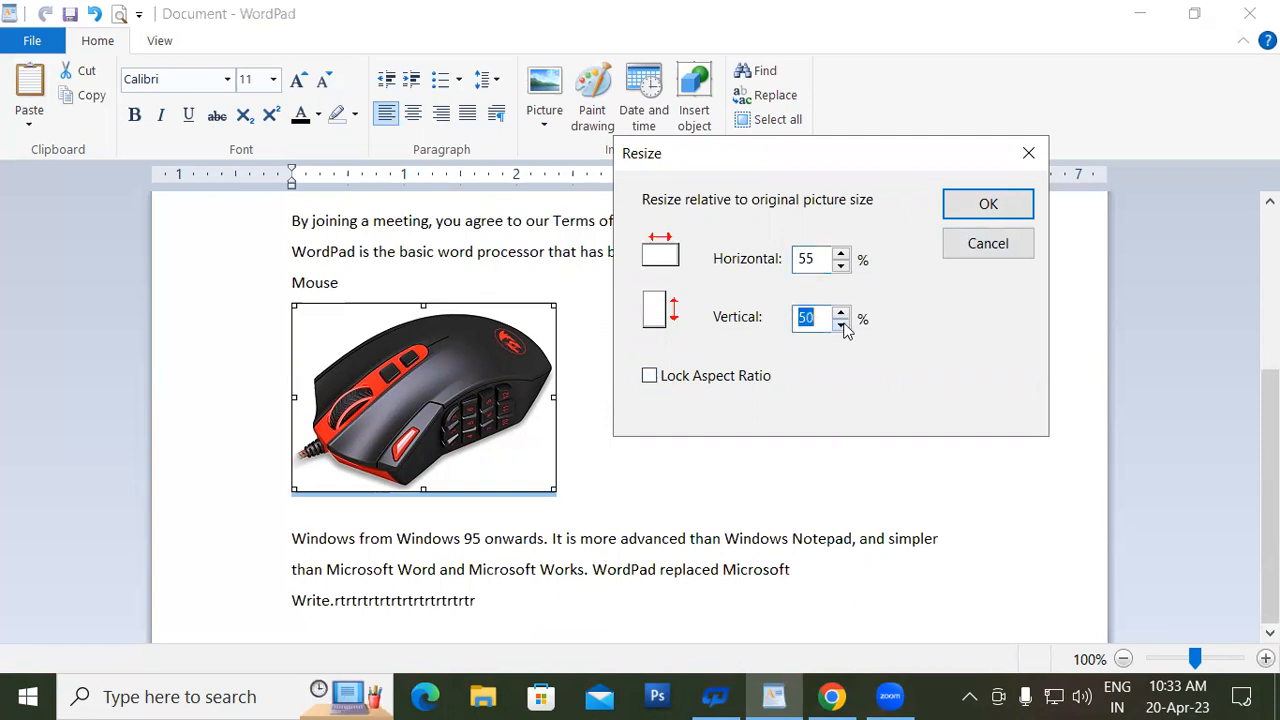
click(960, 208)
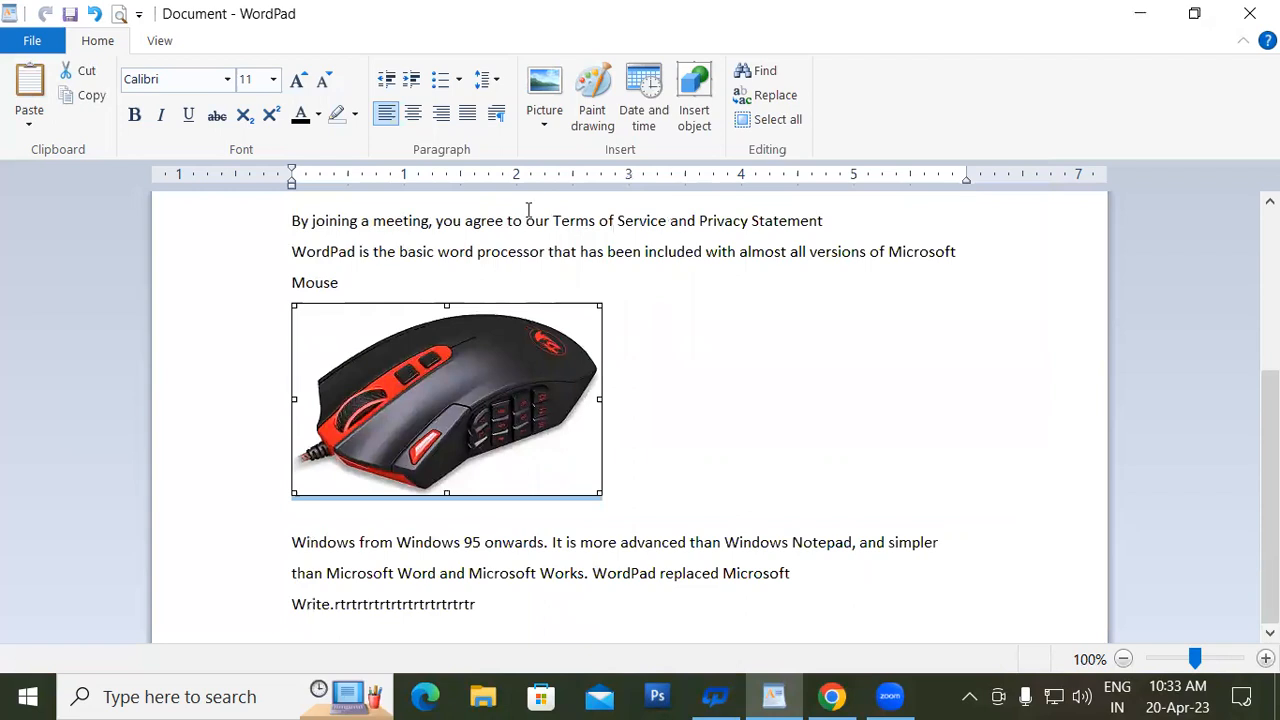
Shrink the mouse picture freehand to about 2.7 inches wide and try to stretch it from its lower edge.
mouse_move(602, 495)
mouse_down()
mouse_move(630, 555)
mouse_move(621, 521)
mouse_move(446, 400)
mouse_move(631, 526)
mouse_move(598, 492)
mouse_up()
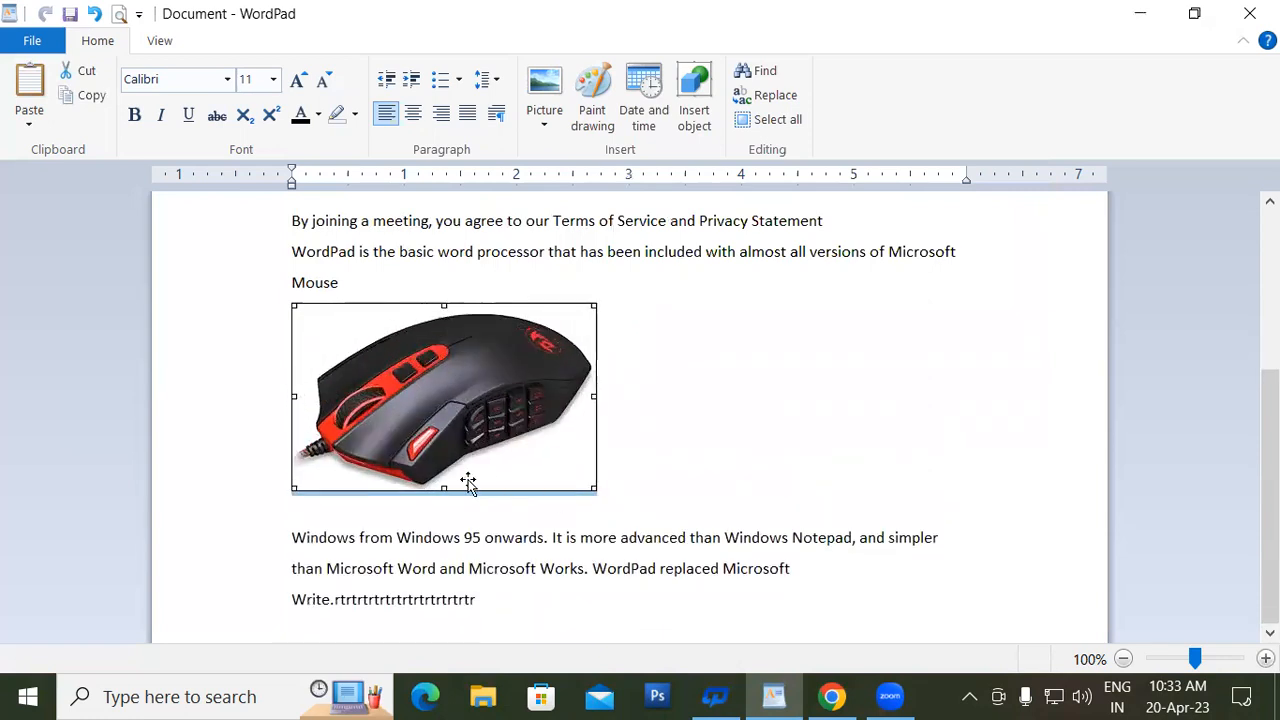
drag(447, 502, 467, 570)
click(469, 430)
mouse_move(443, 487)
mouse_down()
mouse_move(463, 574)
mouse_move(452, 462)
mouse_move(463, 490)
mouse_up()
Reopen Resize picture for the mouse picture, turn off Lock Aspect Ratio, and set the horizontal scale to 45%.
click(544, 122)
click(600, 200)
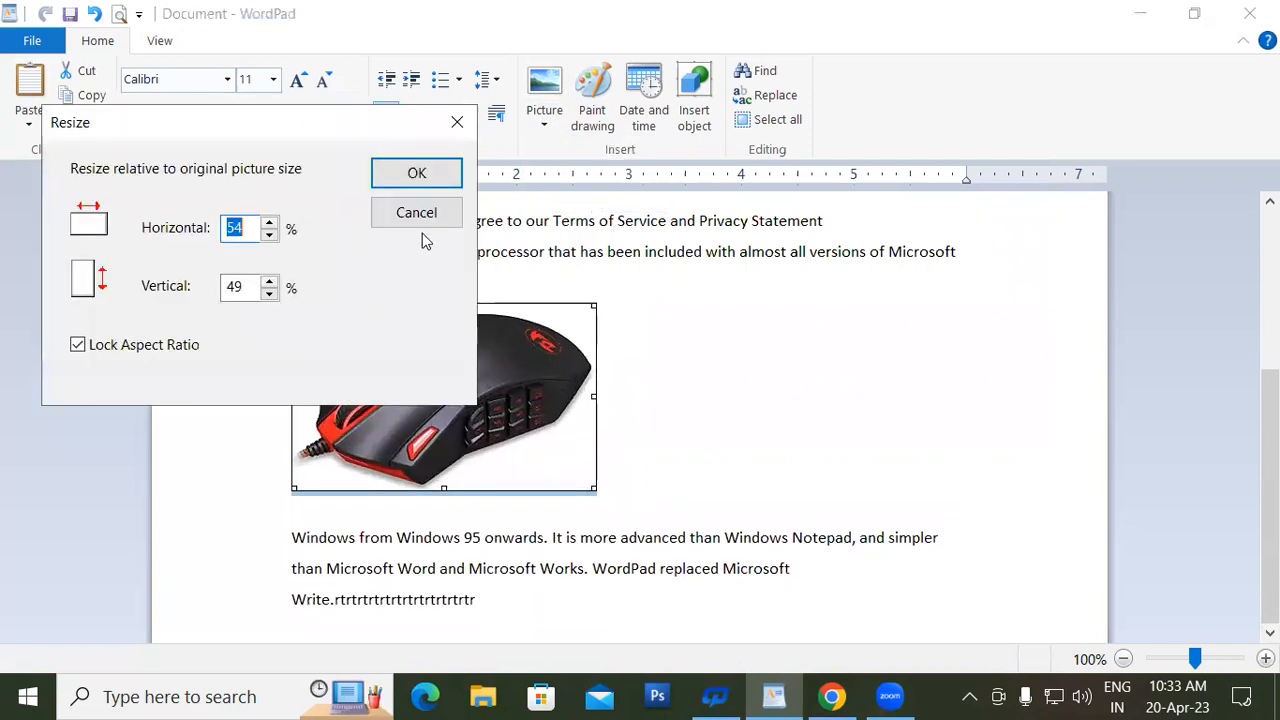
drag(268, 124, 940, 112)
click(745, 331)
click(937, 221)
click(937, 221)
click(937, 221)
click(937, 221)
click(937, 221)
click(937, 221)
click(937, 221)
click(937, 221)
click(937, 221)
Increase the vertical scale and apply the resize so the mouse picture is about 2 inches tall.
click(937, 266)
click(937, 266)
click(937, 266)
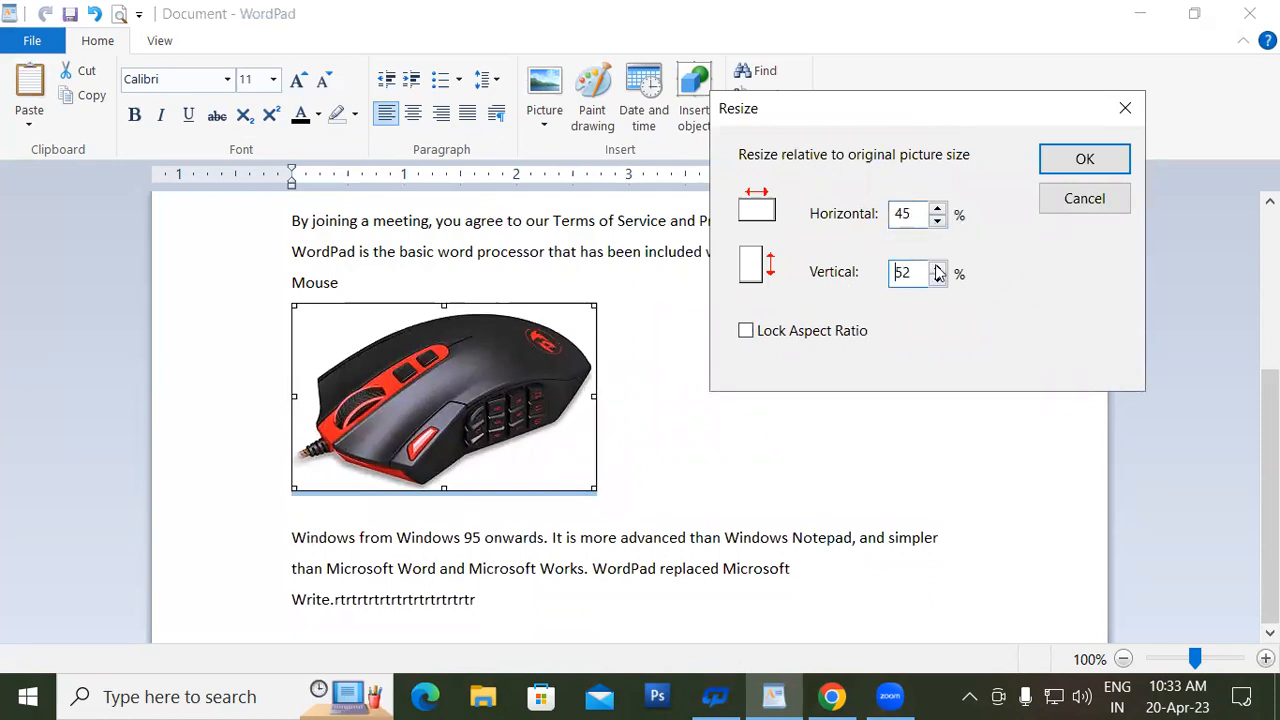
click(937, 266)
click(937, 266)
click(937, 266)
click(937, 266)
click(1057, 158)
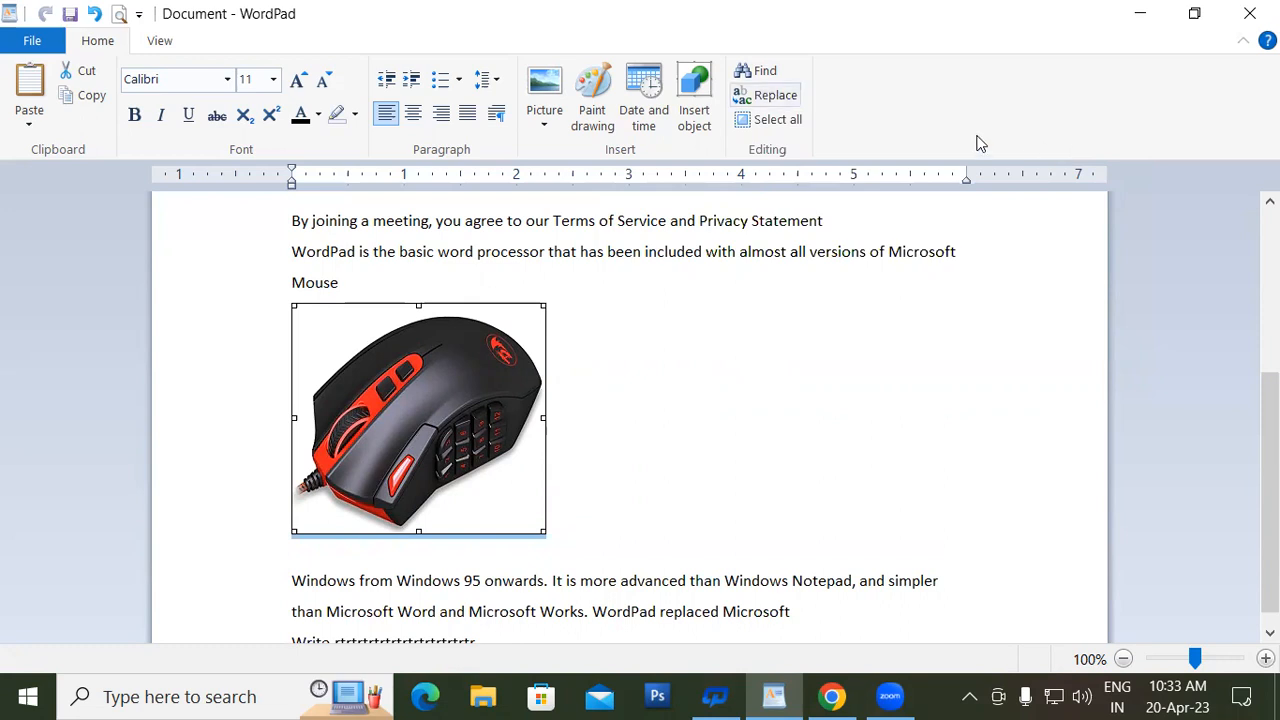
Deselect the mouse picture and start a new Paint drawing for the document.
click(665, 408)
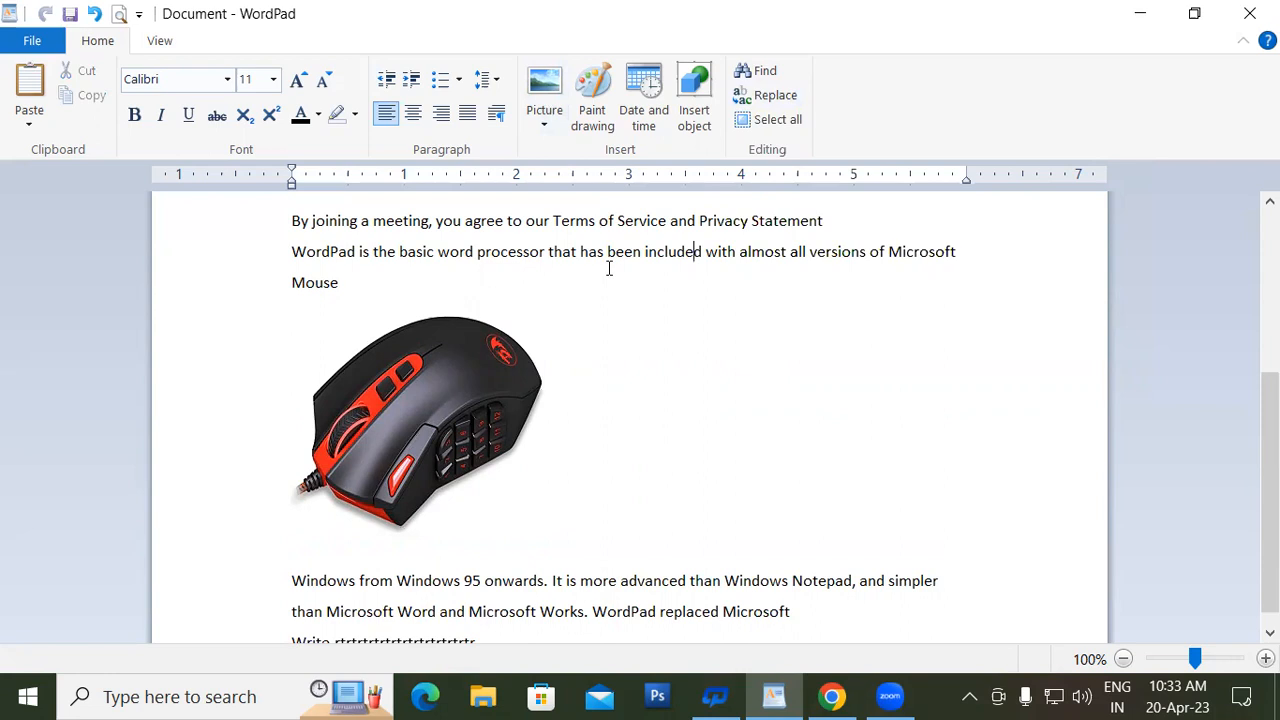
click(598, 125)
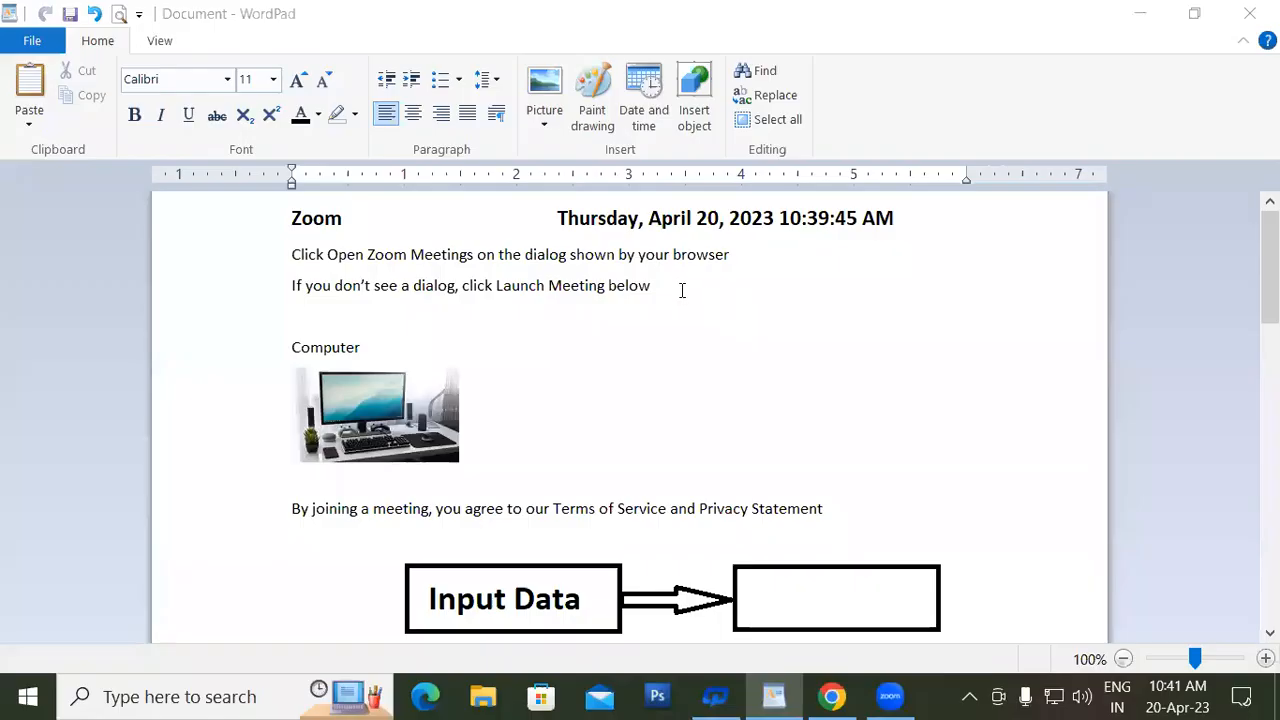
Insert eleven blank lines after "Windows Notepad, and simpler" in the paragraph below the mouse picture.
click(682, 290)
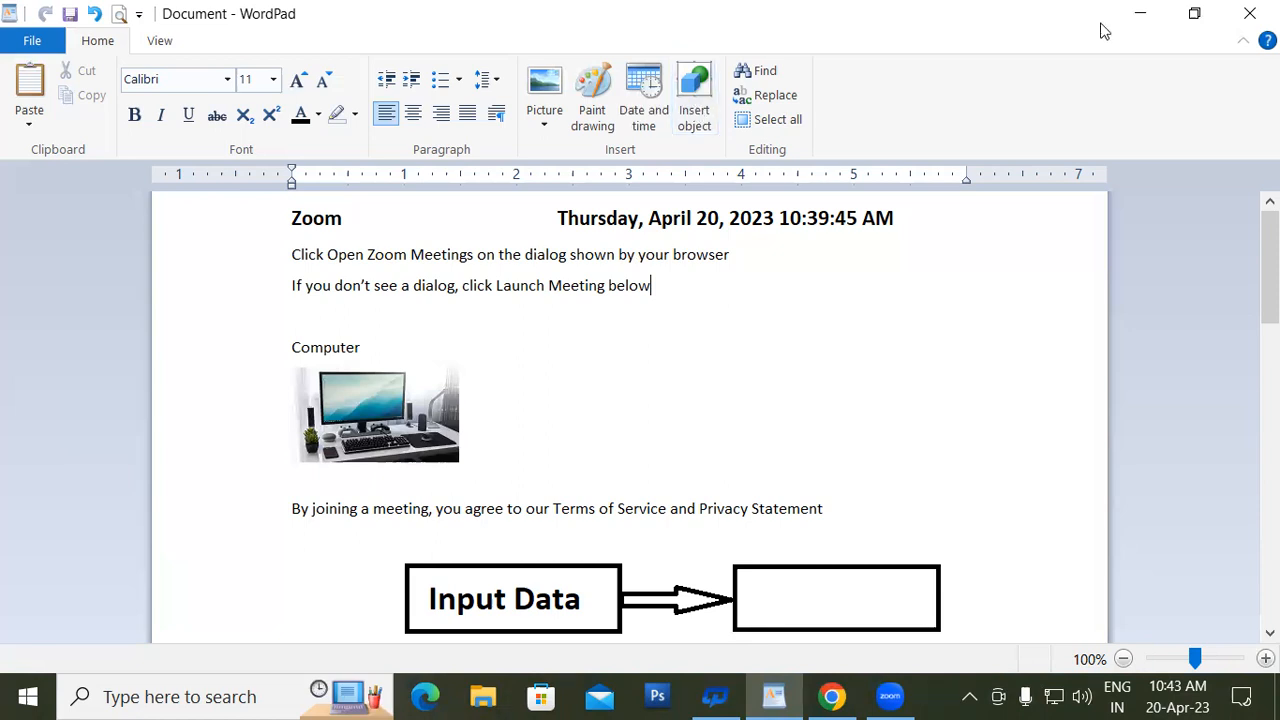
scroll(897, 314, down, 10)
scroll(410, 360, down, 2)
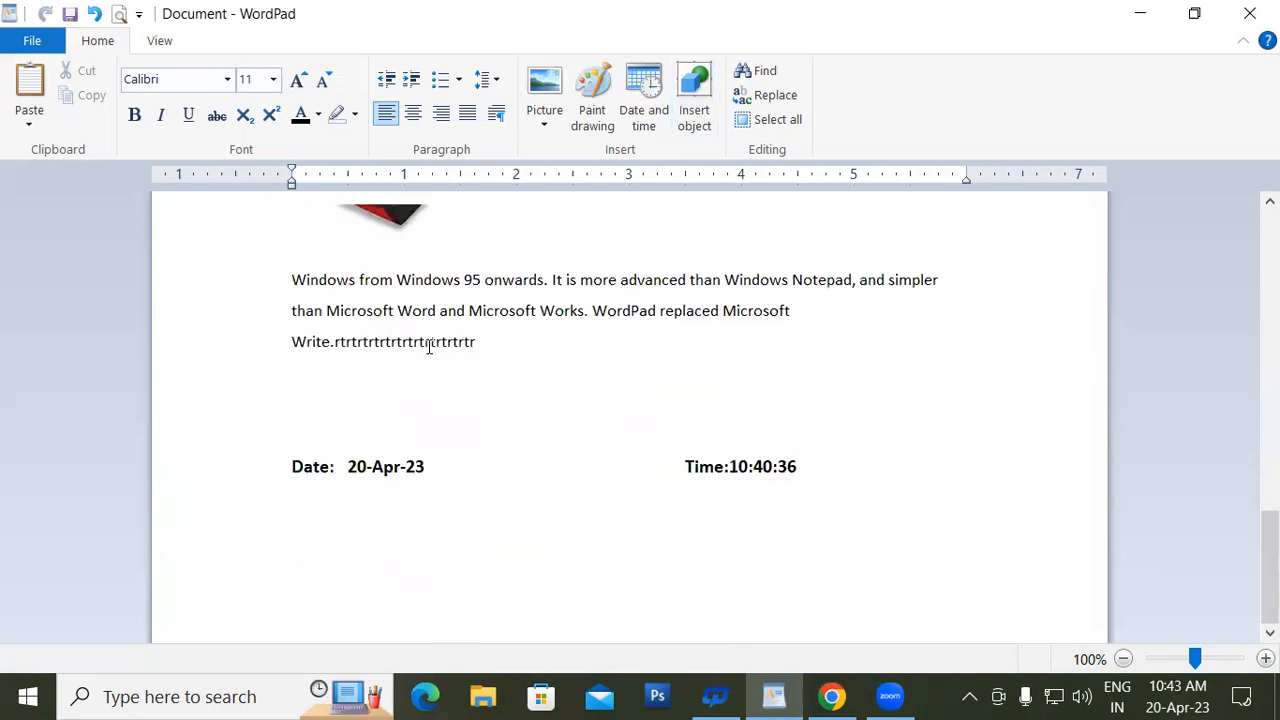
click(952, 283)
key(Return)
key(Return)
key(Return)
key(Return)
key(Return)
key(Return)
key(Return)
key(Return)
key(Return)
key(Return)
key(Return)
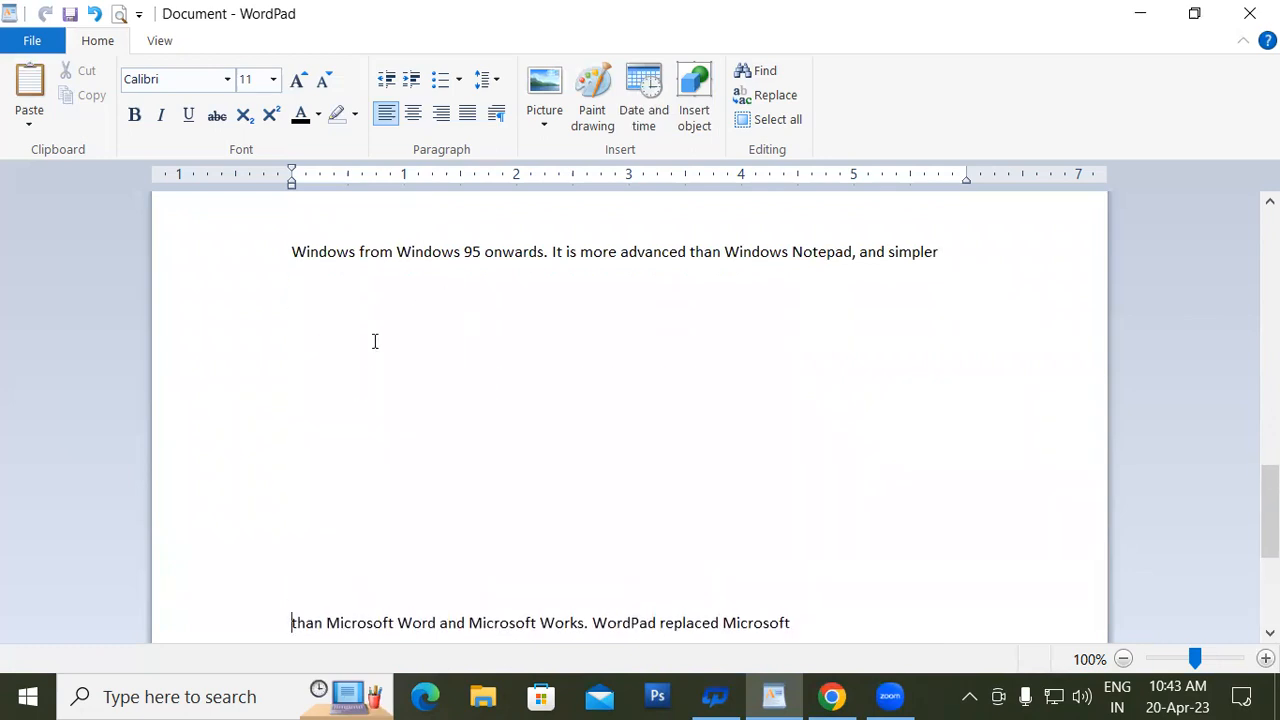
Insert a new Microsoft PowerPoint Slide object in the blank space below "Windows Notepad, and simpler".
click(297, 298)
click(693, 91)
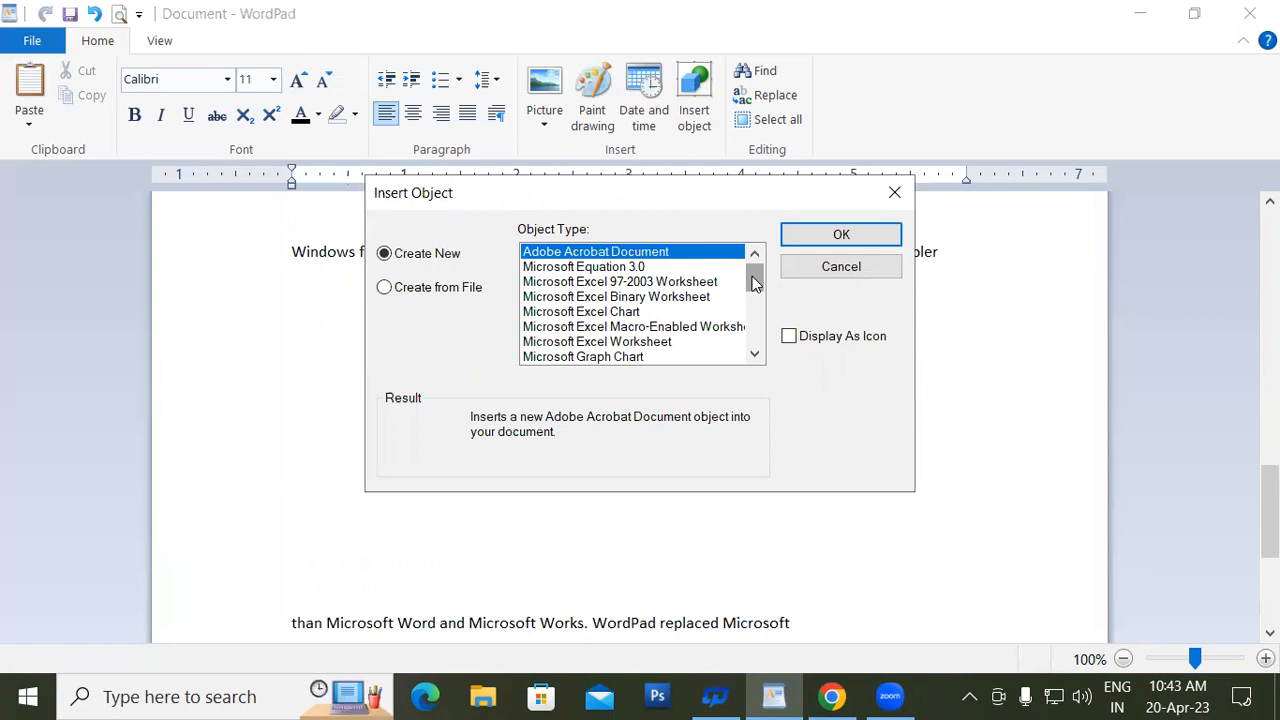
drag(754, 283, 754, 303)
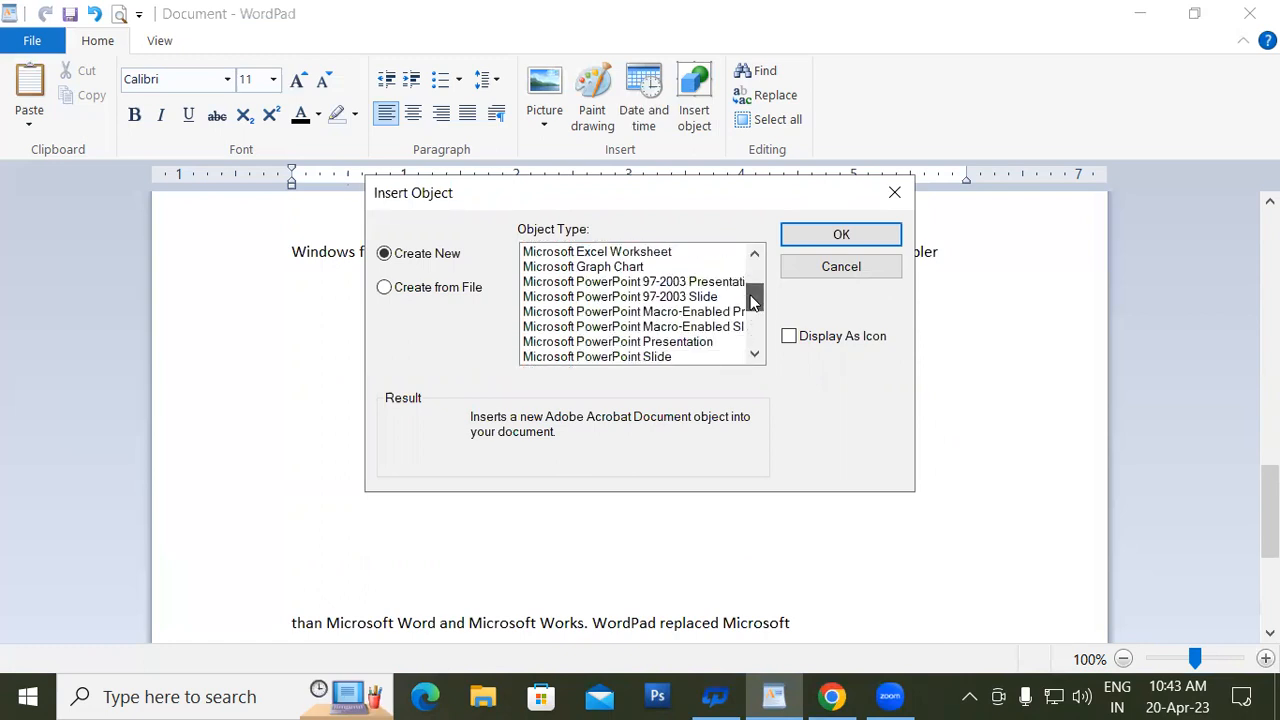
click(566, 358)
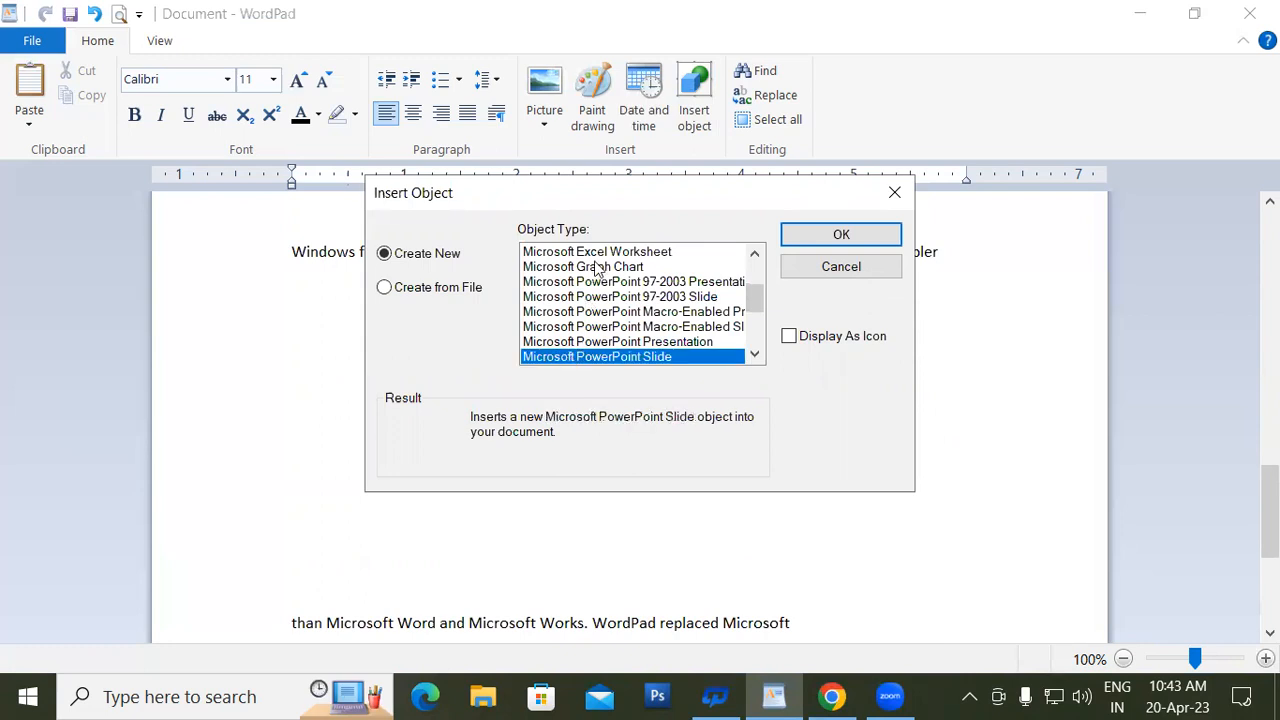
click(822, 234)
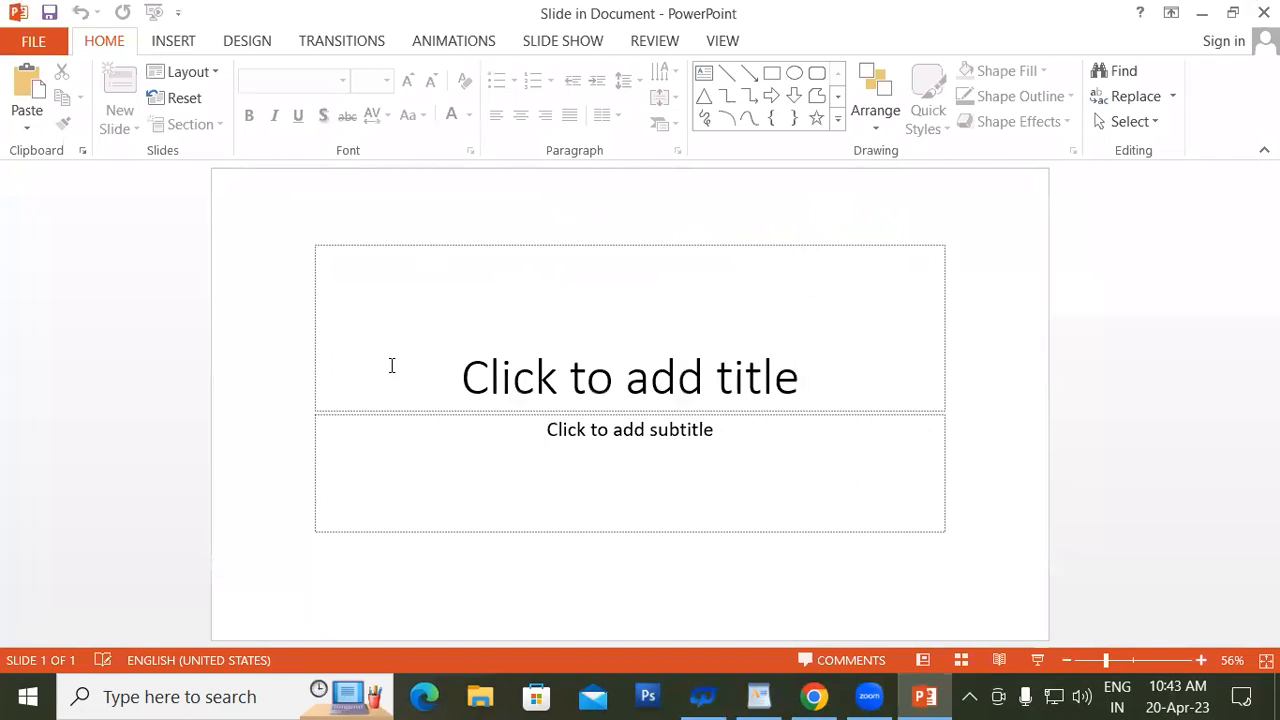
Apply the Facet theme to the slide and enter "Gayatri Institute of Technology" as its title, correcting the misspelled last word.
click(238, 39)
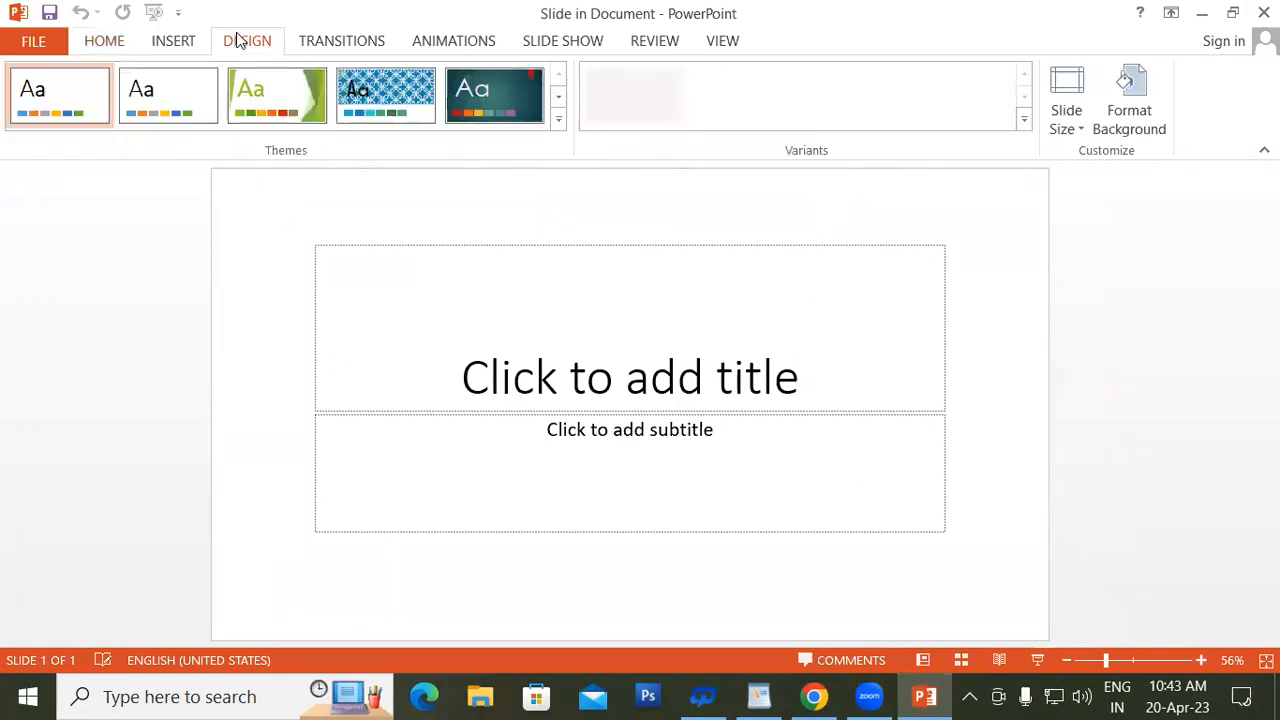
click(270, 90)
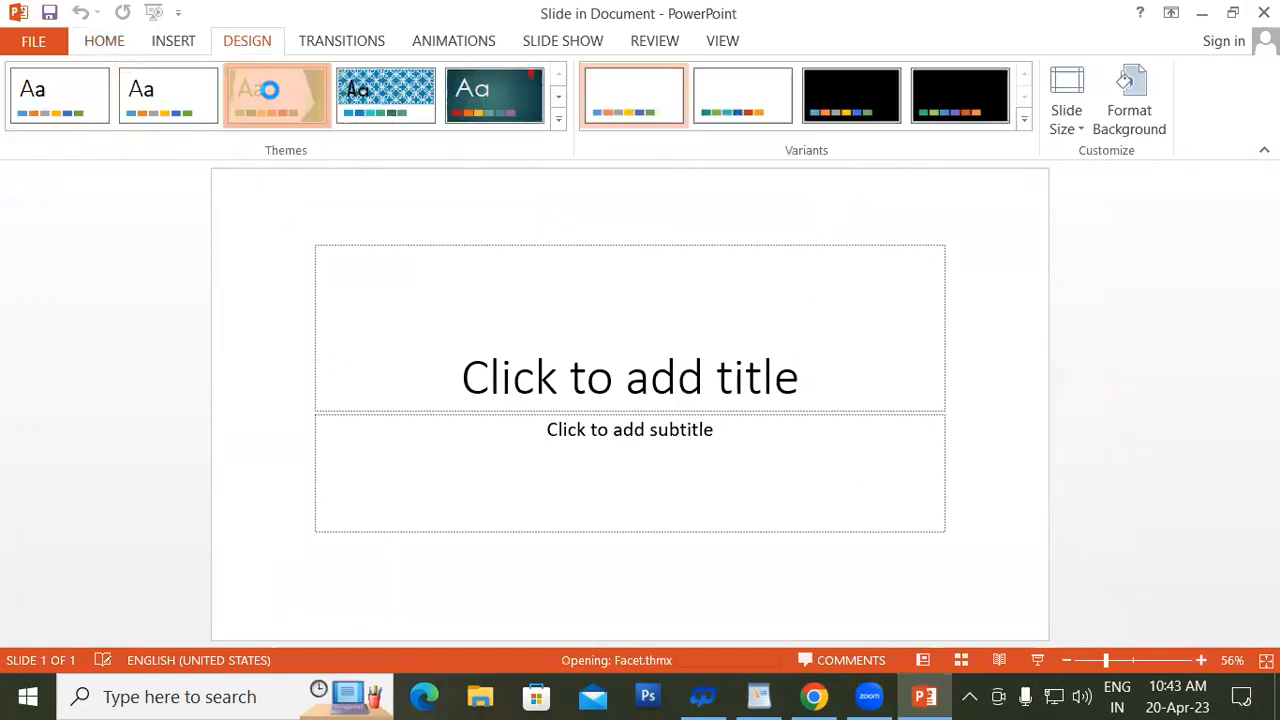
click(680, 403)
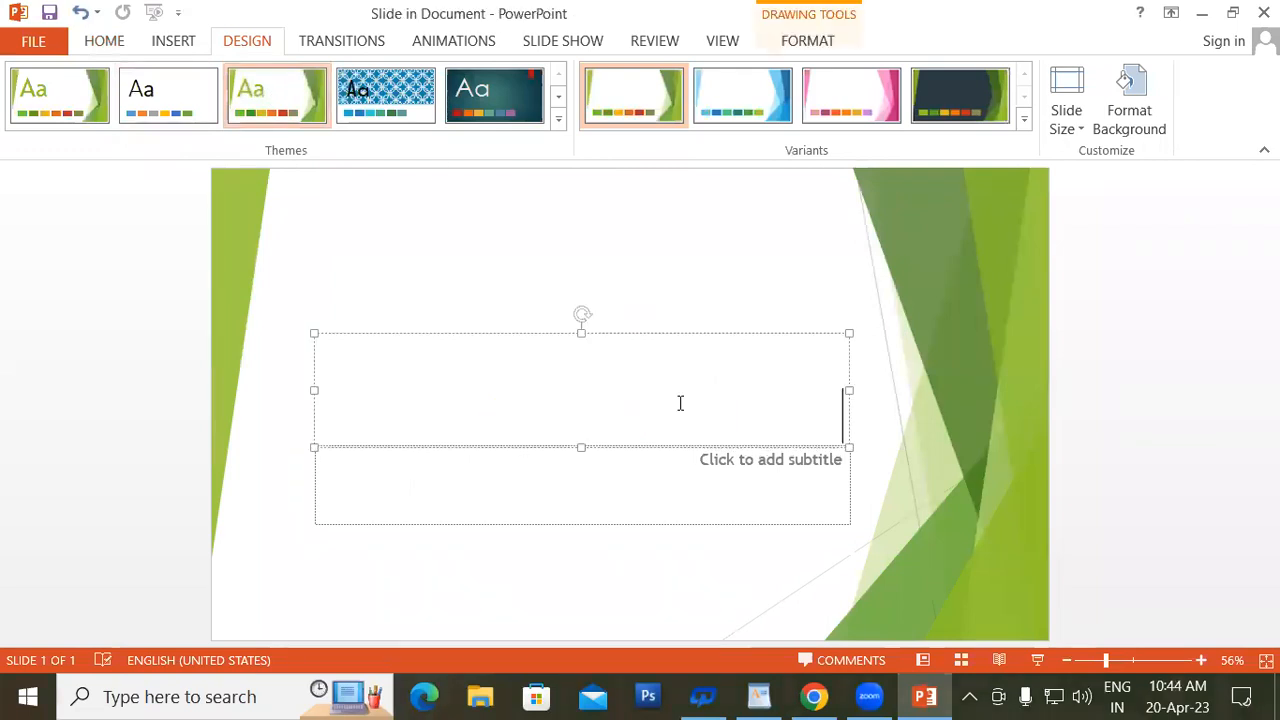
text(Gayatri I)
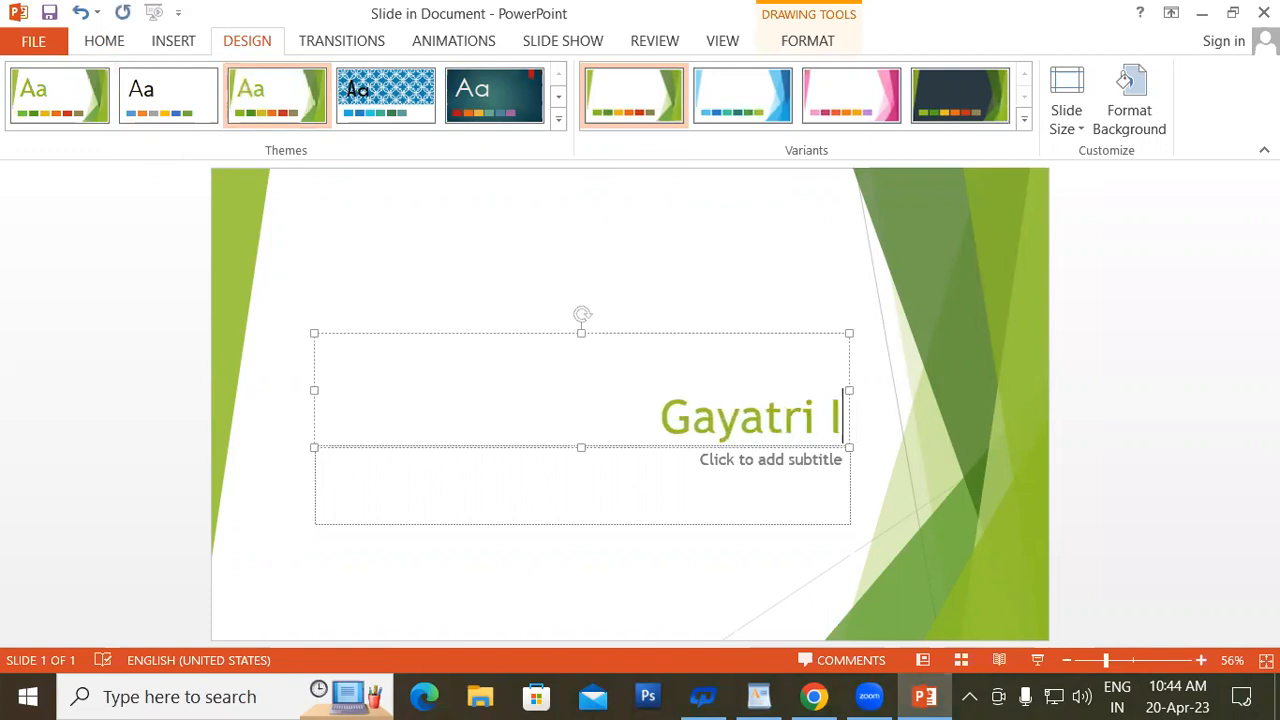
text(nstitute )
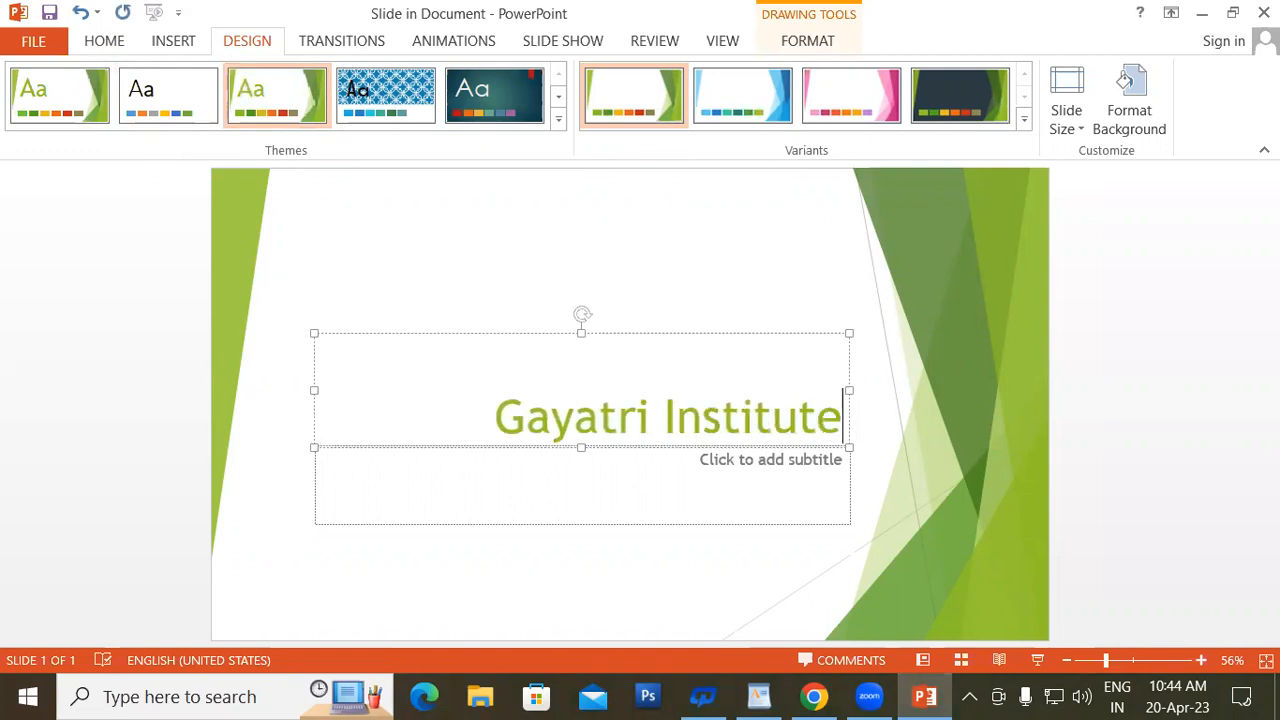
text(of Te)
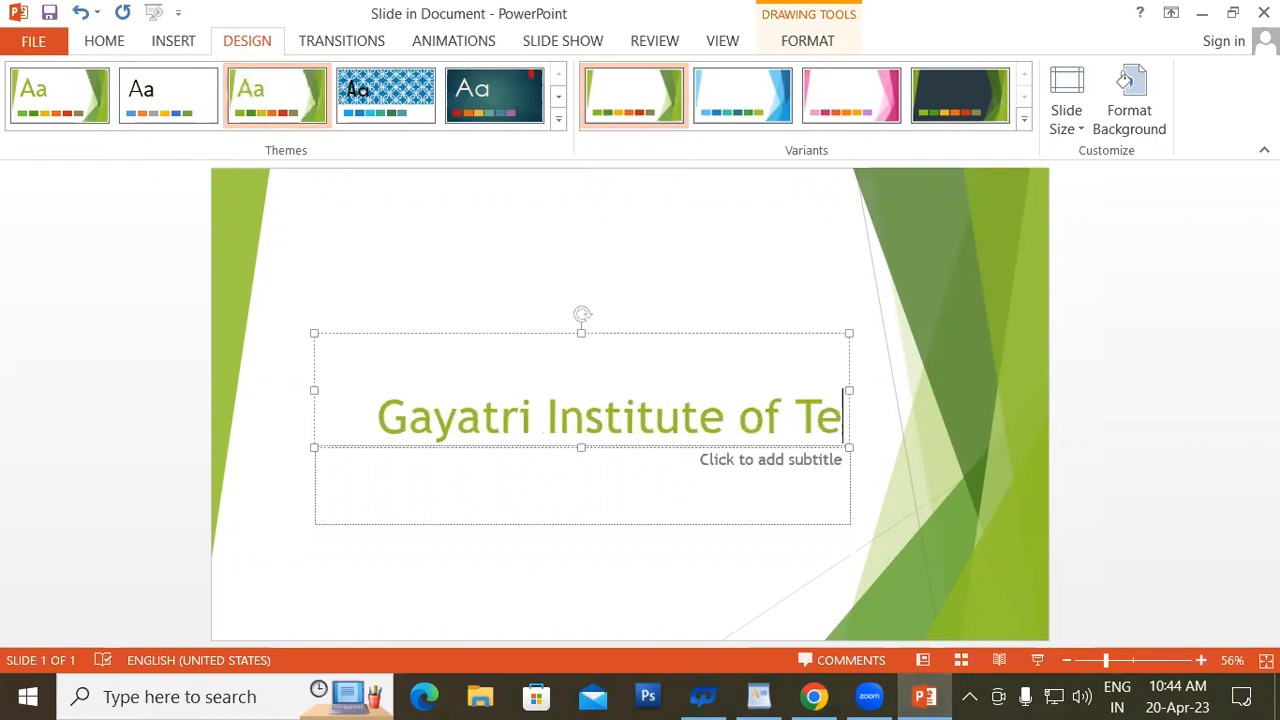
text(chnolofy)
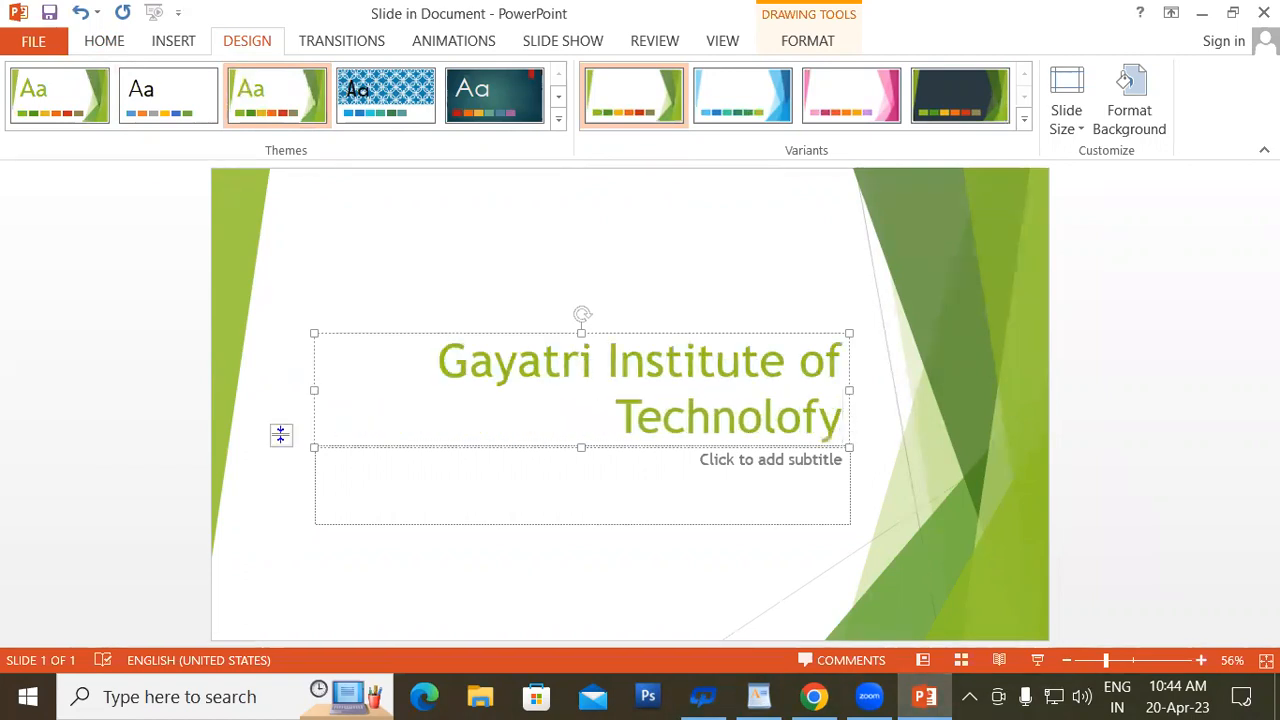
click(818, 420)
key(BackSpace)
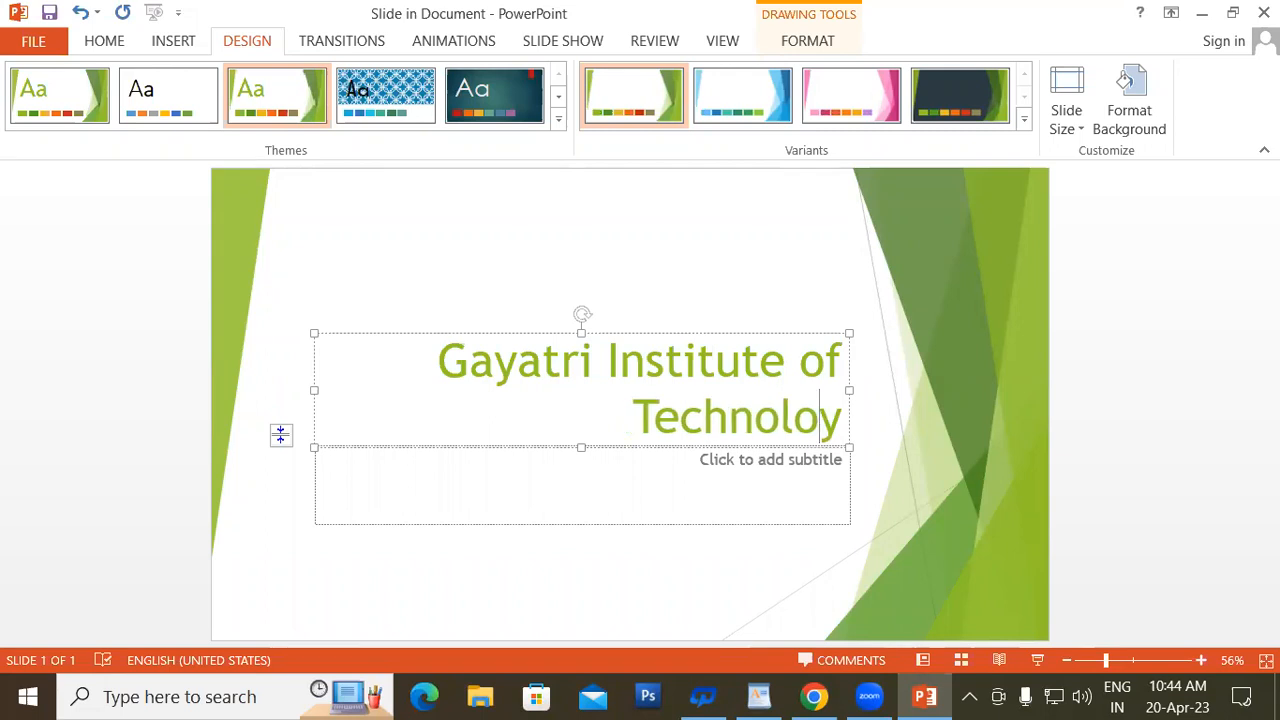
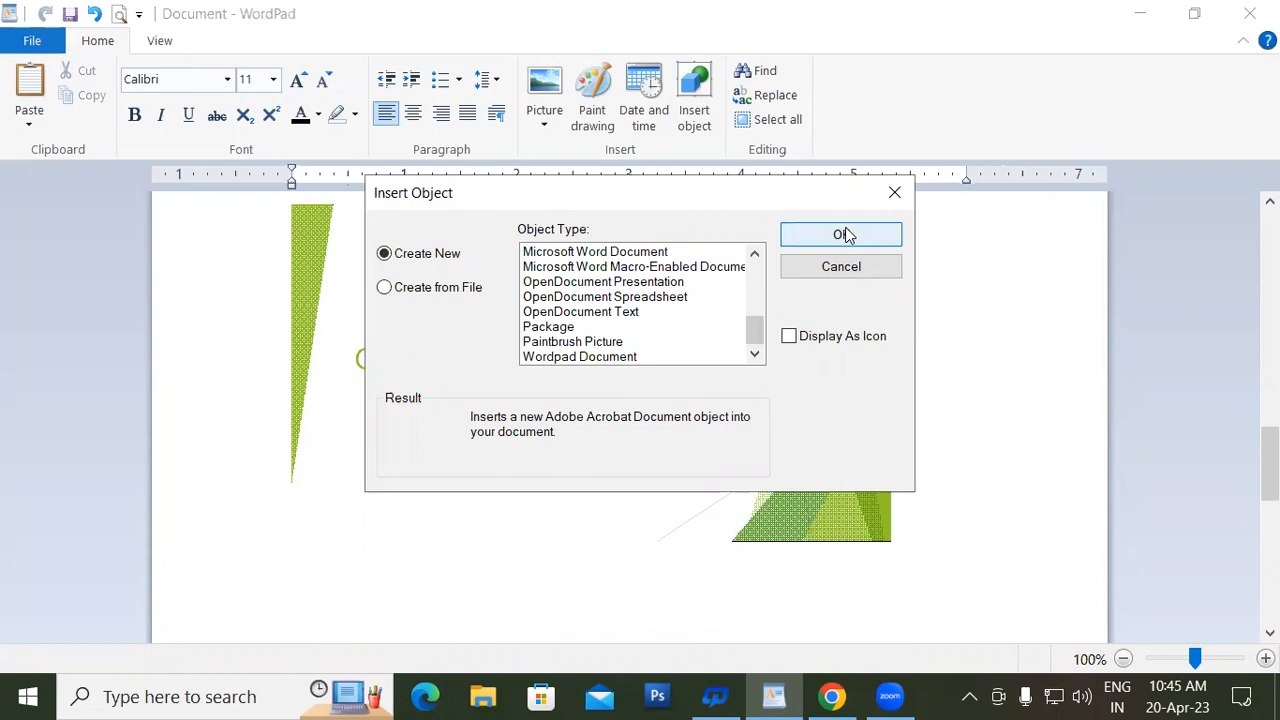
Close Insert Object without adding another object and zoom the document out to 87%.
click(894, 192)
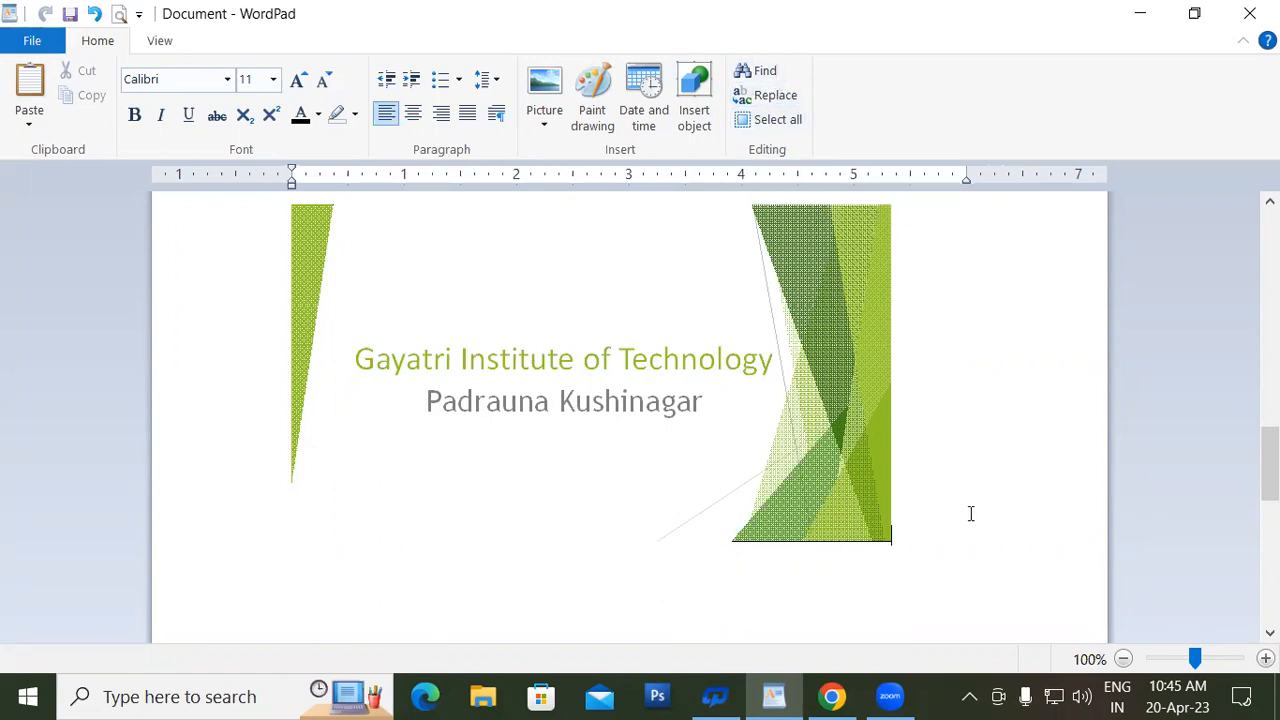
click(162, 44)
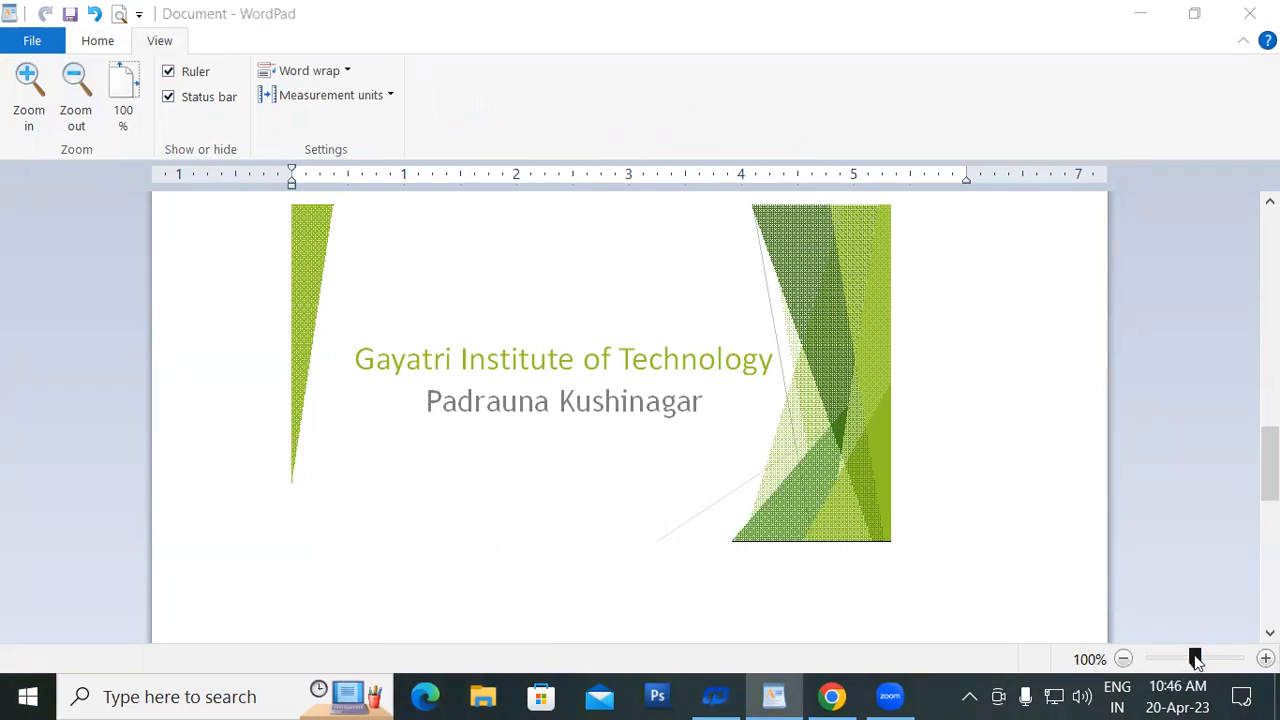
mouse_move(1195, 658)
mouse_down()
mouse_move(1118, 668)
mouse_move(1238, 660)
mouse_move(1189, 664)
mouse_up()
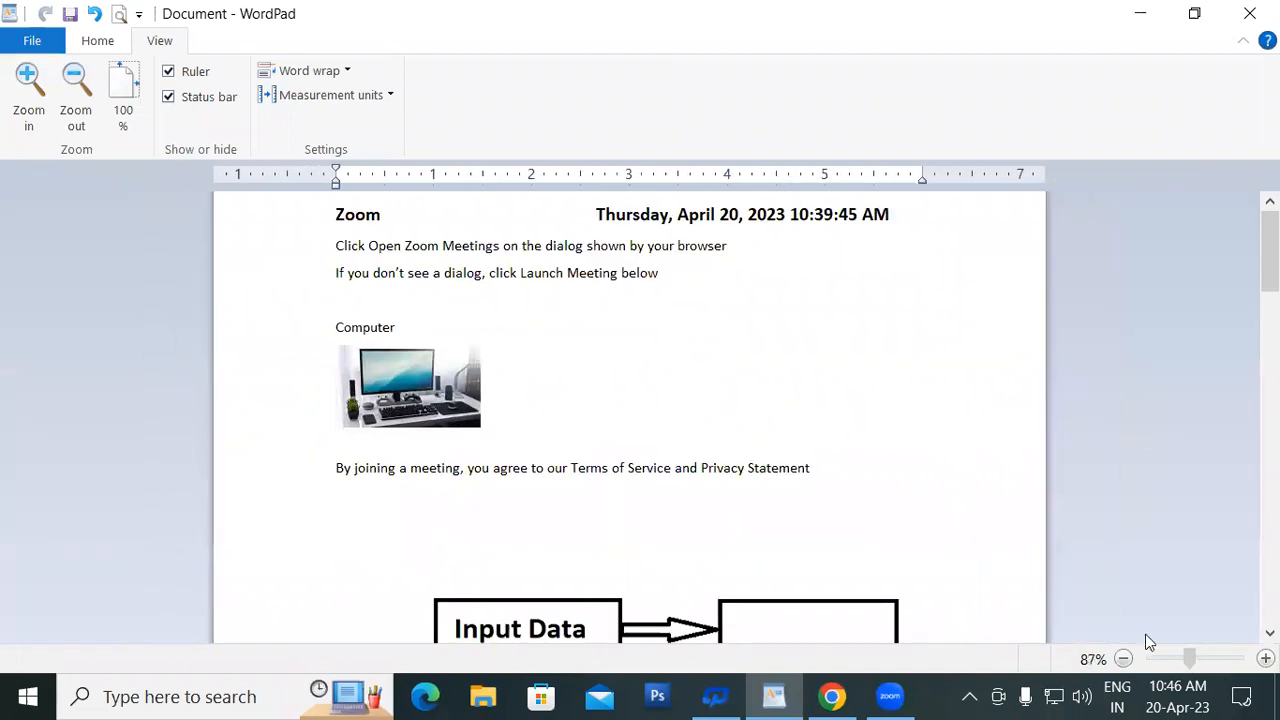
Zoom in on the beginning of the document in steps up to 180%.
click(29, 97)
click(29, 97)
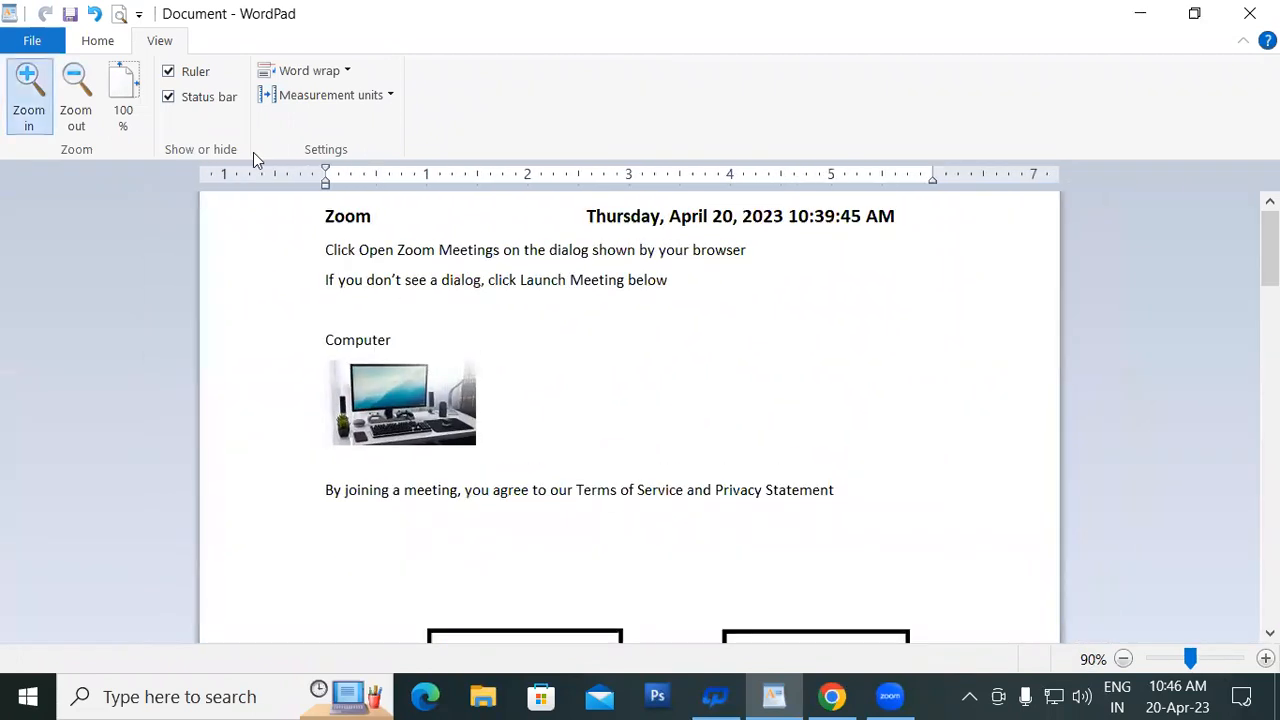
click(29, 97)
click(29, 97)
click(29, 97)
click(29, 97)
click(29, 97)
click(29, 97)
click(29, 97)
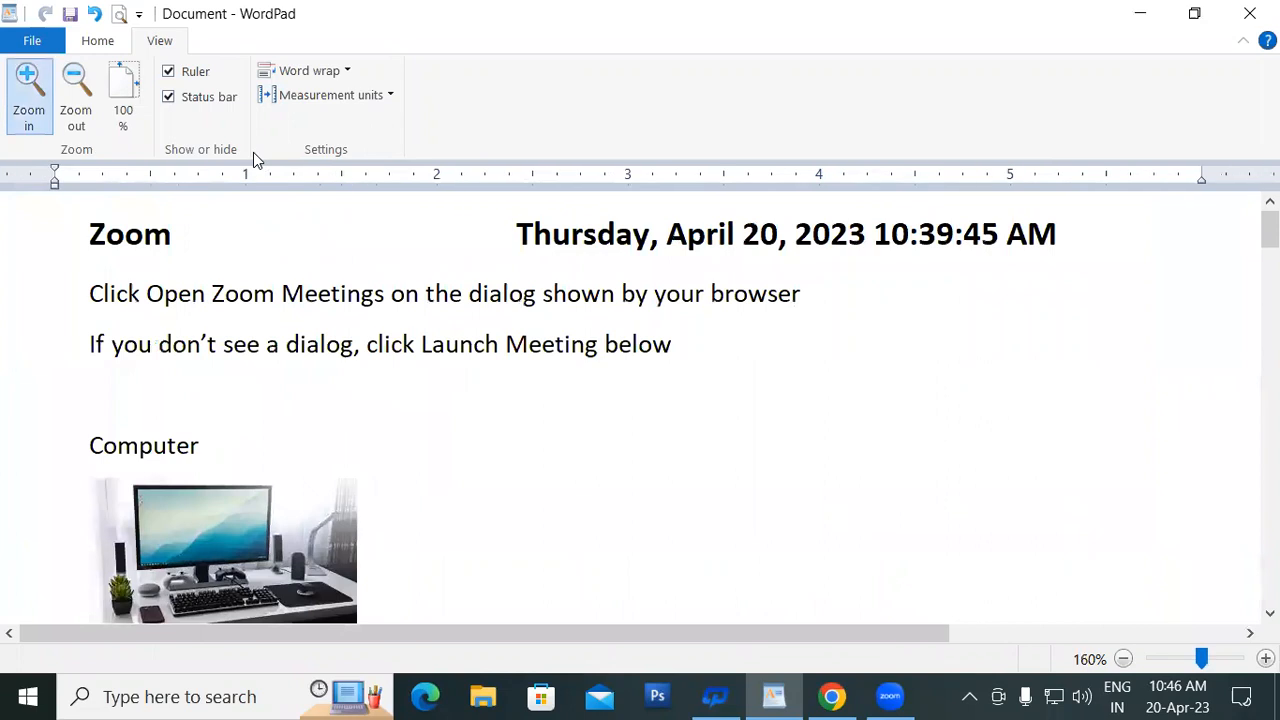
click(29, 97)
click(29, 97)
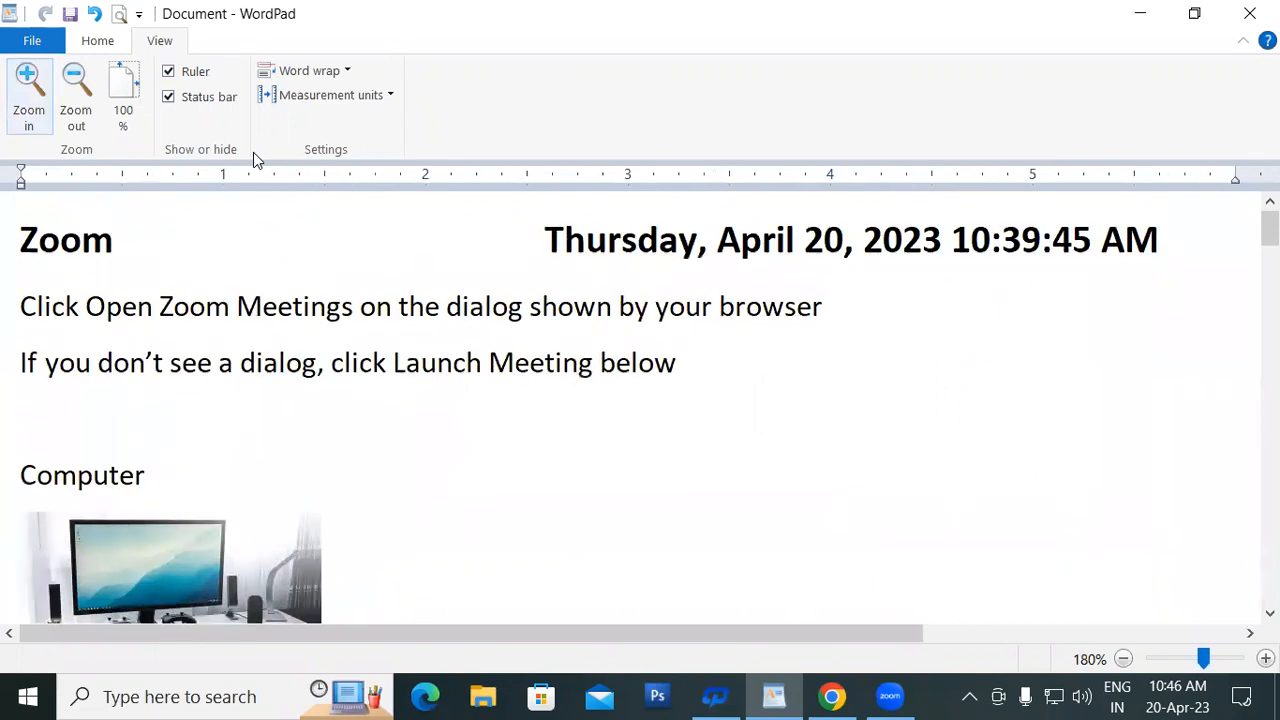
Zoom the document out in steps to below 60%.
click(67, 100)
click(67, 100)
click(67, 100)
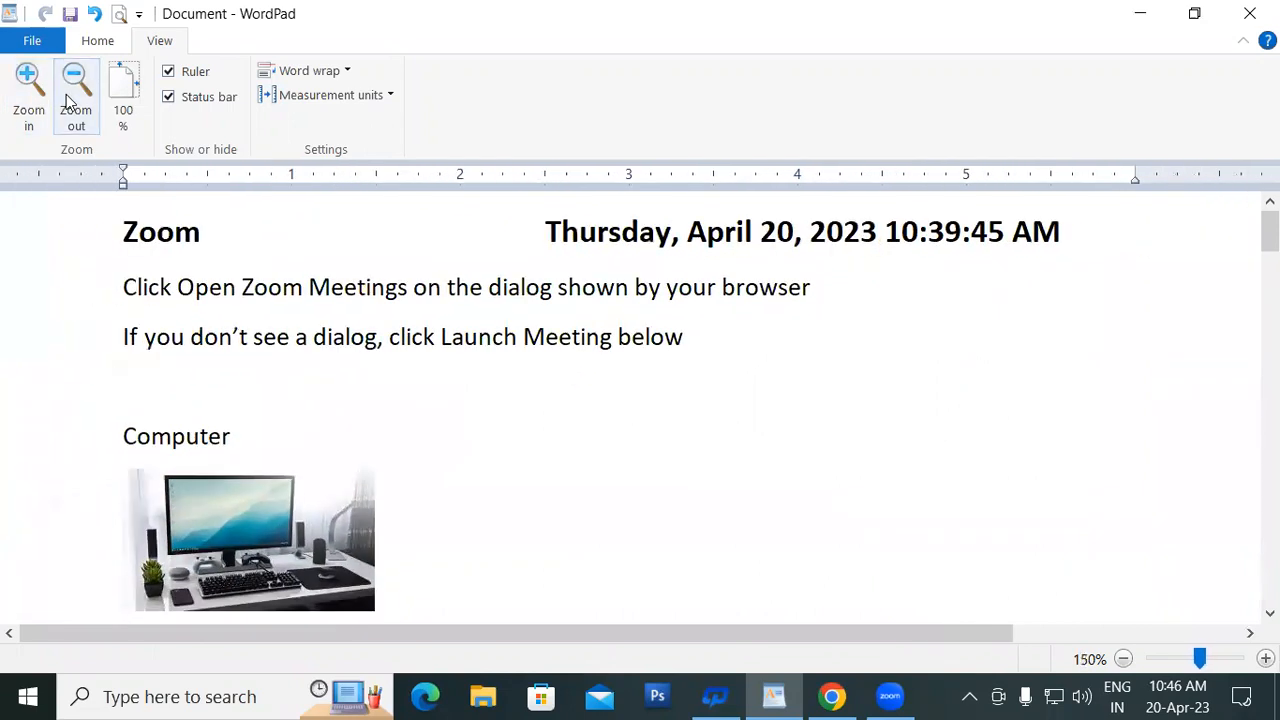
click(67, 100)
click(67, 100)
click(67, 100)
click(67, 100)
click(67, 100)
click(67, 100)
click(67, 100)
click(67, 100)
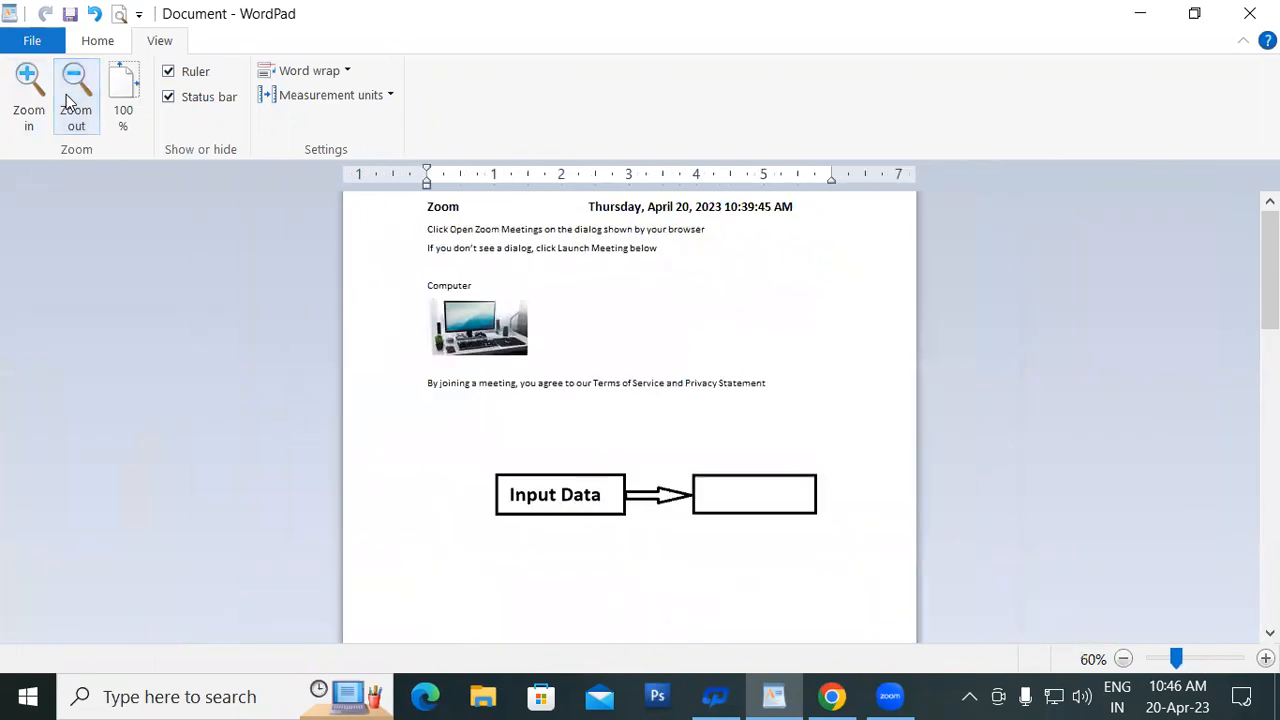
click(67, 100)
click(67, 100)
click(67, 100)
click(67, 100)
Zoom the document back in to 80%.
click(32, 100)
click(32, 100)
click(32, 100)
click(32, 100)
click(32, 100)
click(32, 100)
click(32, 100)
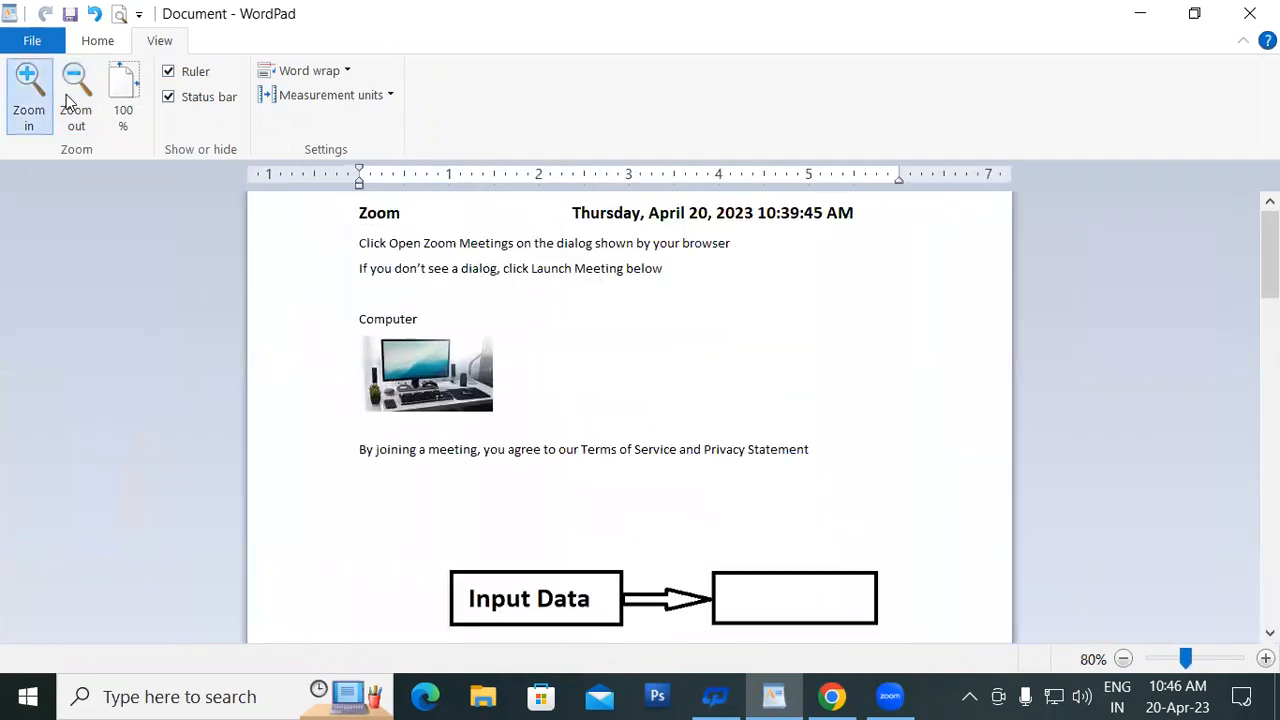
Zoom the document out to 70% and restore the view to 100%.
click(66, 98)
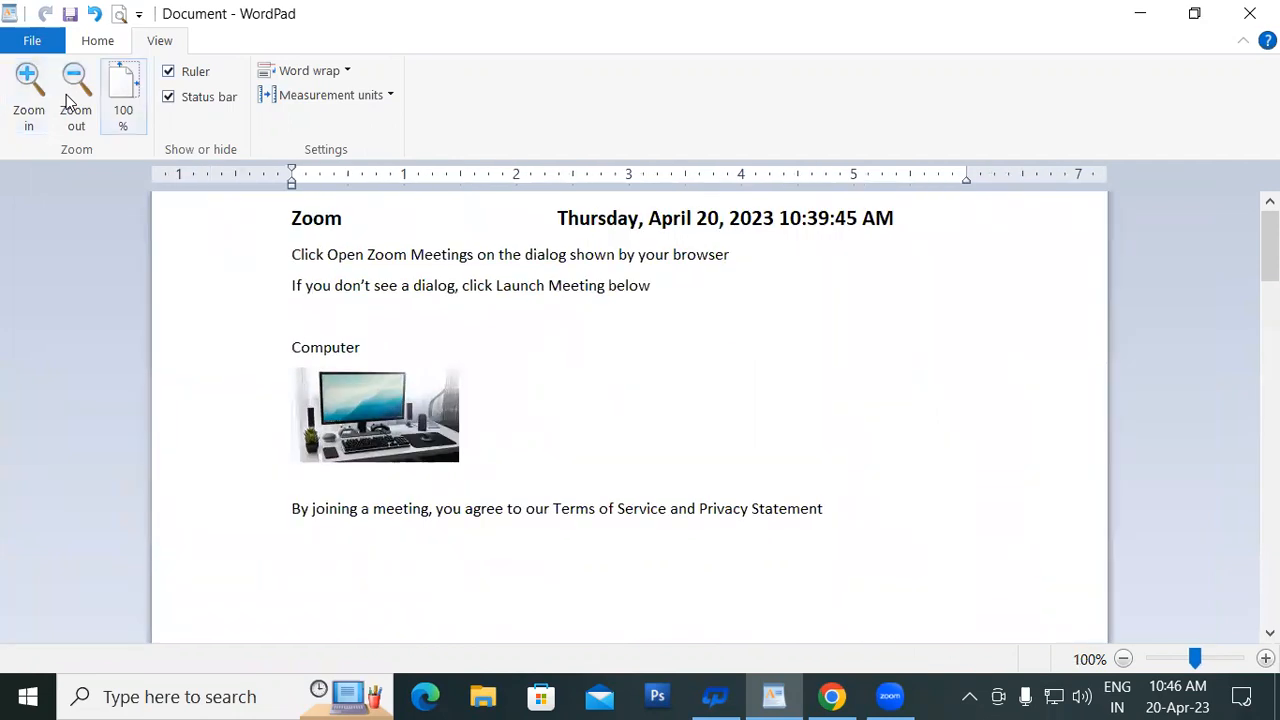
click(76, 98)
click(76, 98)
click(76, 98)
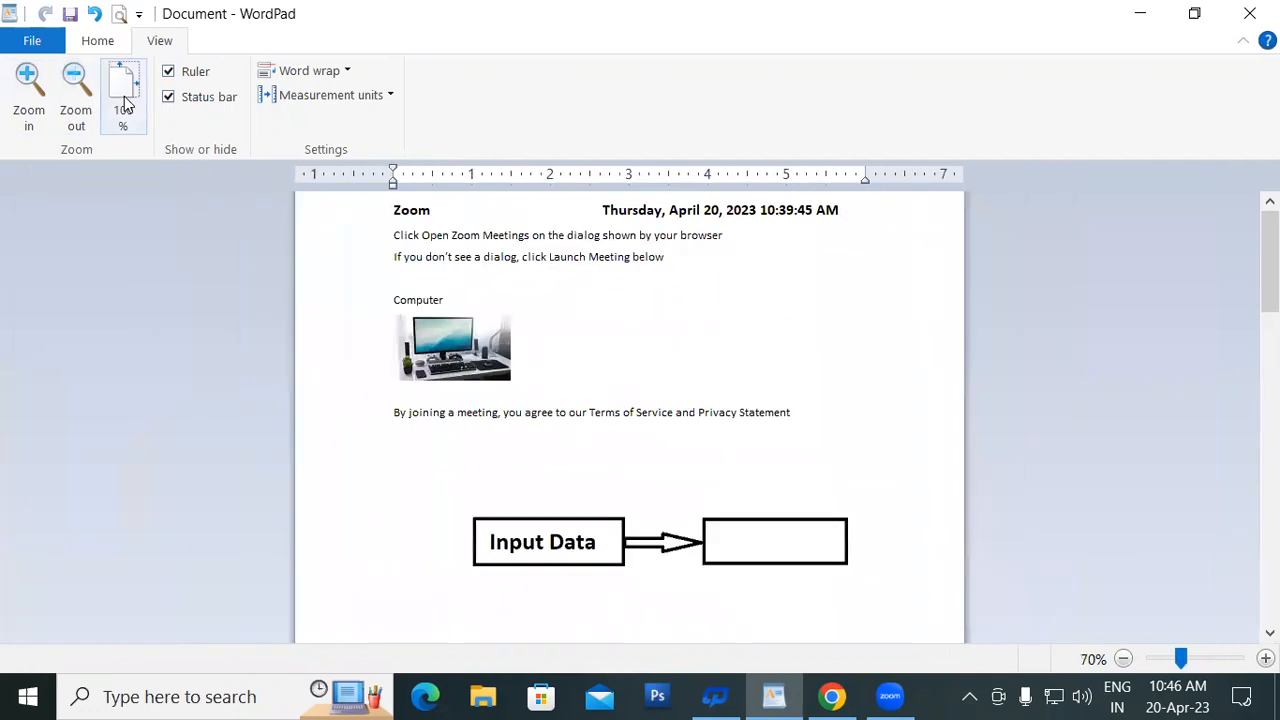
click(124, 104)
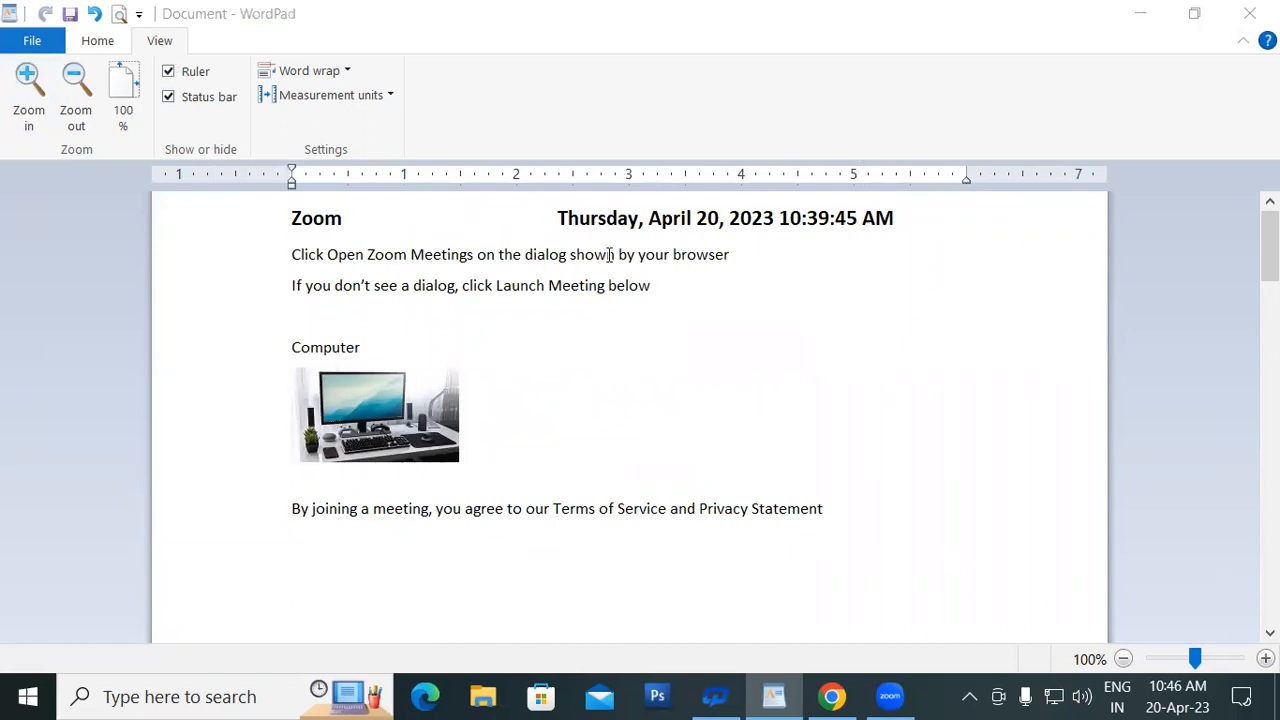
Hide the ruler and show it again.
click(169, 72)
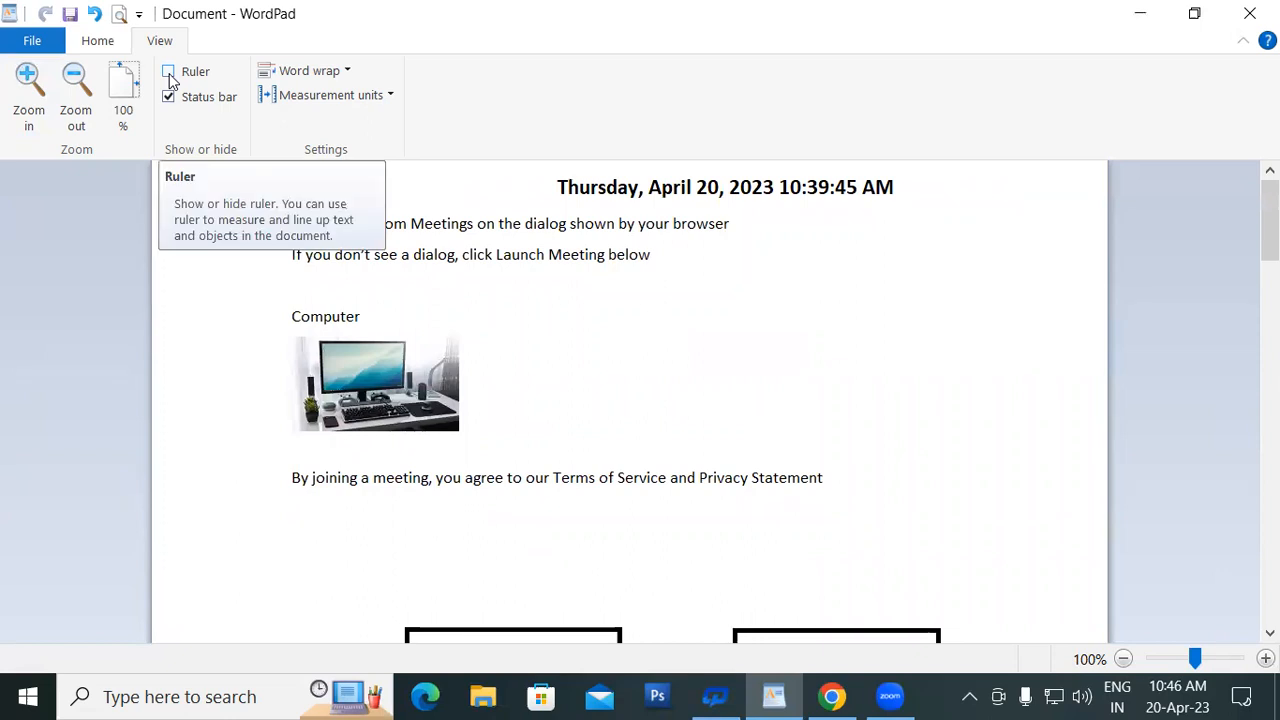
click(170, 74)
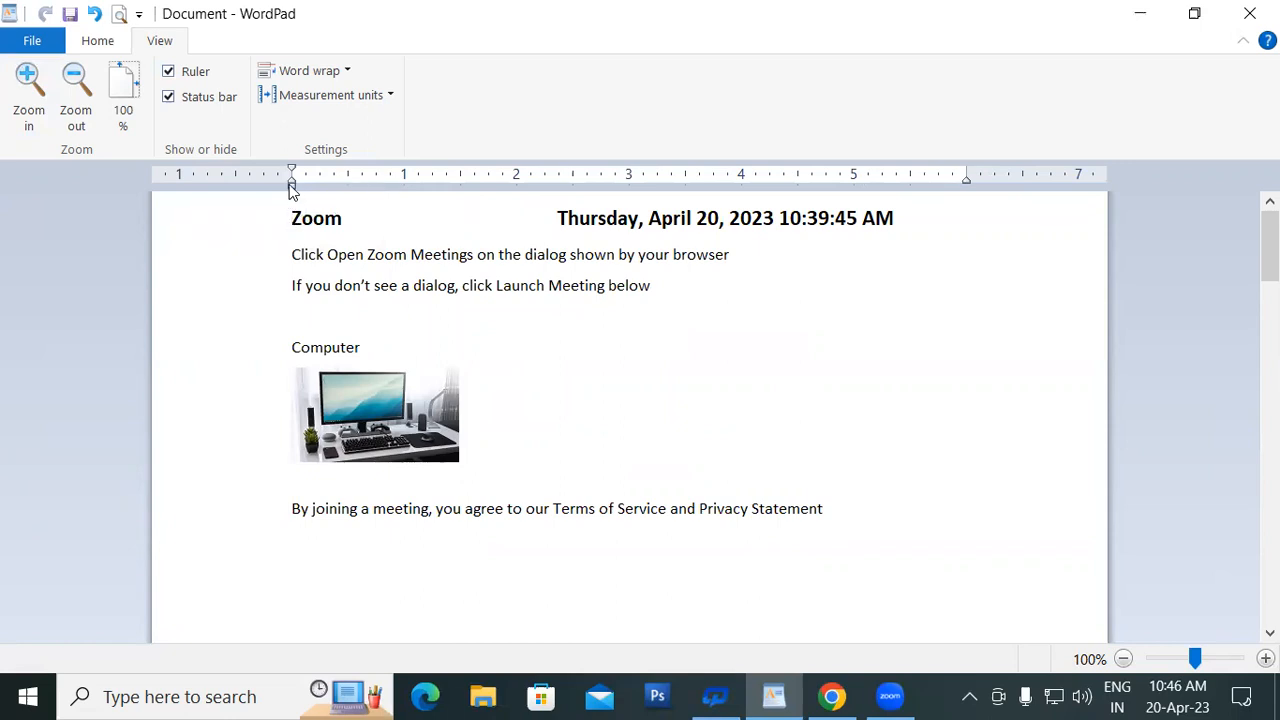
Set the Zoom heading's left indent to about 0.6 inch and its right indent to about the 4.4-inch mark, and undo both changes.
drag(292, 184, 357, 188)
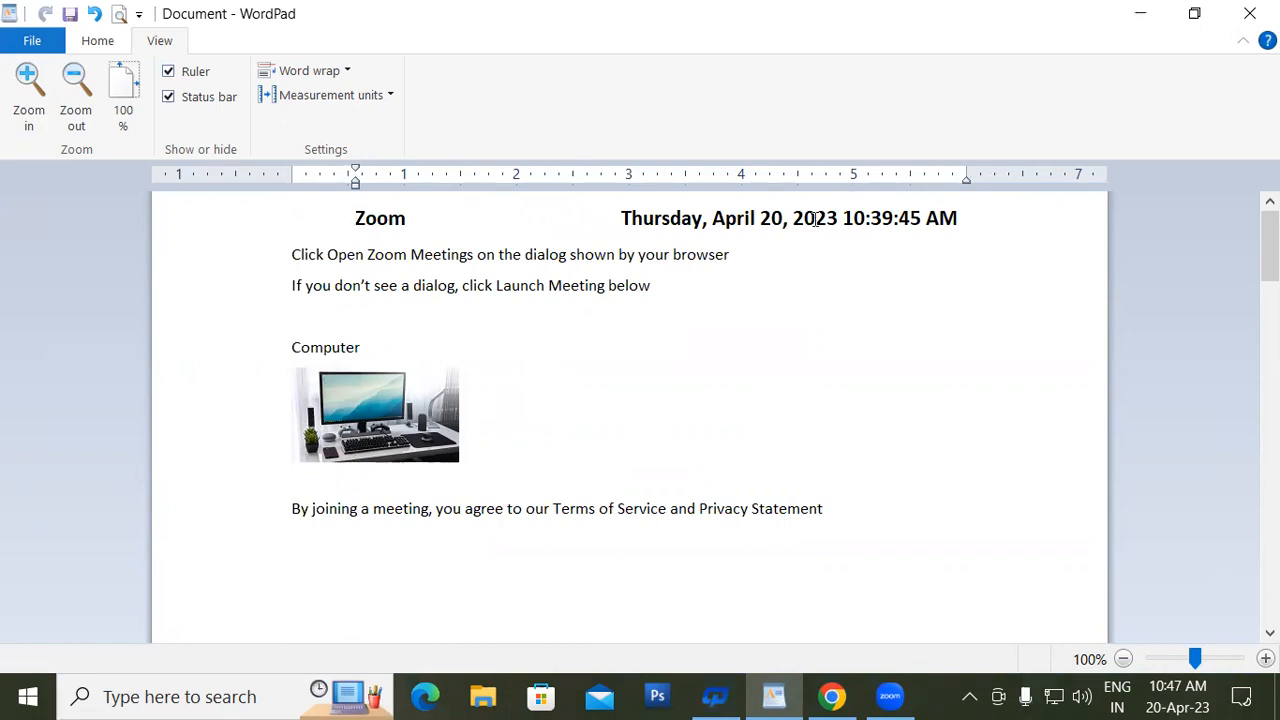
drag(966, 180, 792, 194)
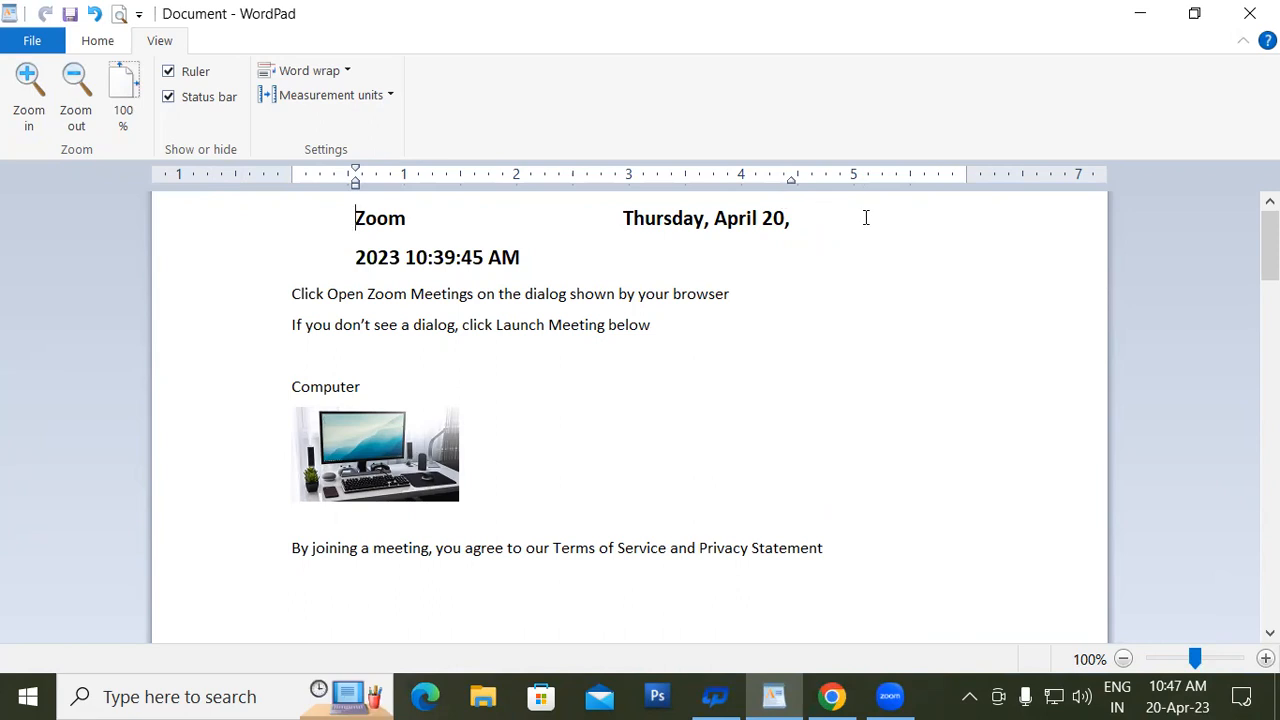
key(ctrl+z)
key(ctrl+z)
key(ctrl+z)
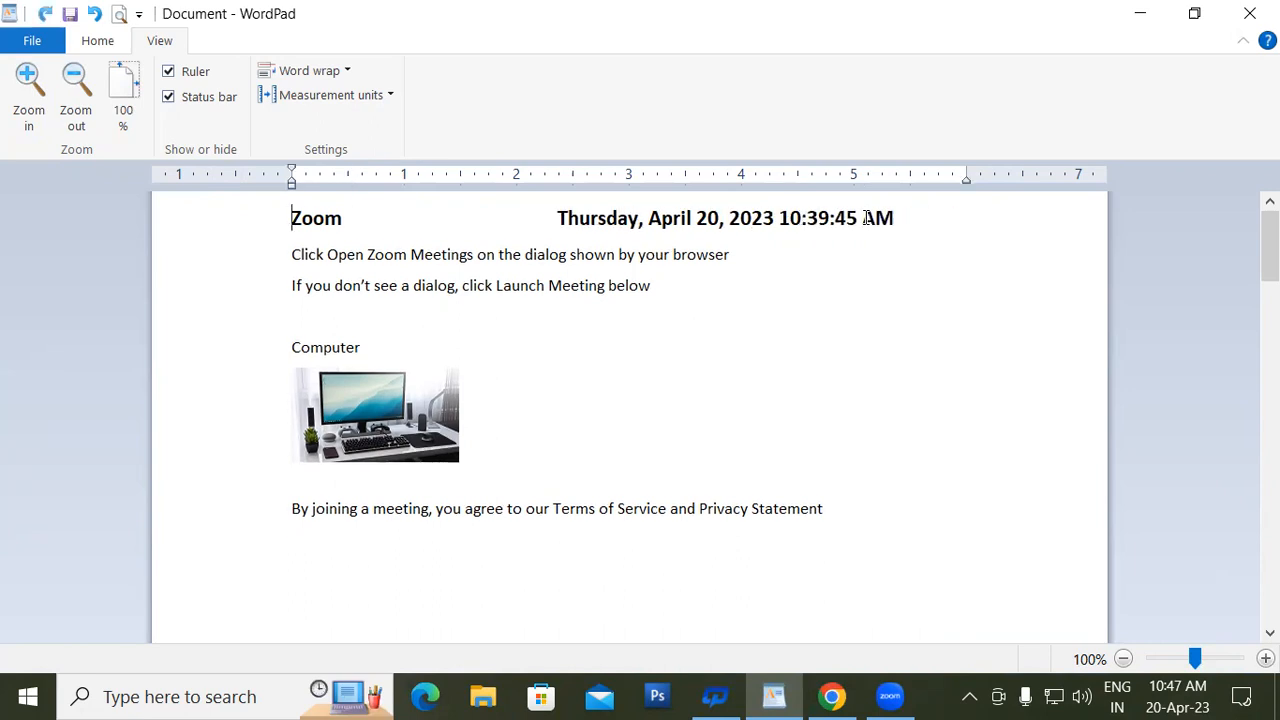
Switch the ruler off and back on, and do the same with the status bar.
click(170, 74)
click(170, 74)
click(170, 73)
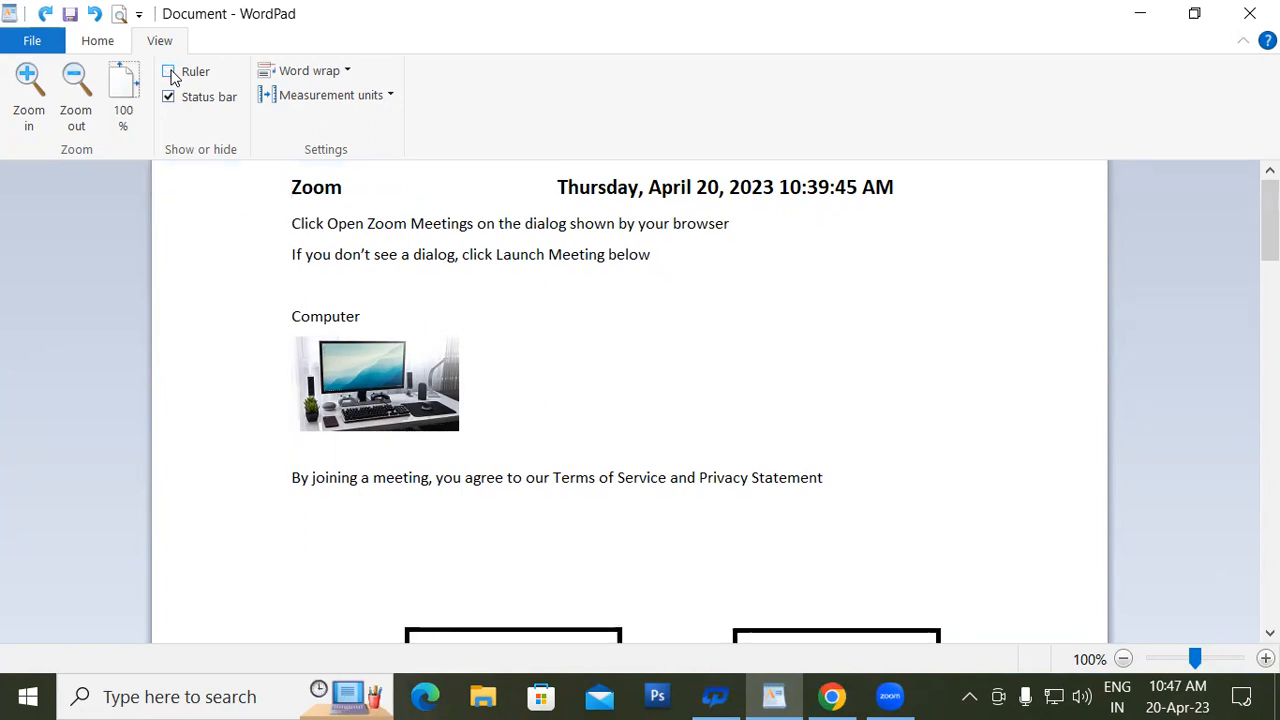
click(170, 73)
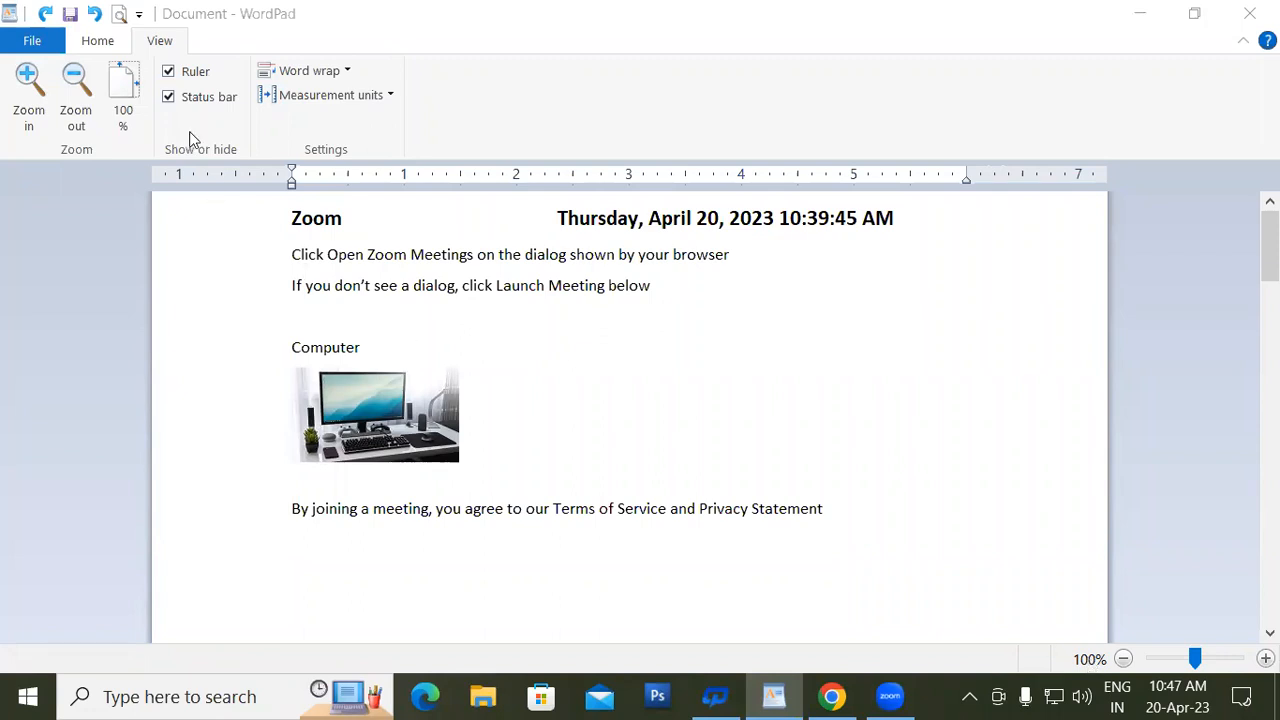
click(169, 97)
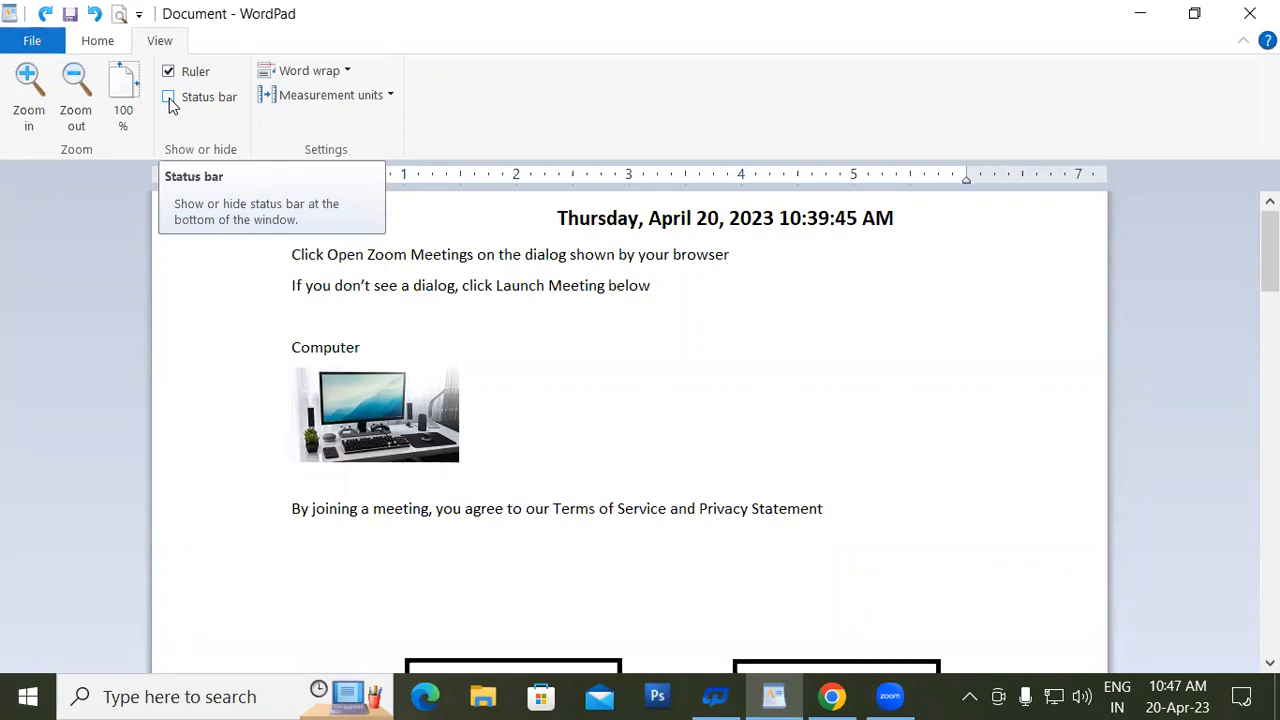
click(169, 97)
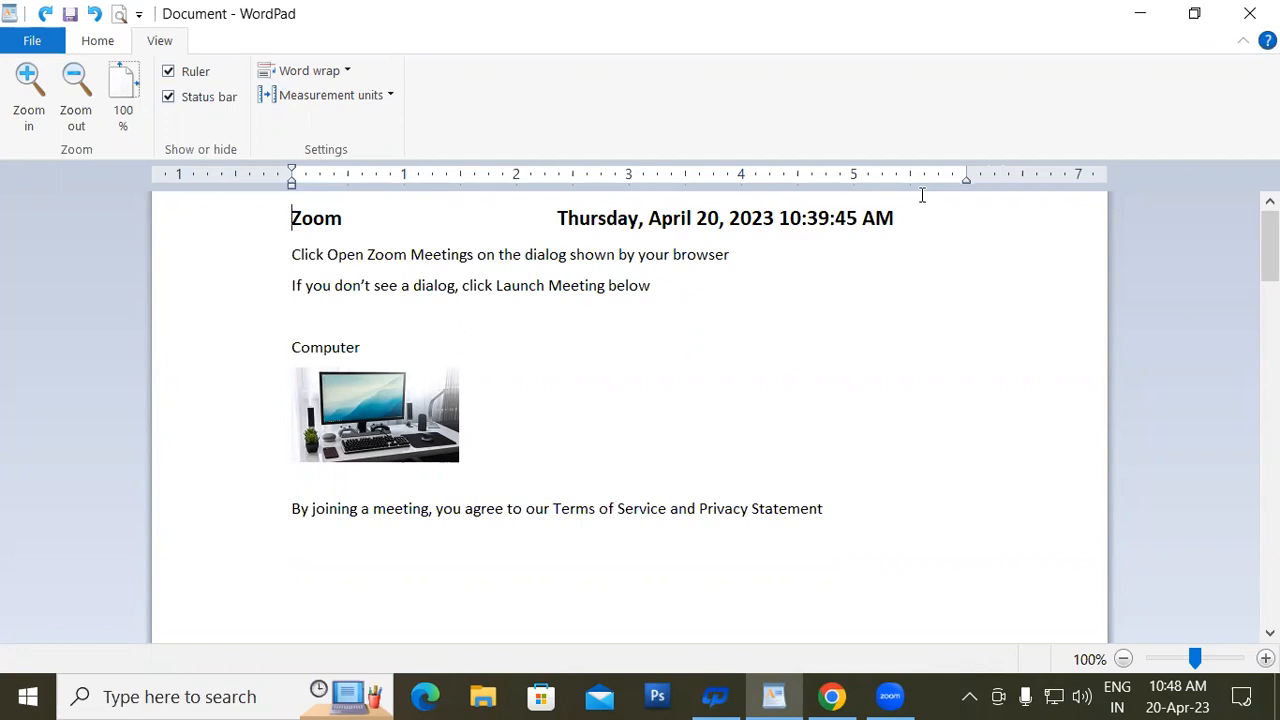
Set the document's word wrap to No wrap, change it to Wrap to window, and return it to Wrap to ruler.
click(343, 72)
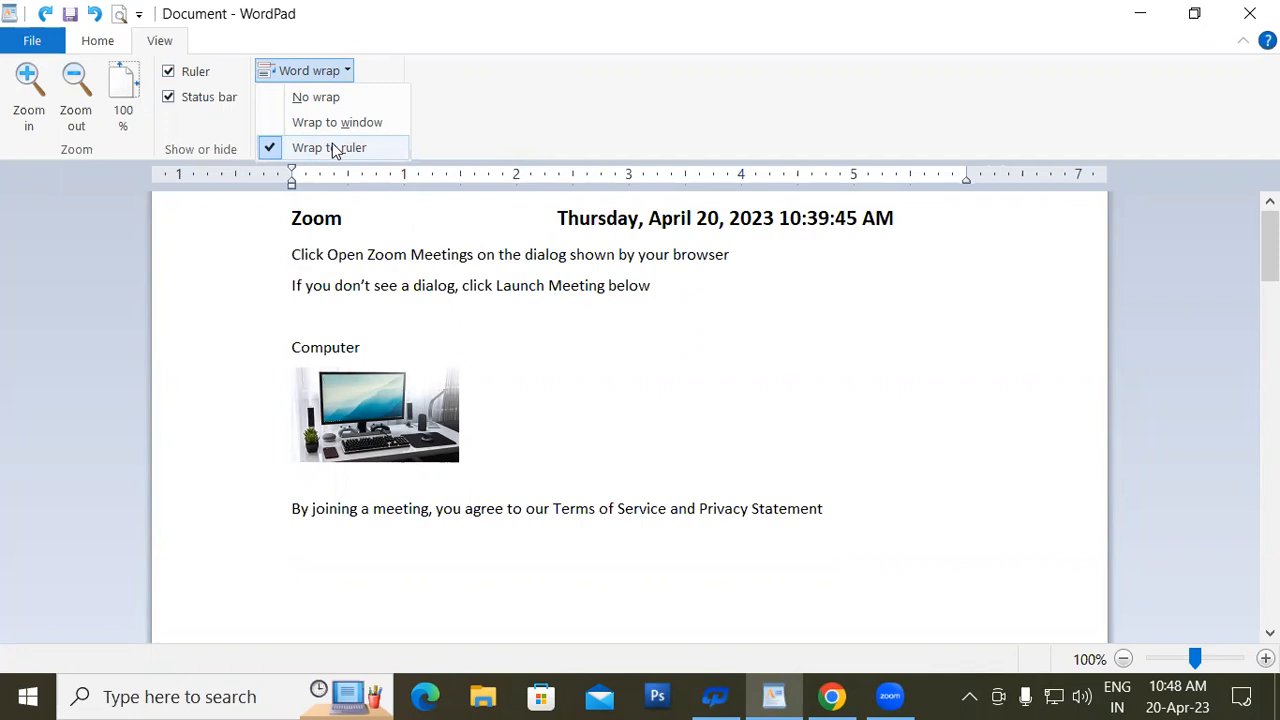
click(323, 97)
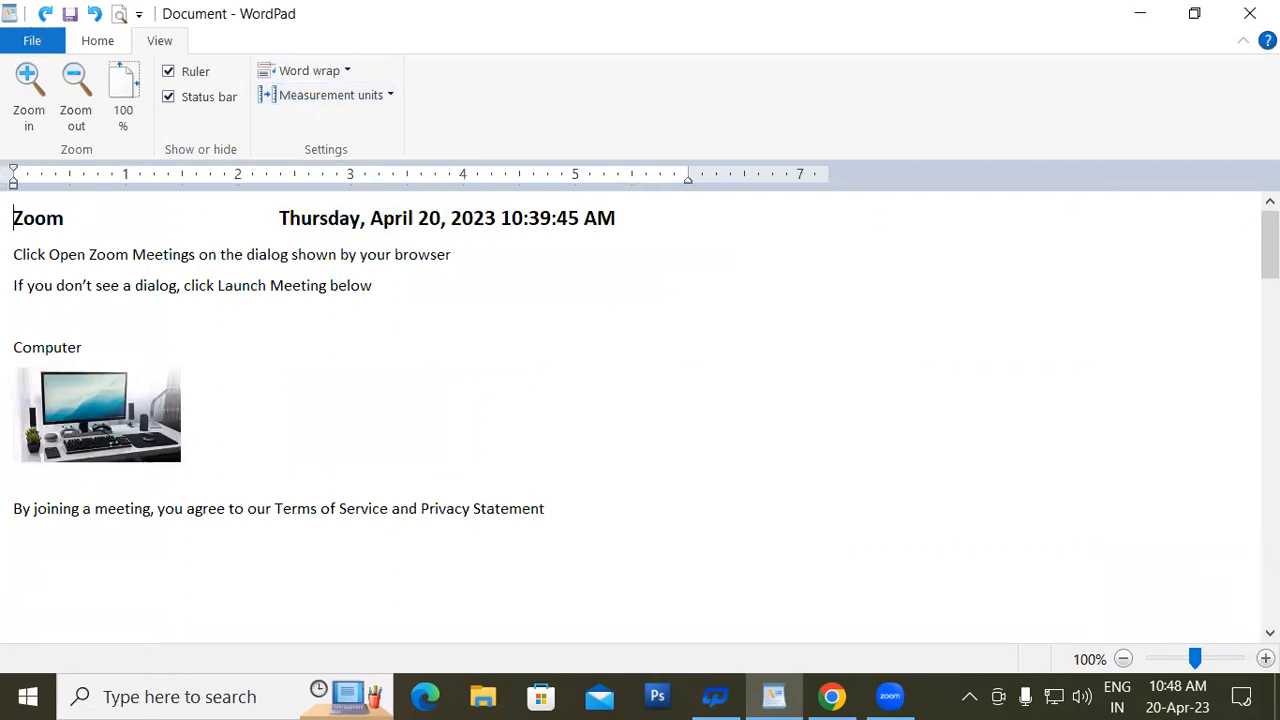
click(331, 75)
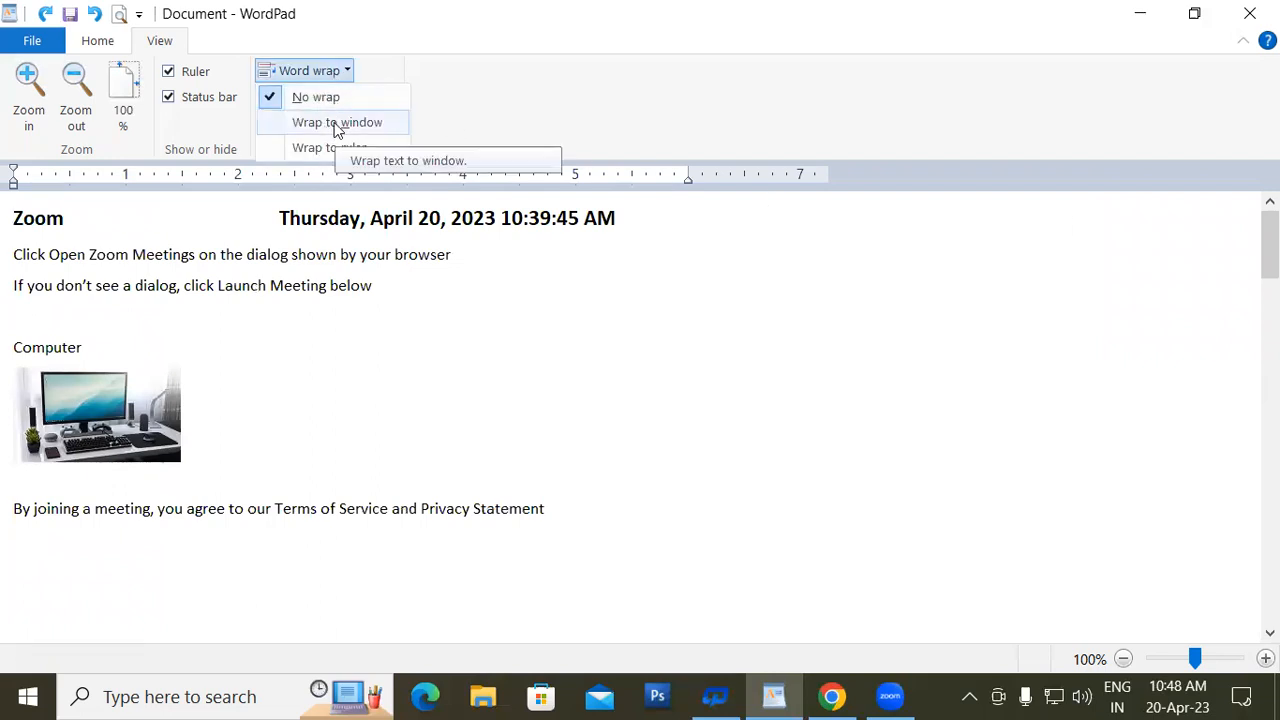
click(337, 123)
click(305, 70)
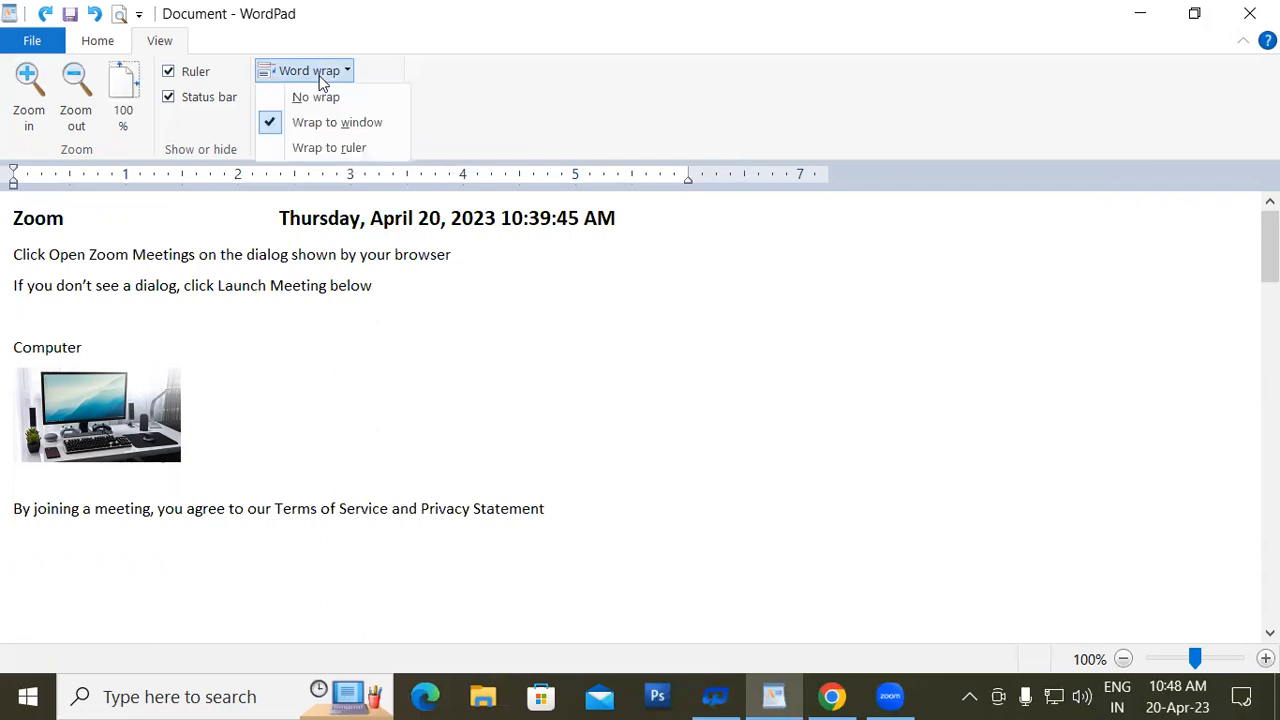
click(322, 148)
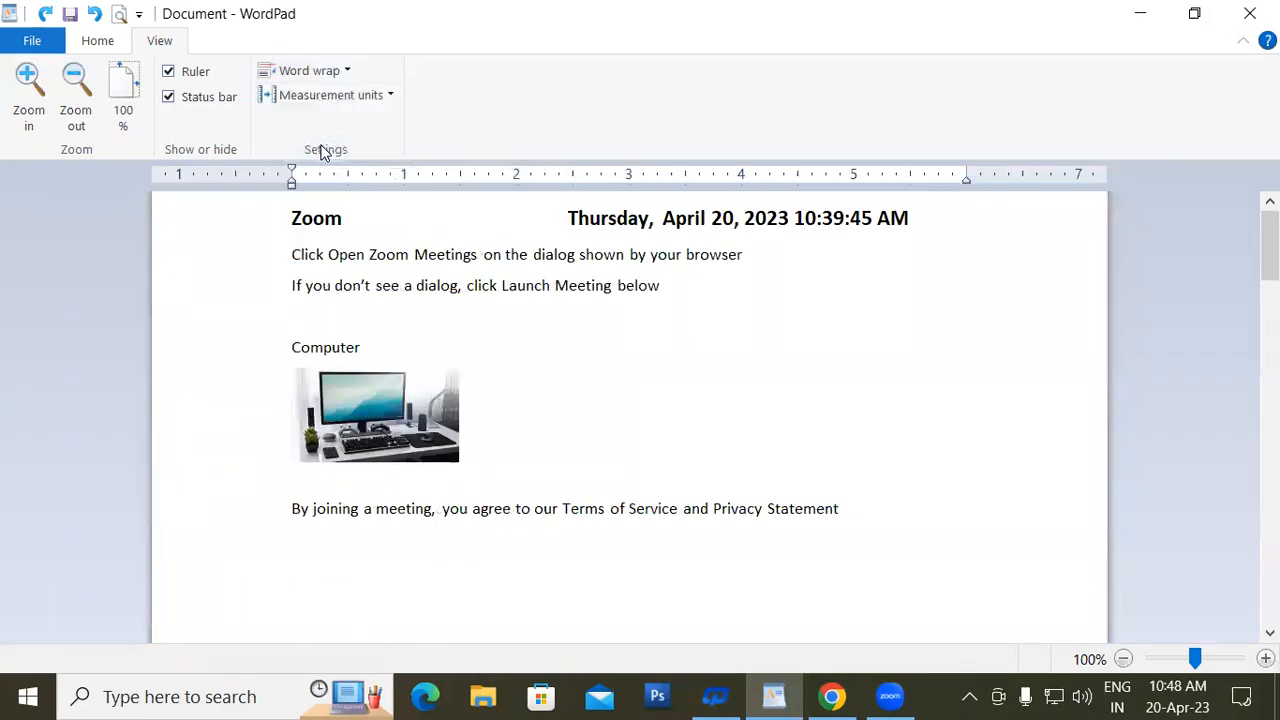
Start a new blank document without saving the changes to the current one.
scroll(670, 350, down, 5)
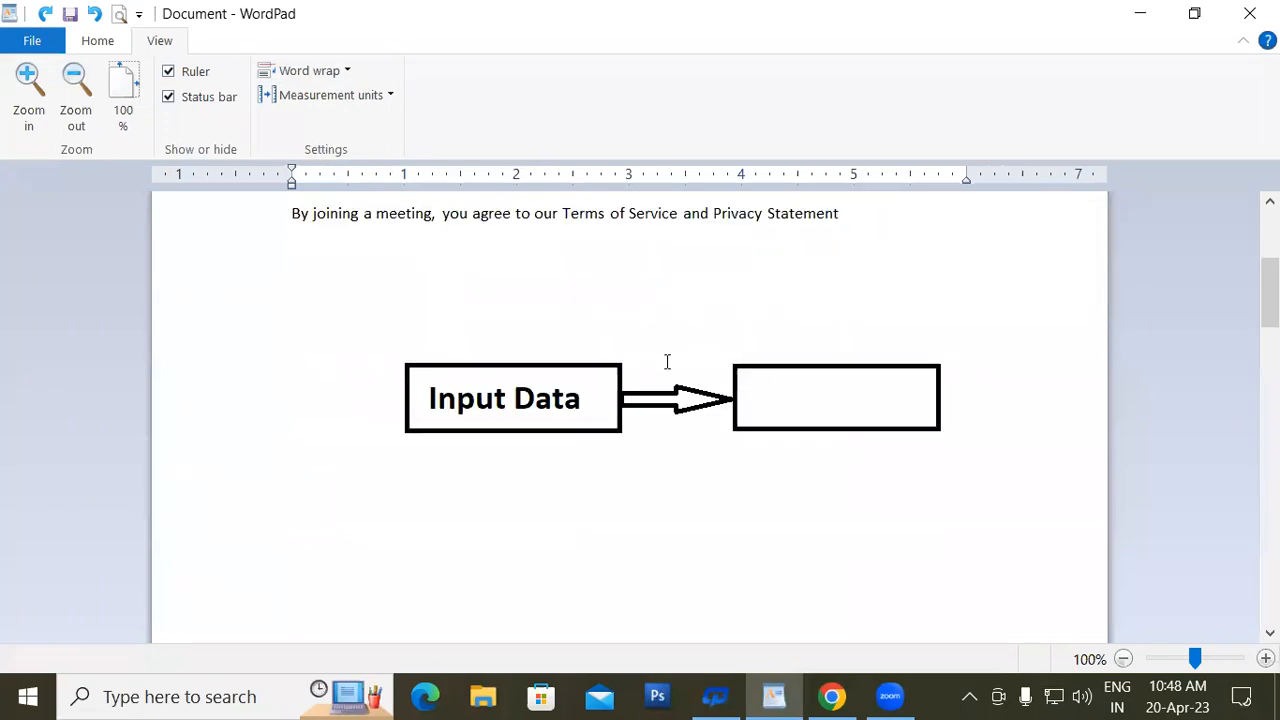
scroll(620, 291, up, 5)
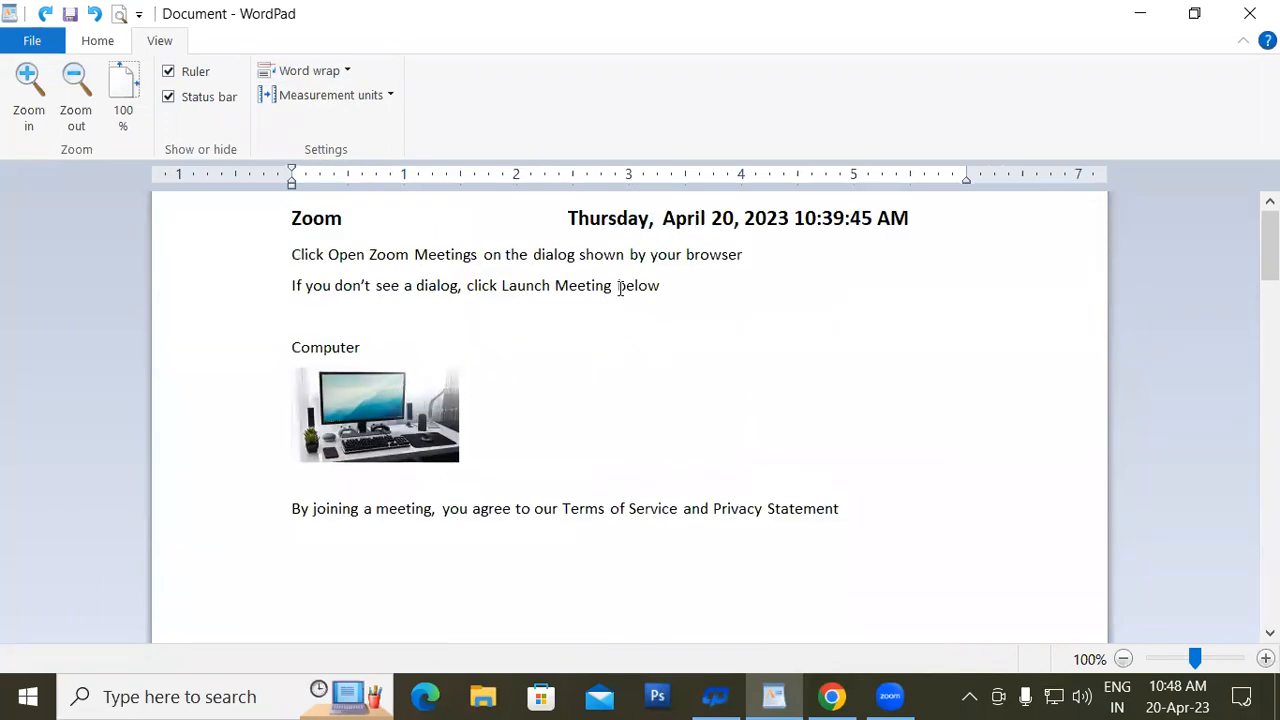
key(alt+F4)
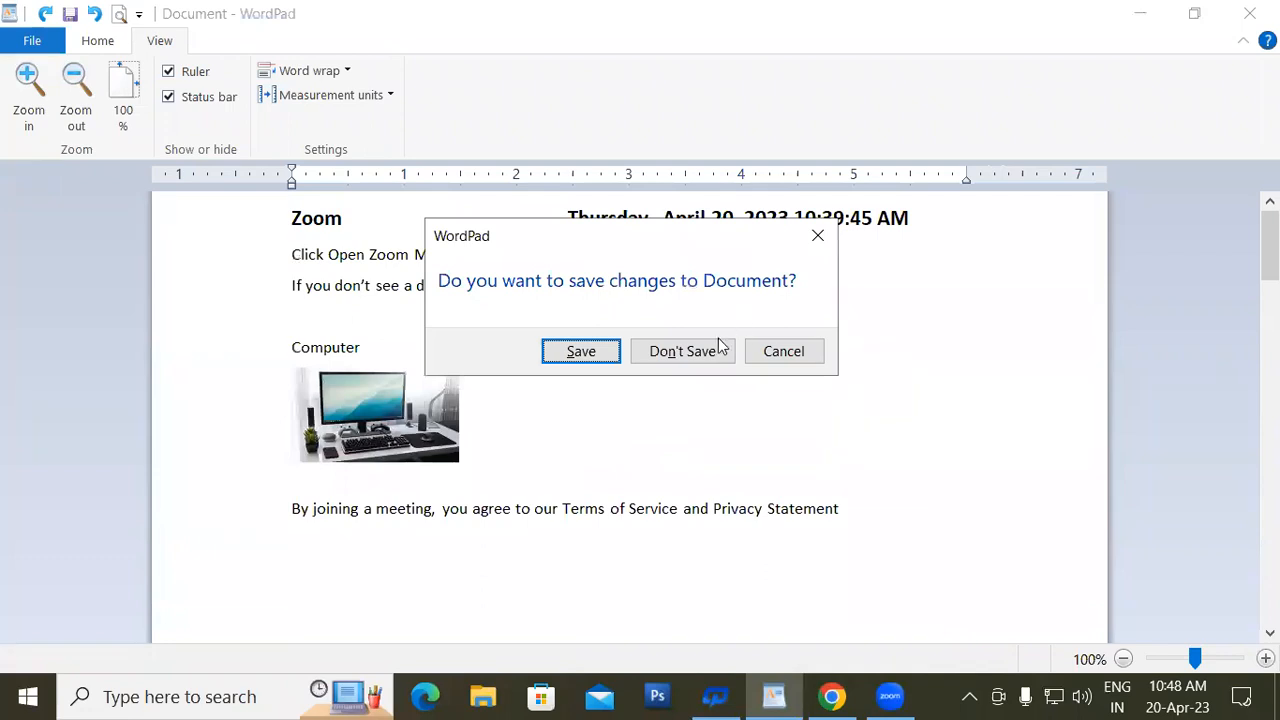
click(684, 352)
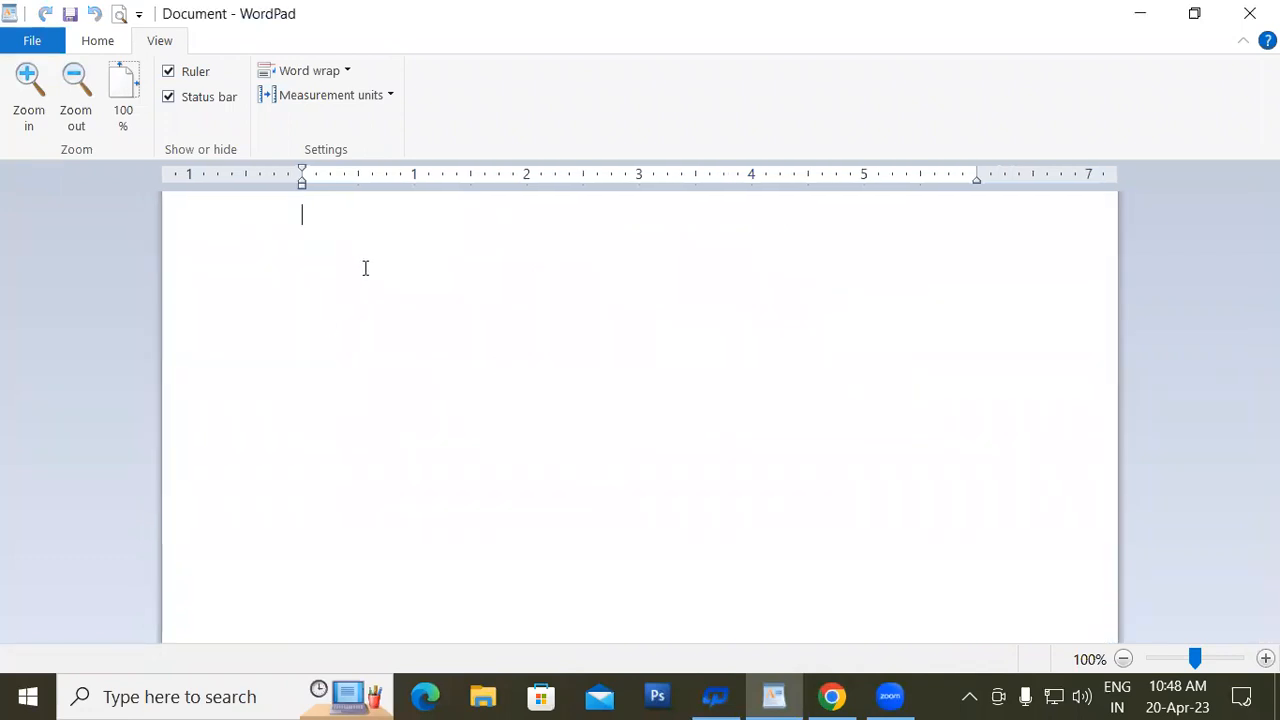
Enter the paragraph "WordPad is the basic word processor..." through "WordPad replaced Microsoft Write." and paste a copy of it after "versions of" in its first line.
text(WordPad is the basic word processor that has been included with almost all versions of Microsoft Windows from Windows 95 onwards. It is more advanced than Windows Notepad, and simpler than Microsoft Word and Microsoft Works. WordPad replaced Microsoft Write.)
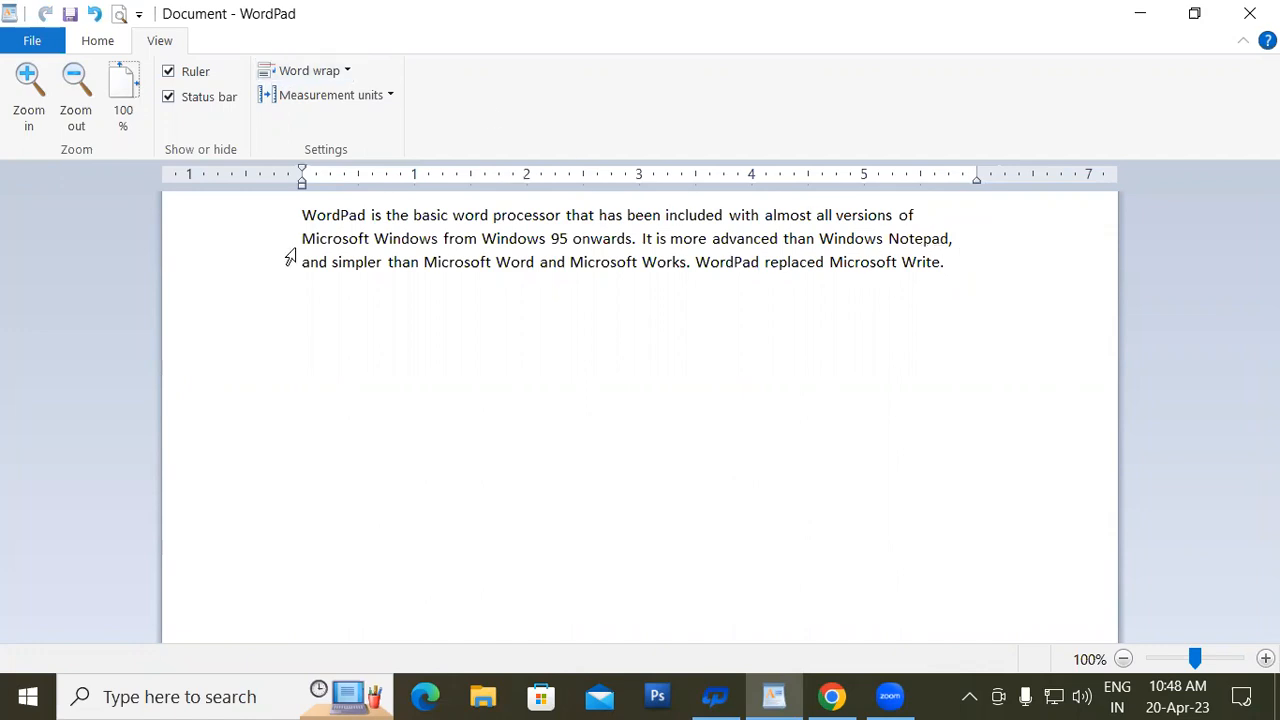
drag(303, 215, 965, 272)
key(ctrl+c)
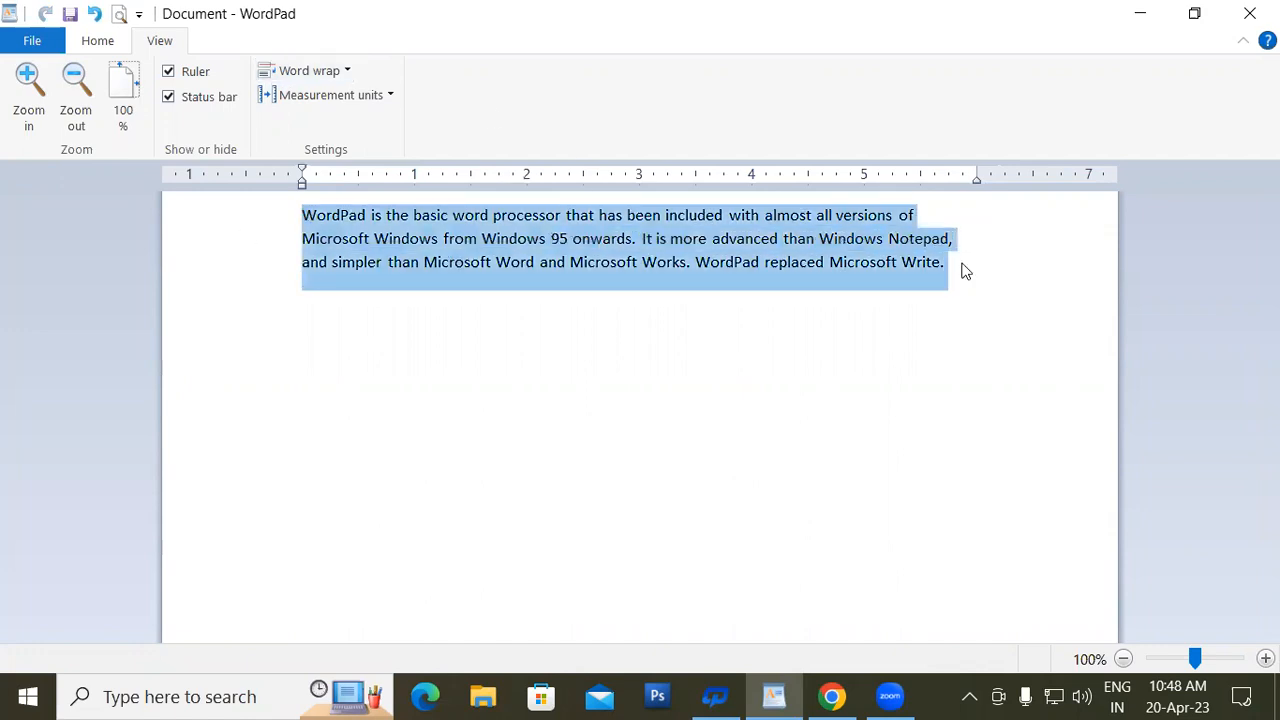
click(919, 214)
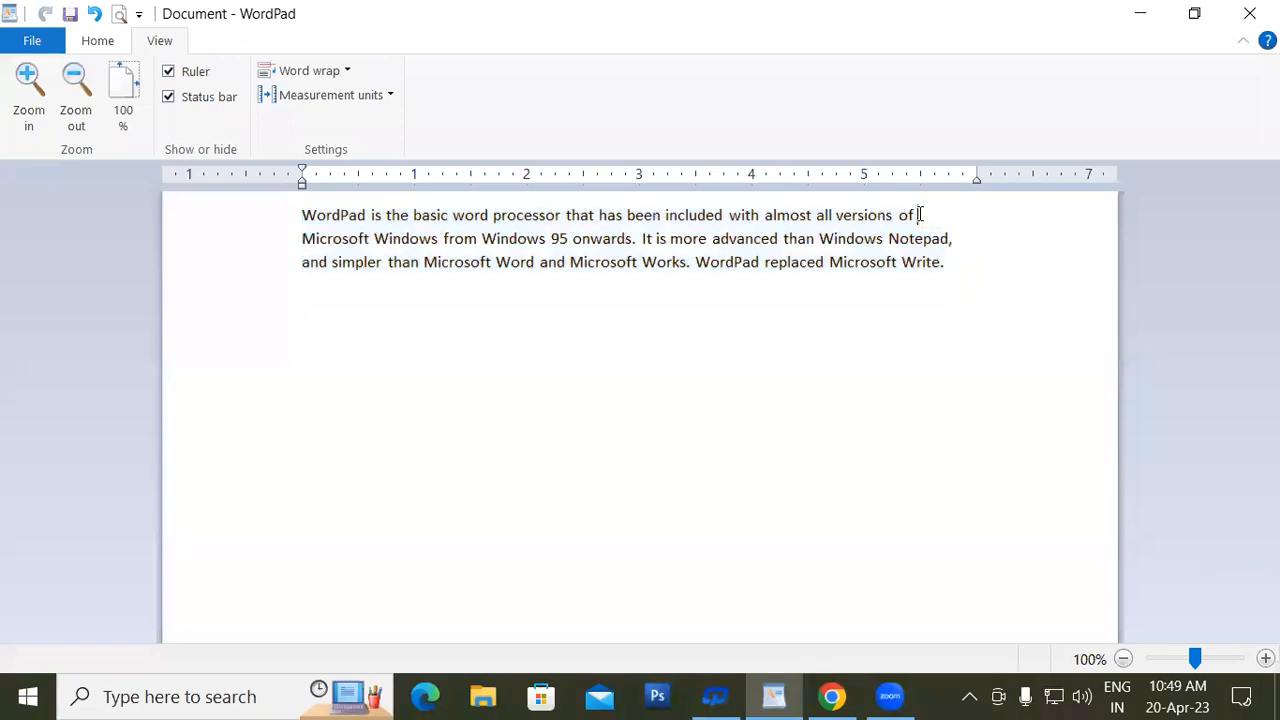
key(ctrl+v)
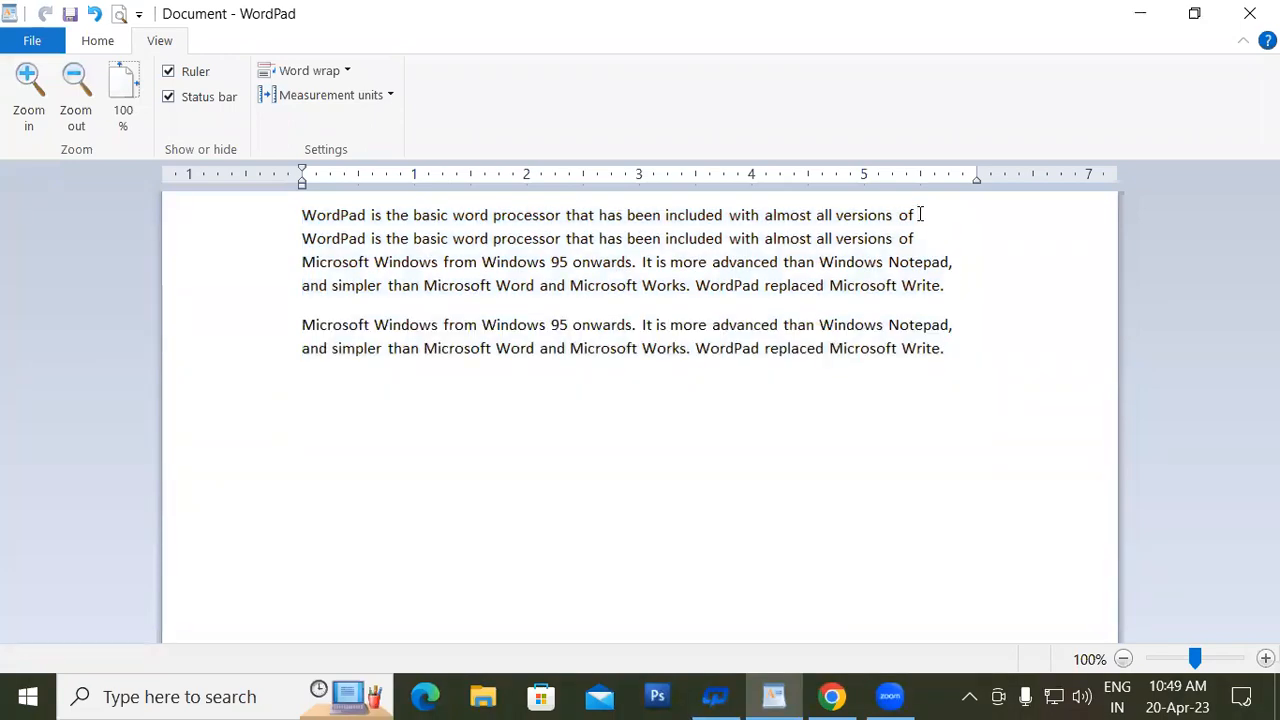
Turn off wrapping for the WordPad paragraphs with No wrap, look along the long lines, and restore Wrap to ruler.
click(328, 72)
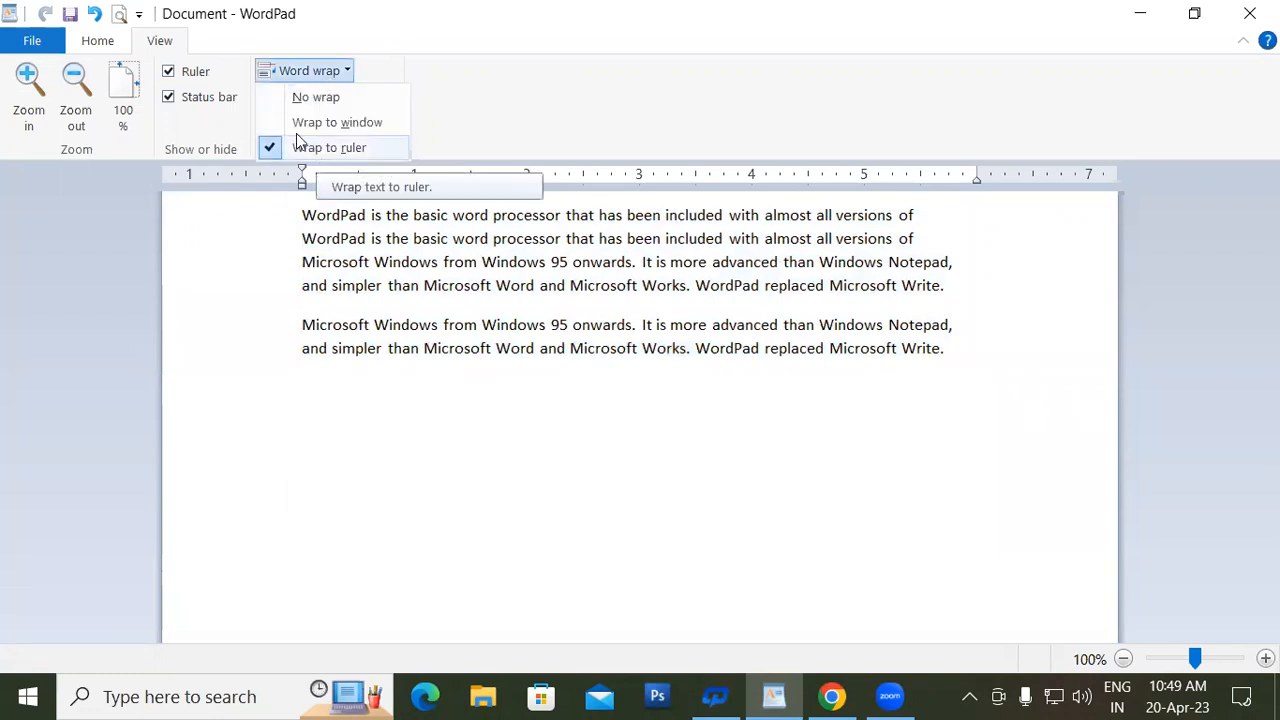
click(312, 98)
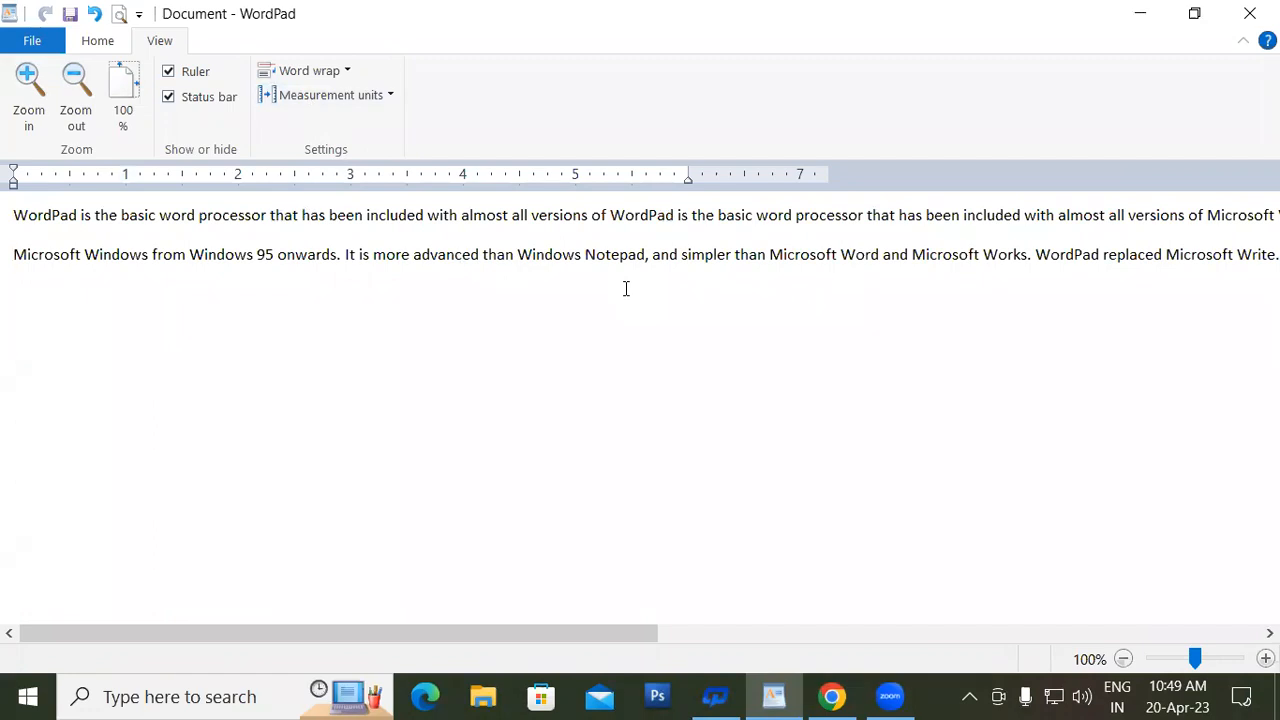
drag(608, 632, 347, 650)
click(346, 72)
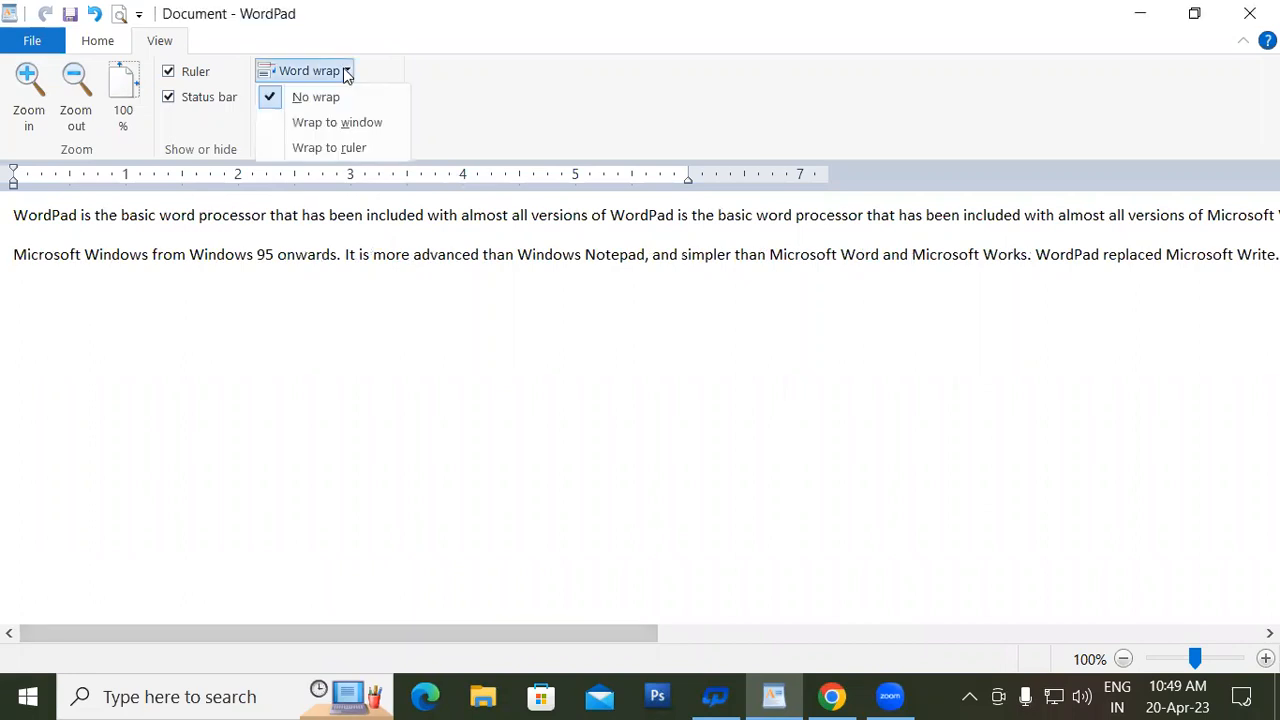
click(314, 147)
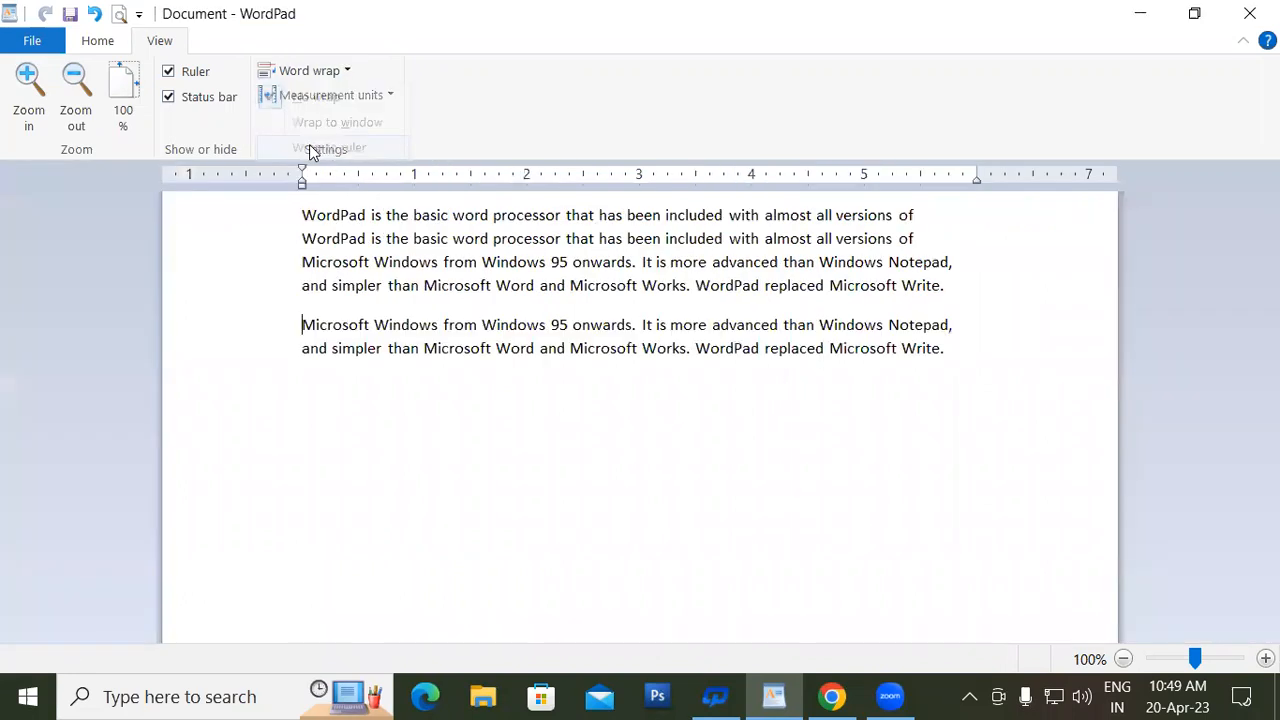
Wrap the WordPad paragraphs to the window and switch them back to Wrap to ruler.
click(337, 68)
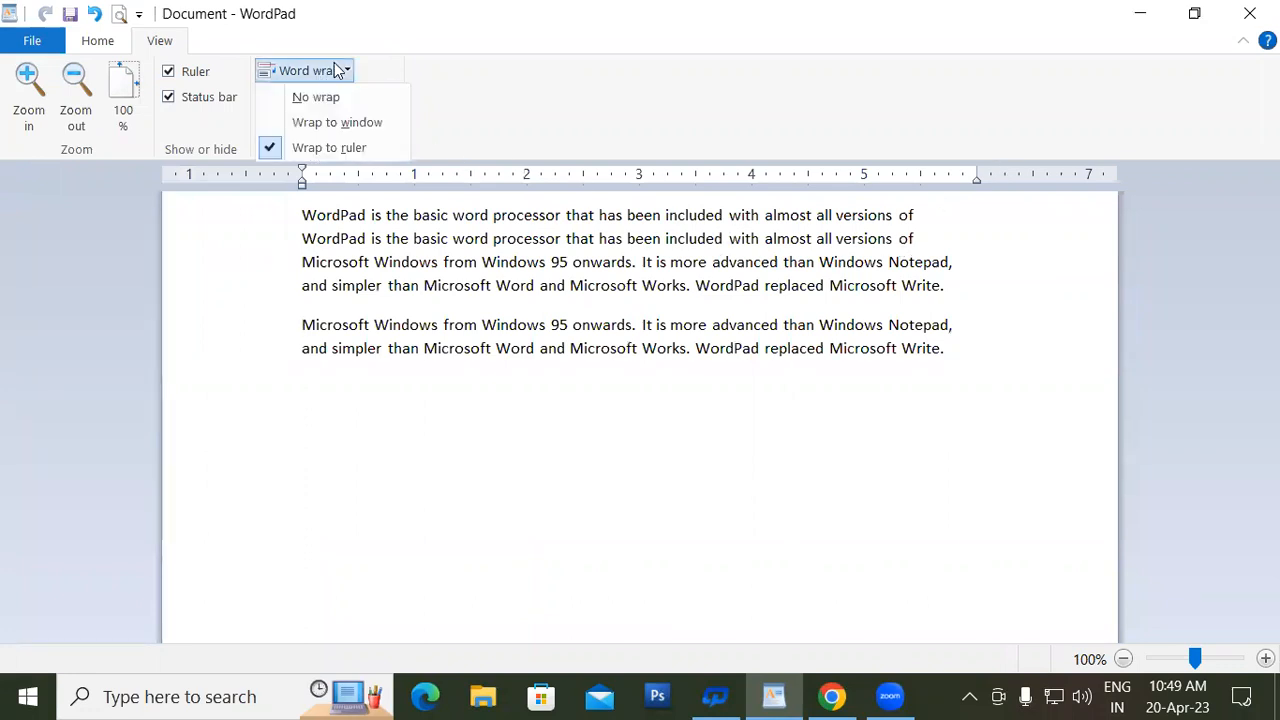
click(357, 124)
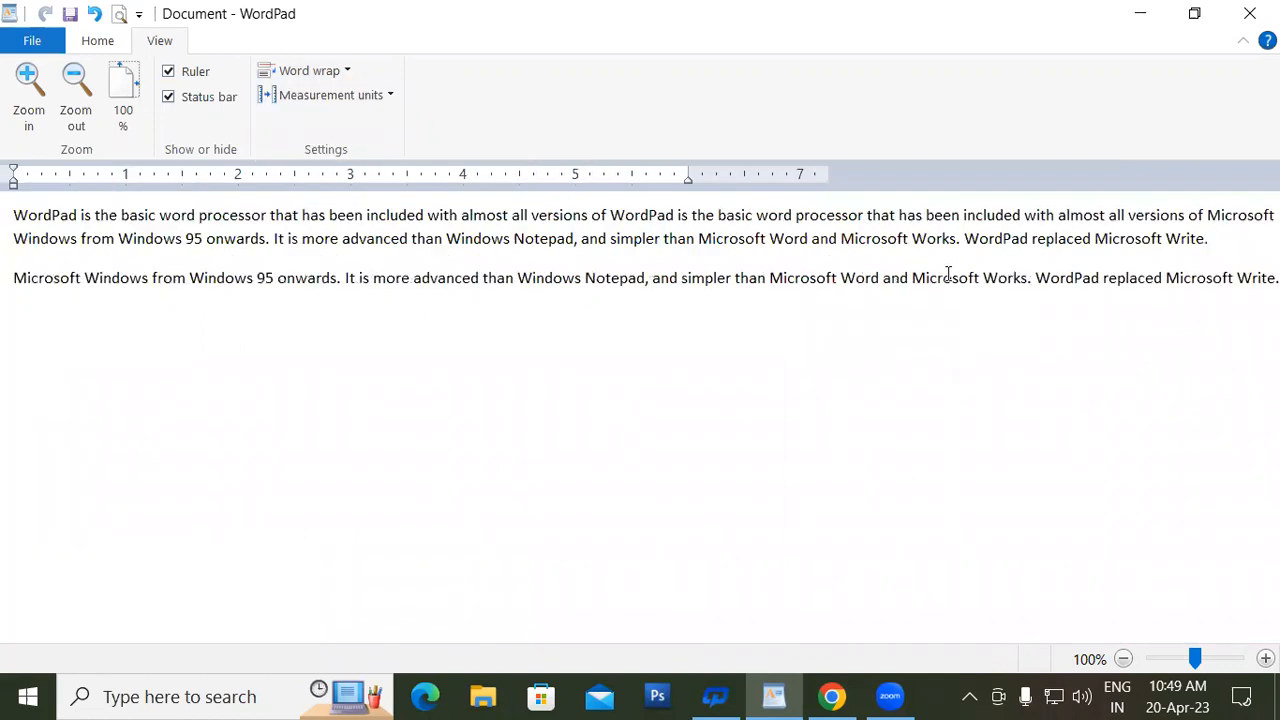
click(334, 69)
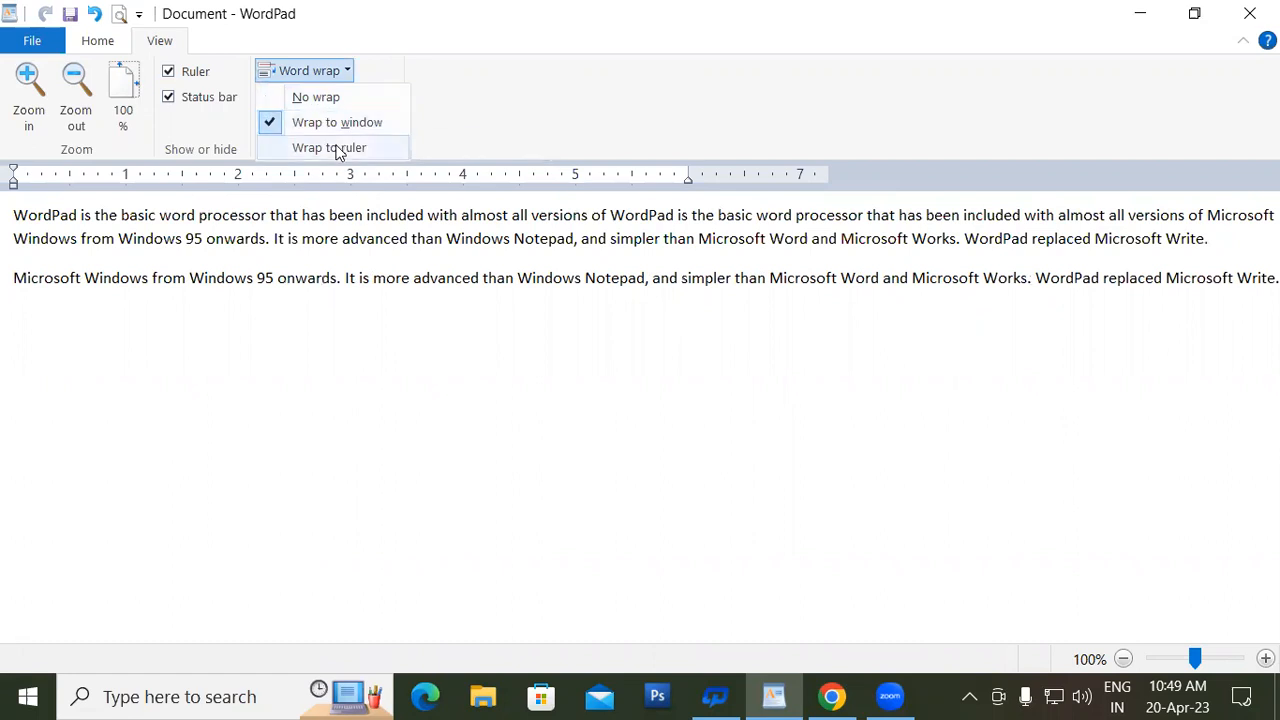
click(336, 148)
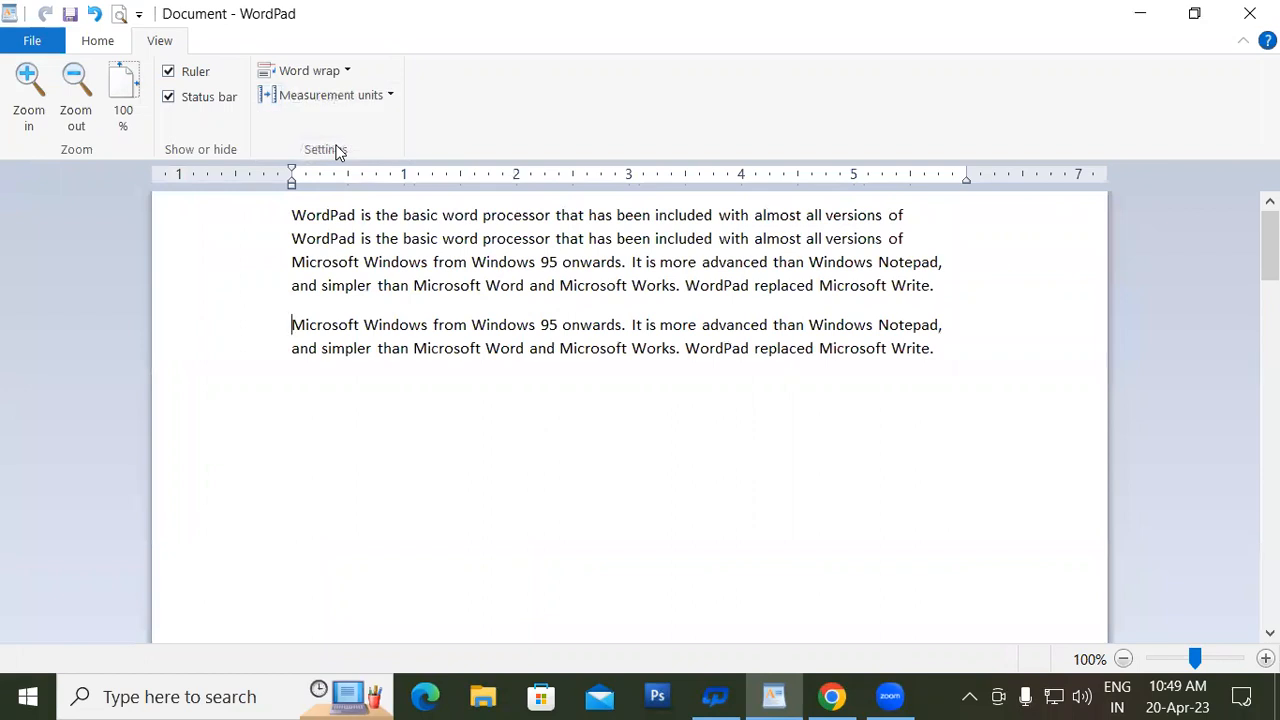